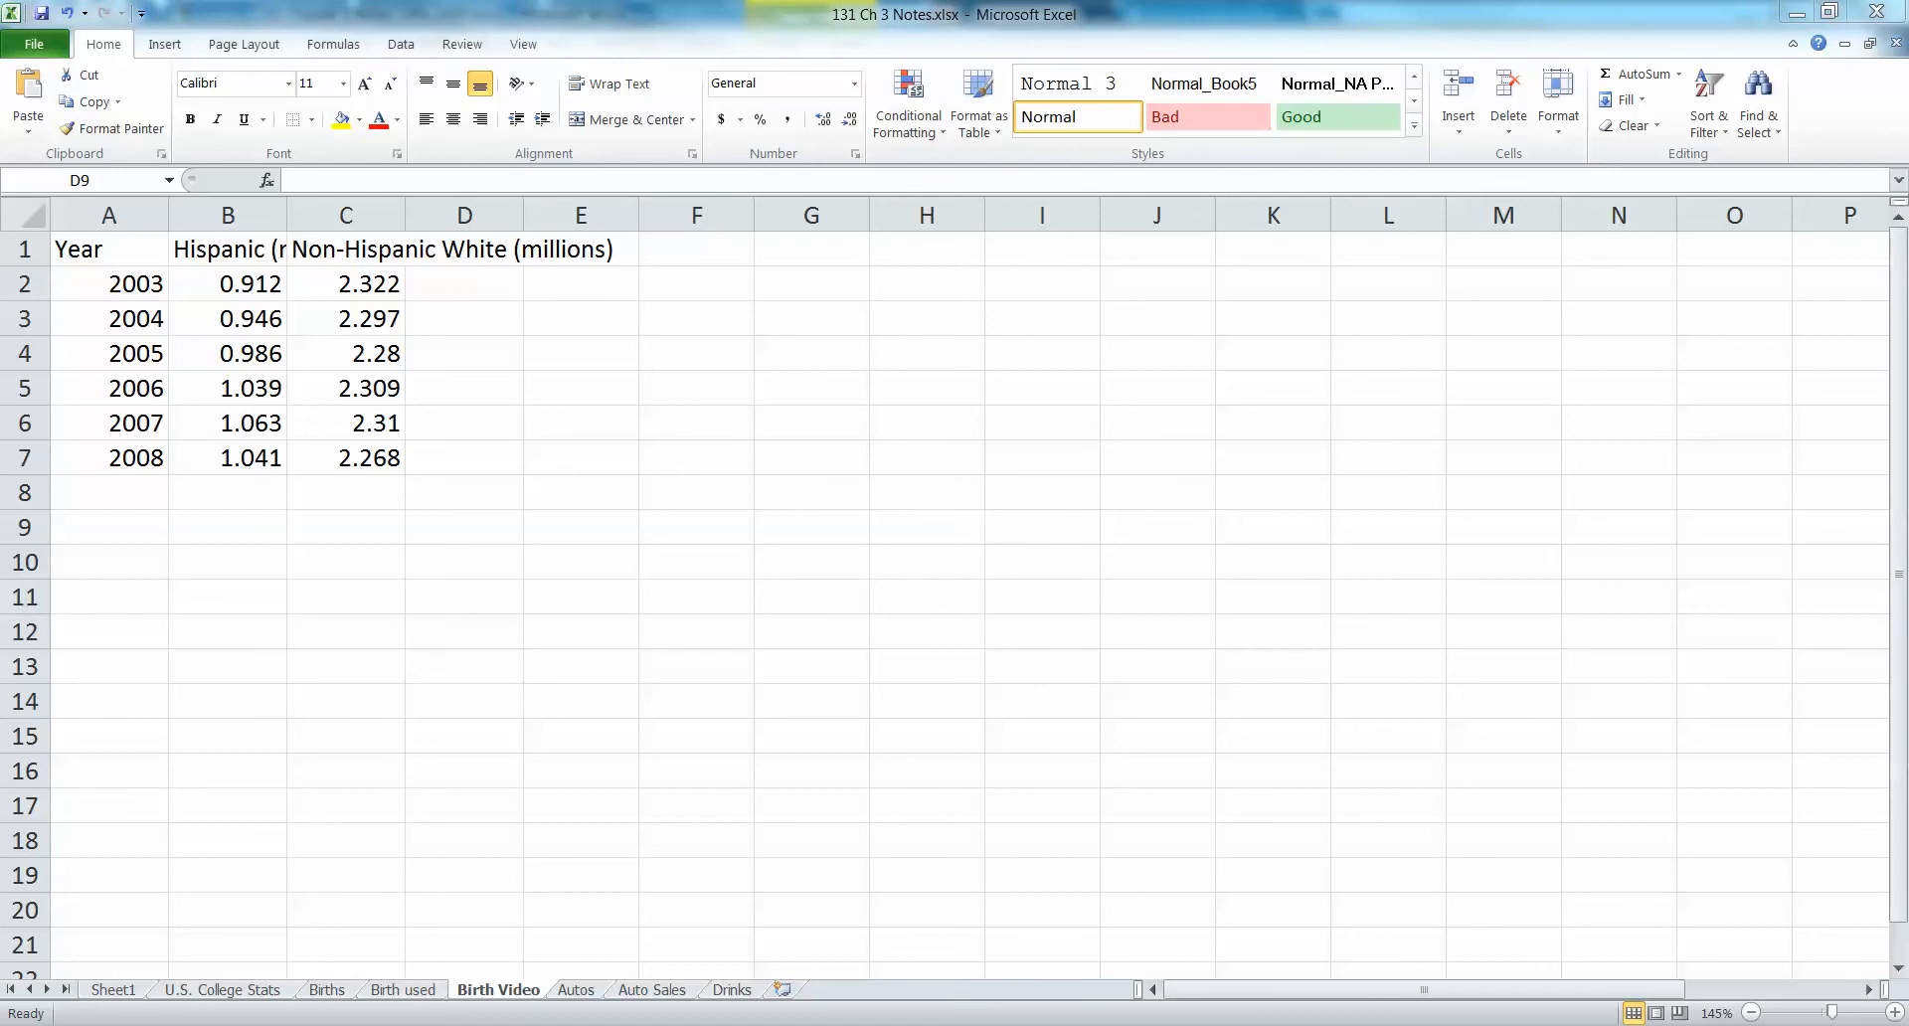
- Bring up the Chapter 3 notes in Word, maximize the window and close the navigation pane
drag(943, 201, 1030, 194)
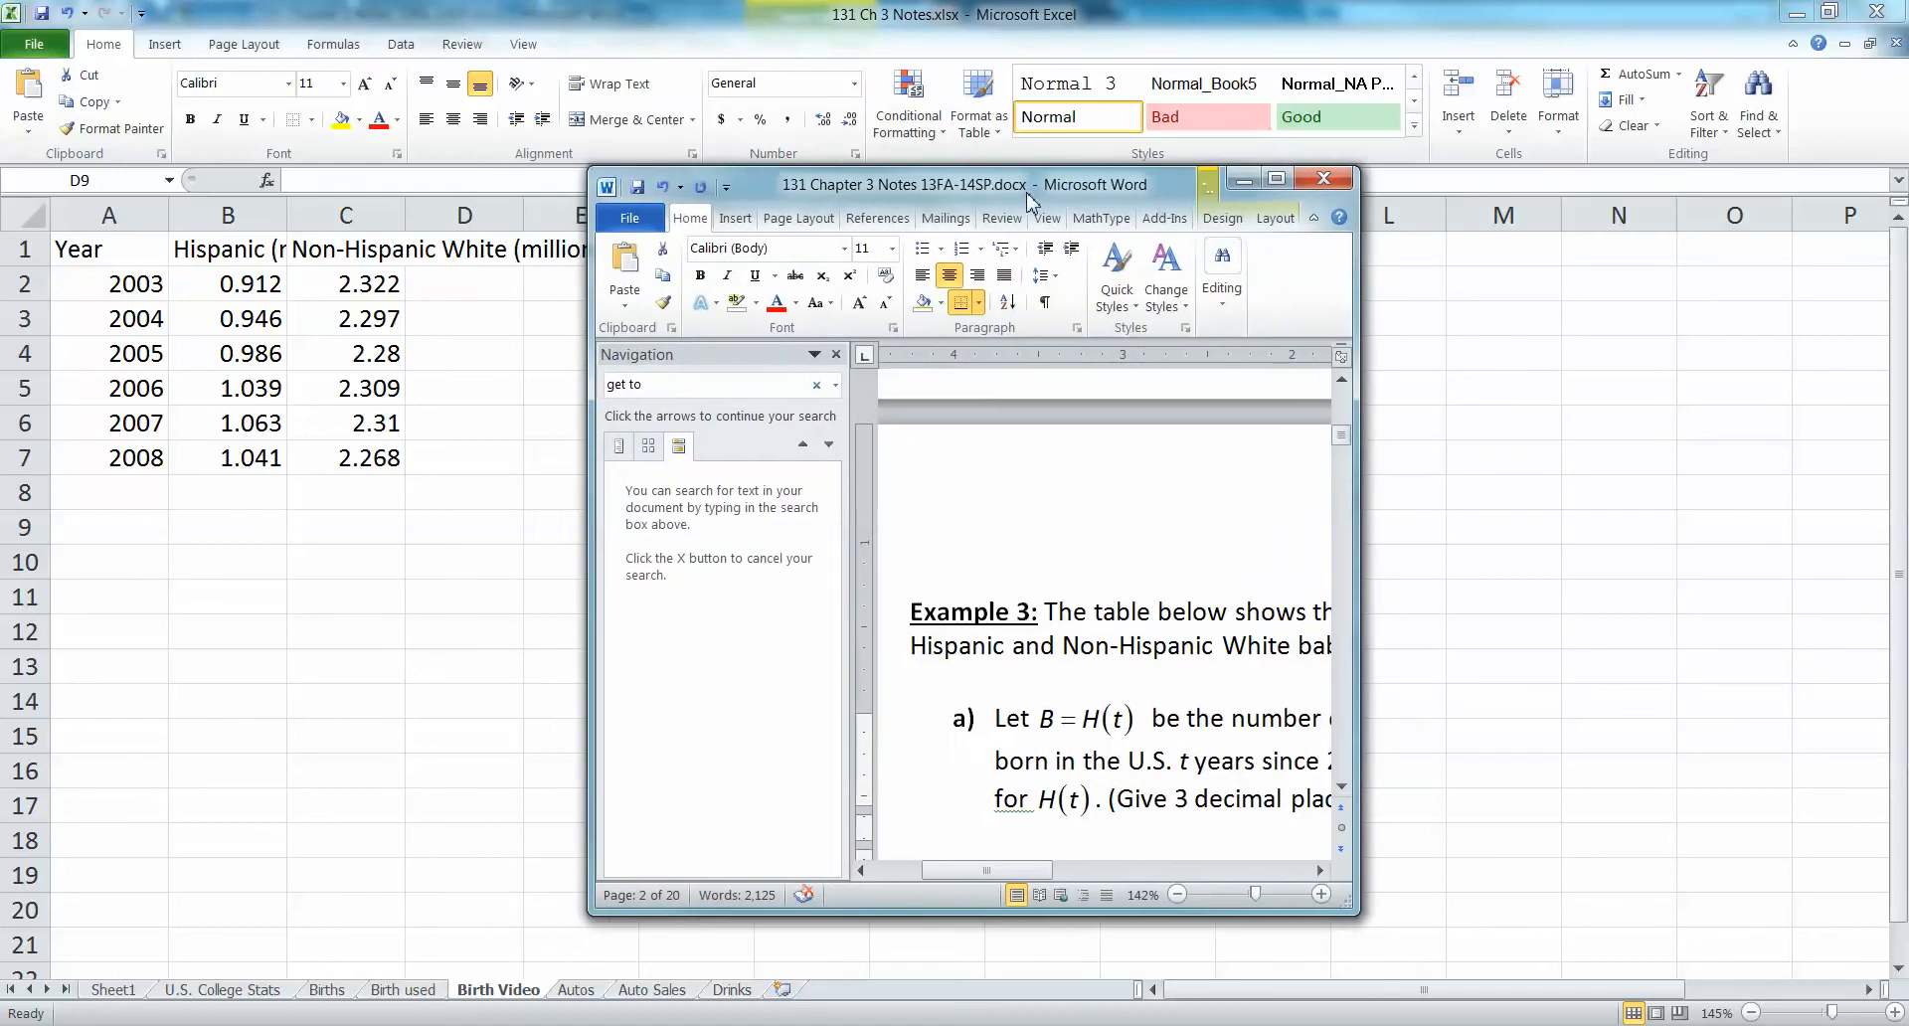
click(1279, 175)
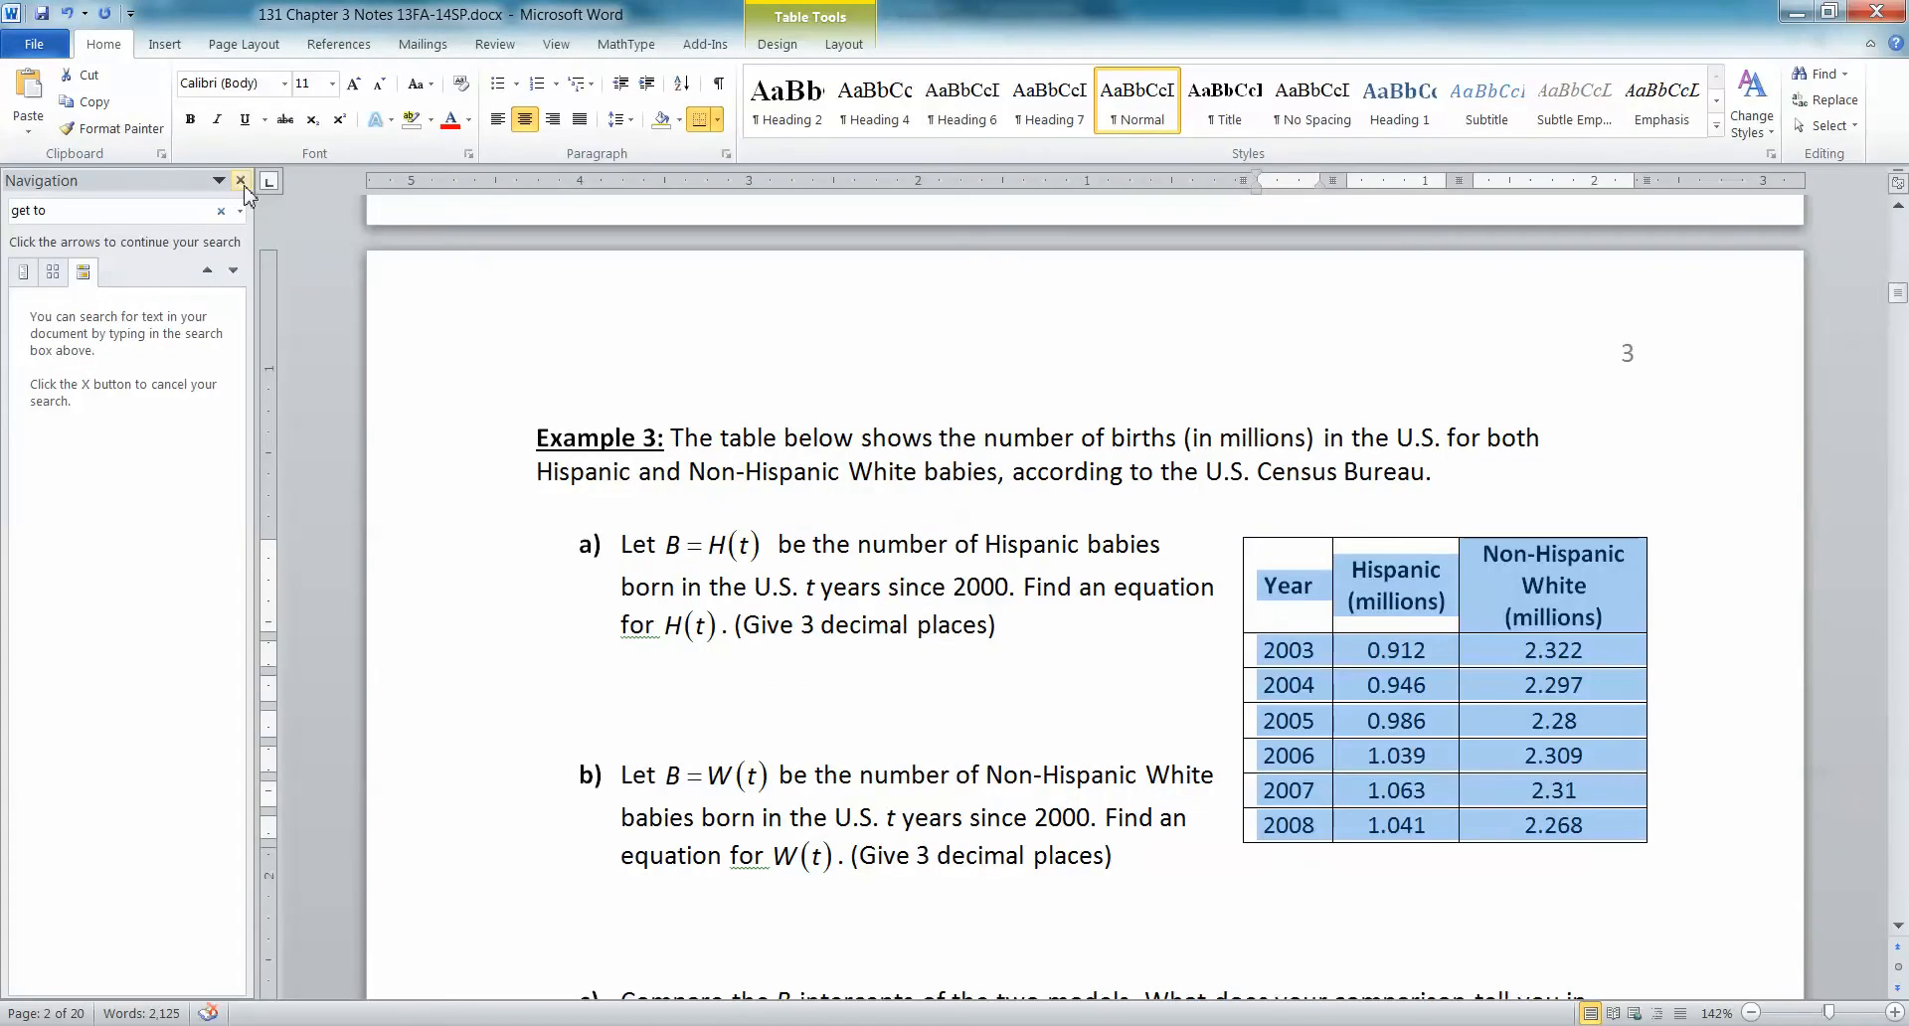
click(240, 180)
click(989, 585)
scroll(999, 557, down, 1)
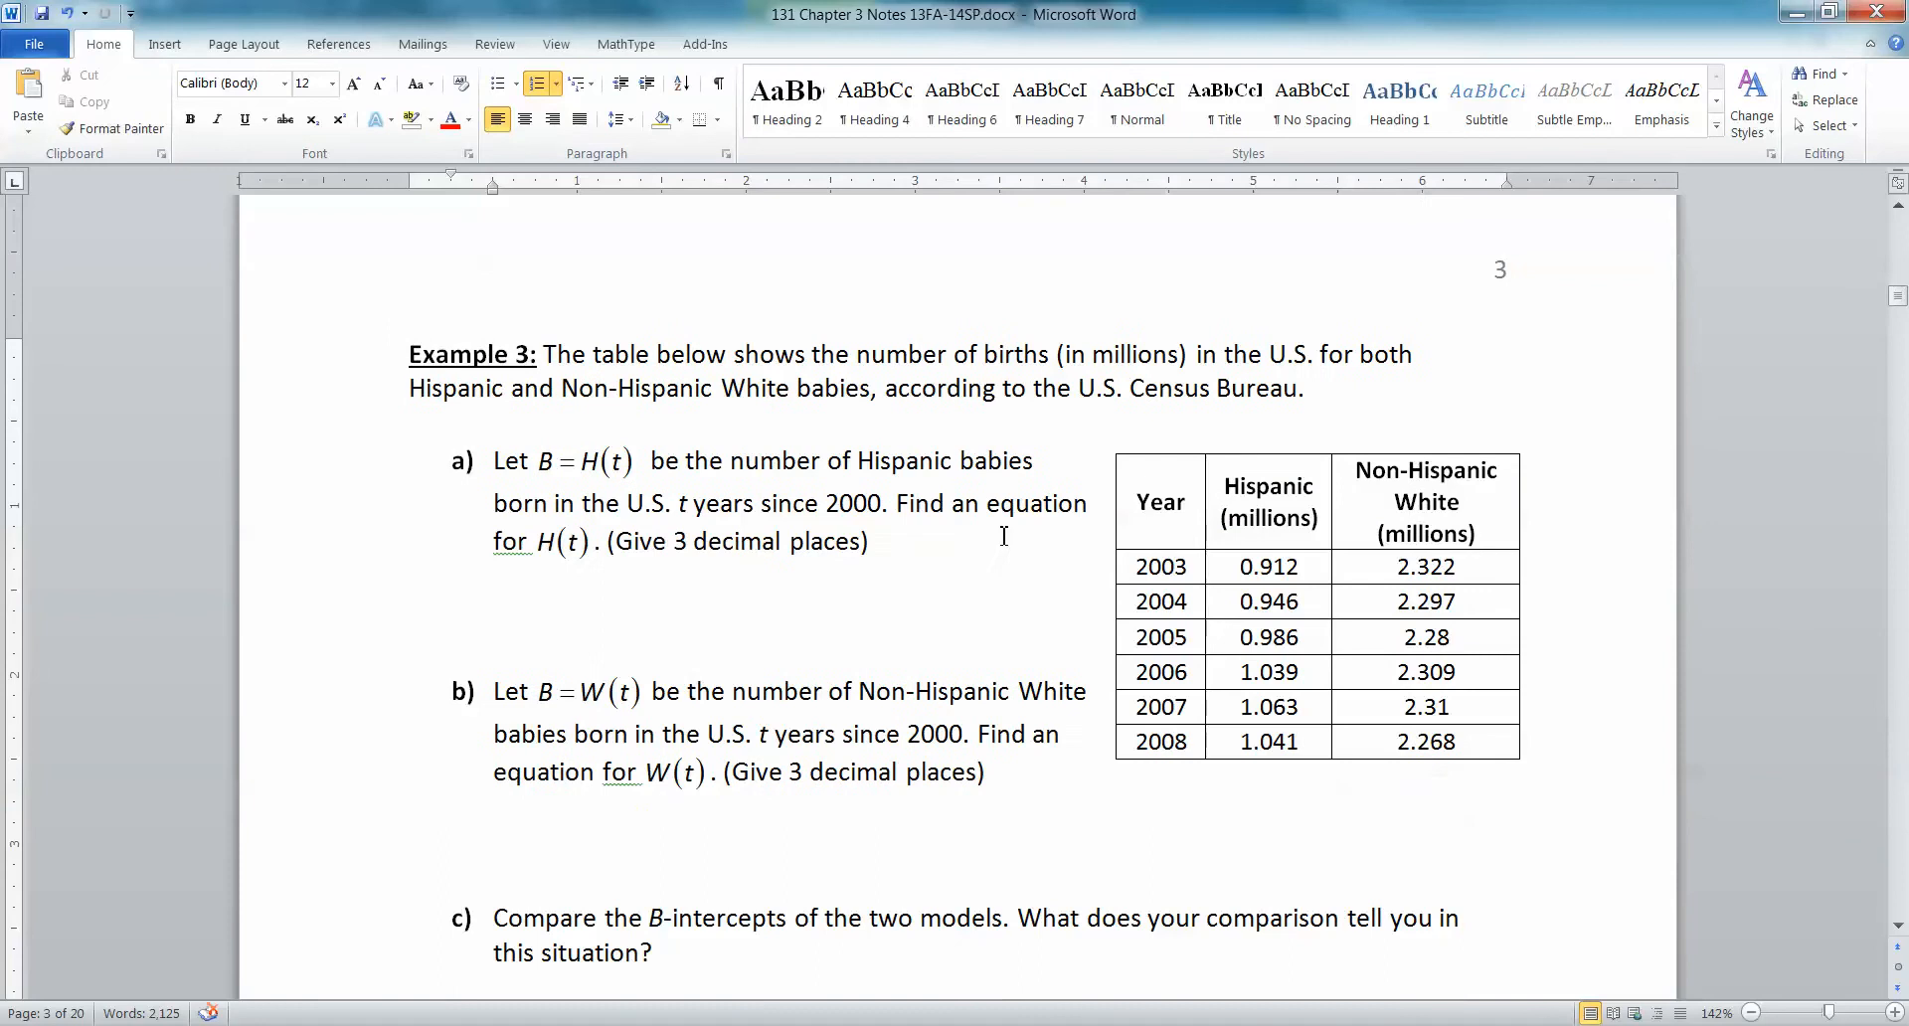
- Read Example 3's births table and the questions in parts a to c
drag(1246, 501, 1265, 742)
click(1365, 500)
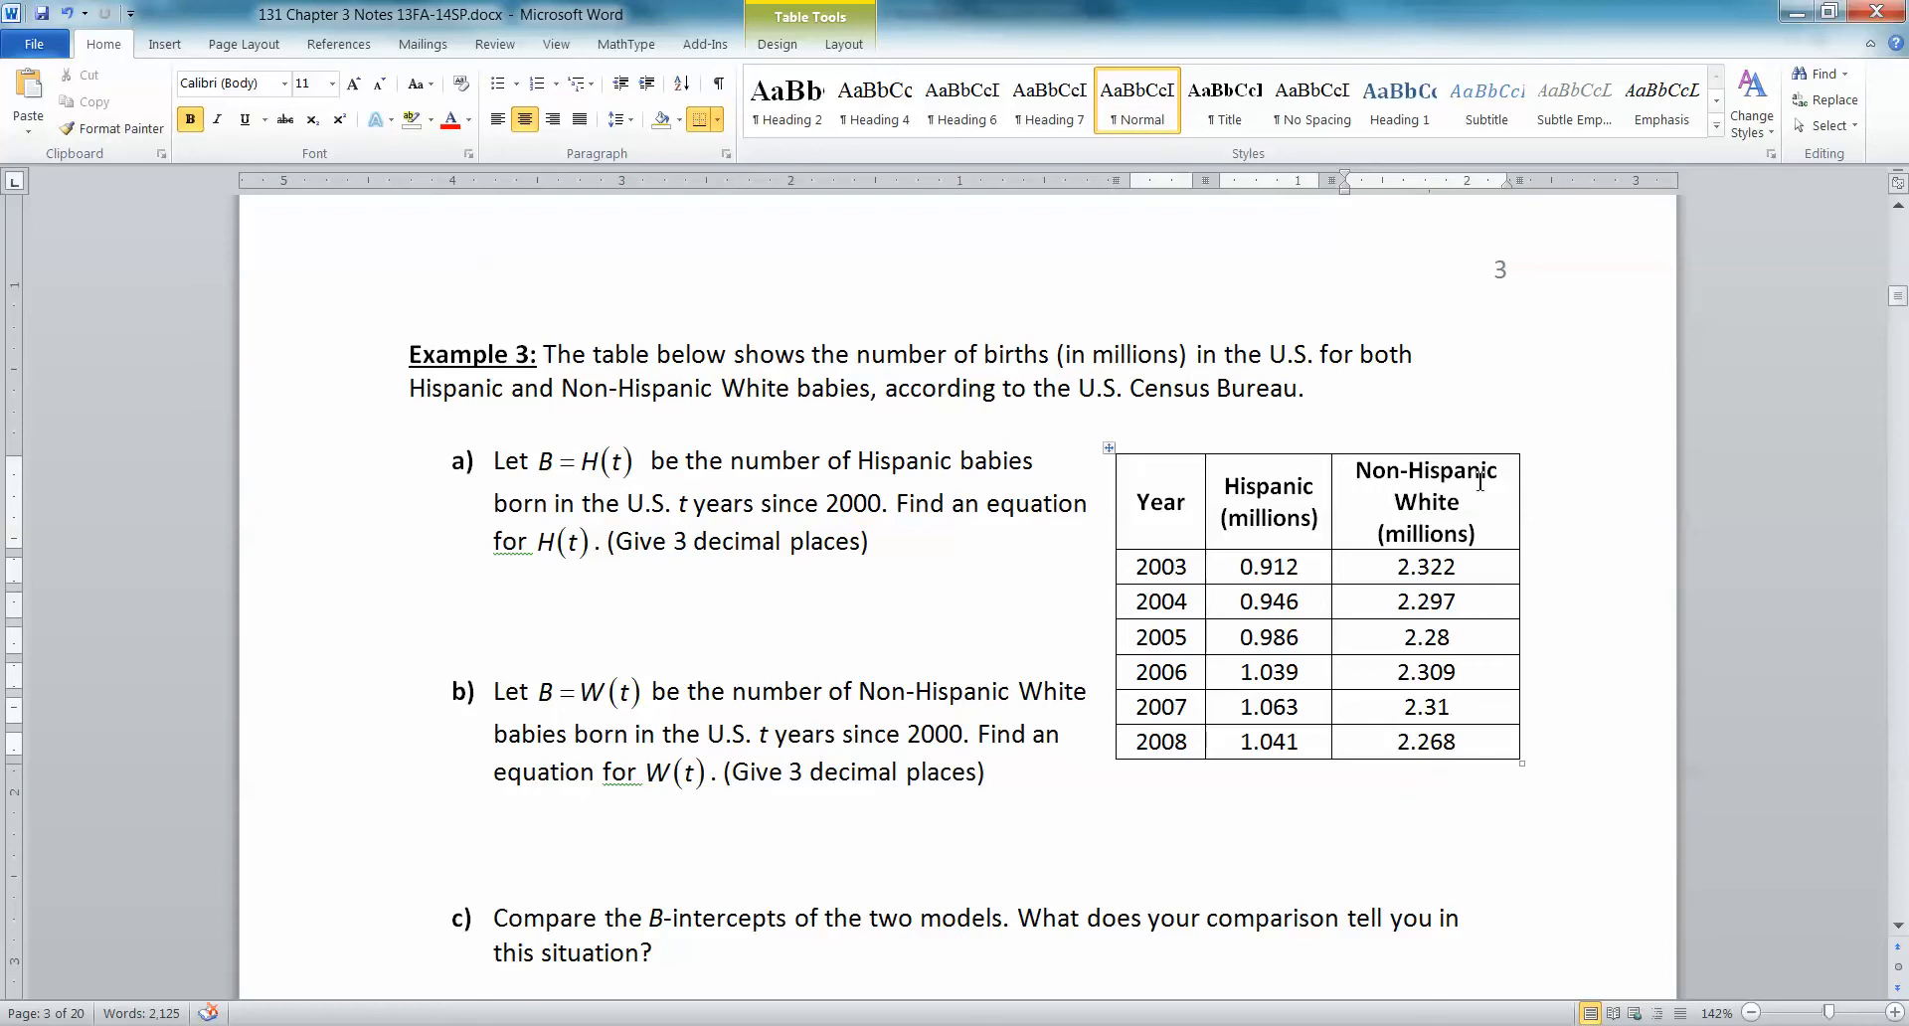
scroll(1480, 481, down, 3)
scroll(1261, 549, up, 3)
drag(1193, 514, 1292, 744)
scroll(698, 806, down, 3)
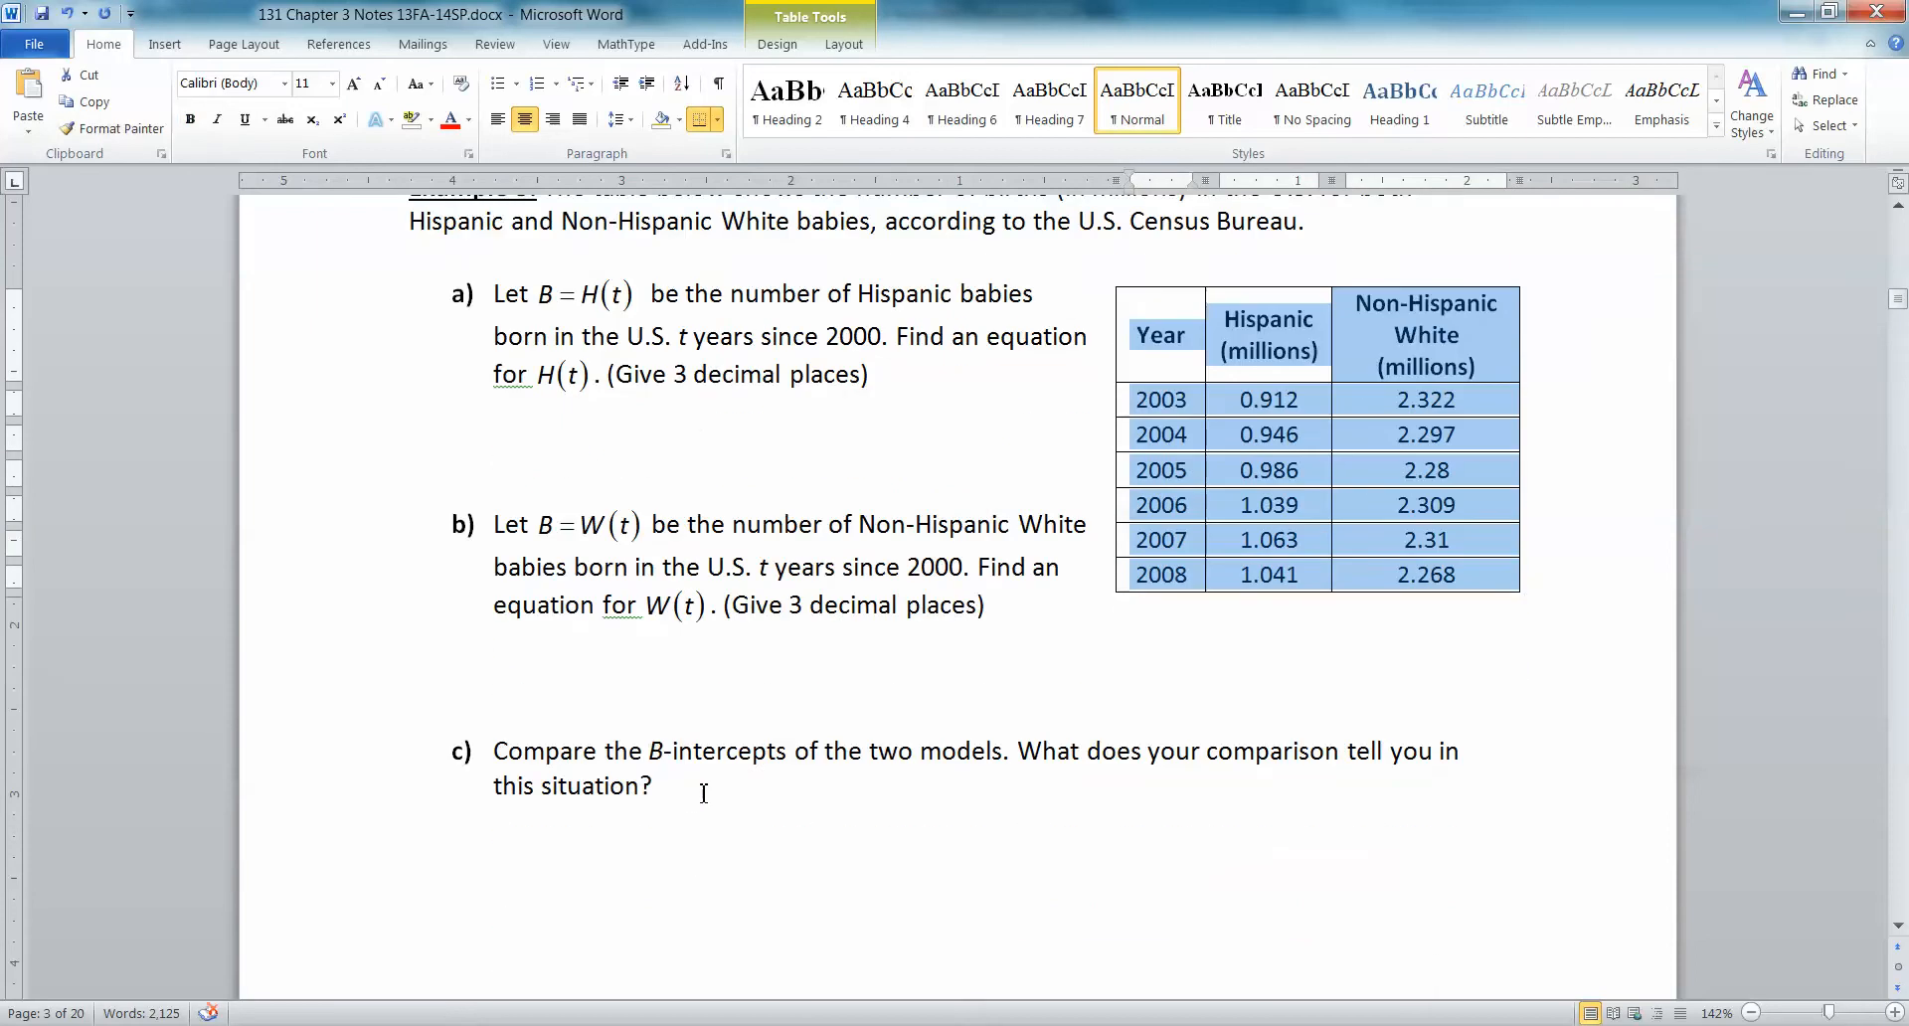
- Switch back to the Excel workbook and autofit the widths of columns A to C on the Birth Video sheet
click(1781, 12)
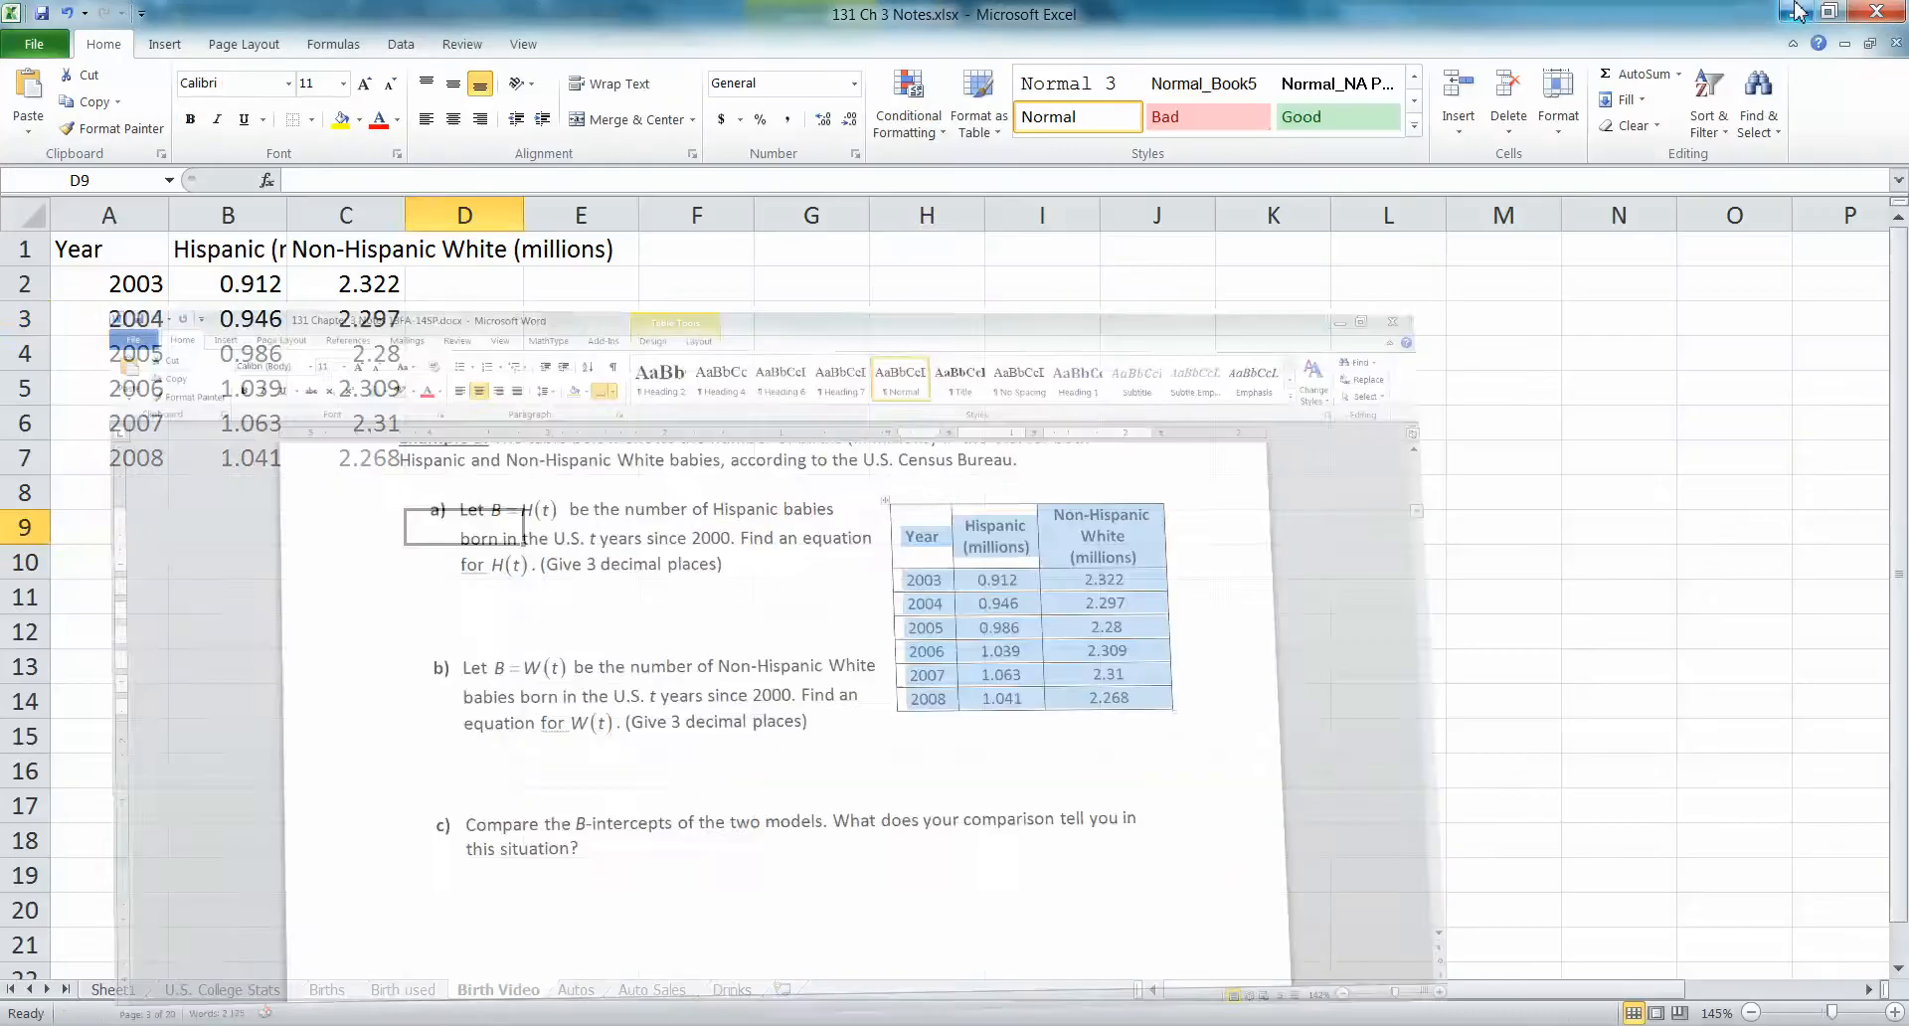
click(939, 320)
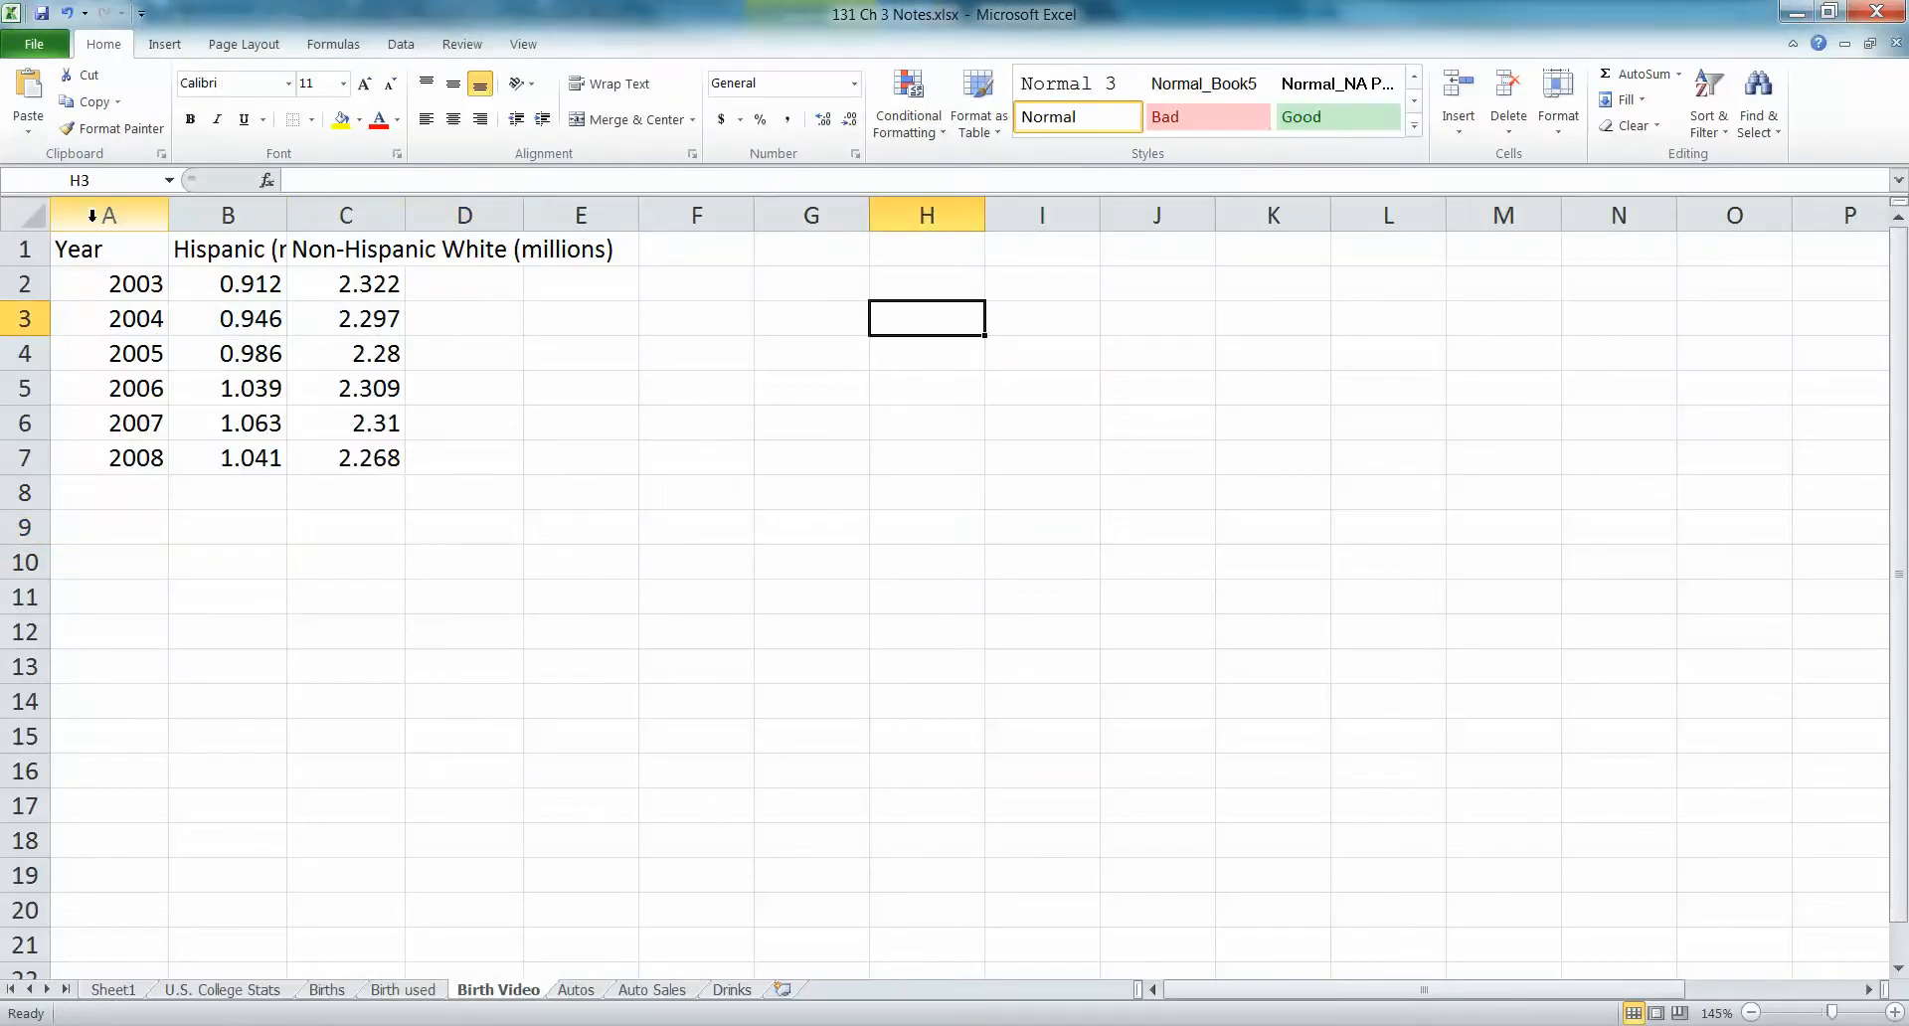
drag(91, 215, 343, 215)
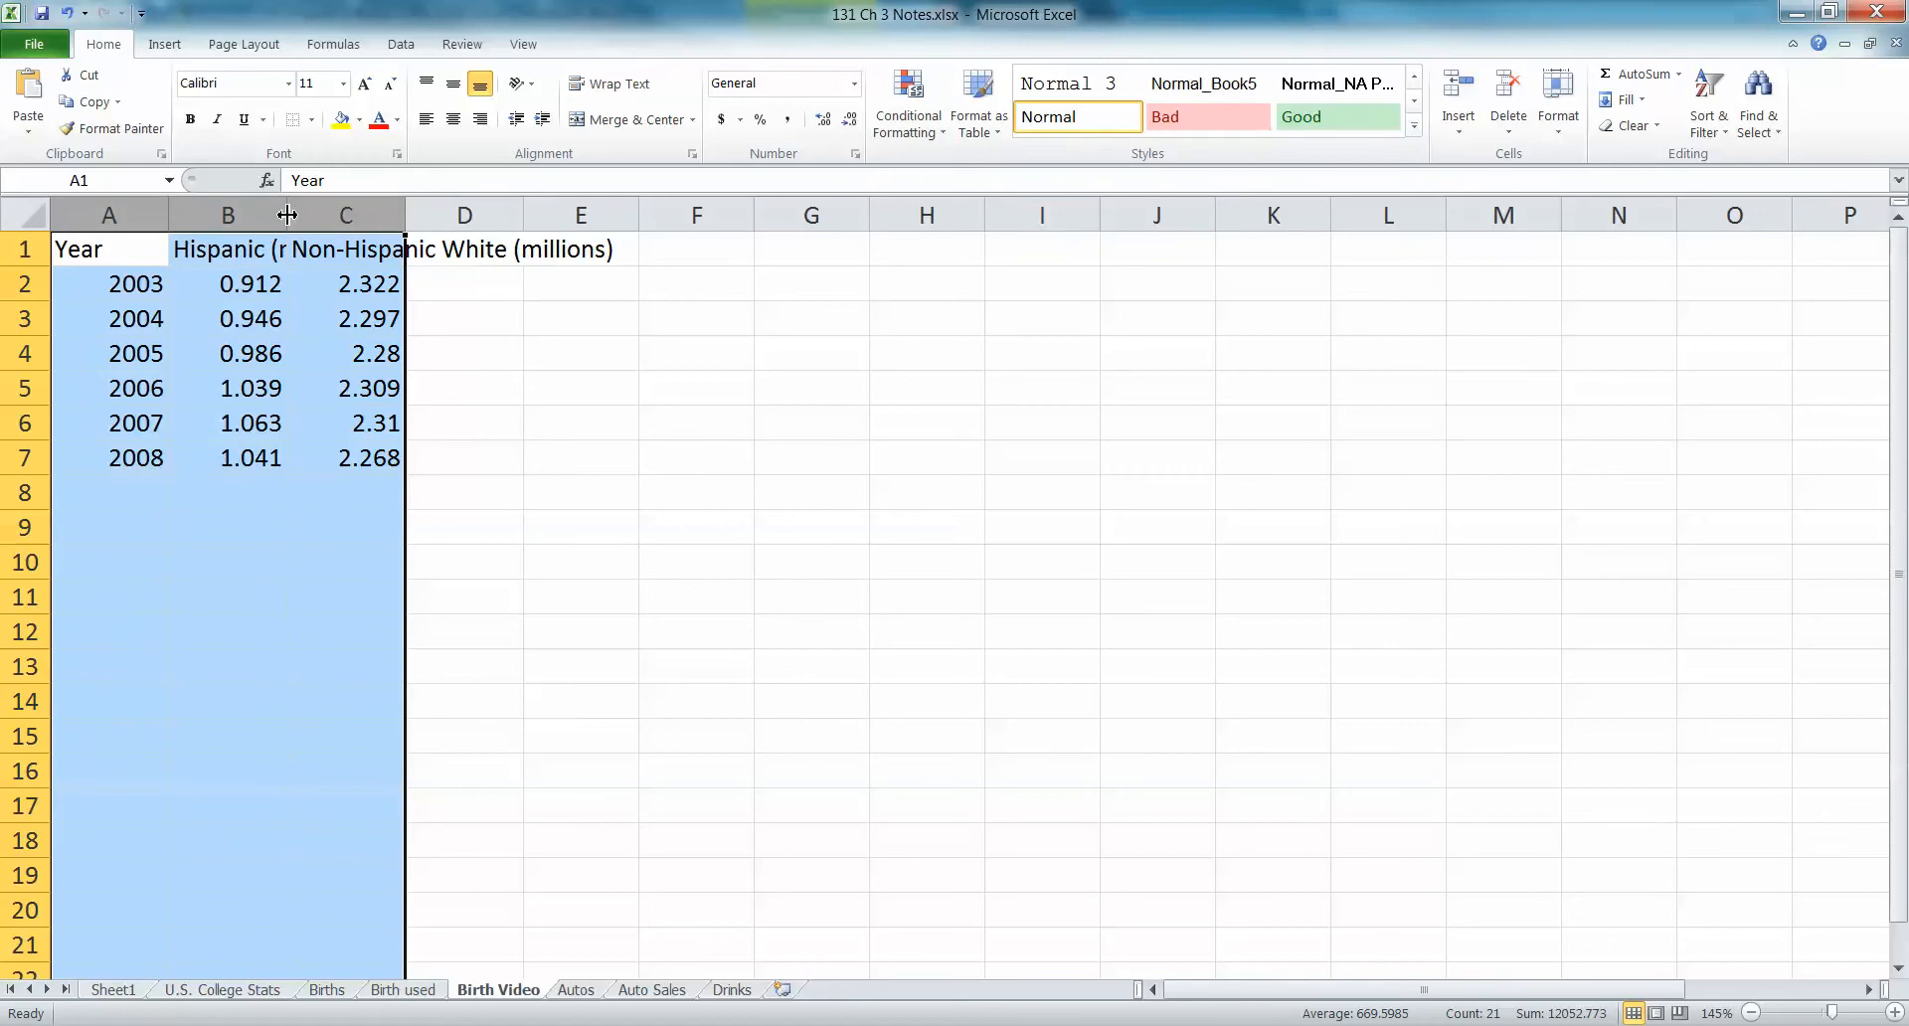
drag(127, 214, 343, 219)
double_click(171, 215)
click(234, 289)
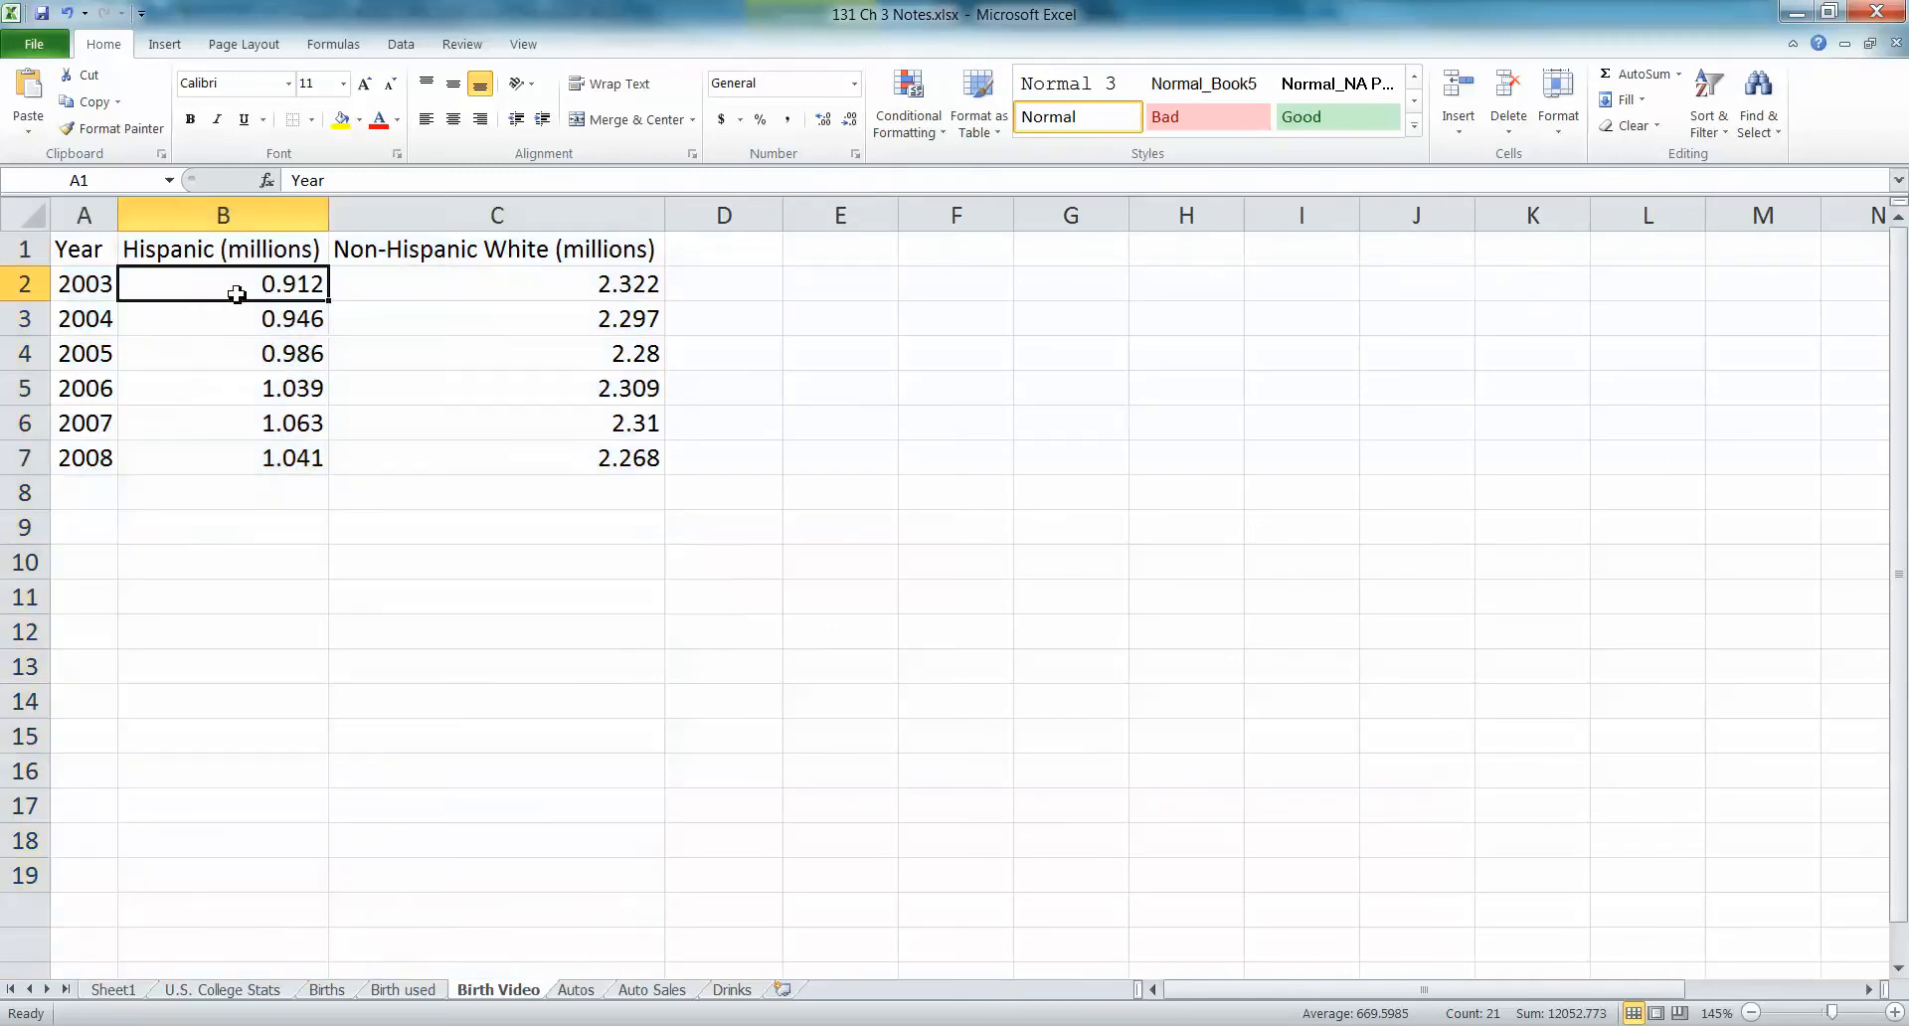
- Center the contents of the births table in A1:C7 and apply all borders to it
click(109, 251)
shift+click(397, 468)
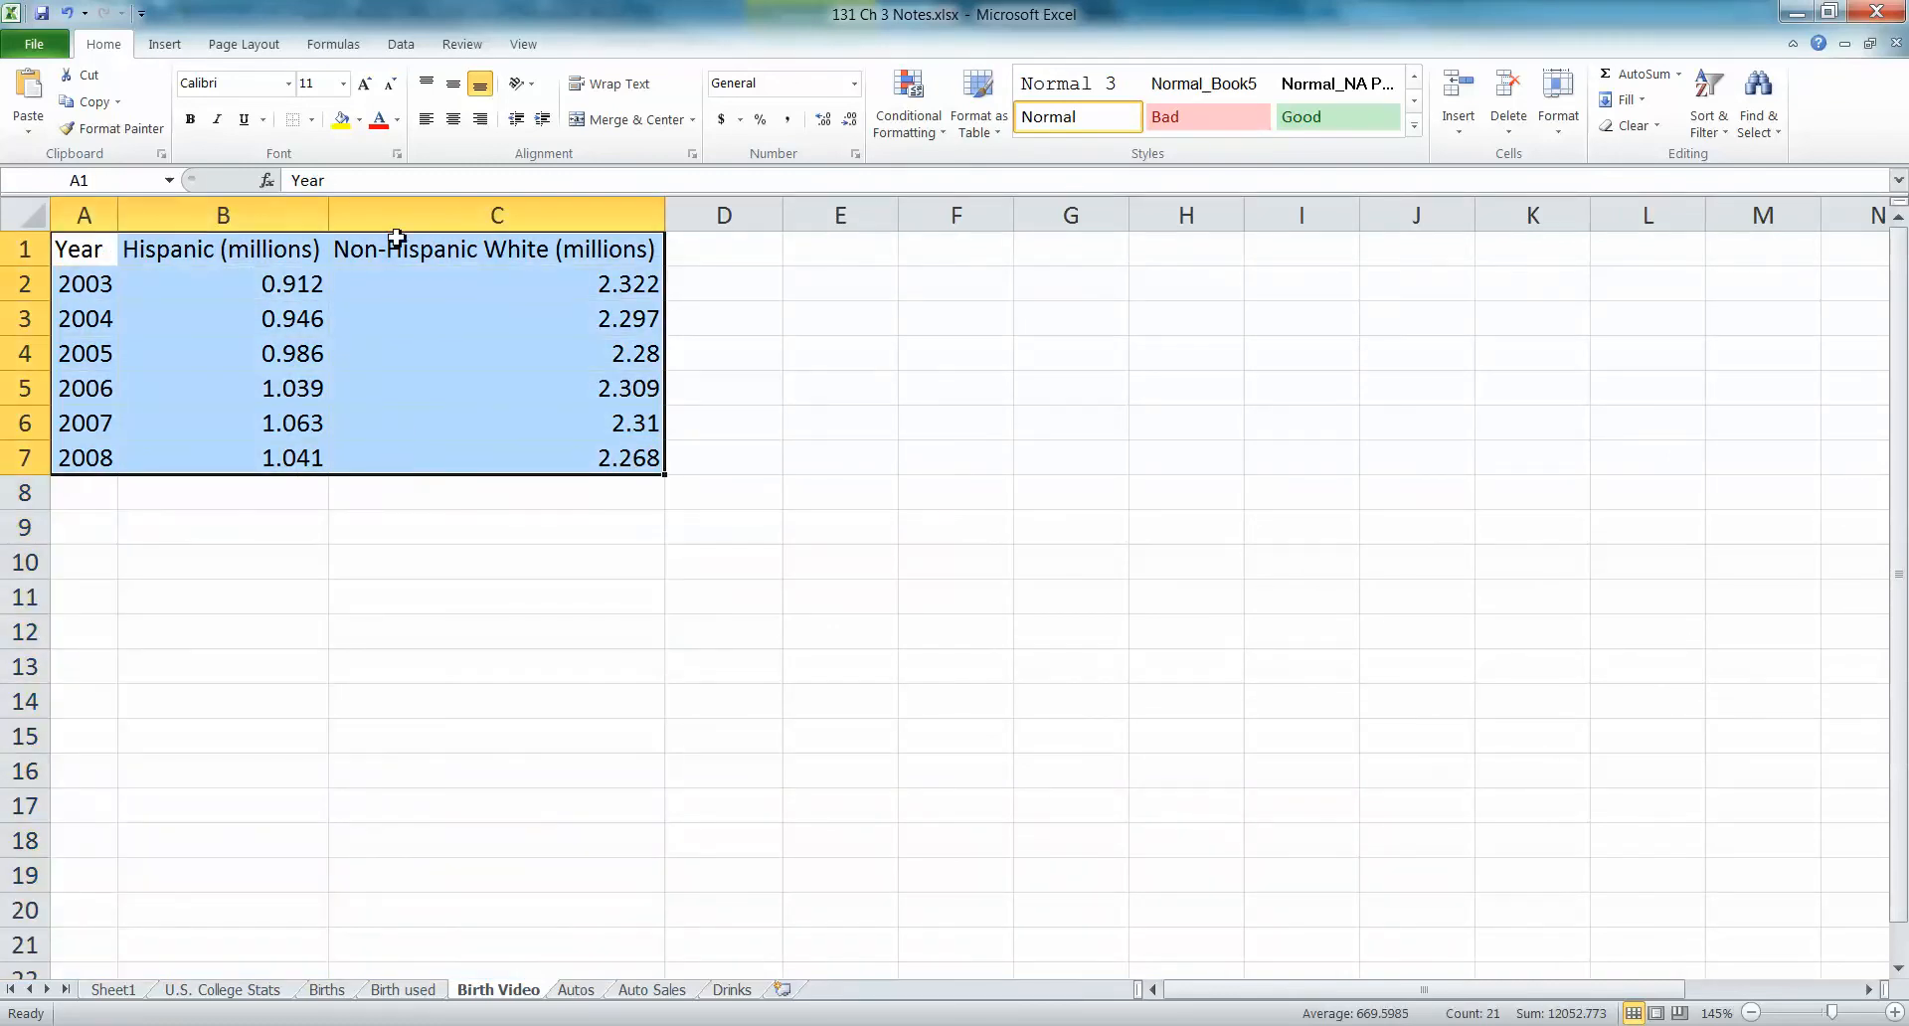
click(456, 124)
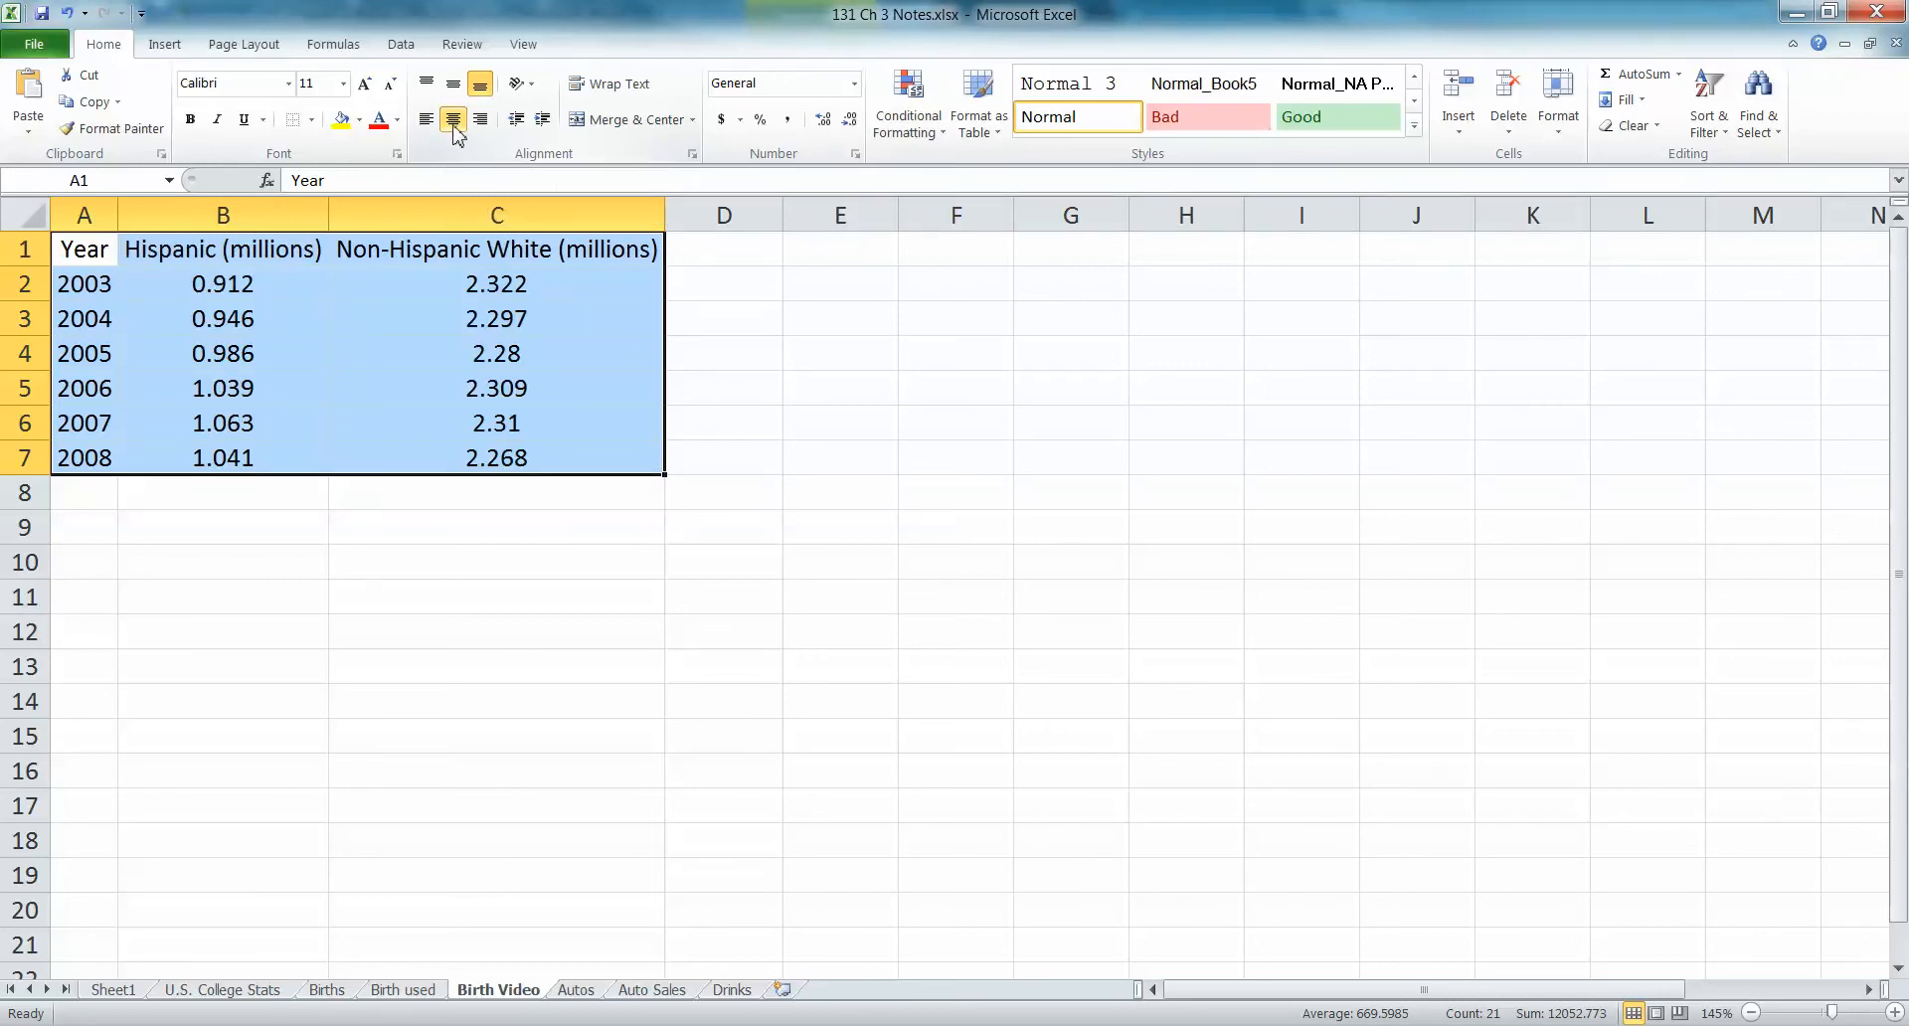
click(311, 120)
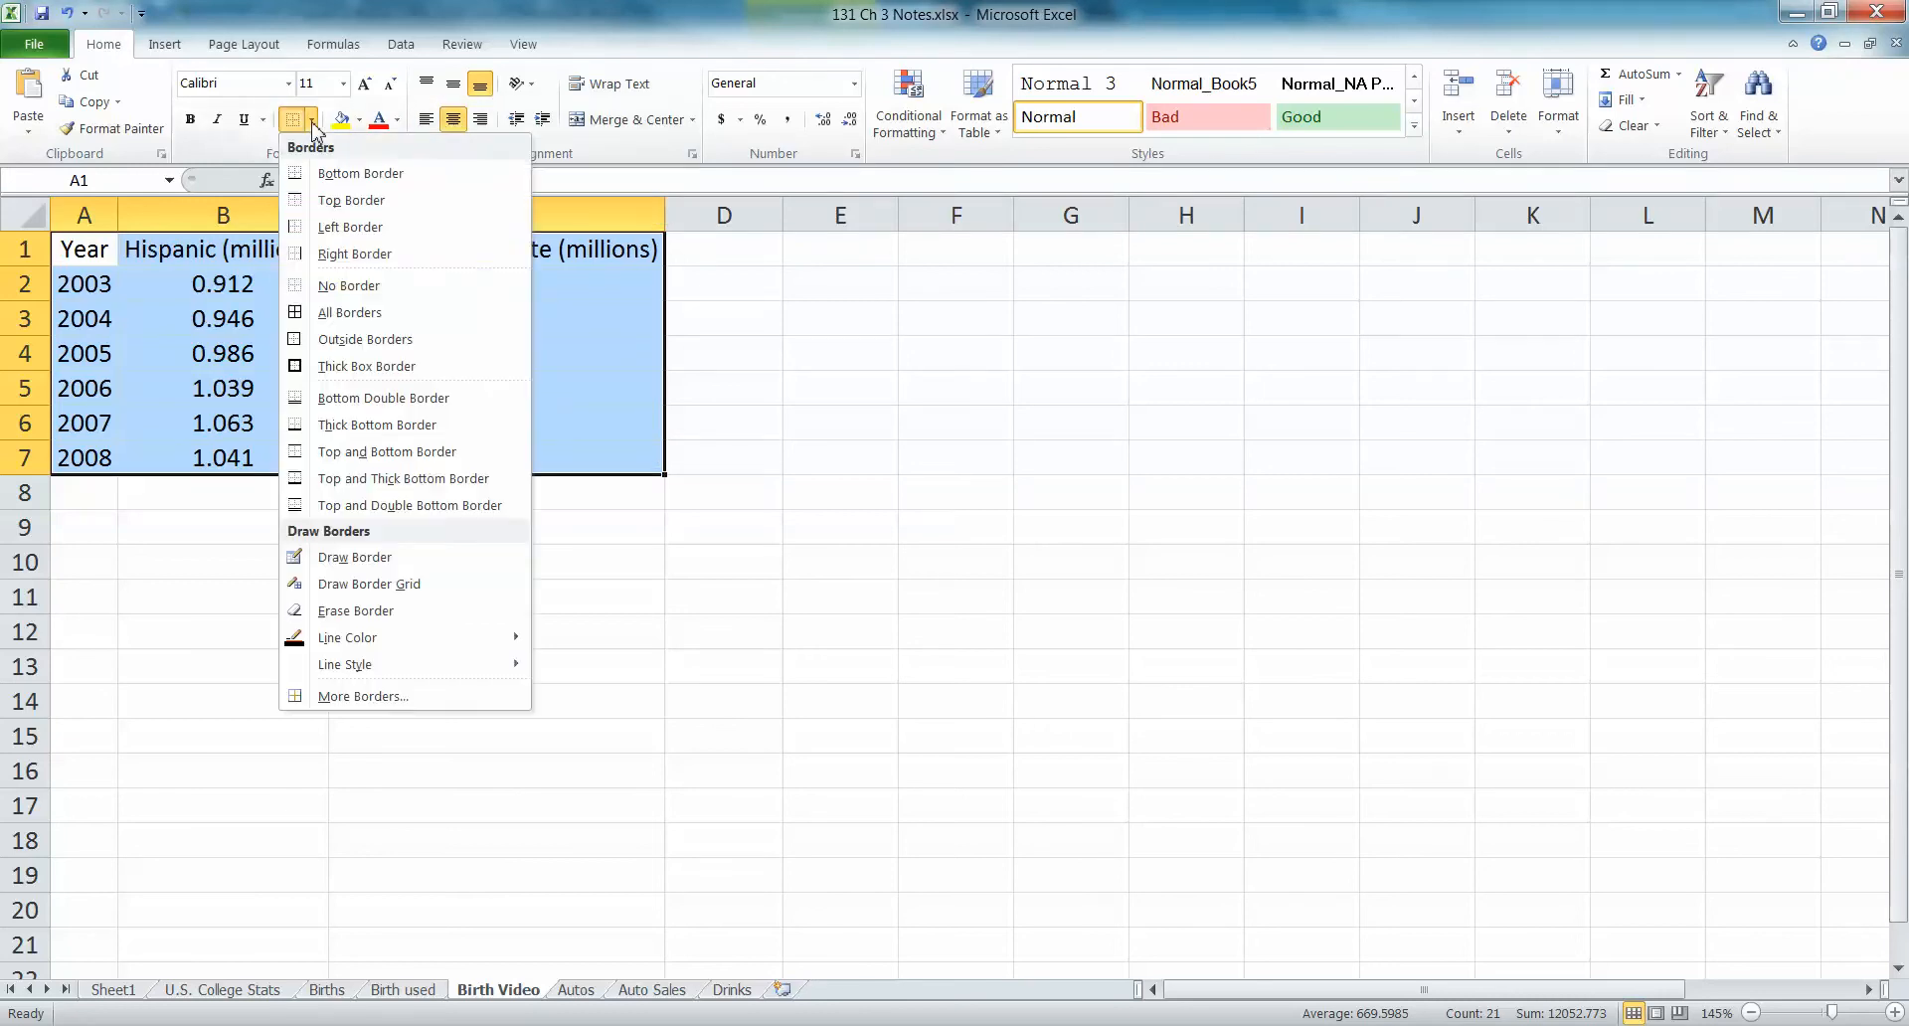
click(332, 318)
- Make the header row bold and autofit columns A to C again
click(32, 250)
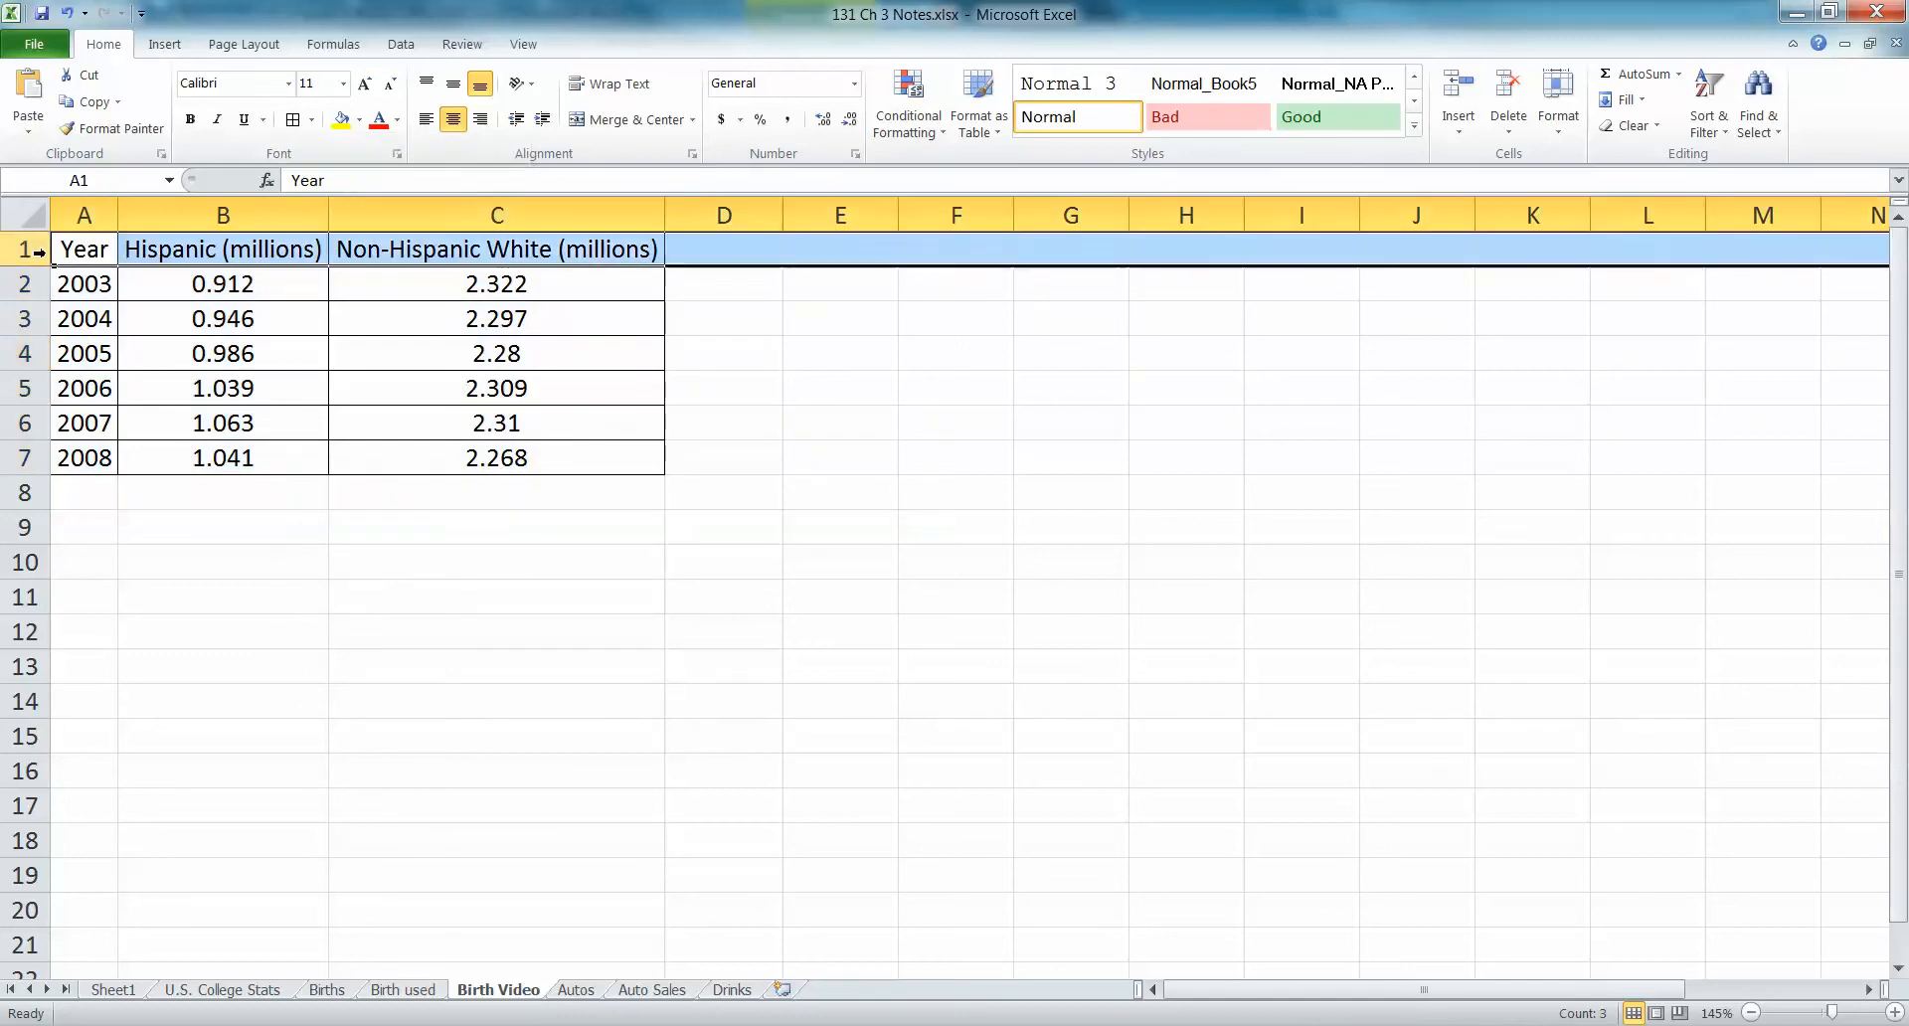
key(ctrl+b)
click(125, 270)
drag(85, 215, 416, 233)
double_click(328, 215)
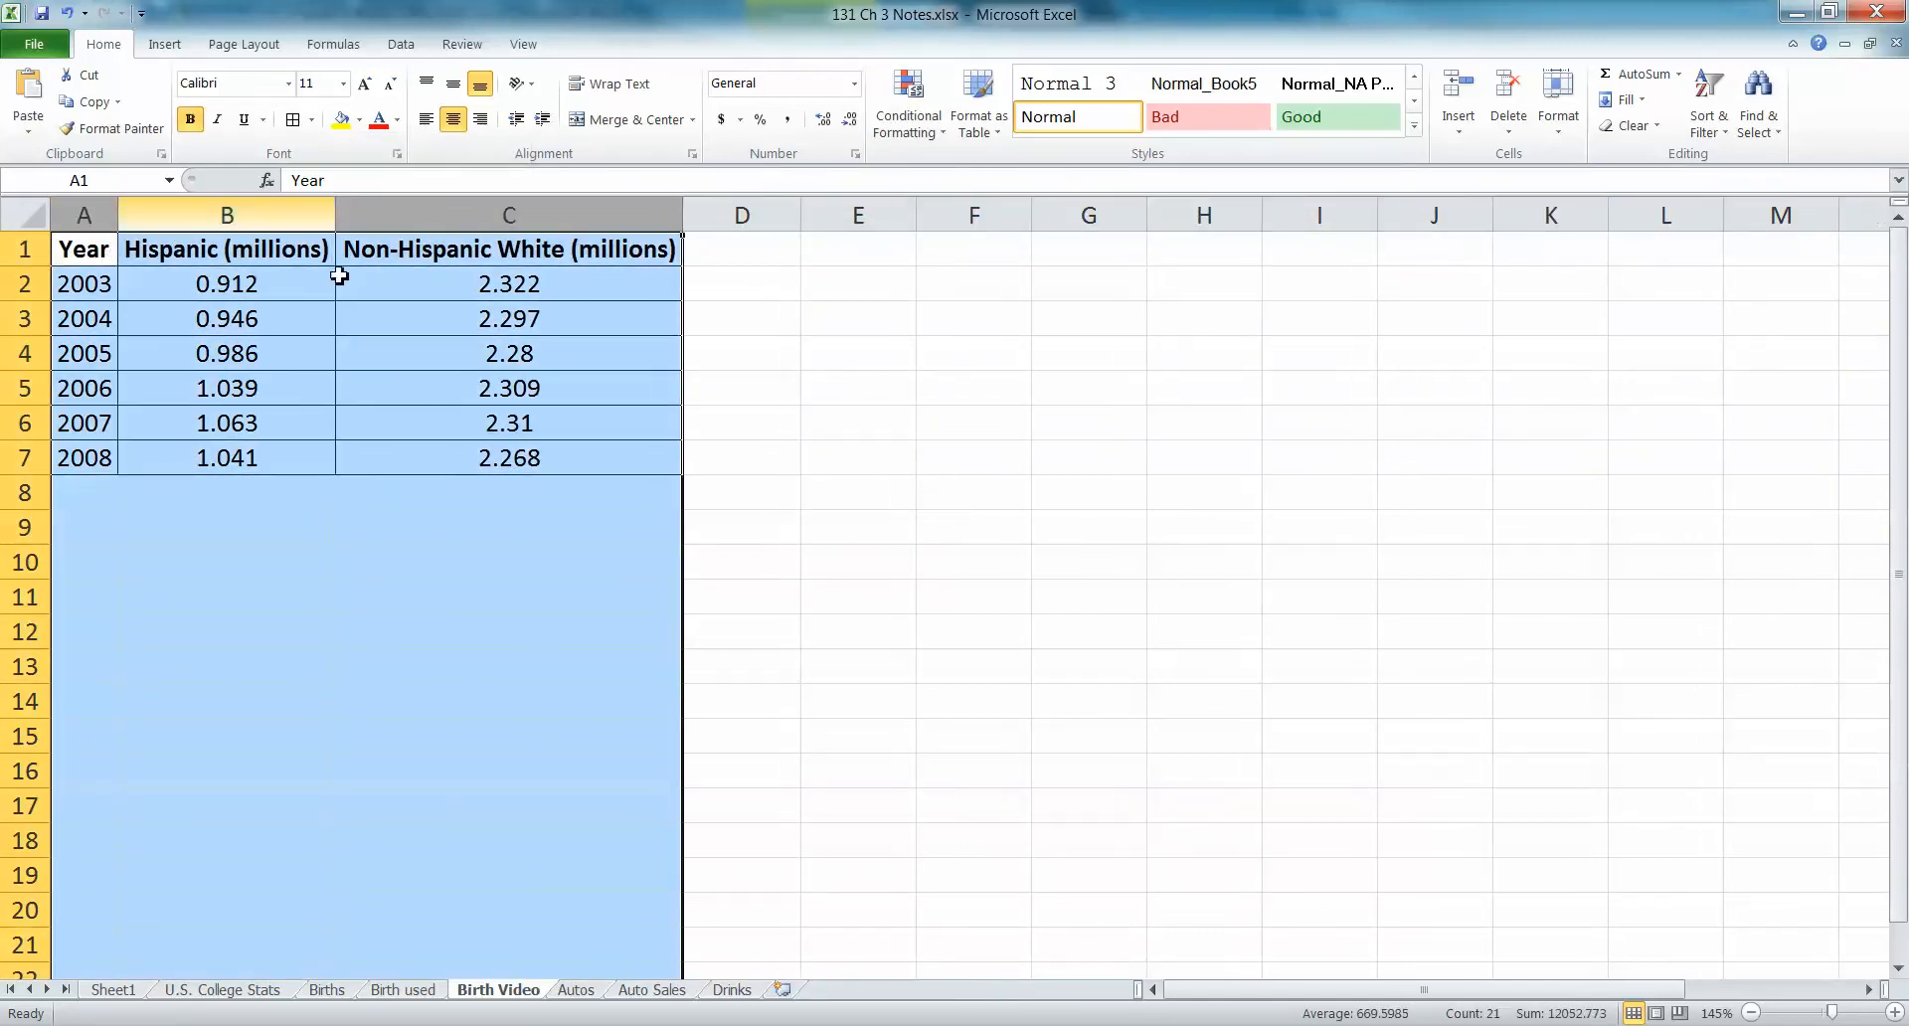
click(346, 409)
click(386, 449)
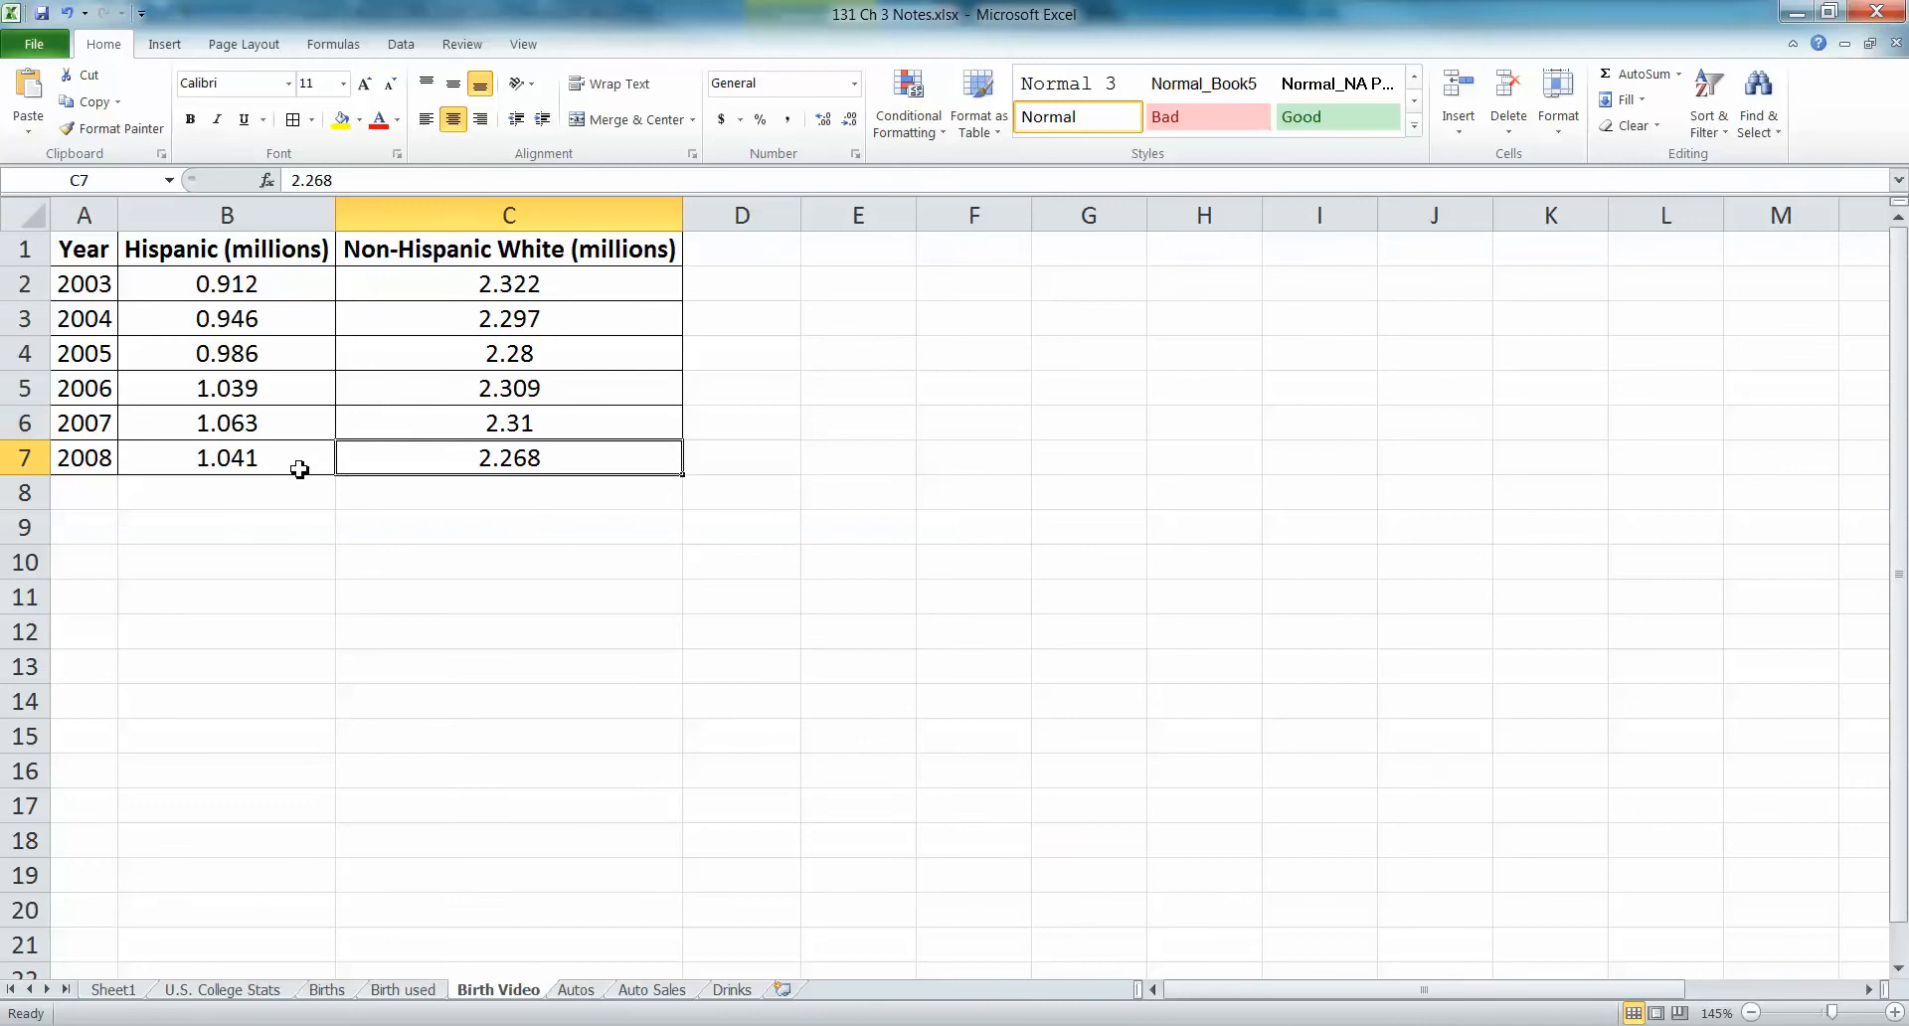
right_click(189, 215)
click(230, 380)
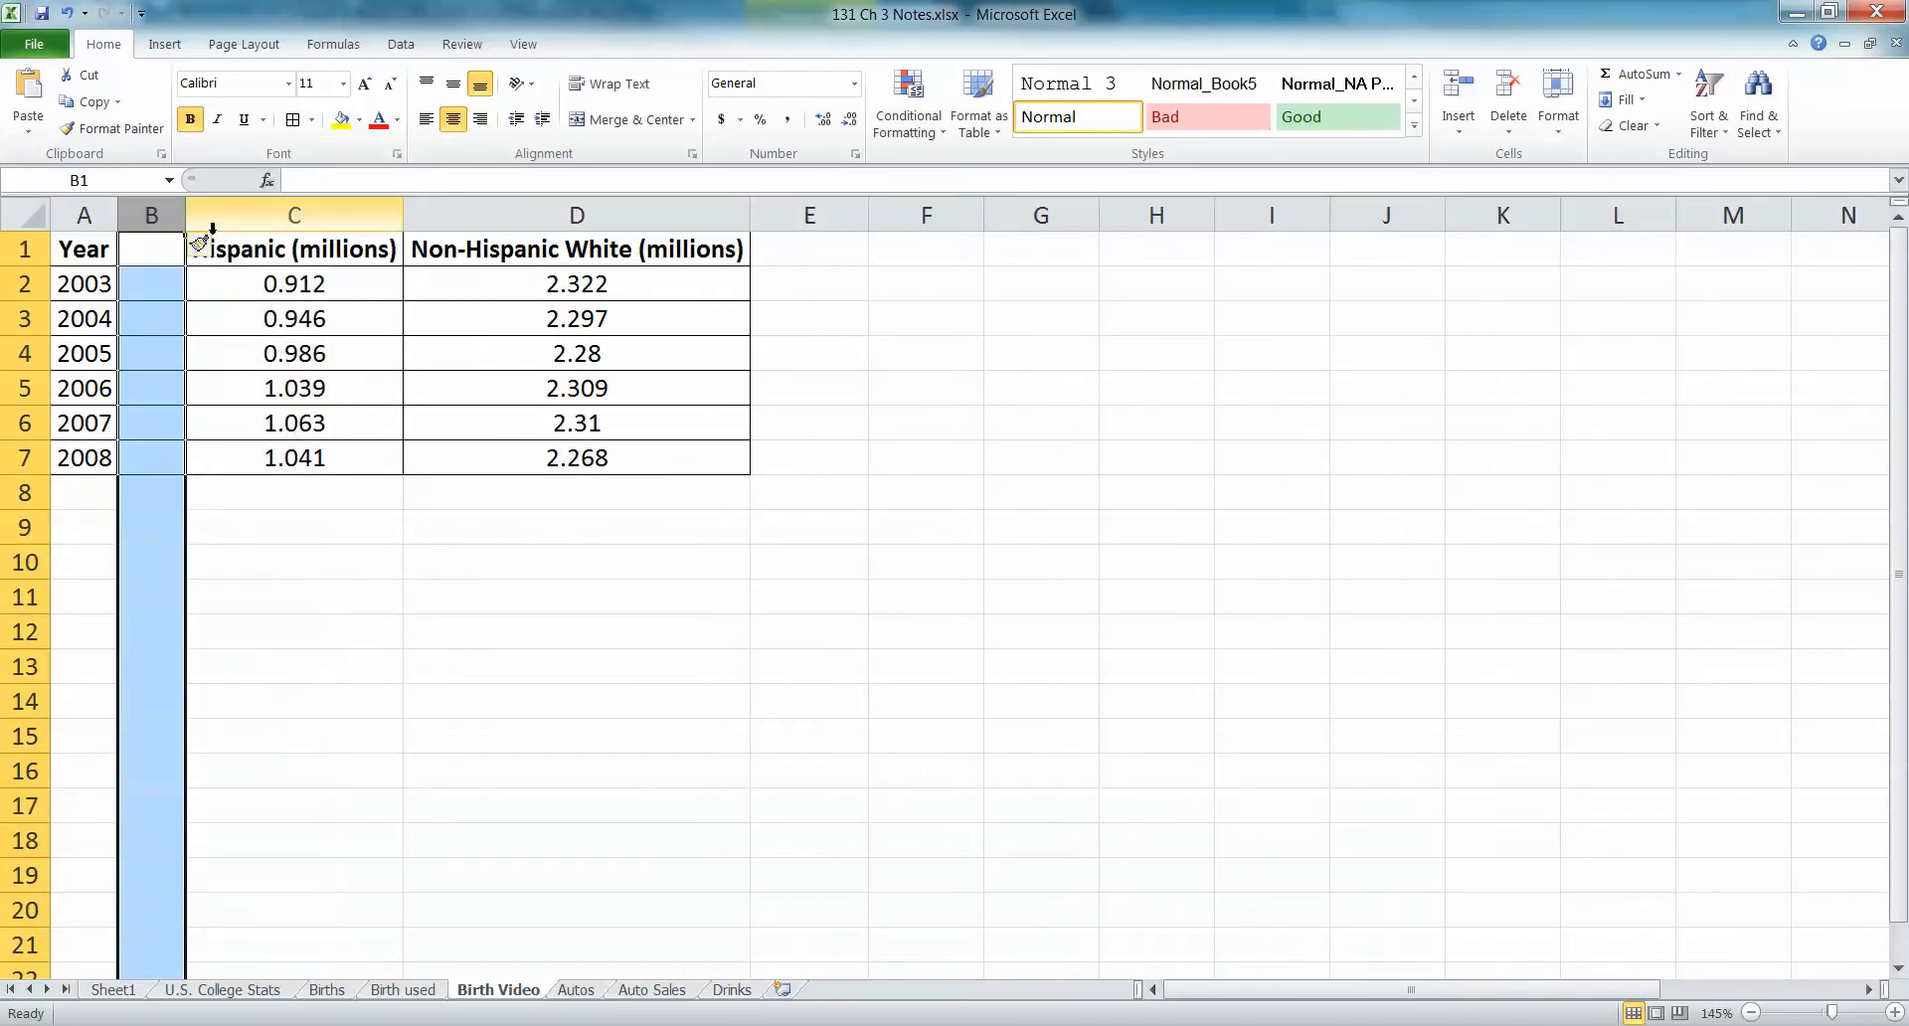
key(ctrl+z)
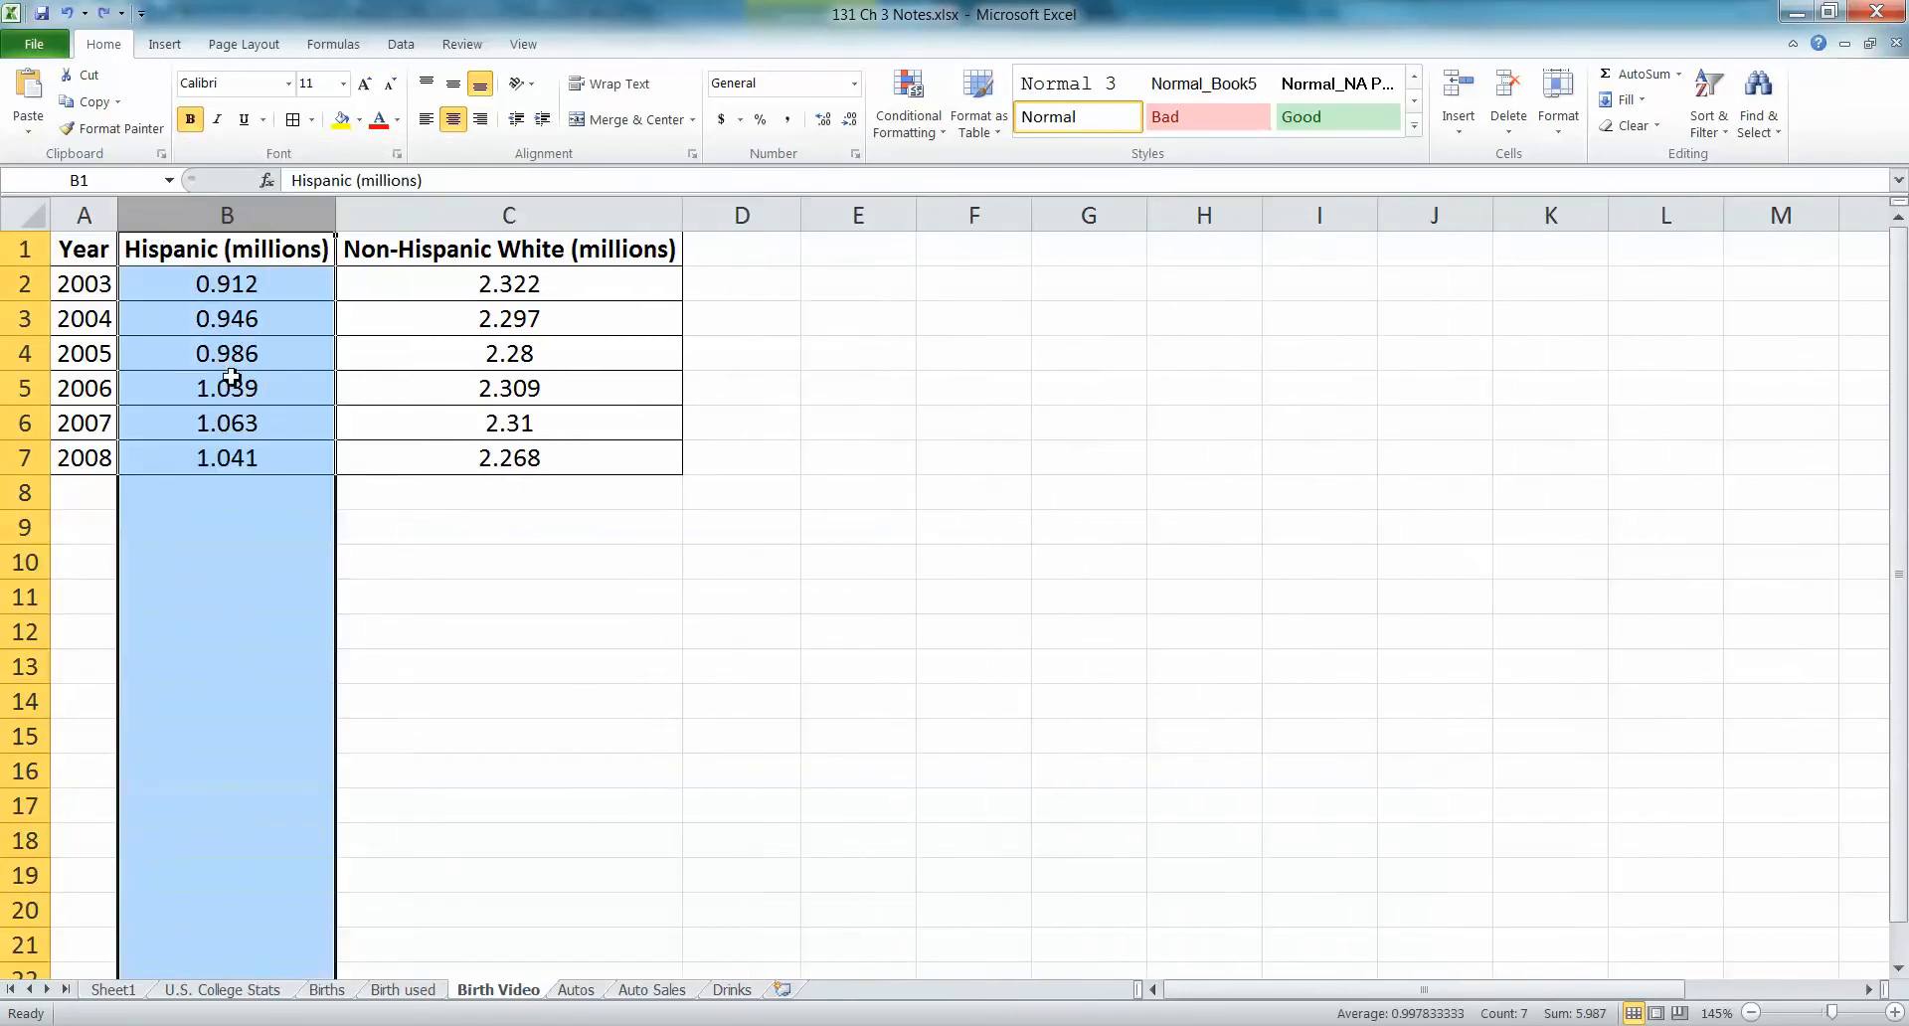
- Insert a column between Year and Hispanic (millions) and give it the header t
right_click(205, 217)
click(249, 378)
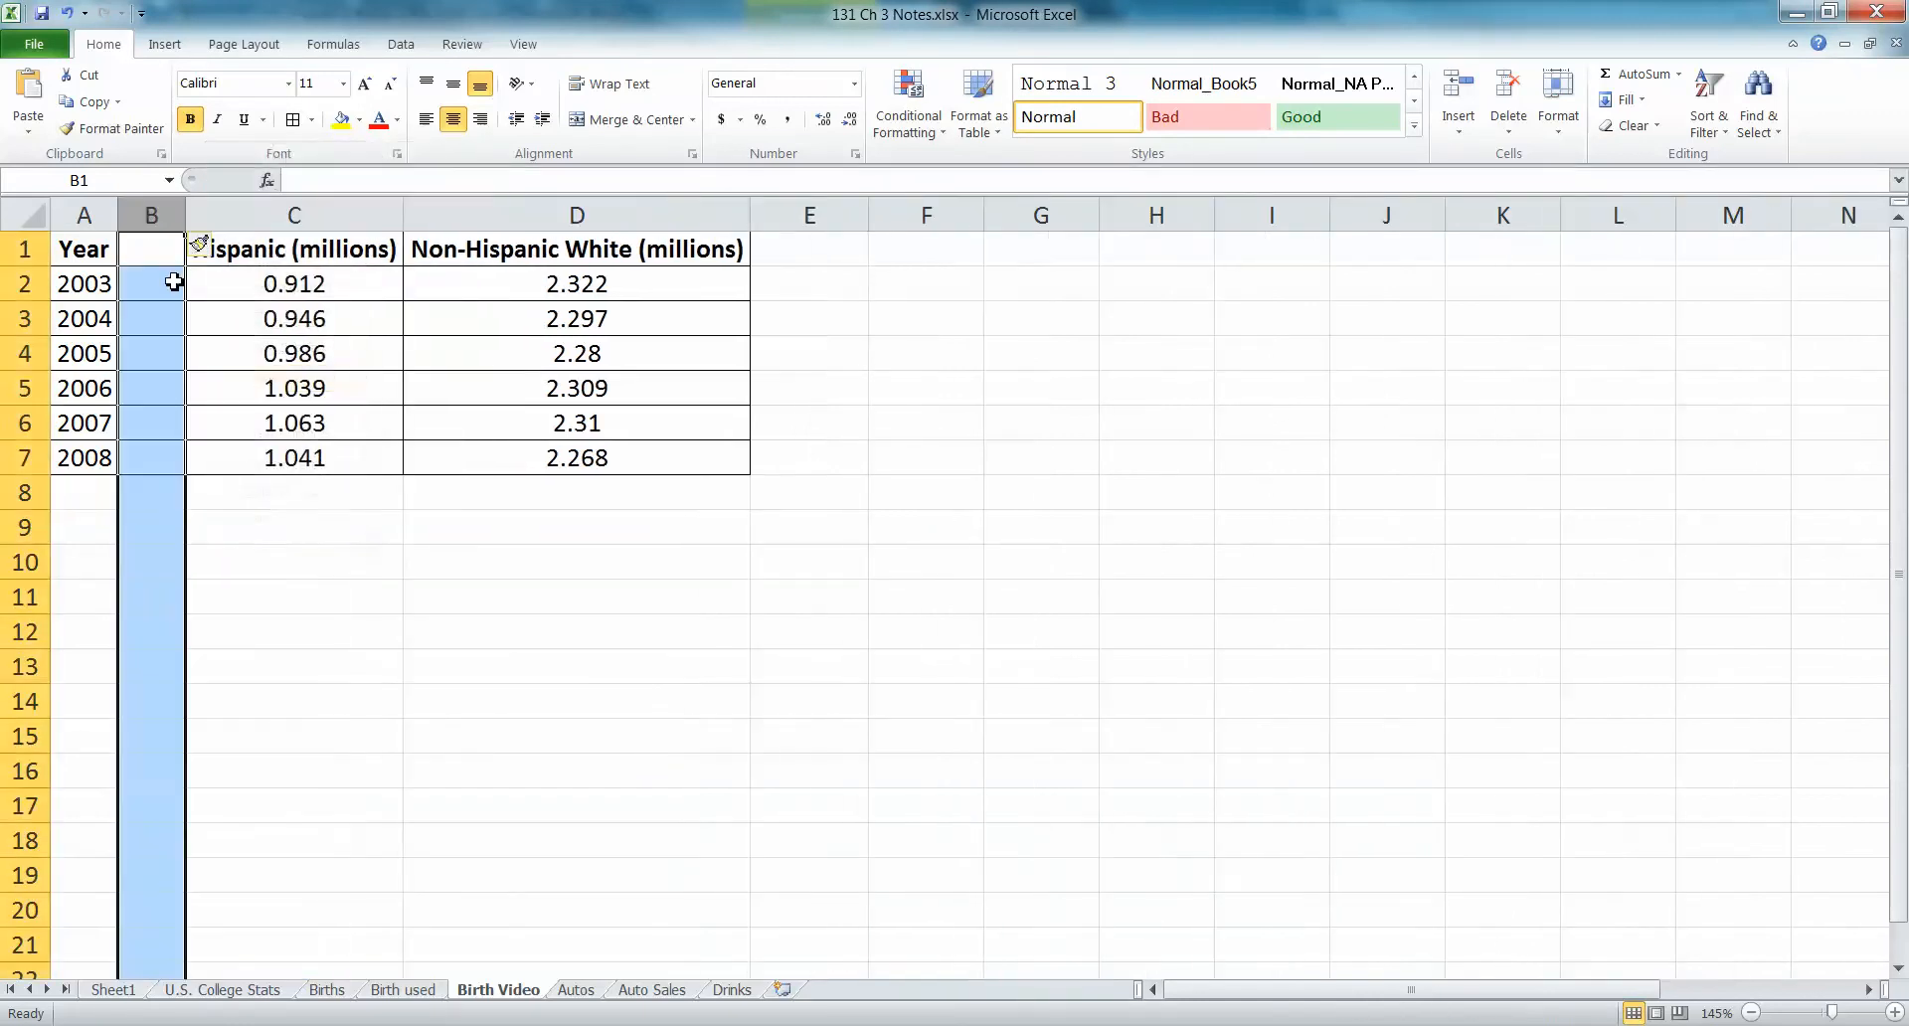
click(153, 262)
text(t)
key(Return)
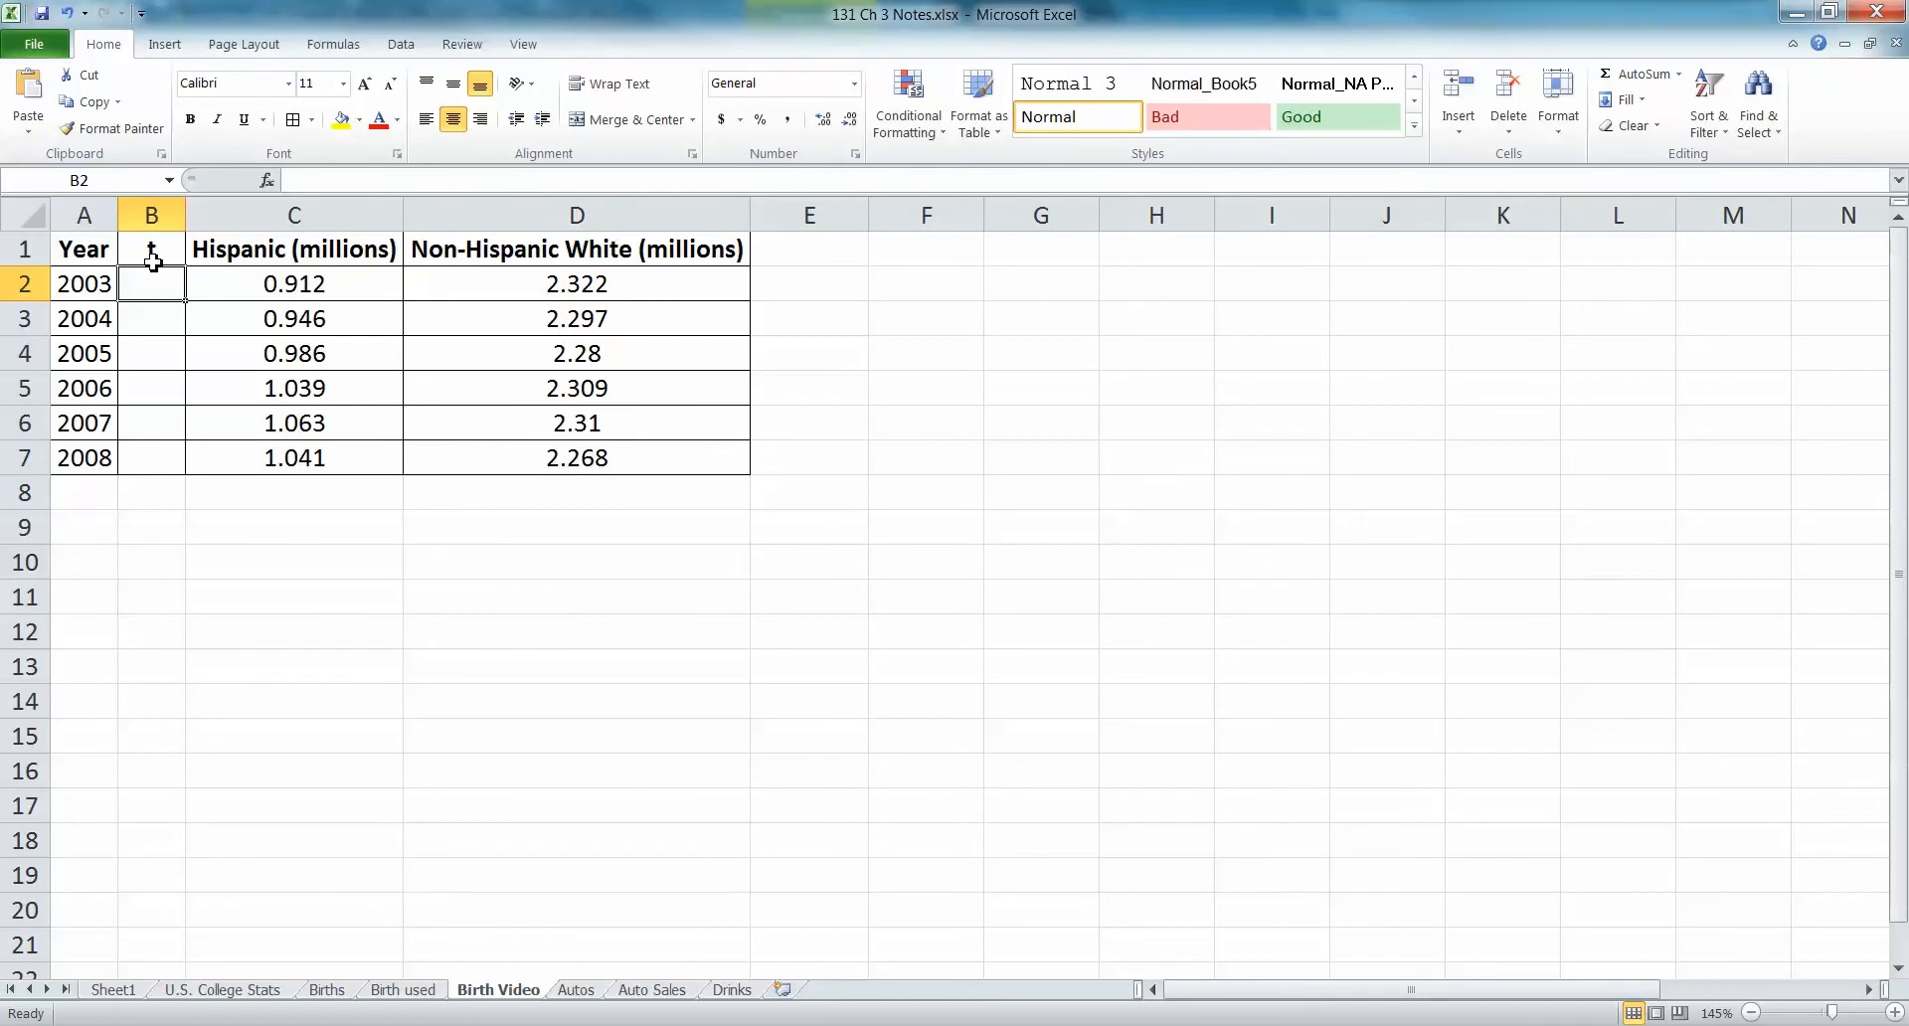
- Enter the formula =A2-2000 in B2 and fill it down to B7
text(=)
click(110, 282)
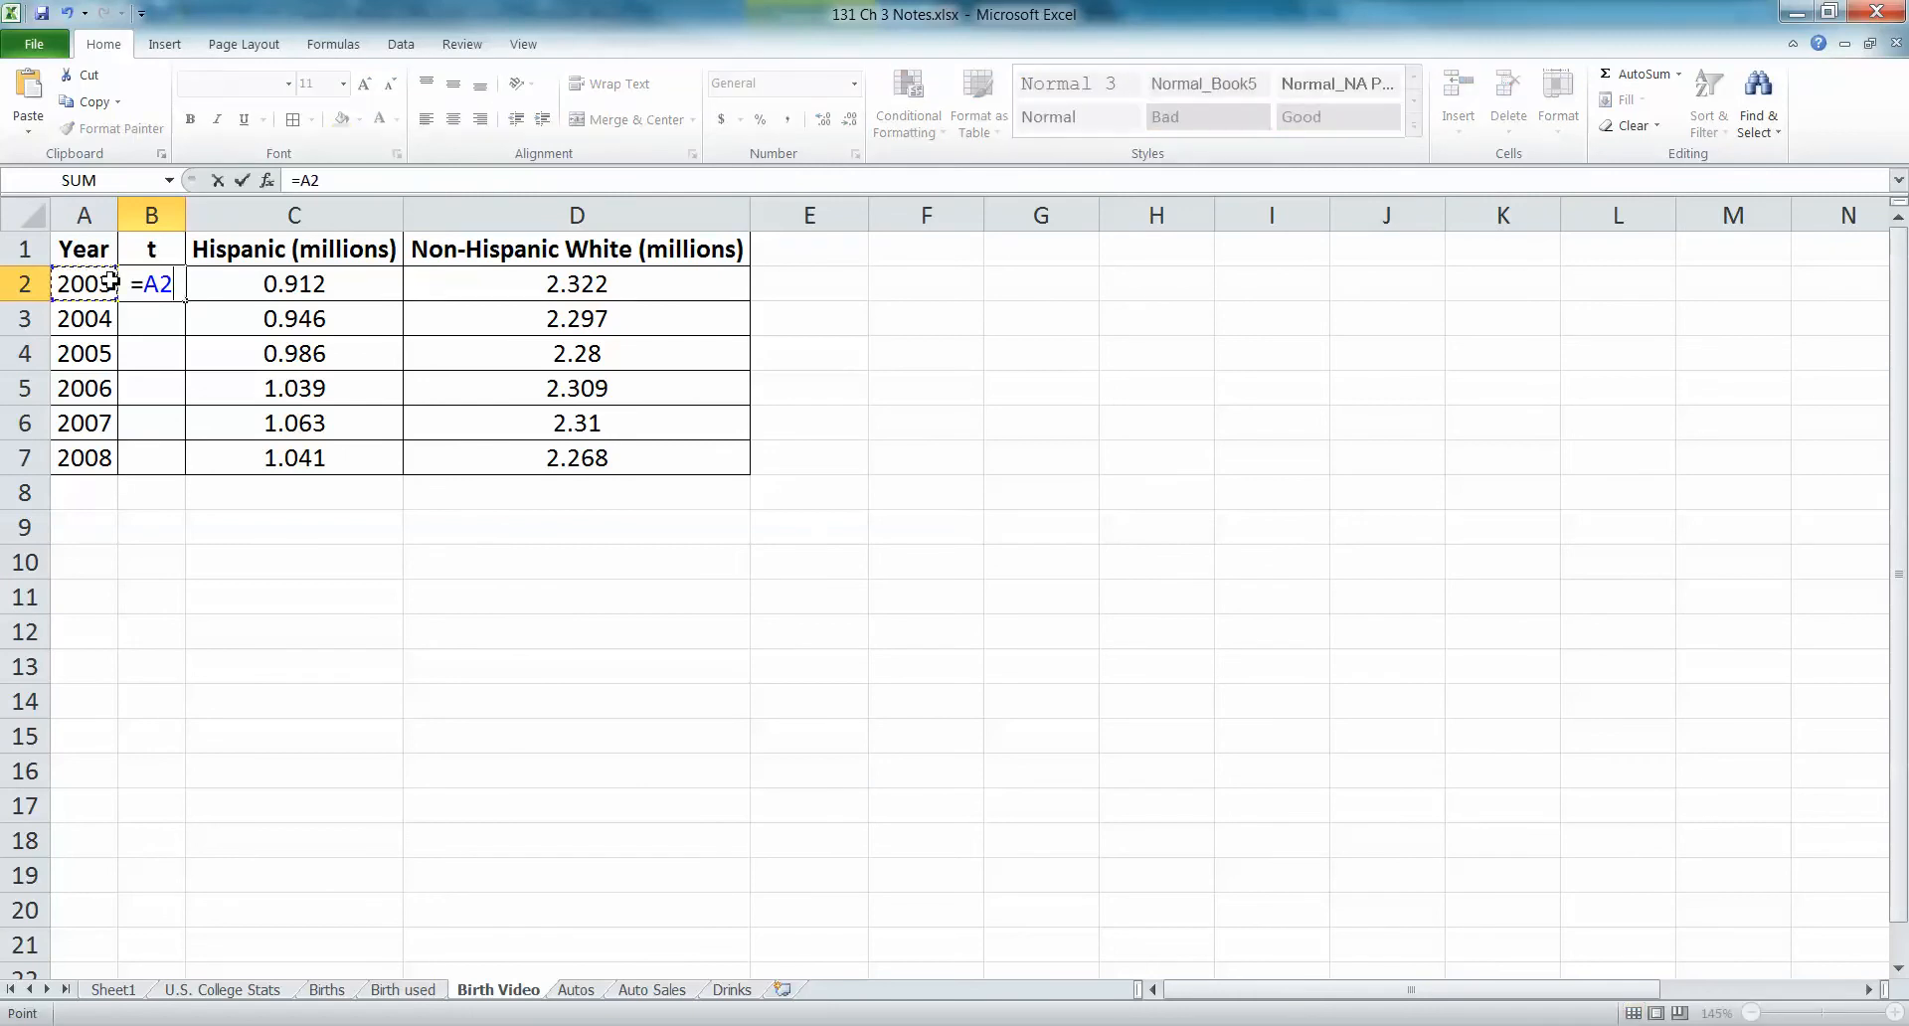
text(-2000)
key(Return)
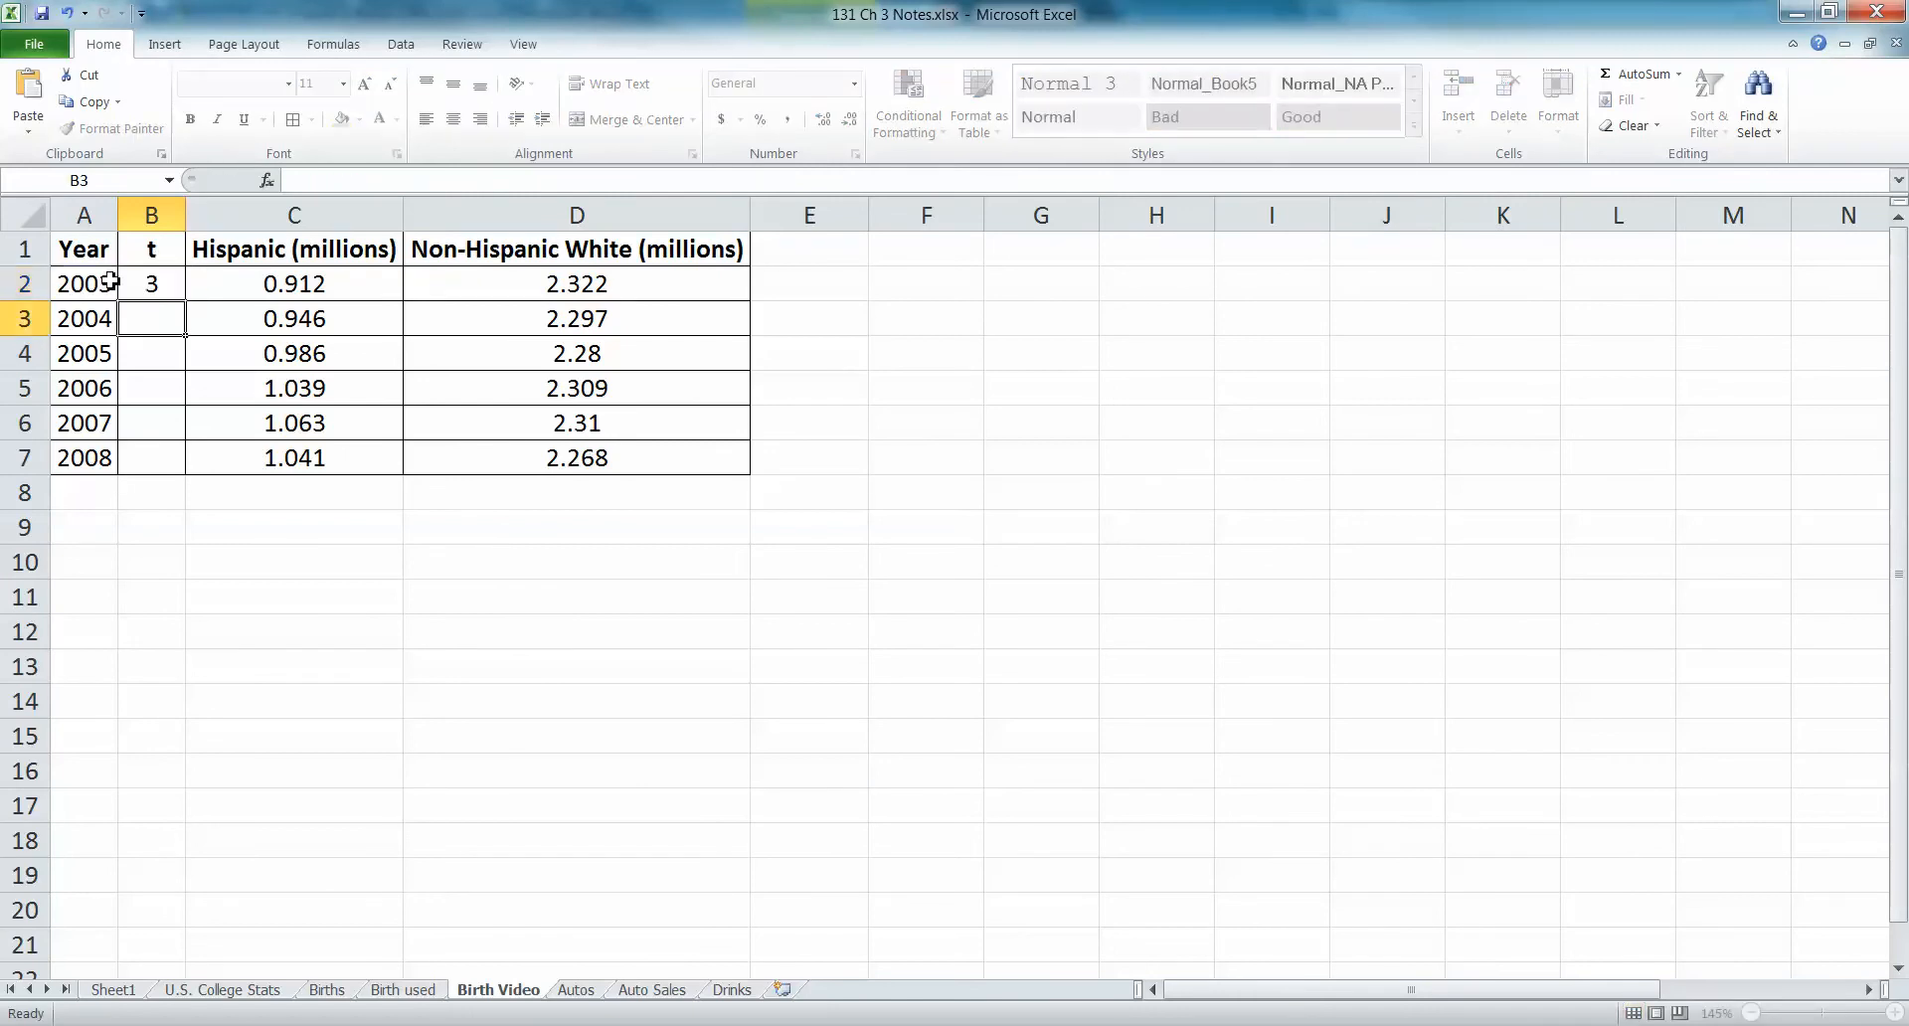
click(145, 274)
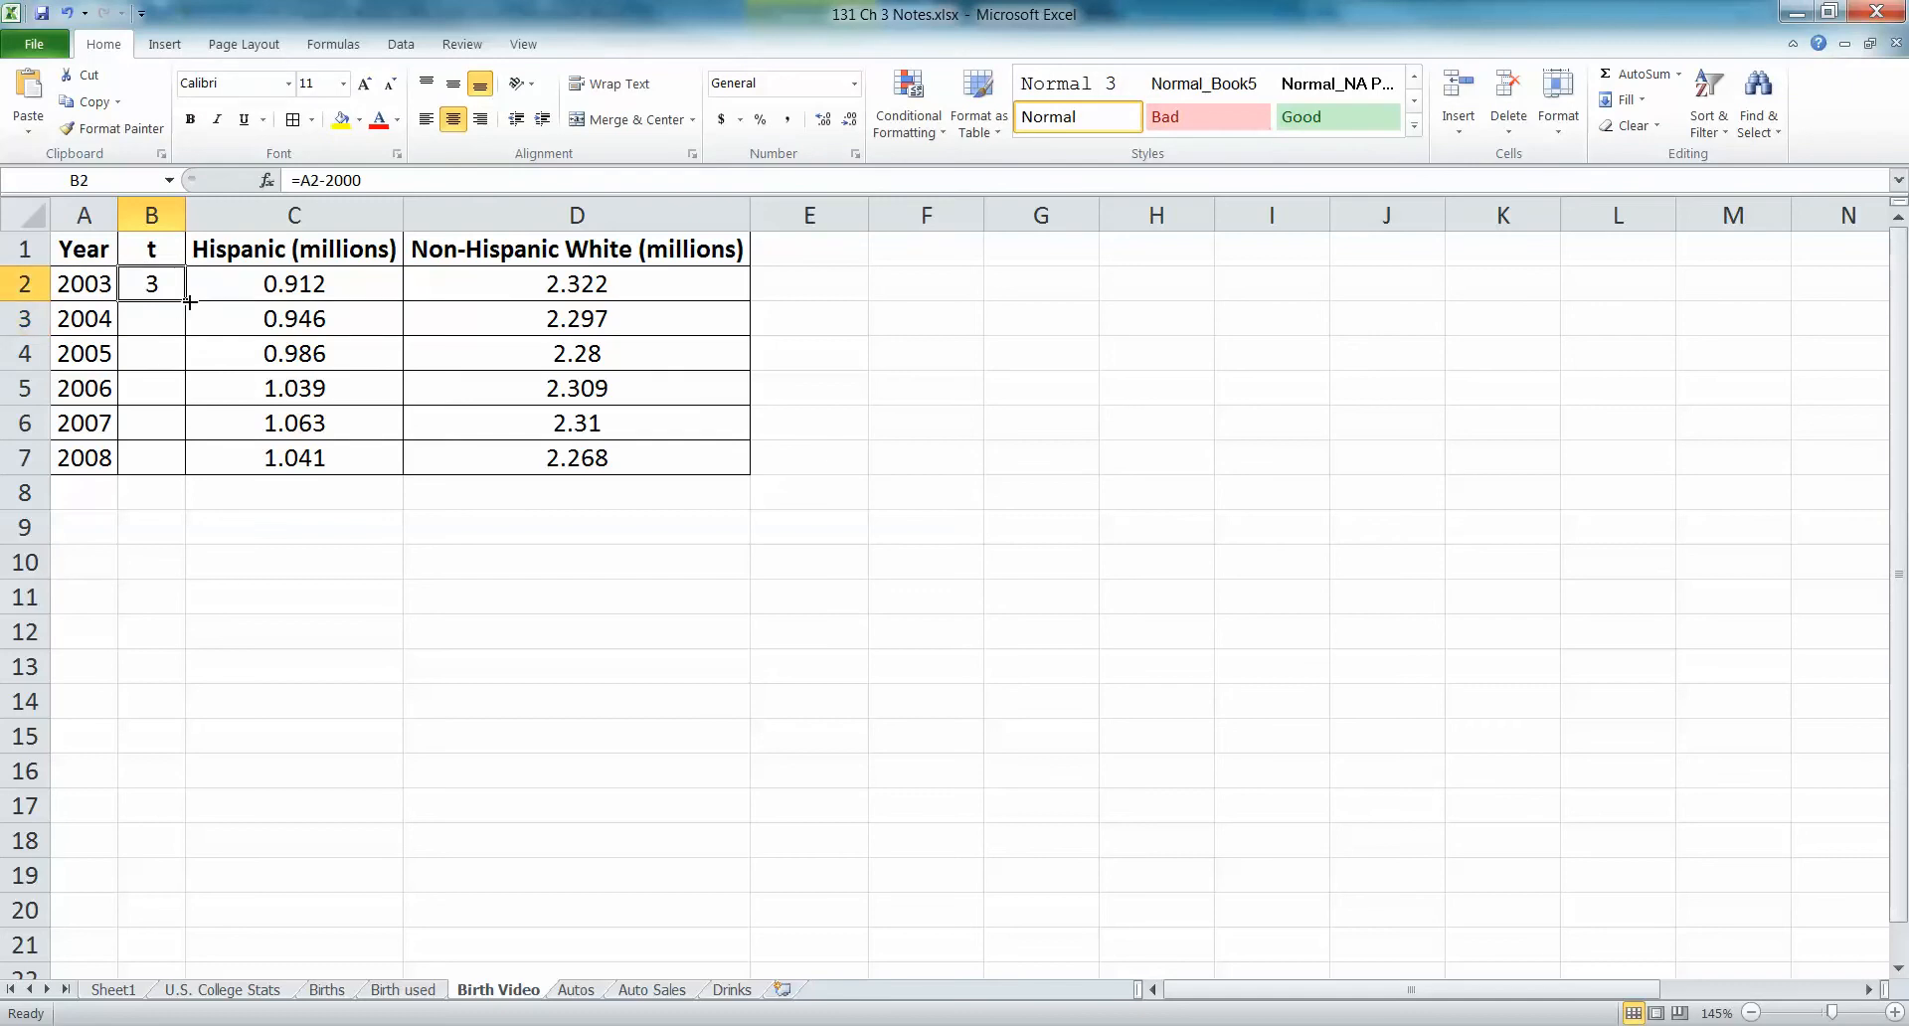
drag(189, 302, 188, 469)
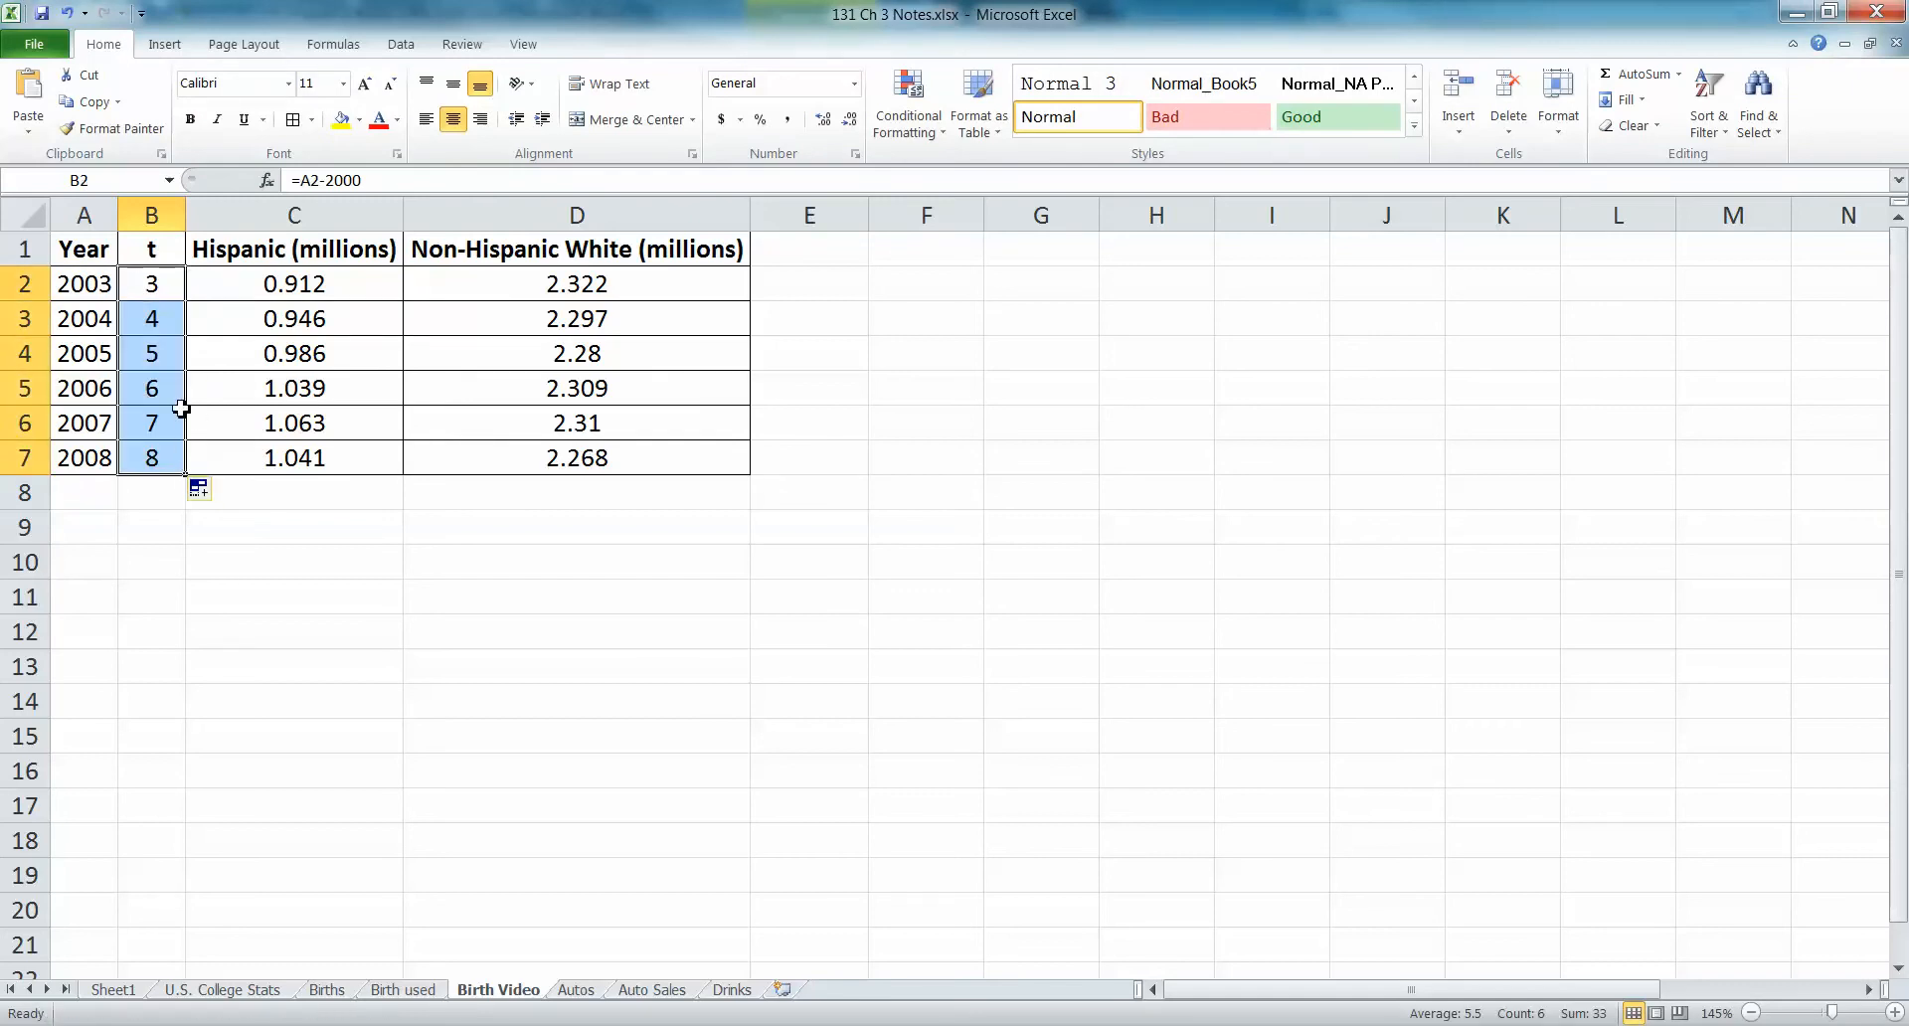
- Review the formulas in B2 and B3 and repeat the fill from B2 down to B7
click(160, 292)
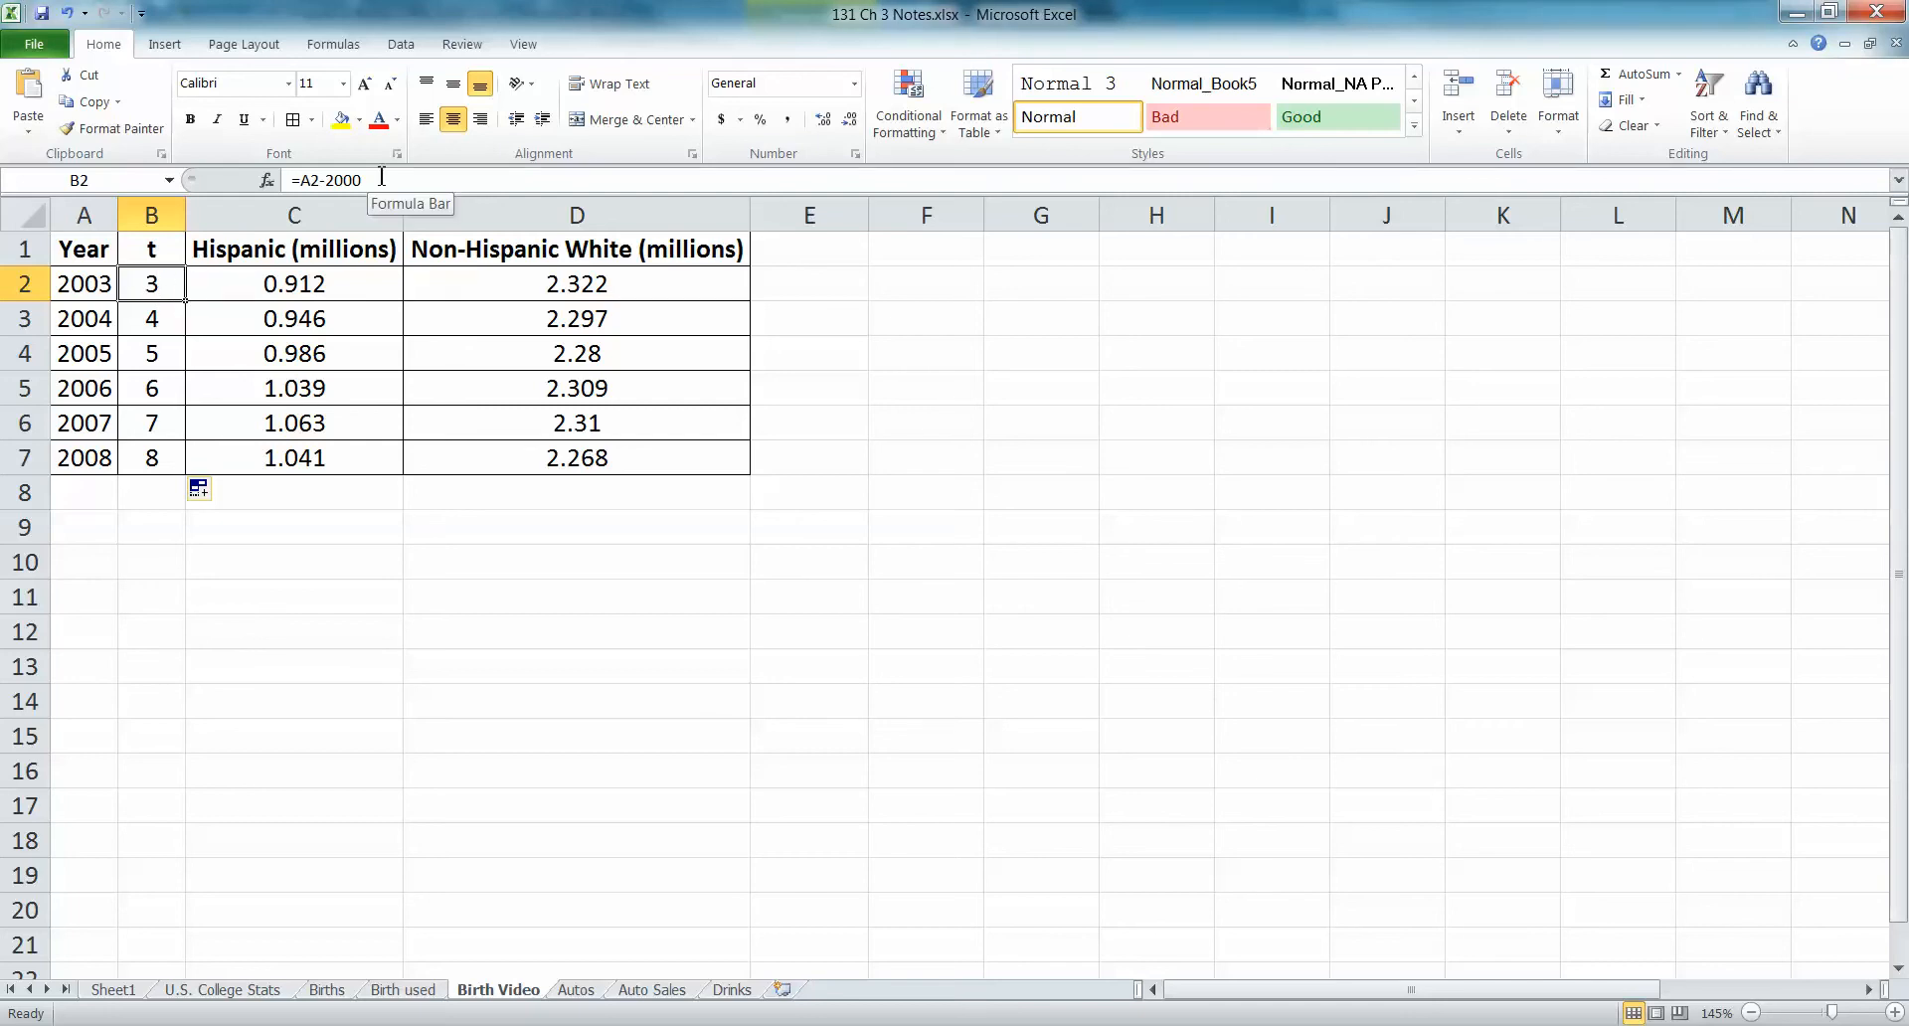
drag(430, 183, 231, 189)
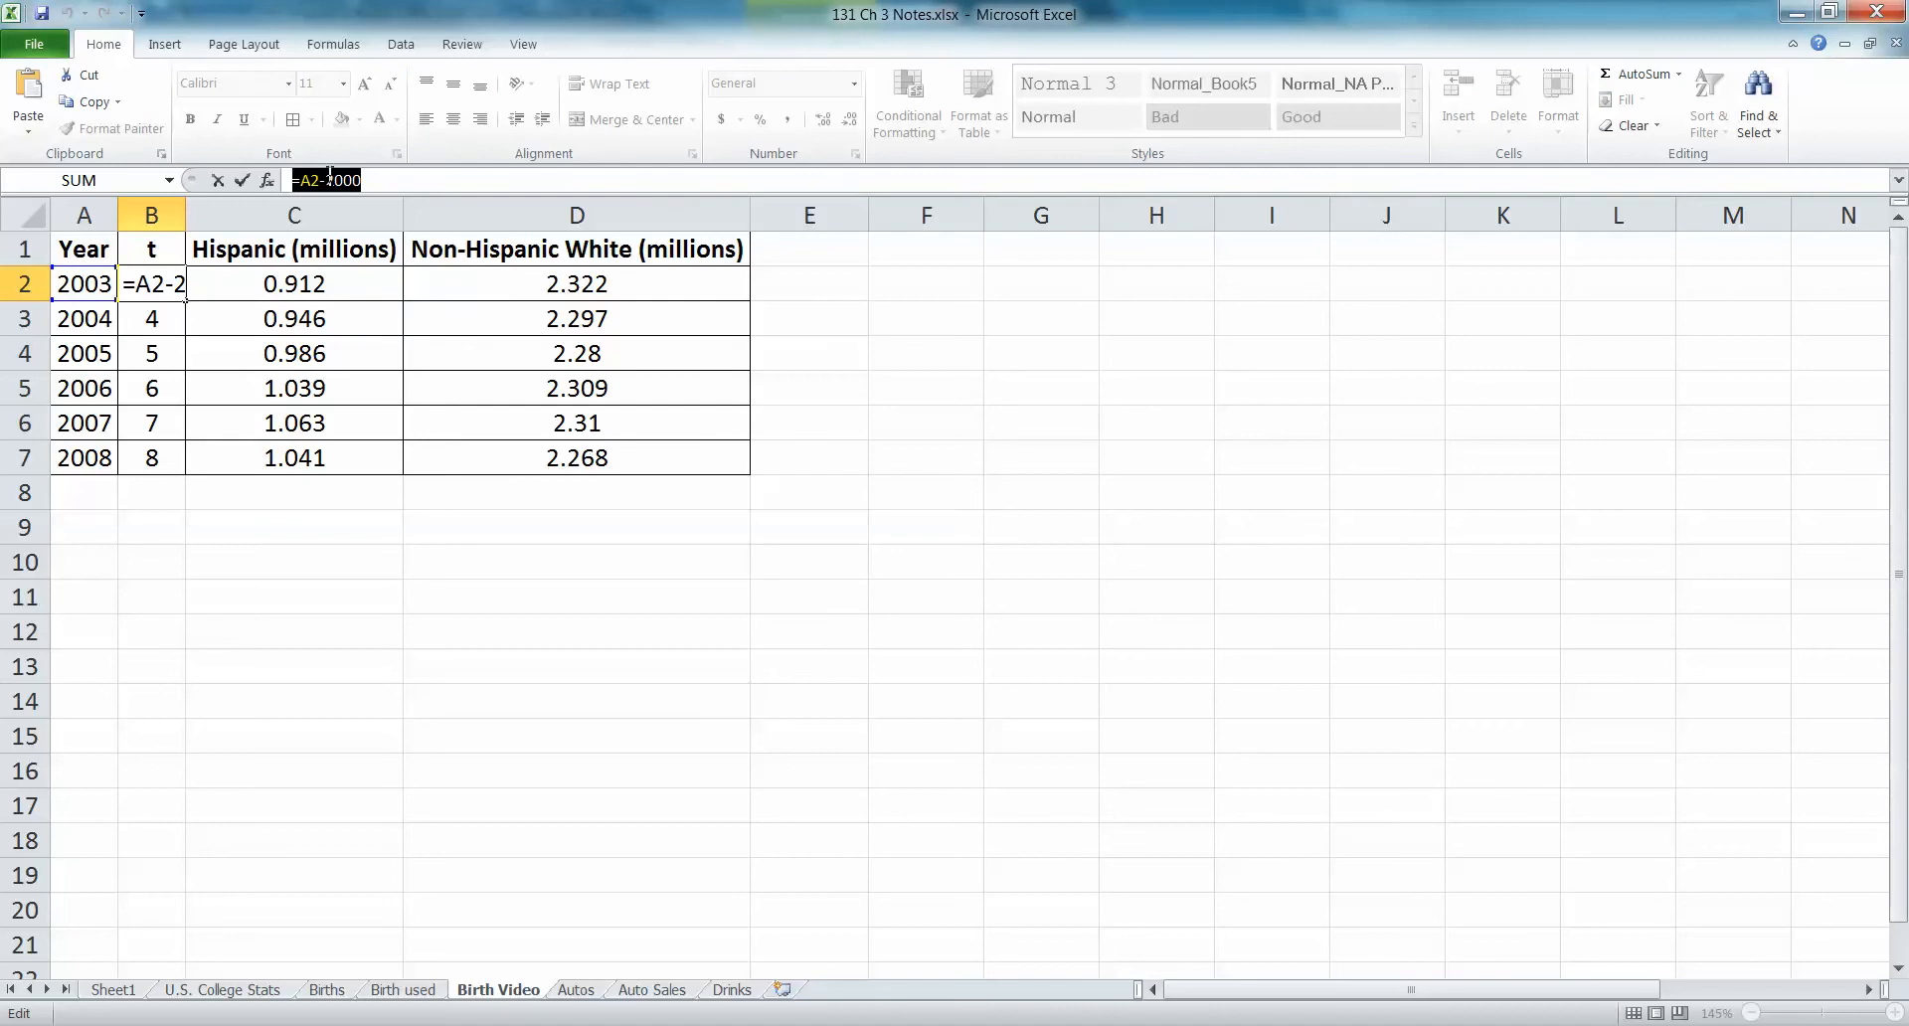
key(Return)
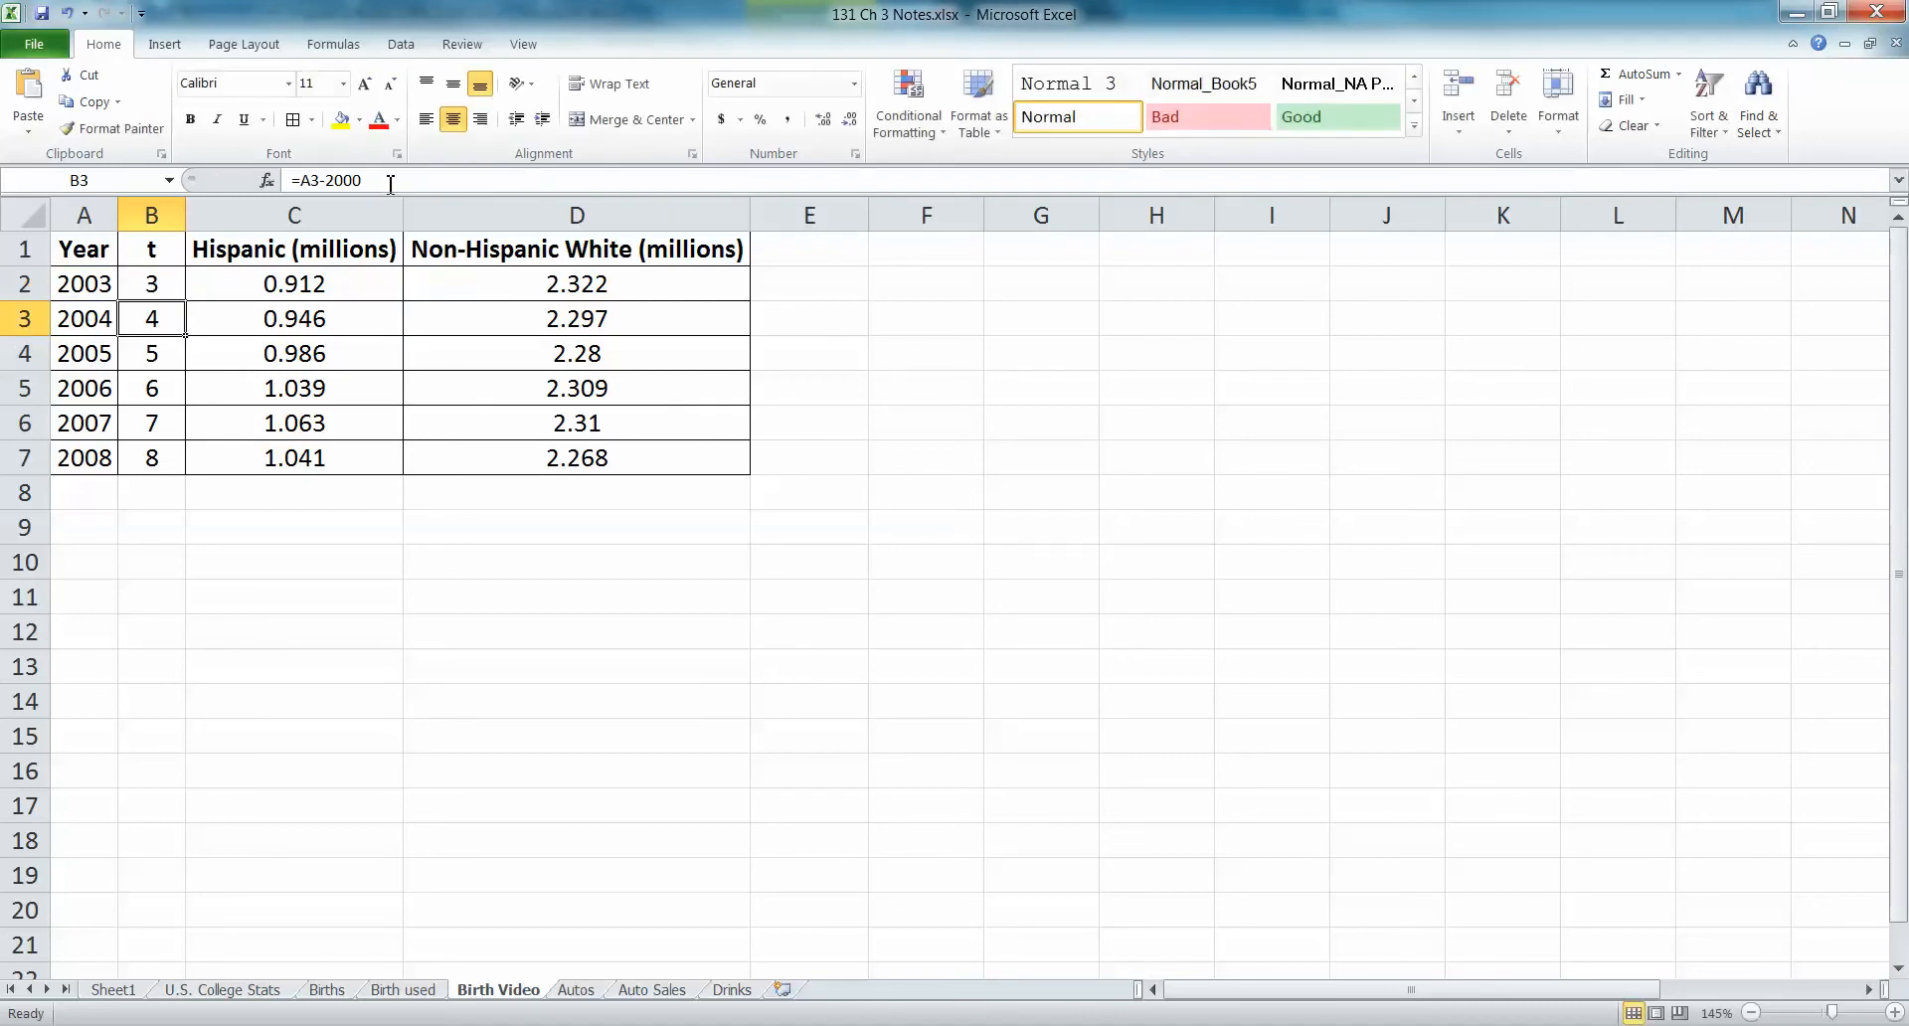
click(163, 287)
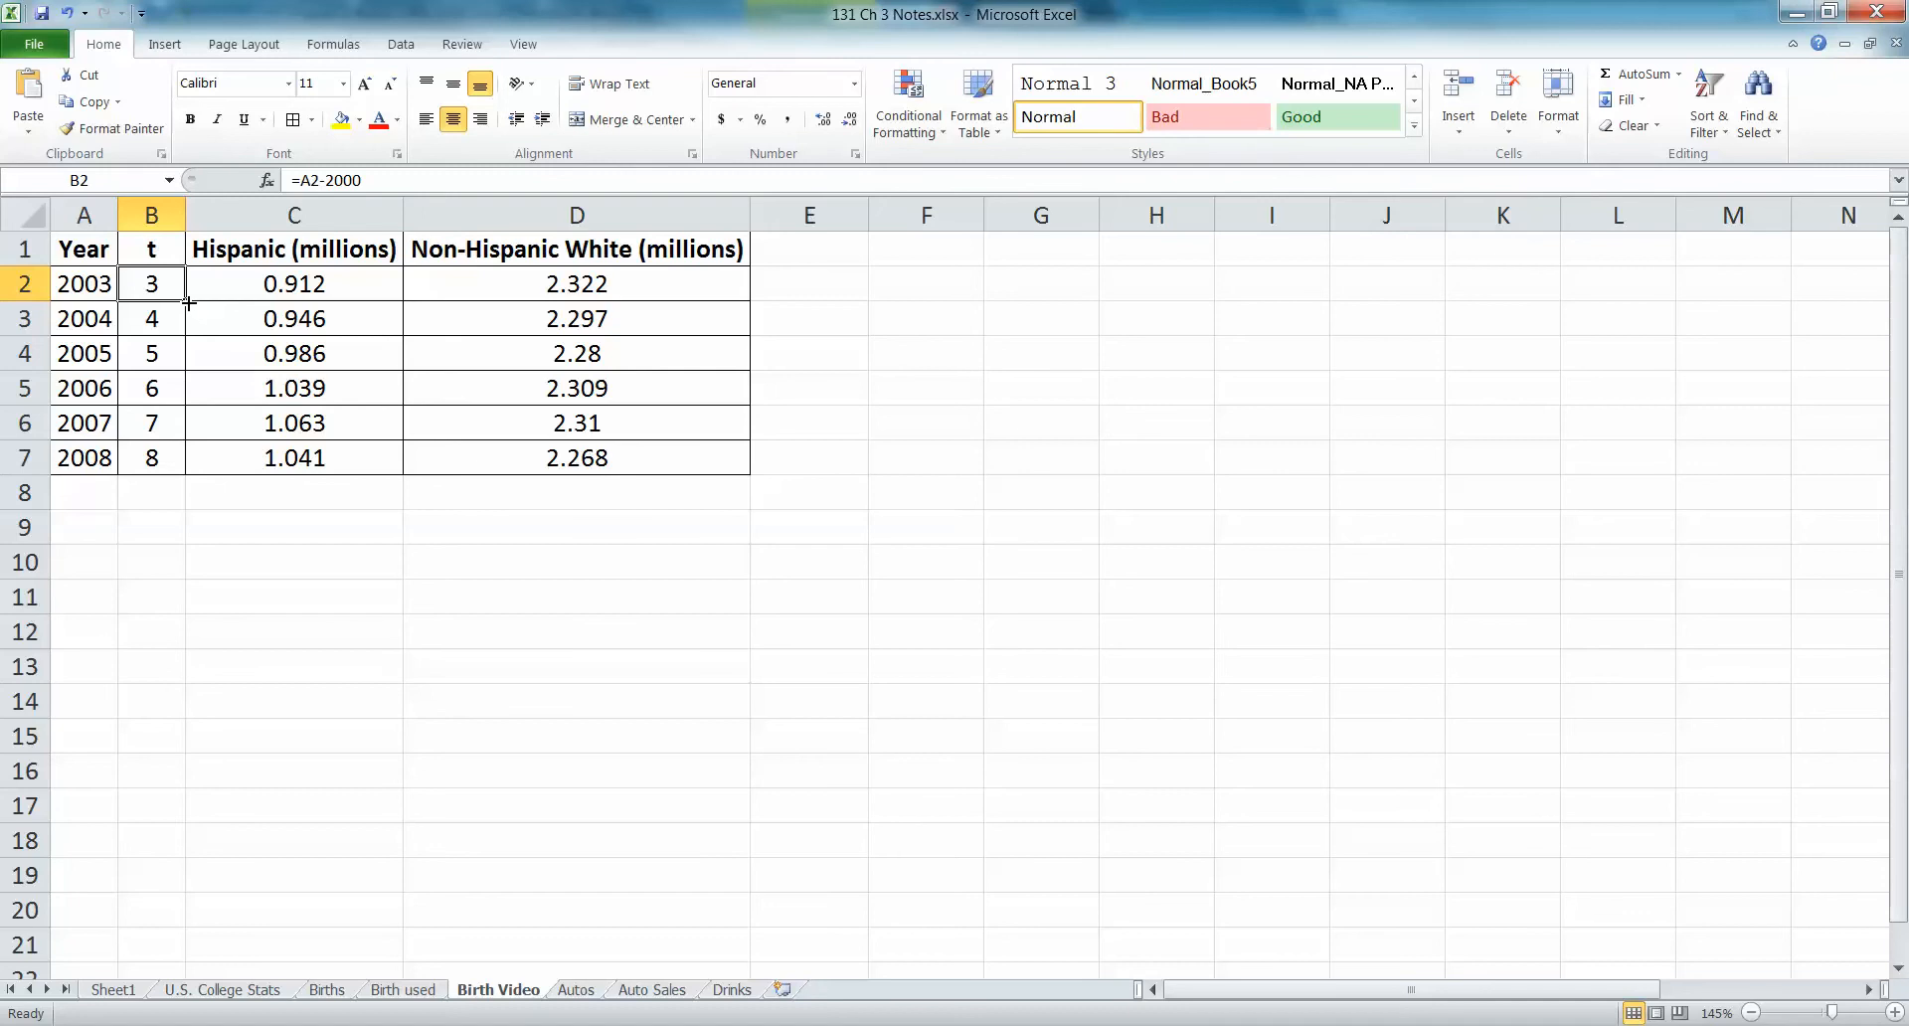
drag(188, 303, 196, 474)
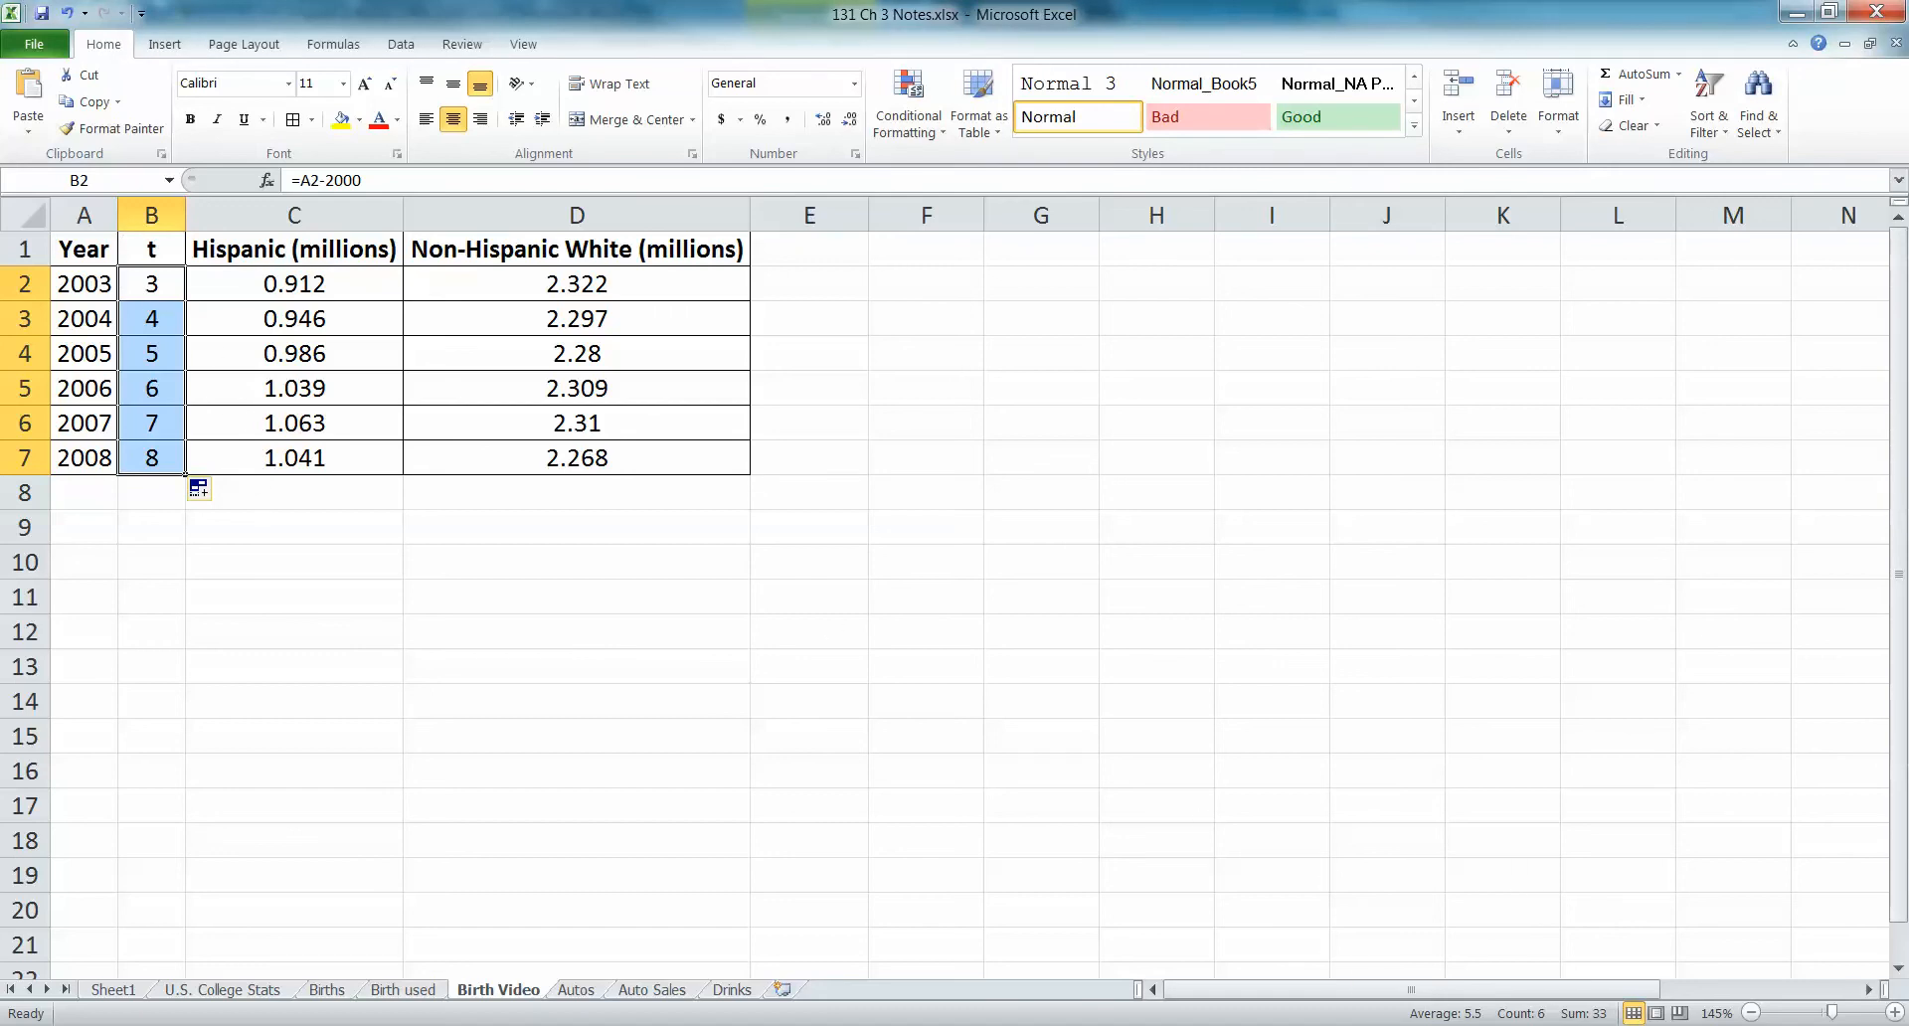
click(926, 738)
click(294, 527)
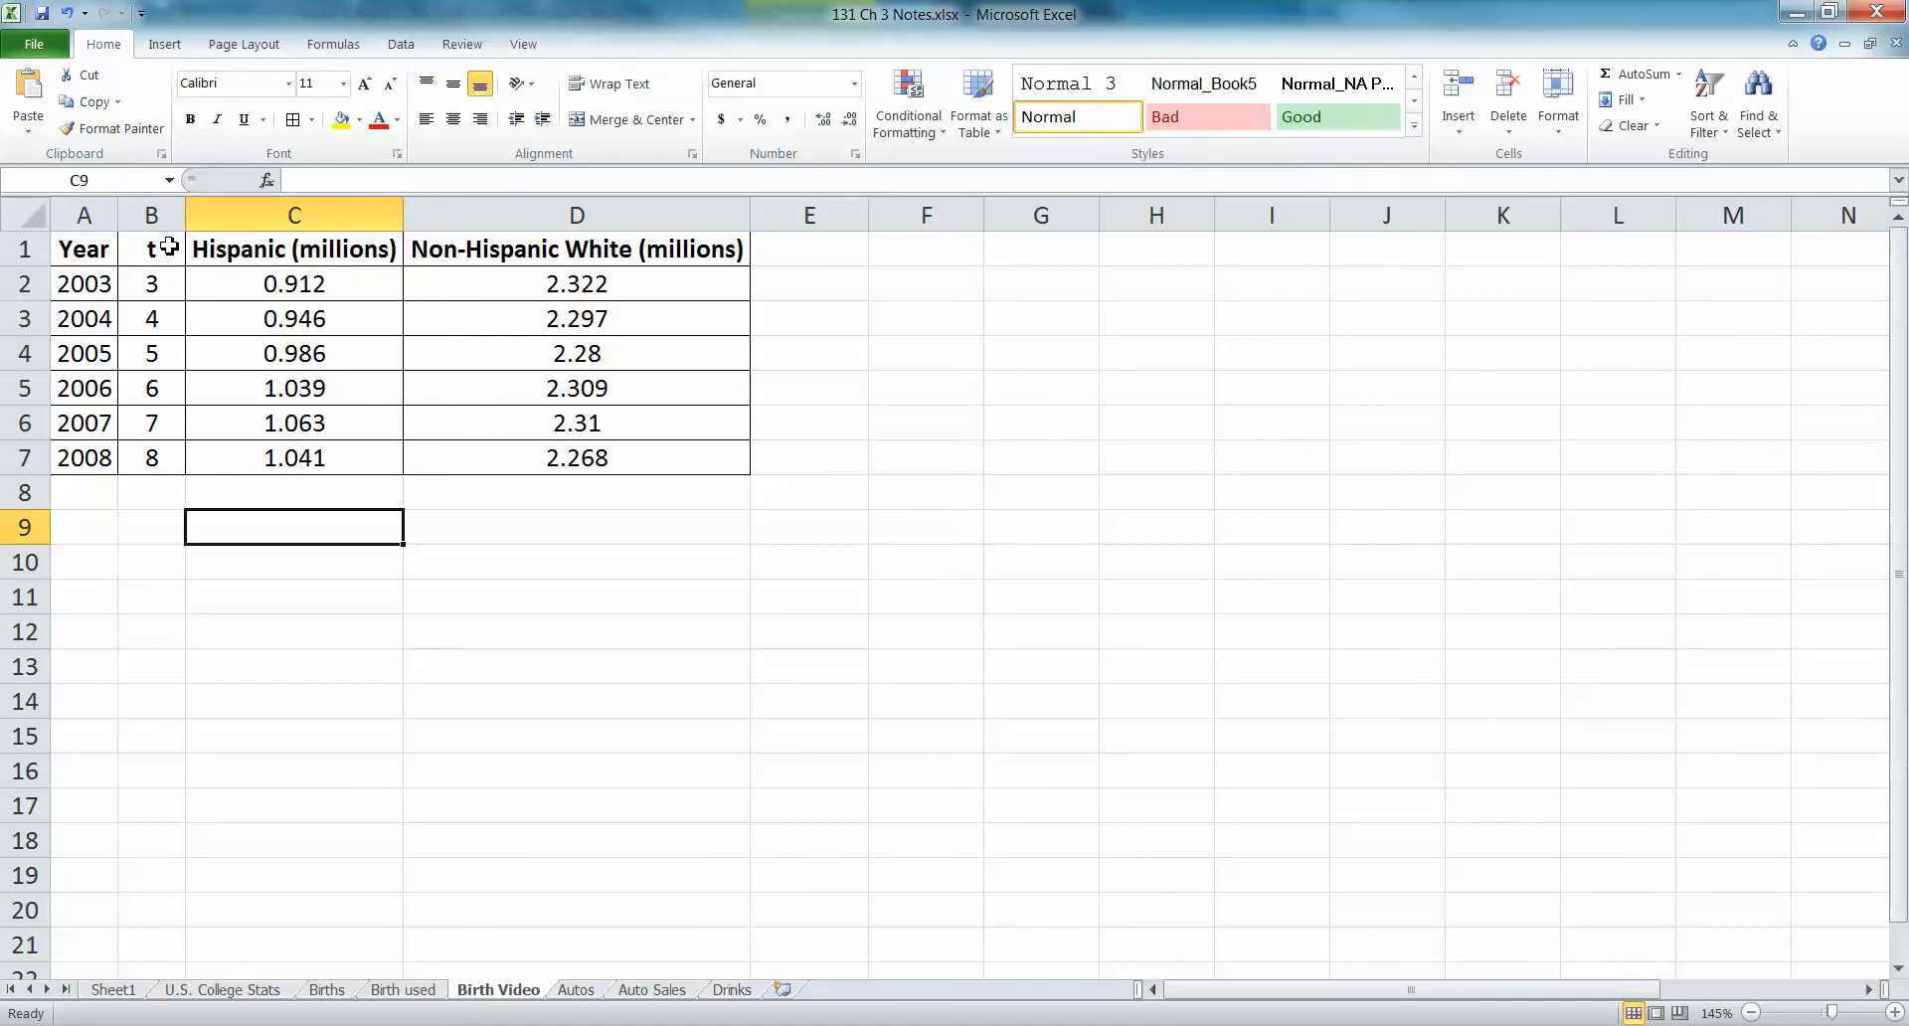
- Insert a markers-only scatter chart of B1:D7 and enlarge it slightly
drag(169, 247, 466, 458)
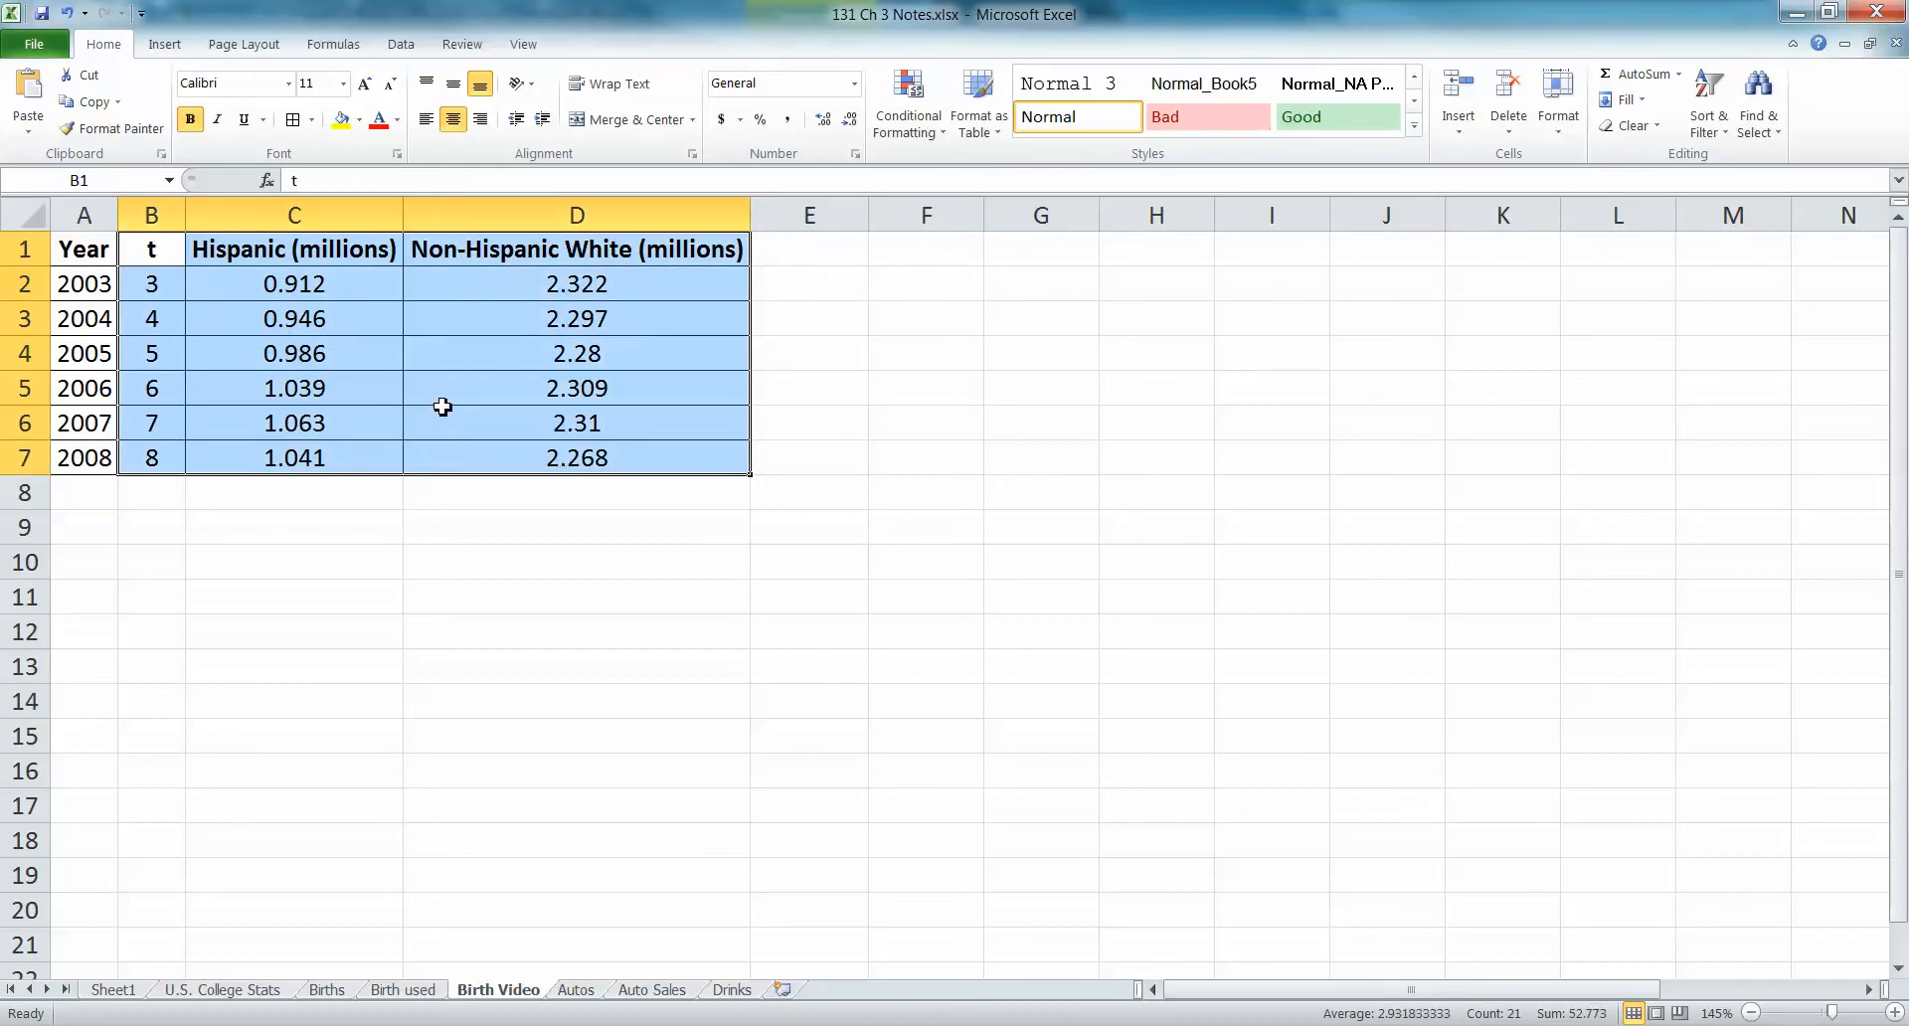
click(164, 43)
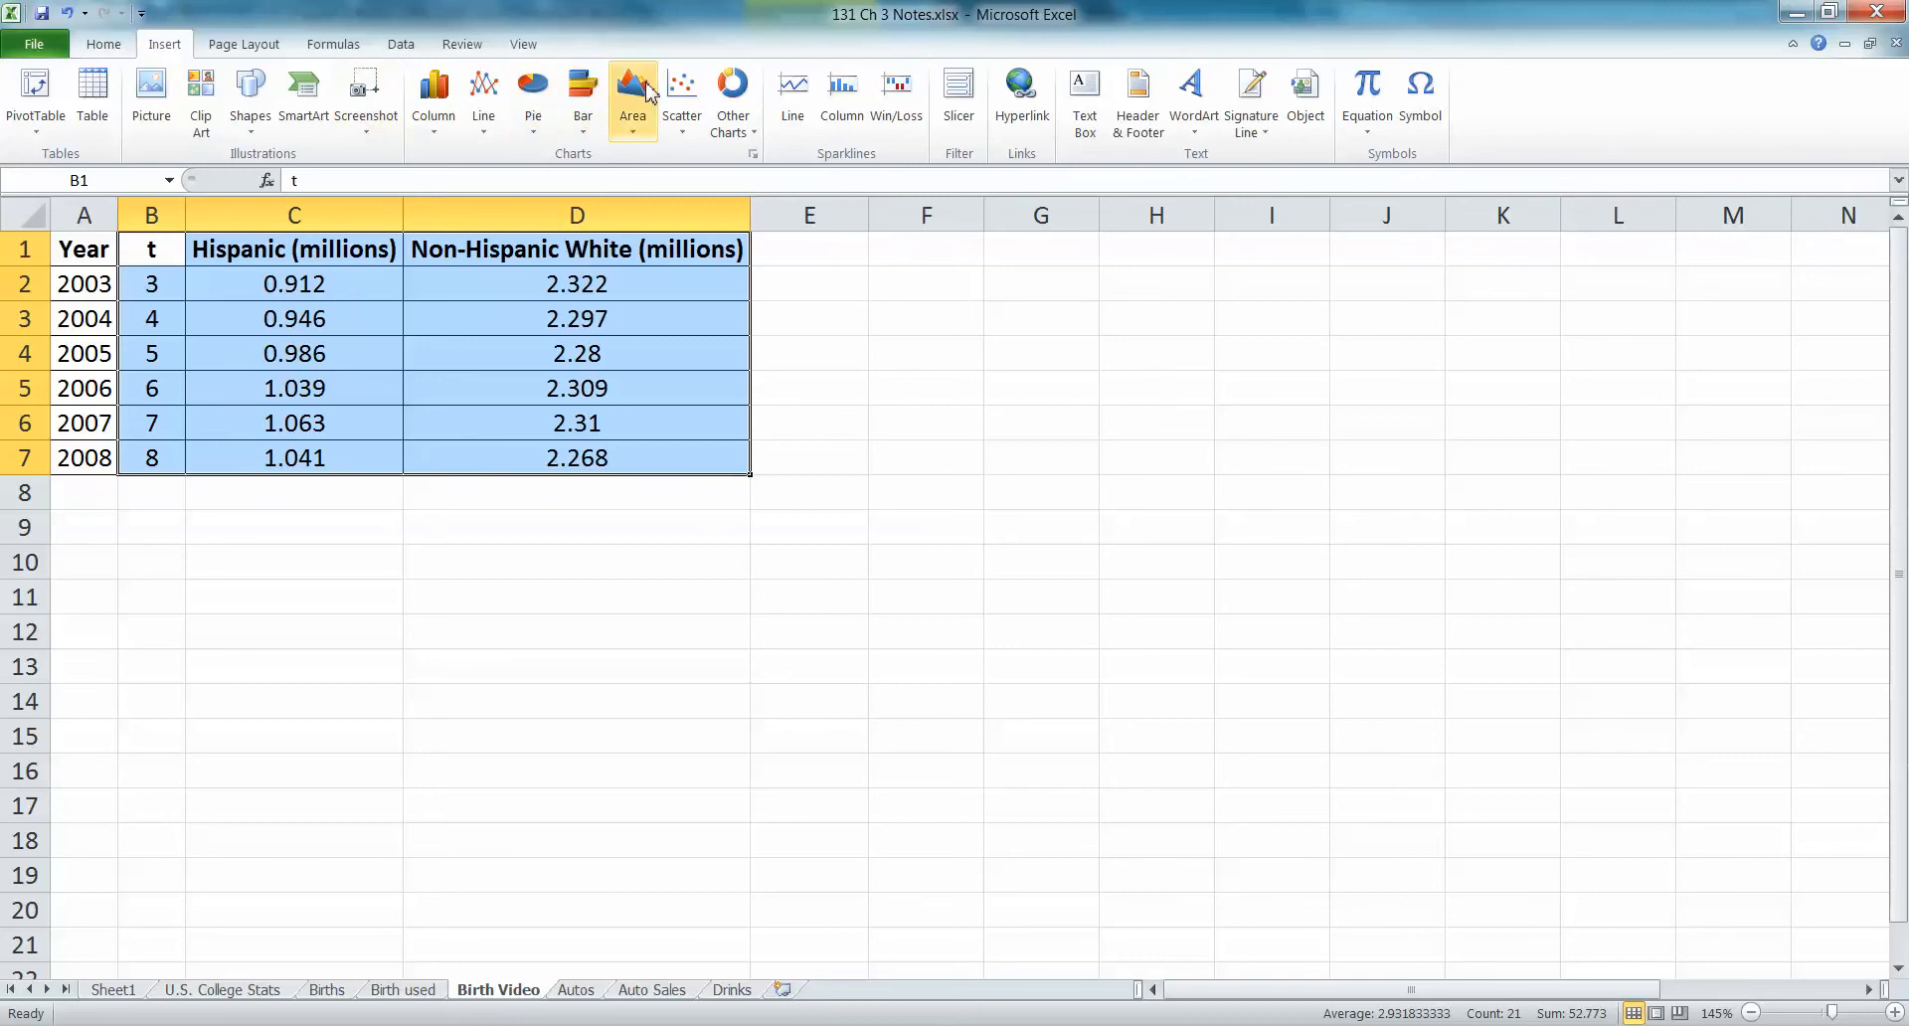
click(682, 94)
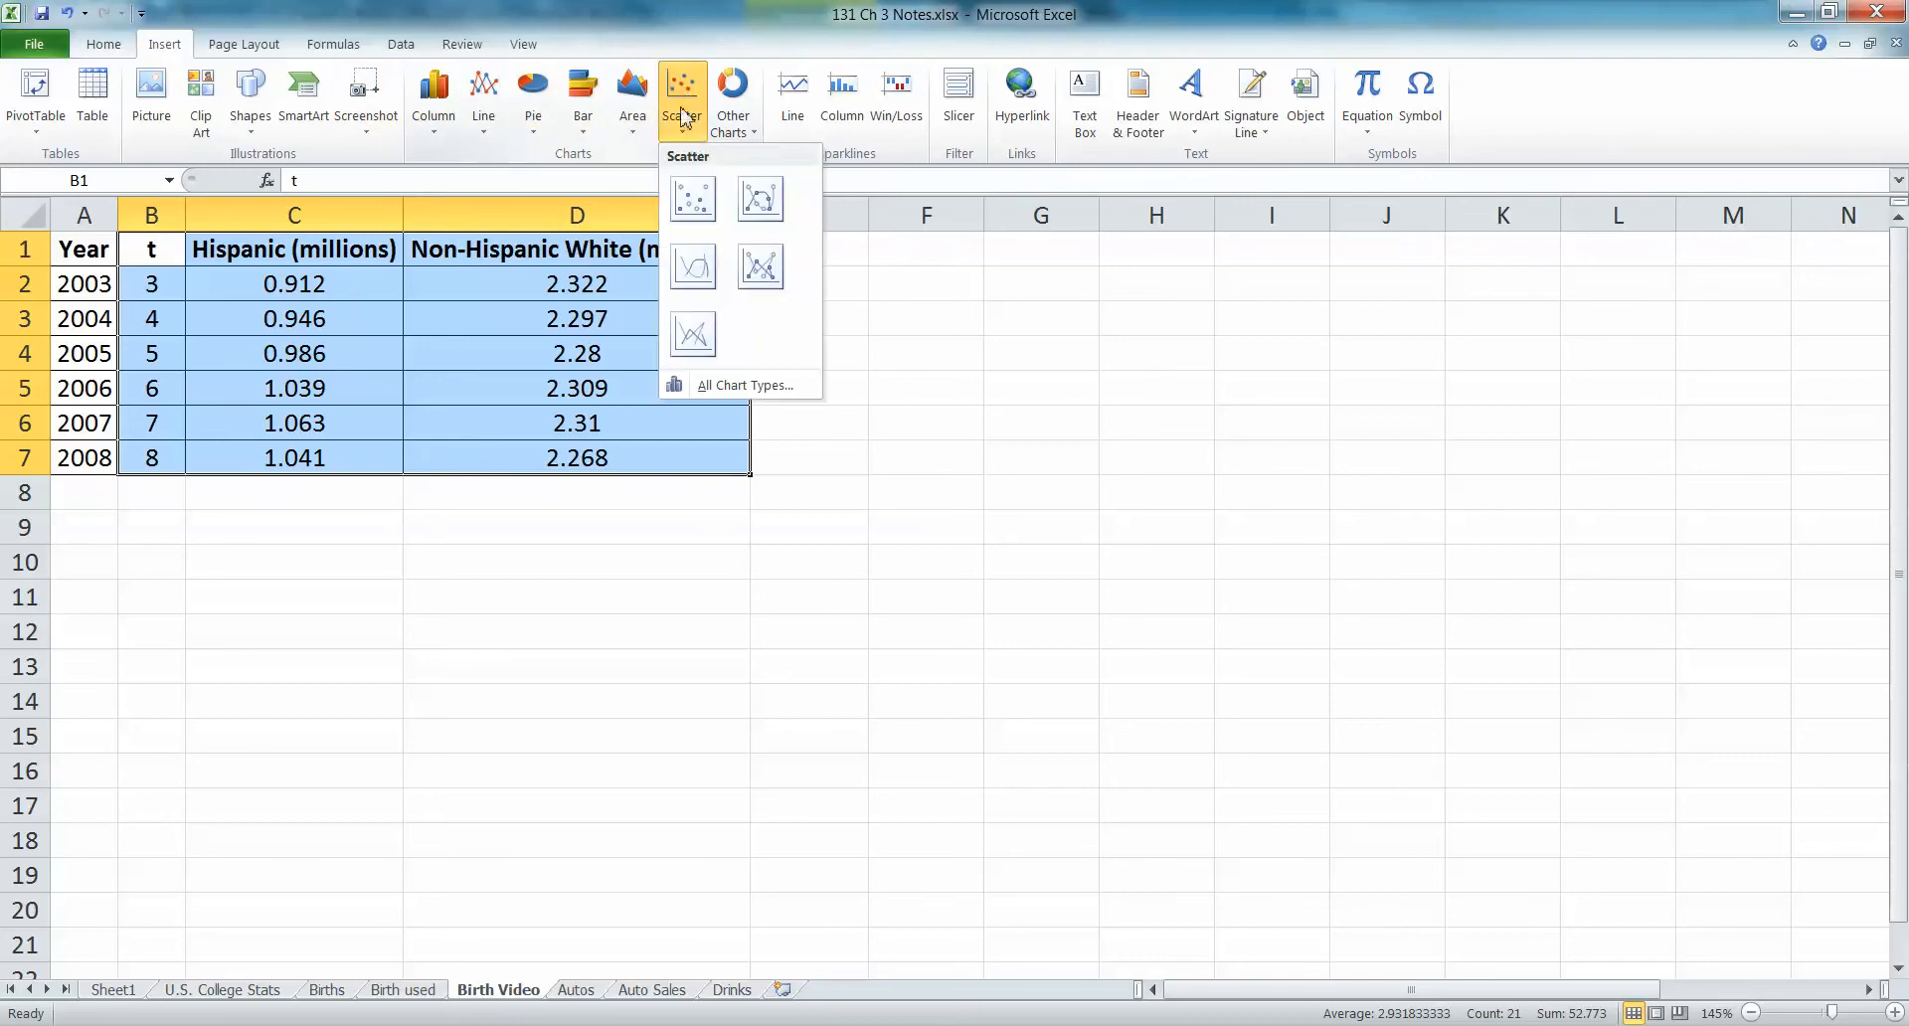
click(694, 199)
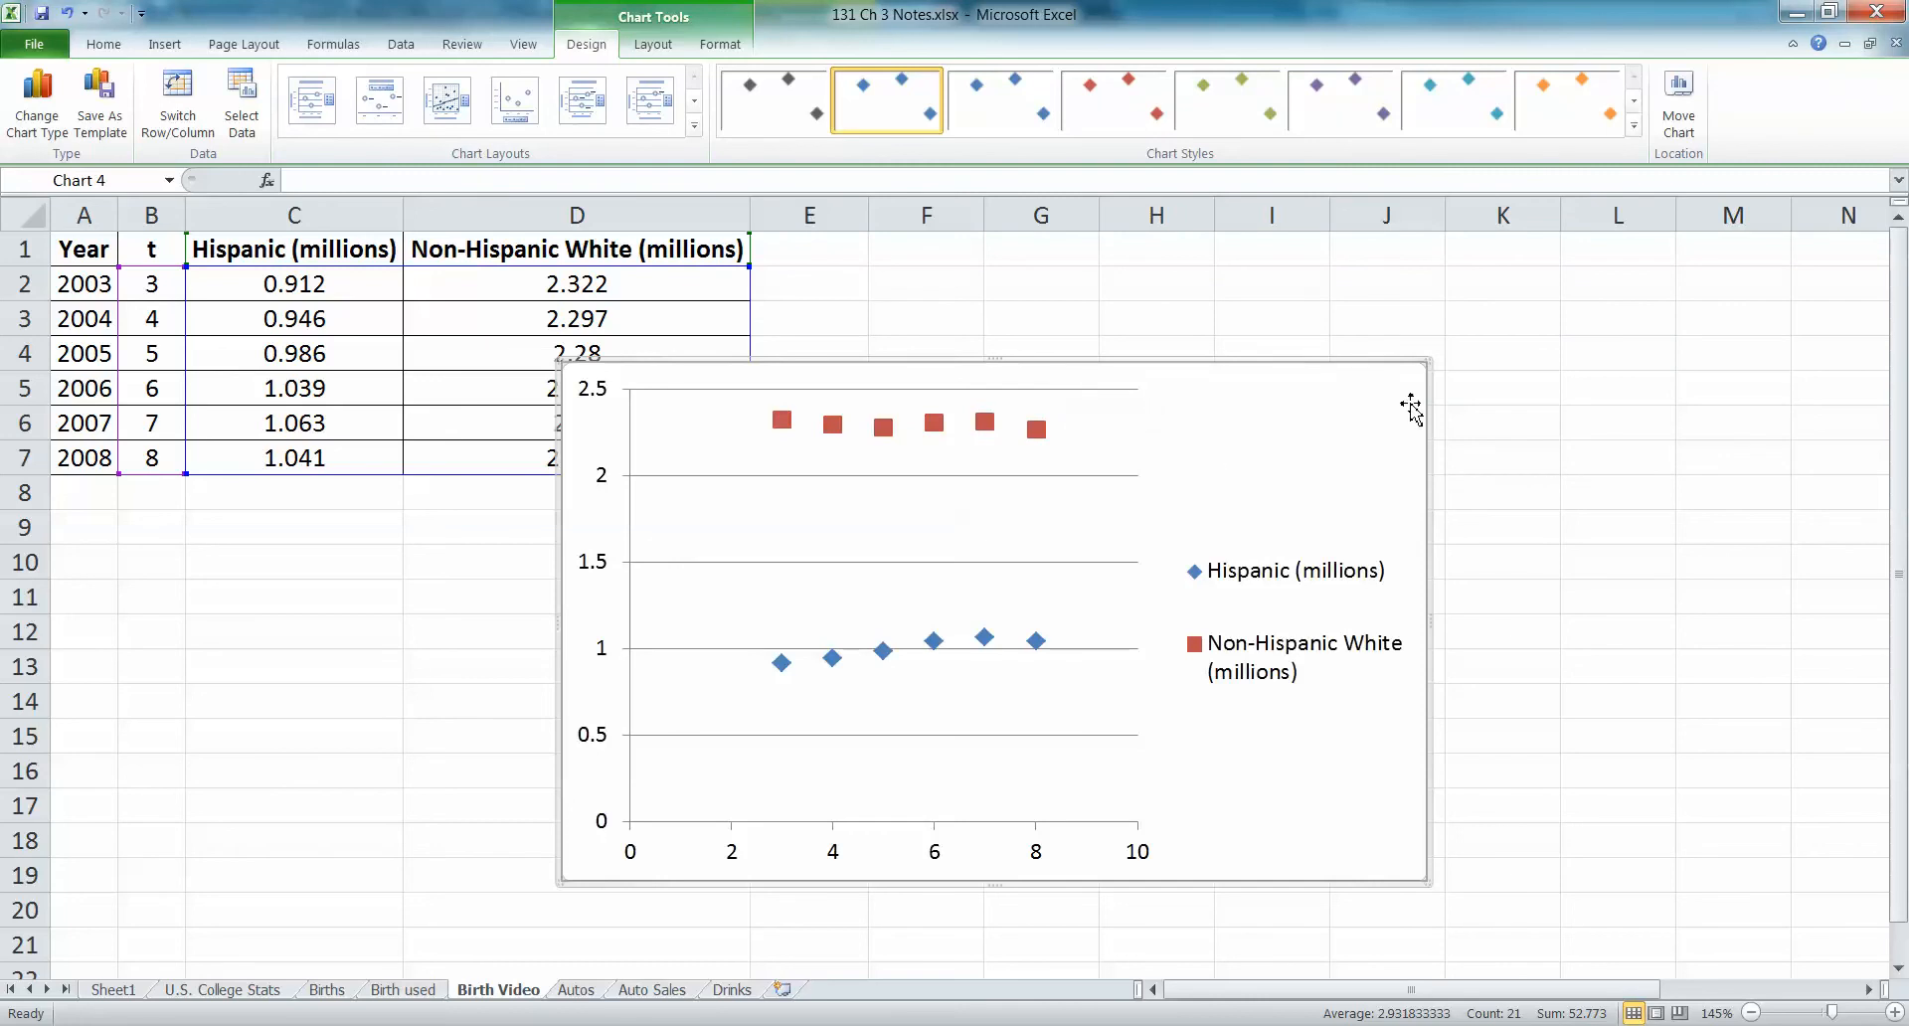
drag(1428, 365, 1469, 326)
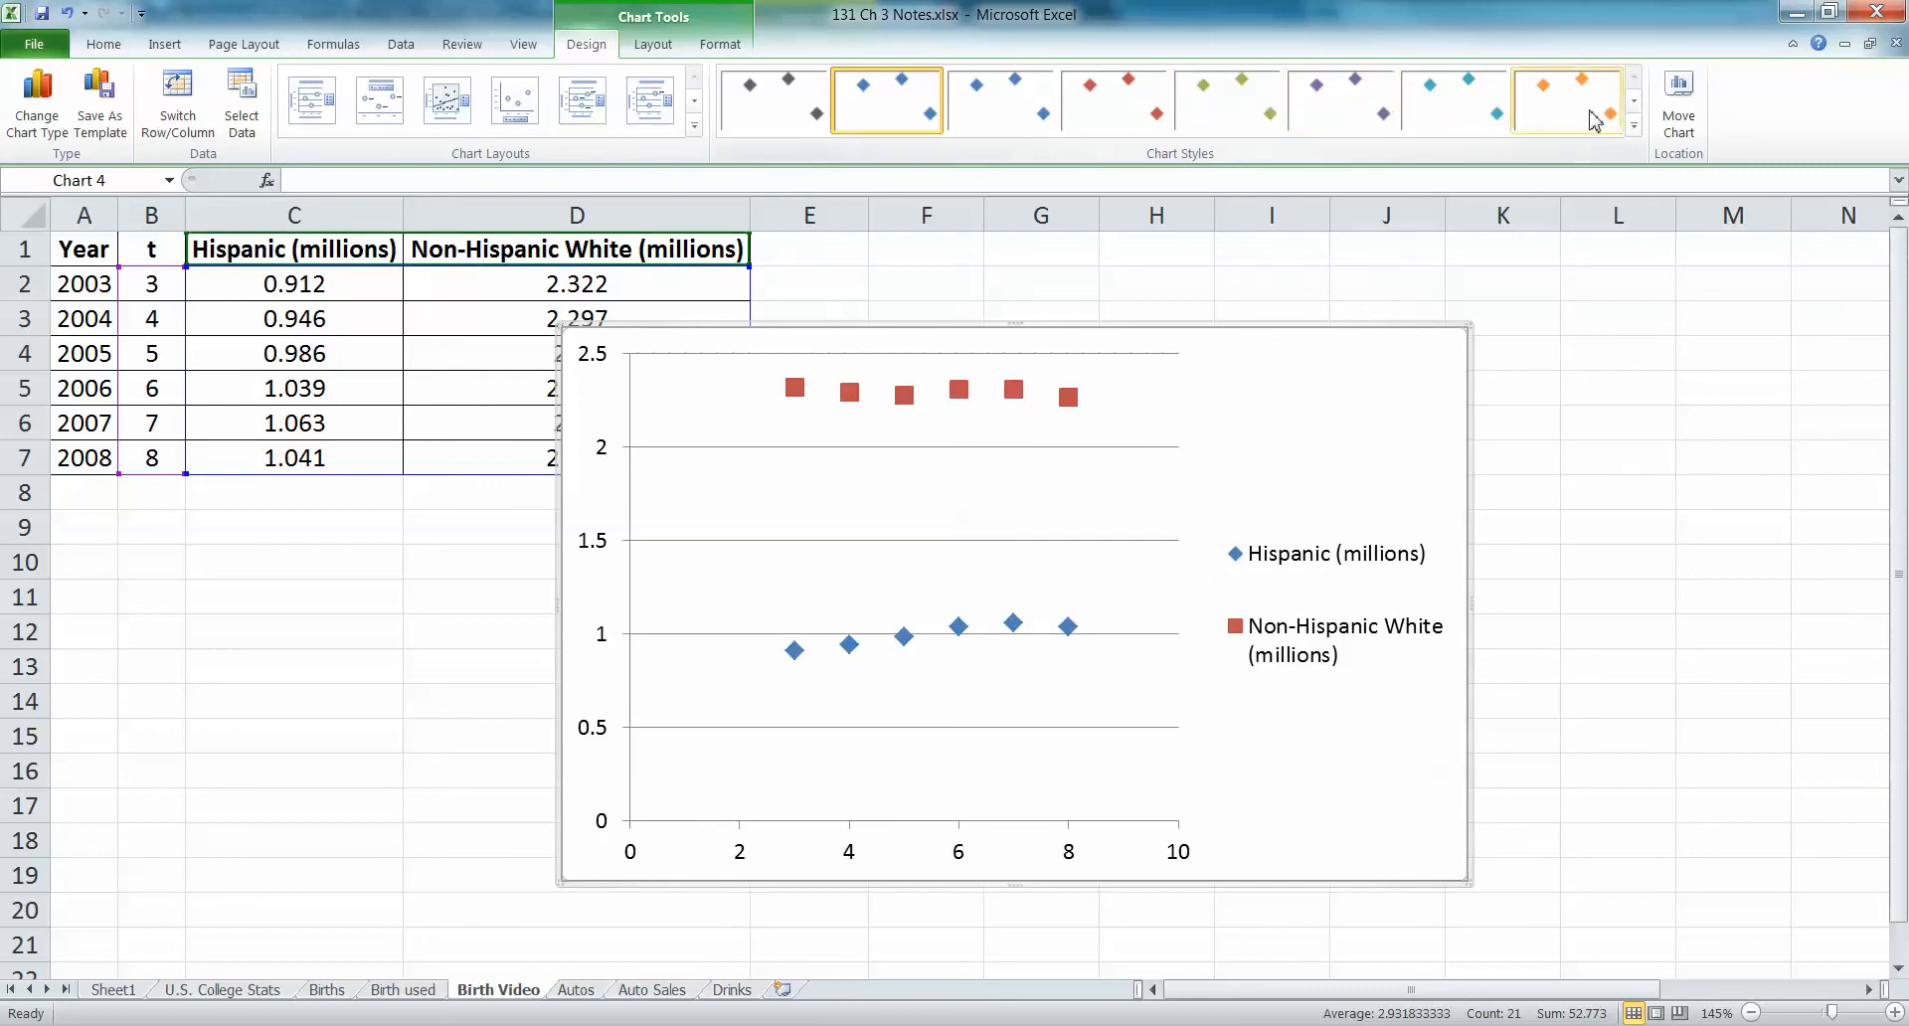
- Try the red chart style with a tinted plot area on the scatter chart and undo it
click(1633, 125)
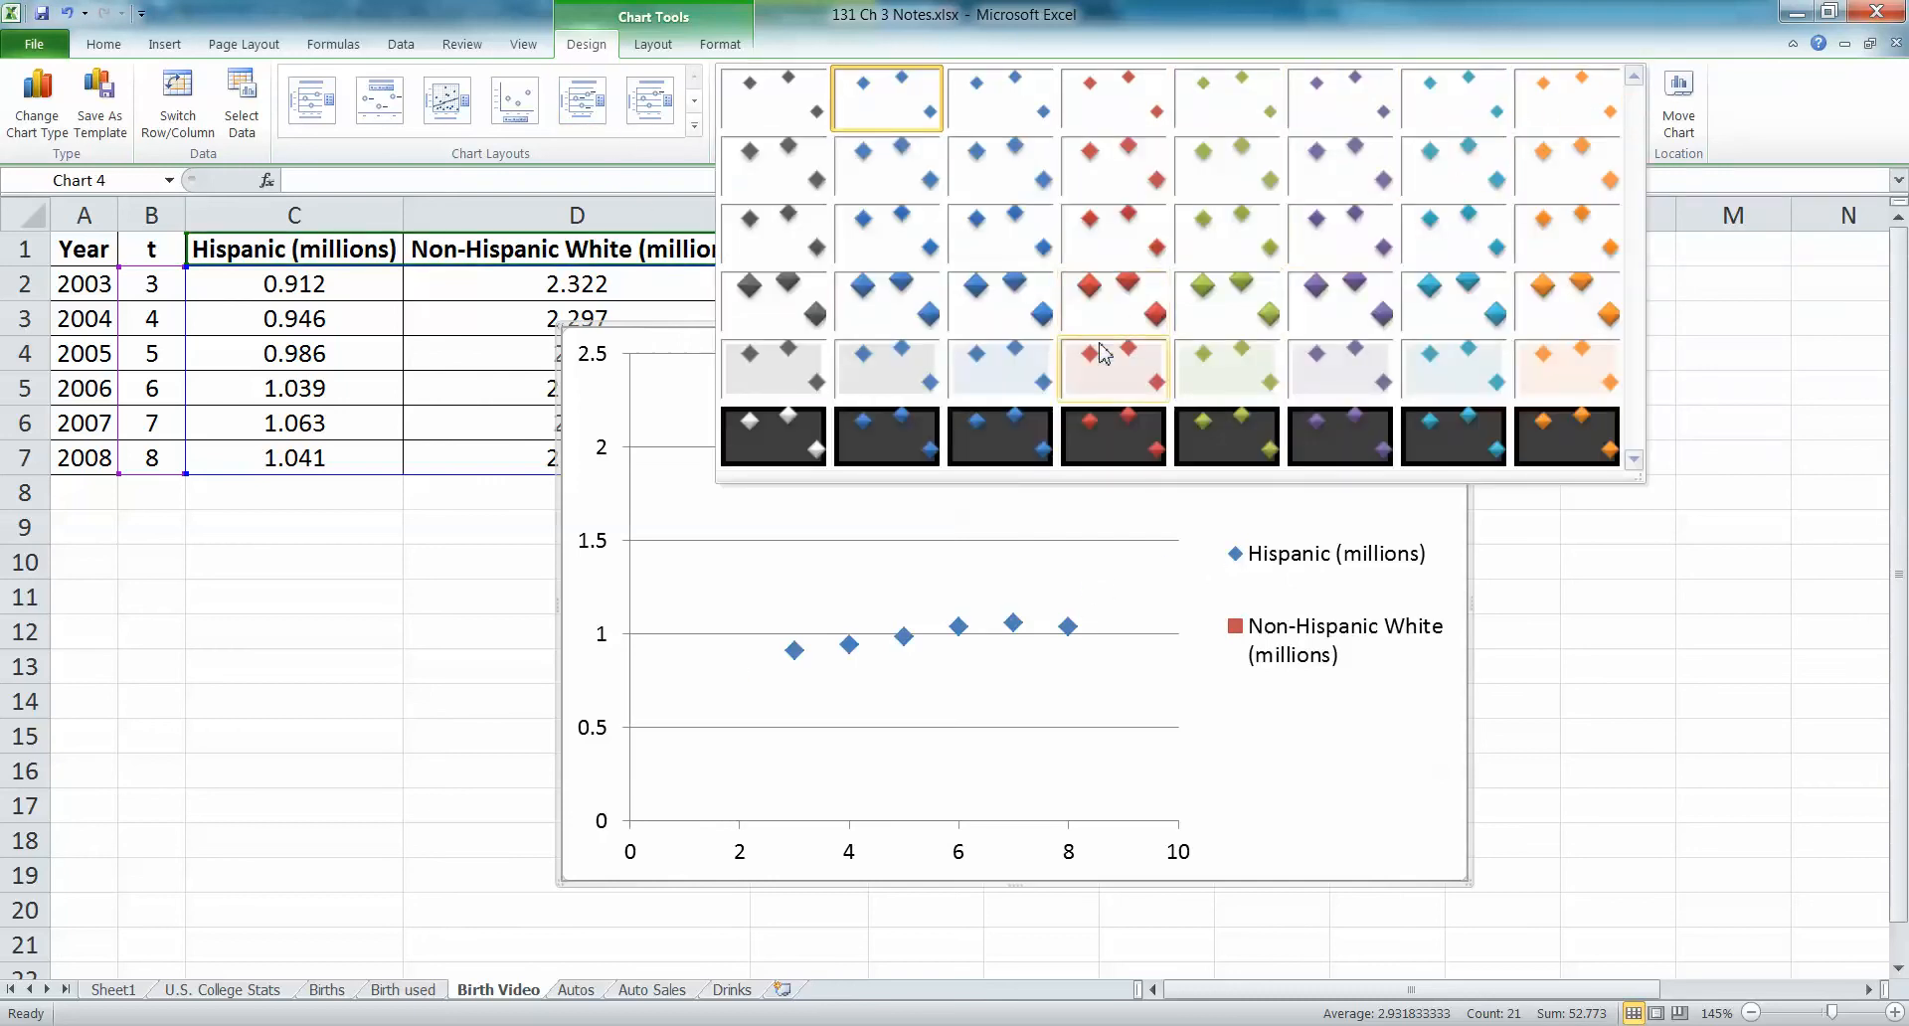
click(1131, 384)
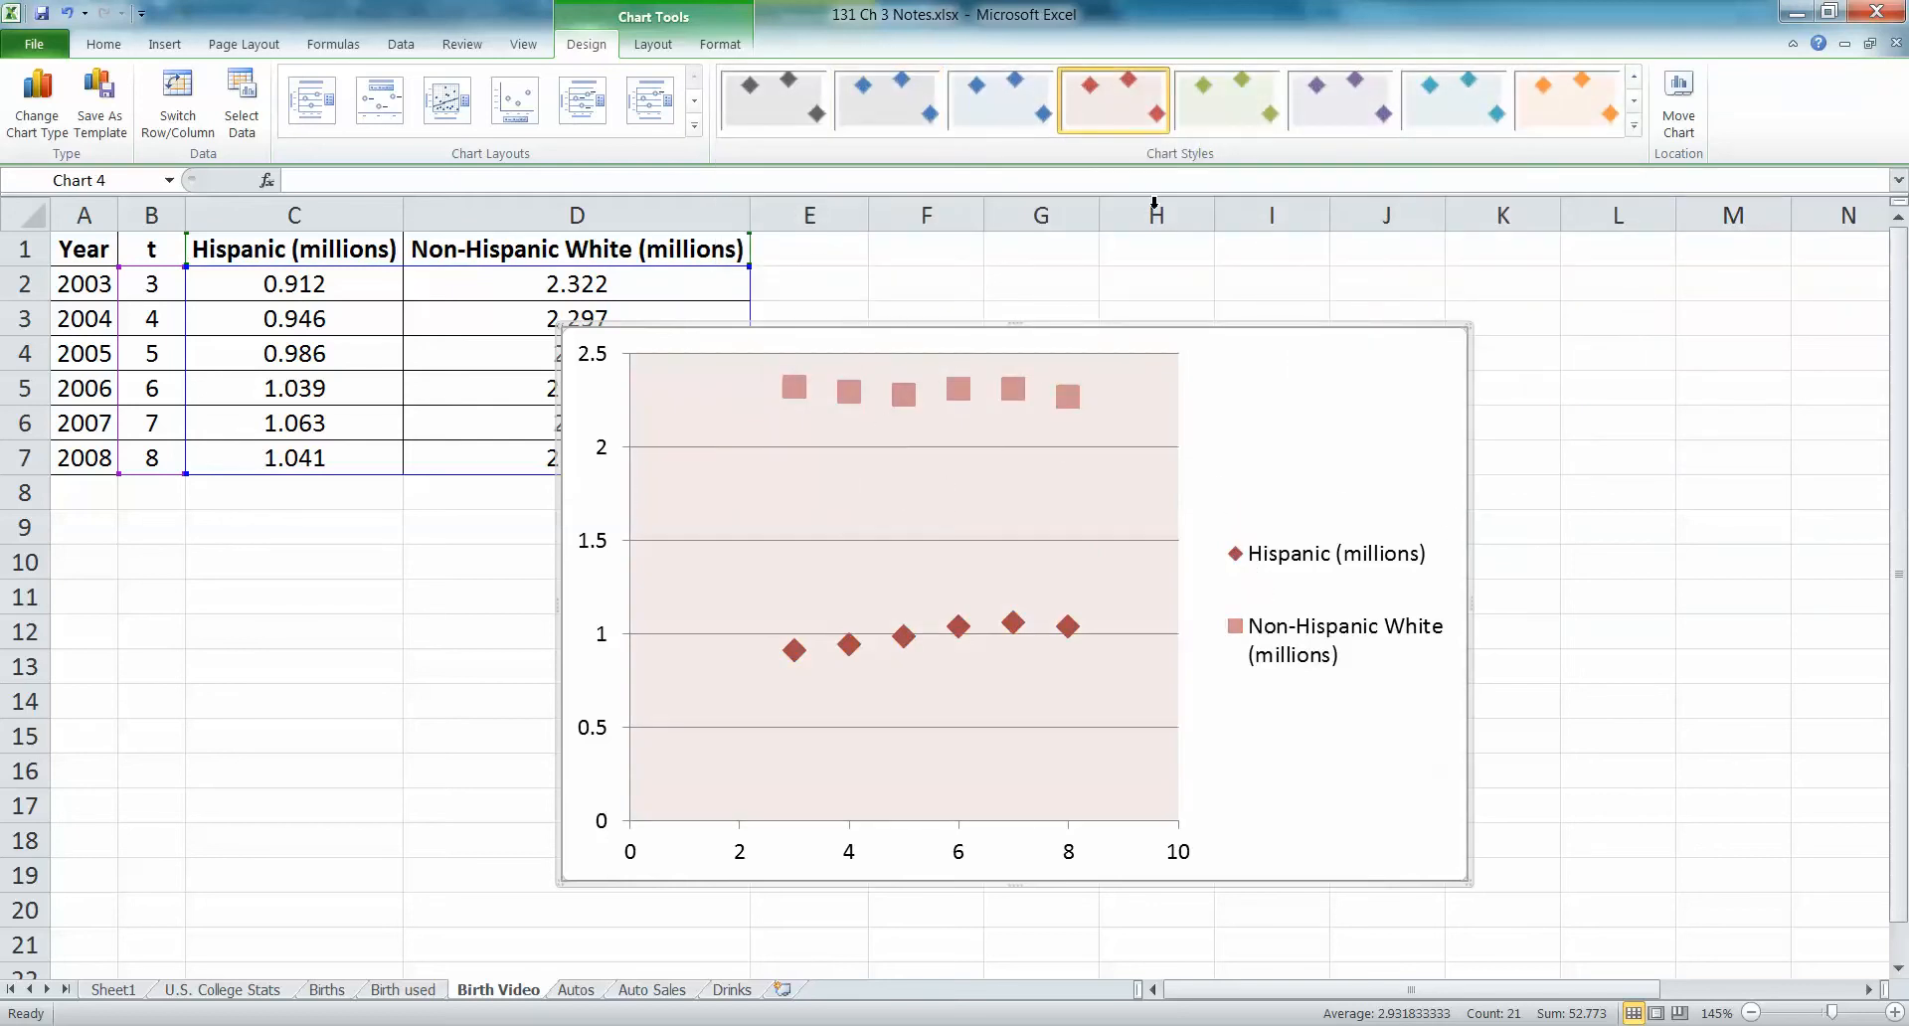
key(ctrl+z)
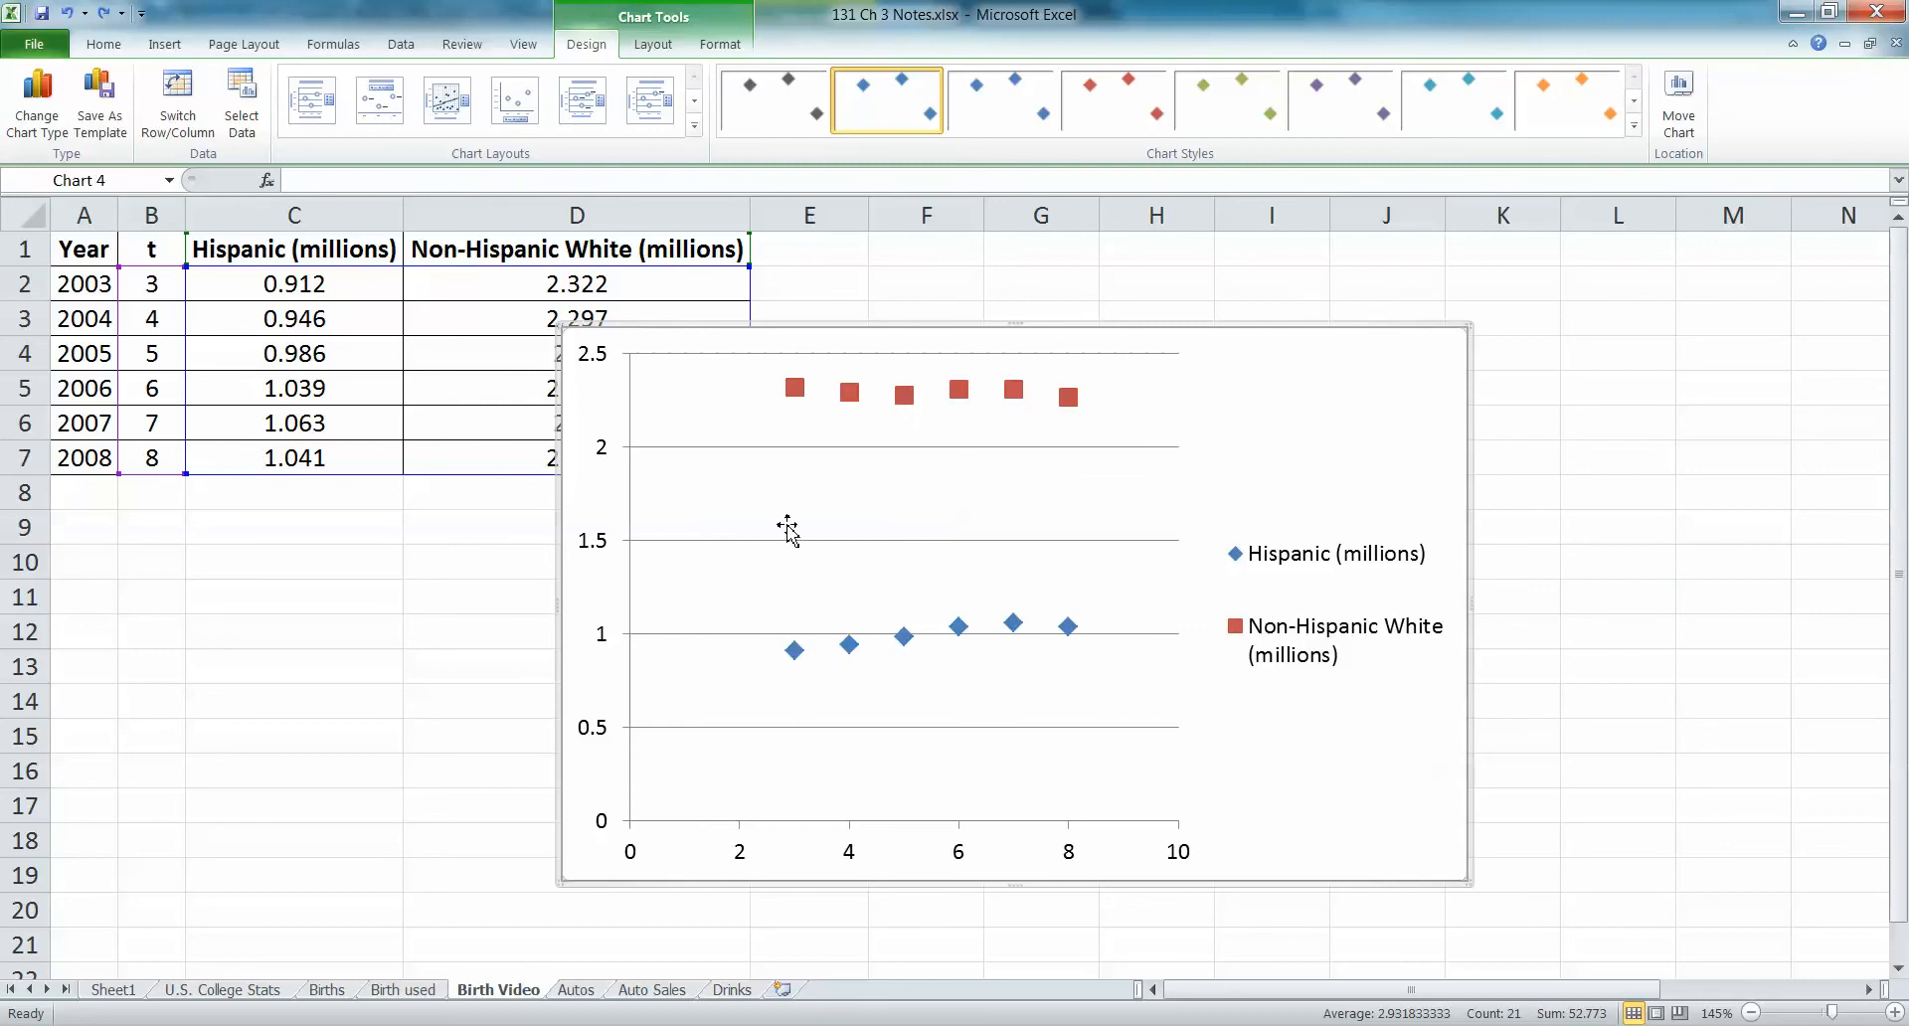
- Add a title above the scatter chart reading Births in the U.S
click(653, 45)
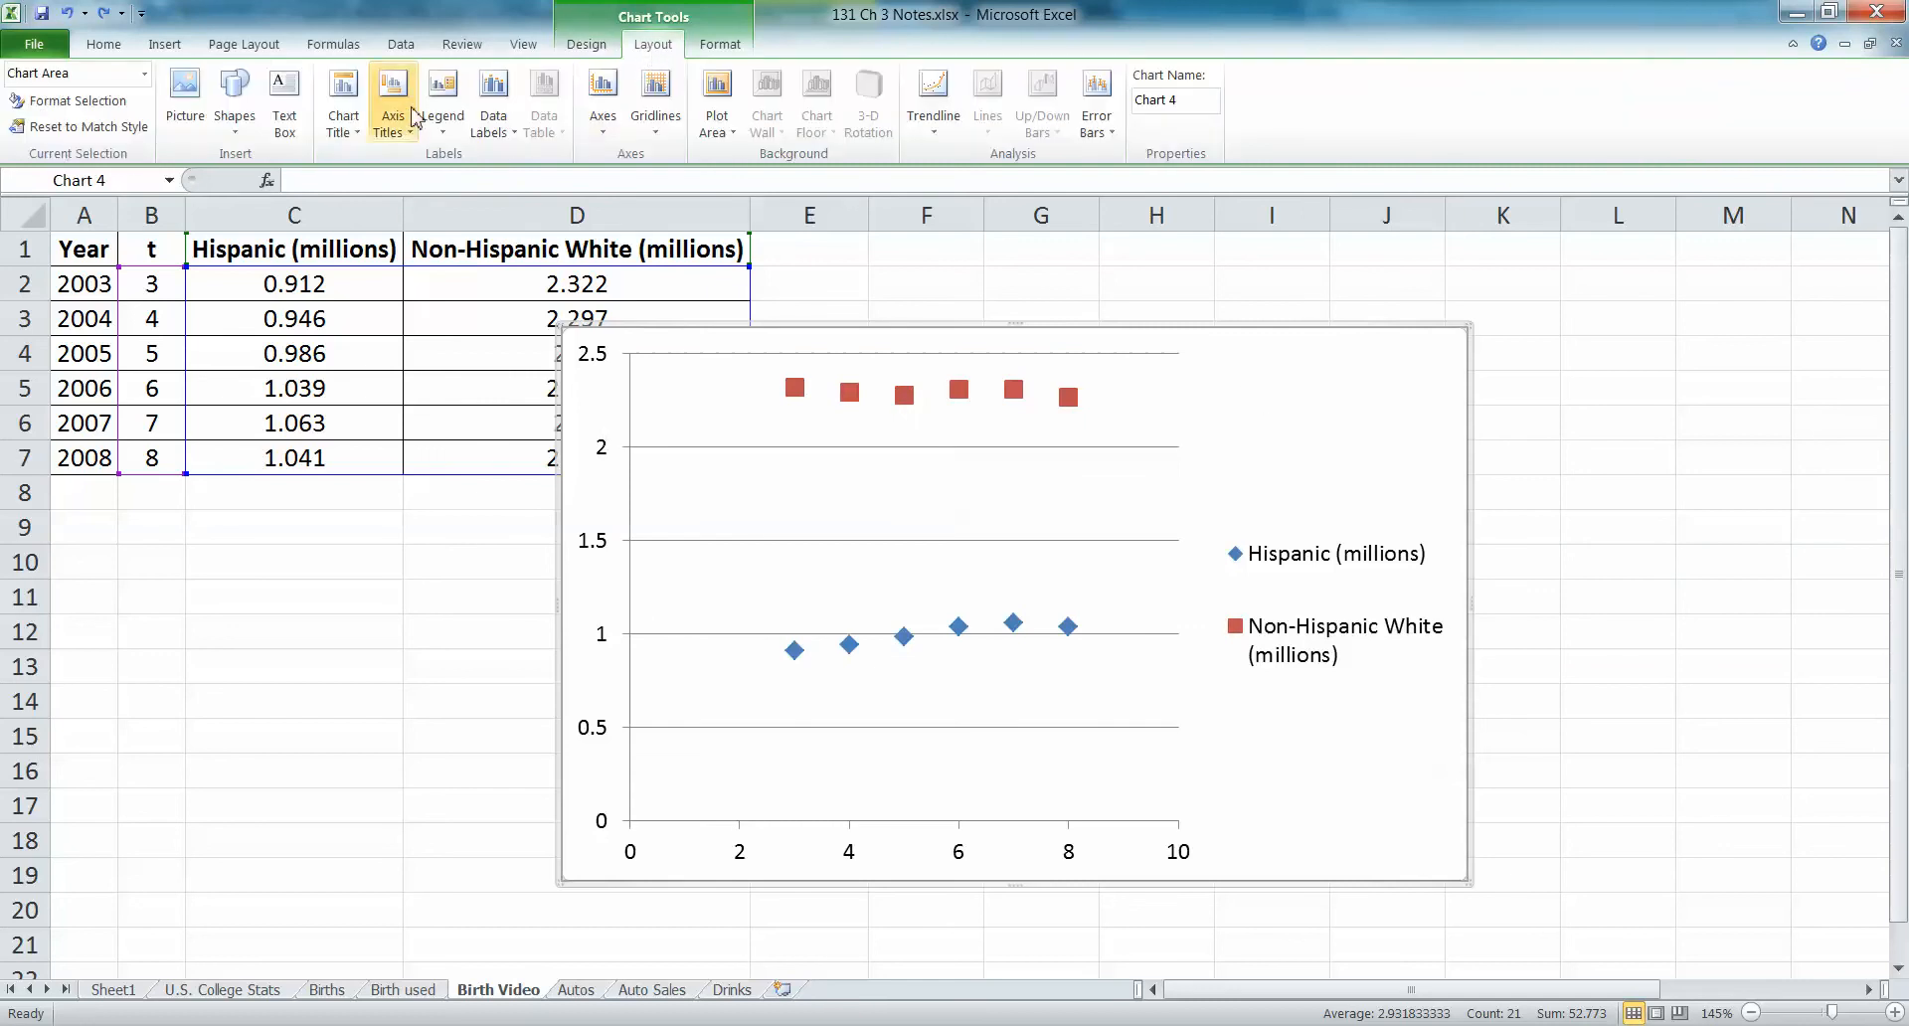
click(364, 127)
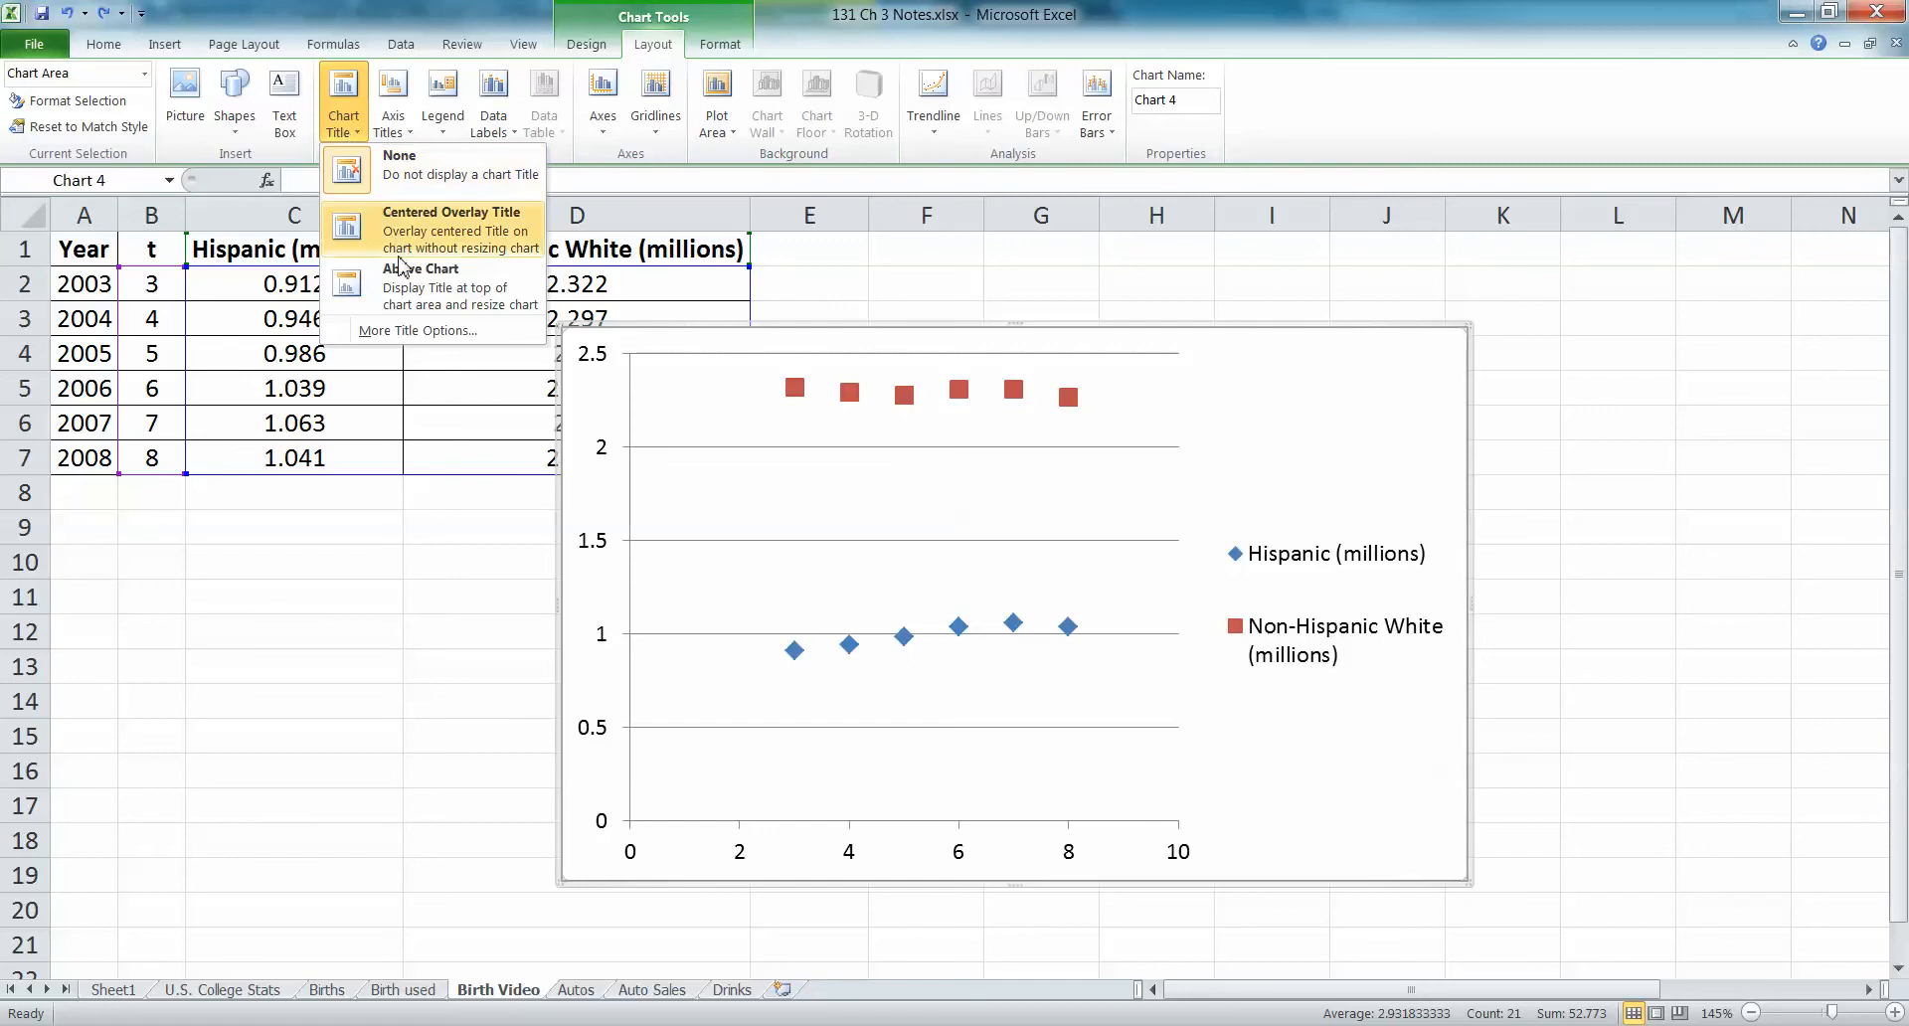
click(414, 288)
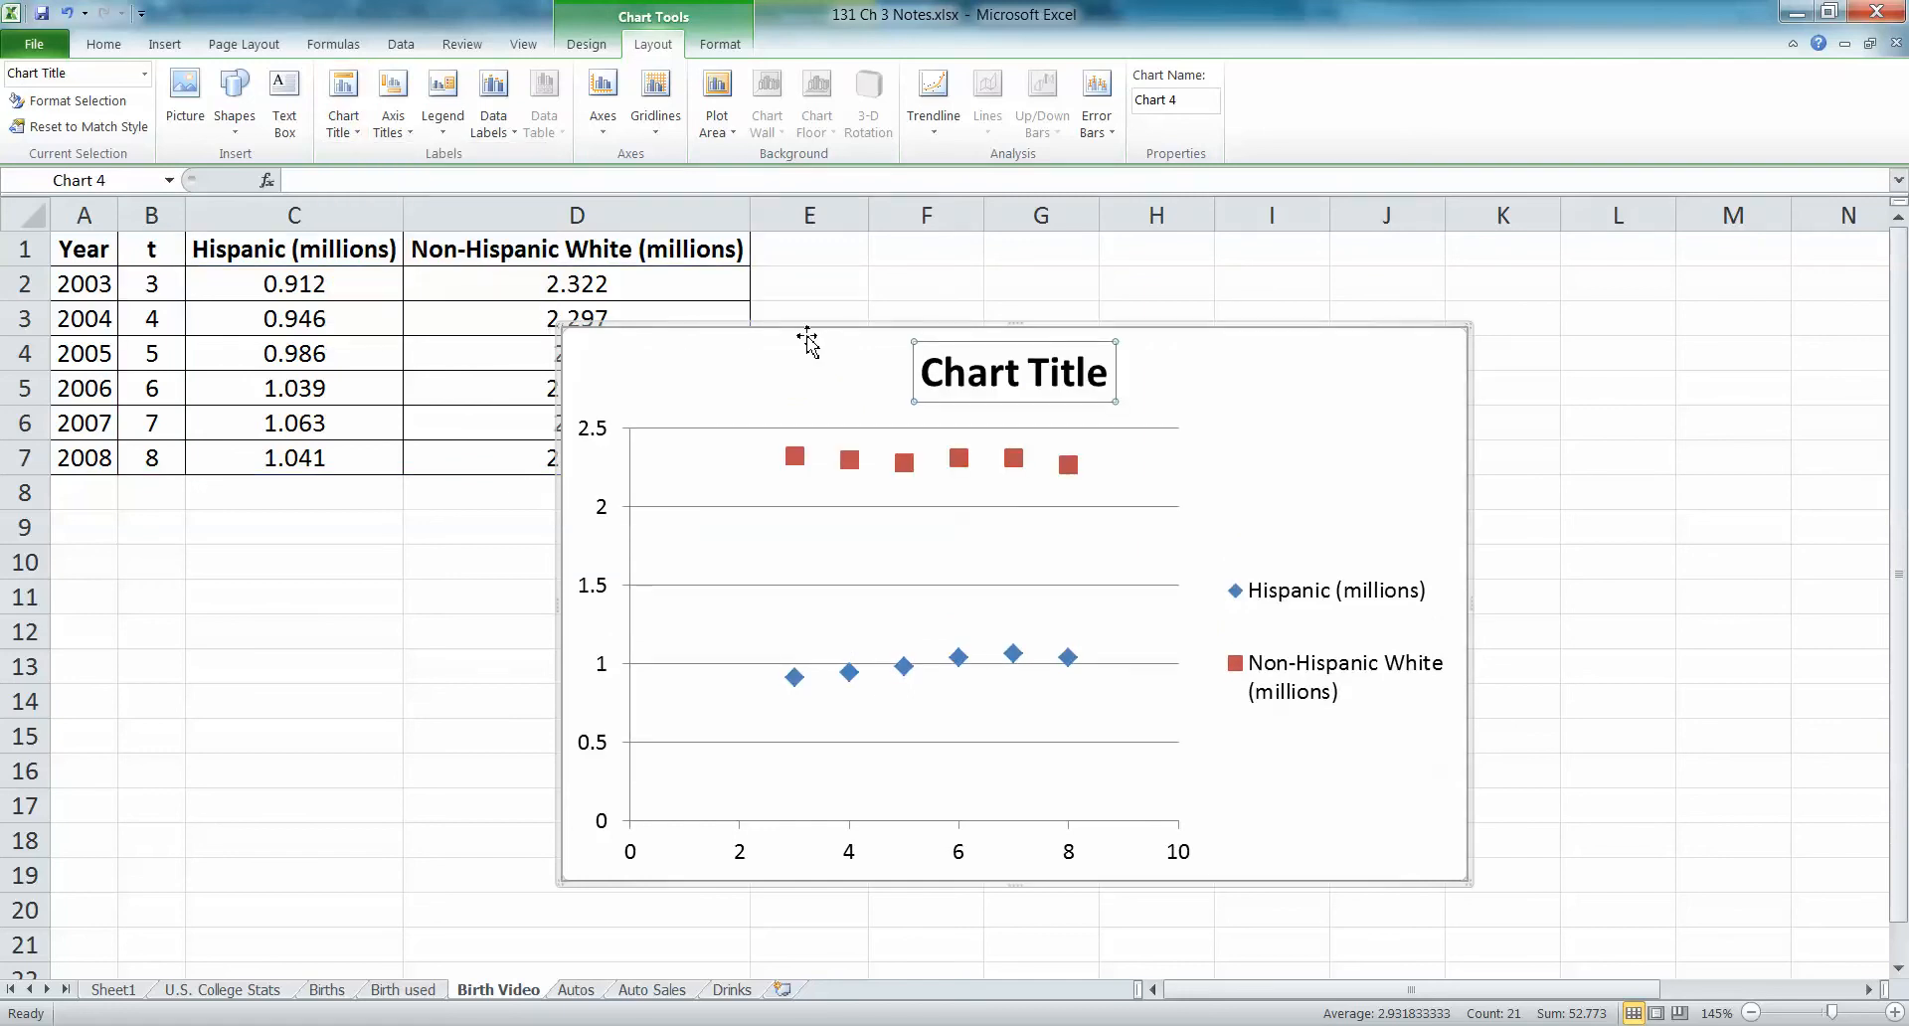
text(U.S. C)
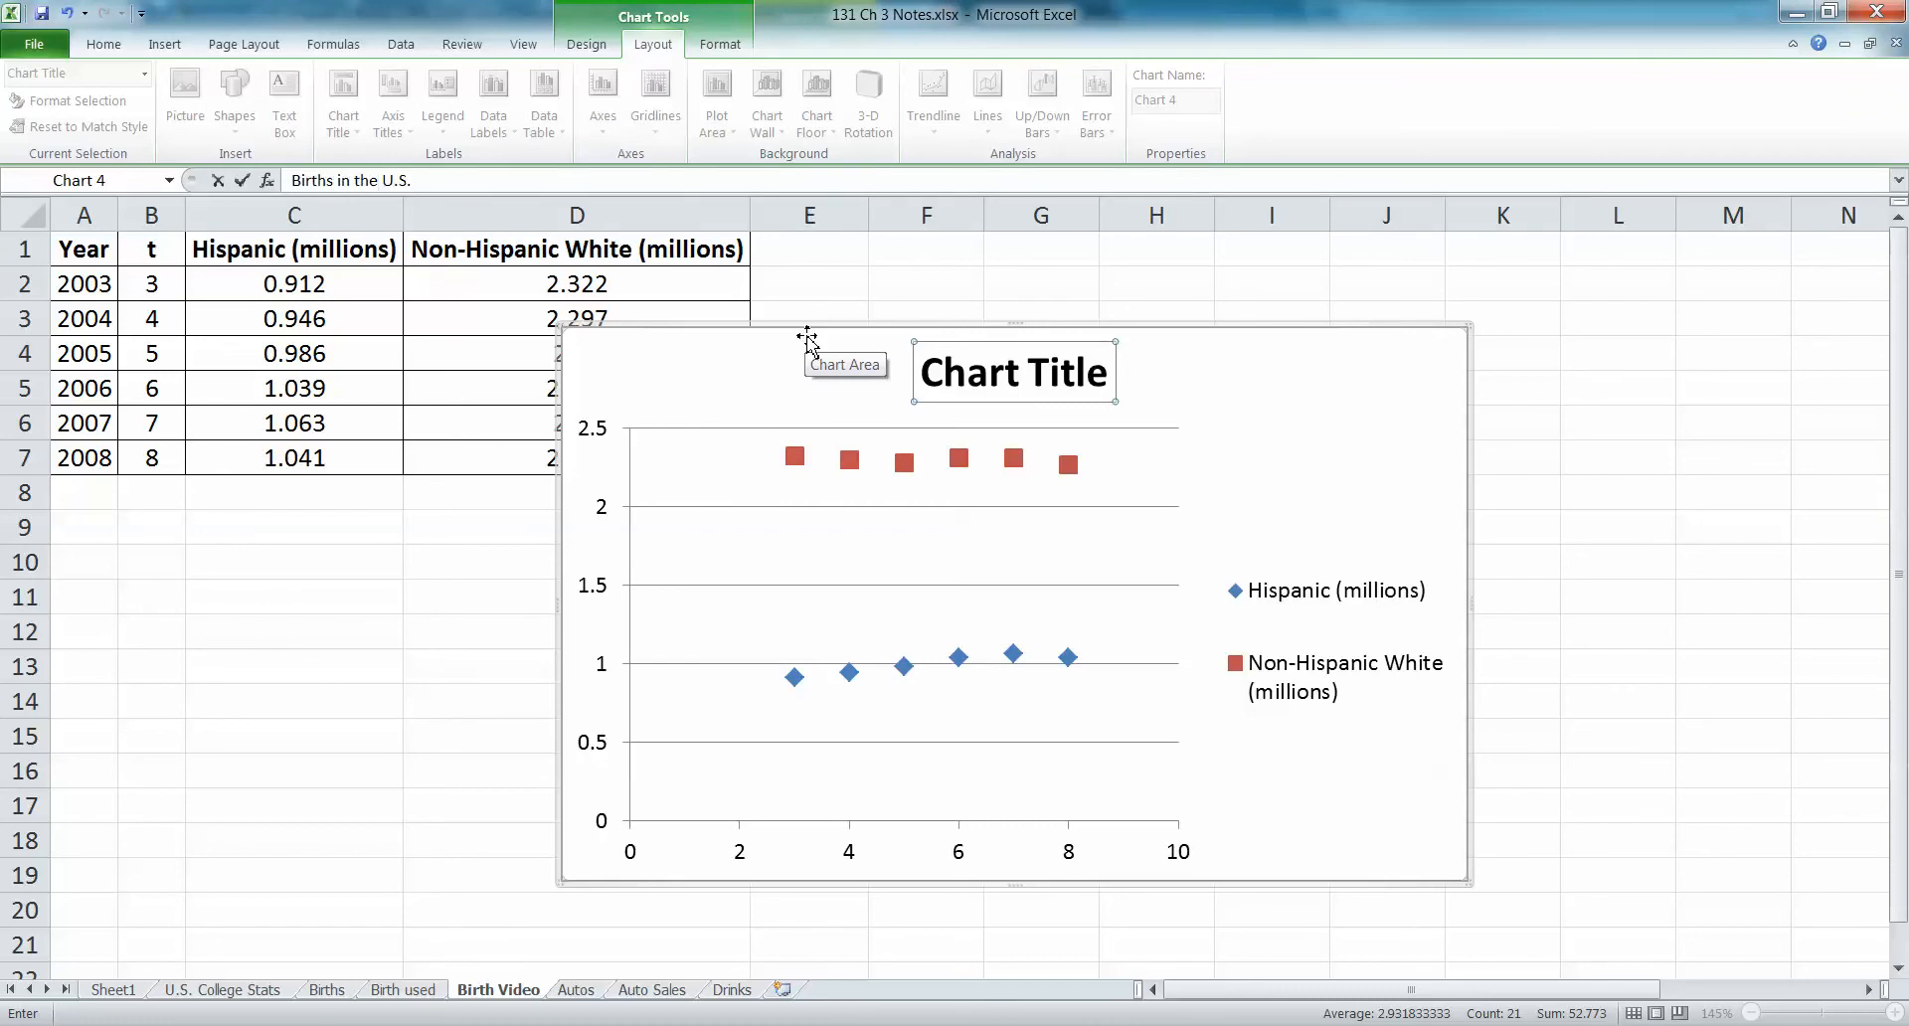
key(Return)
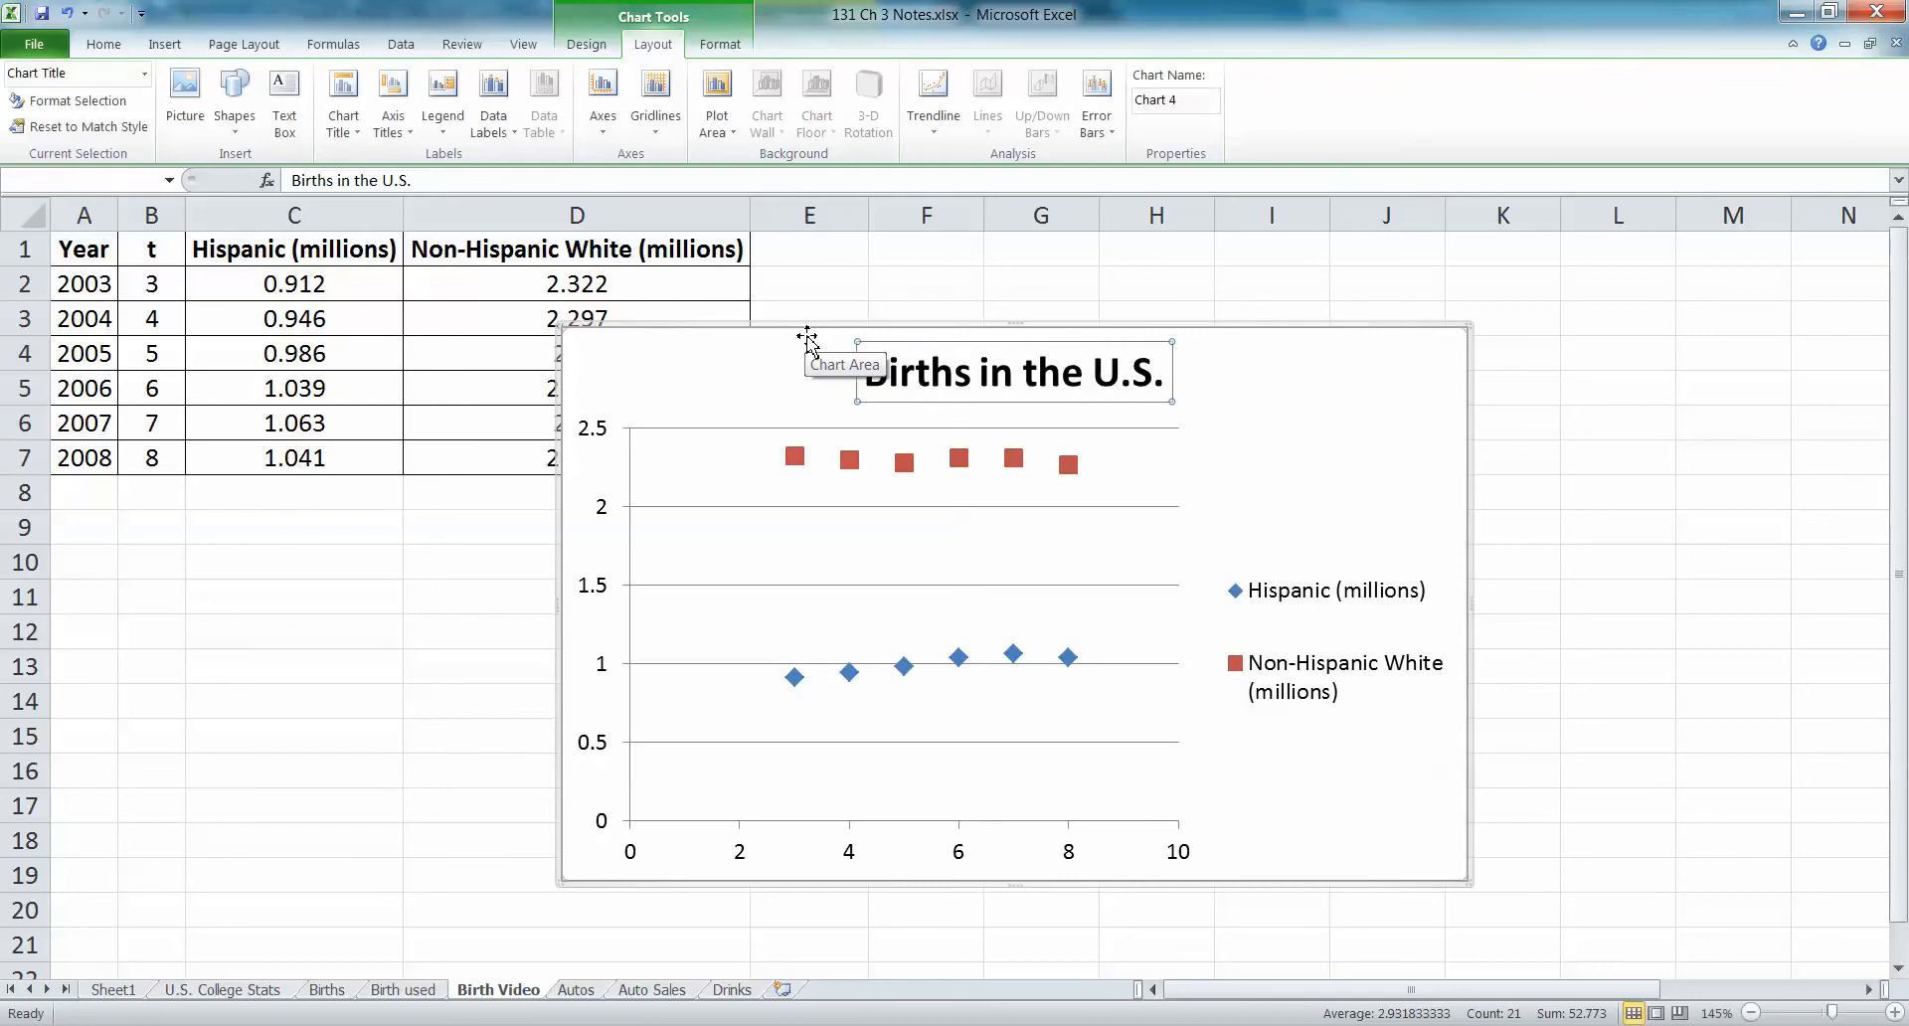
- Add a rotated title to the vertical axis reading Millions of Births
click(390, 144)
mouse_move(460, 189)
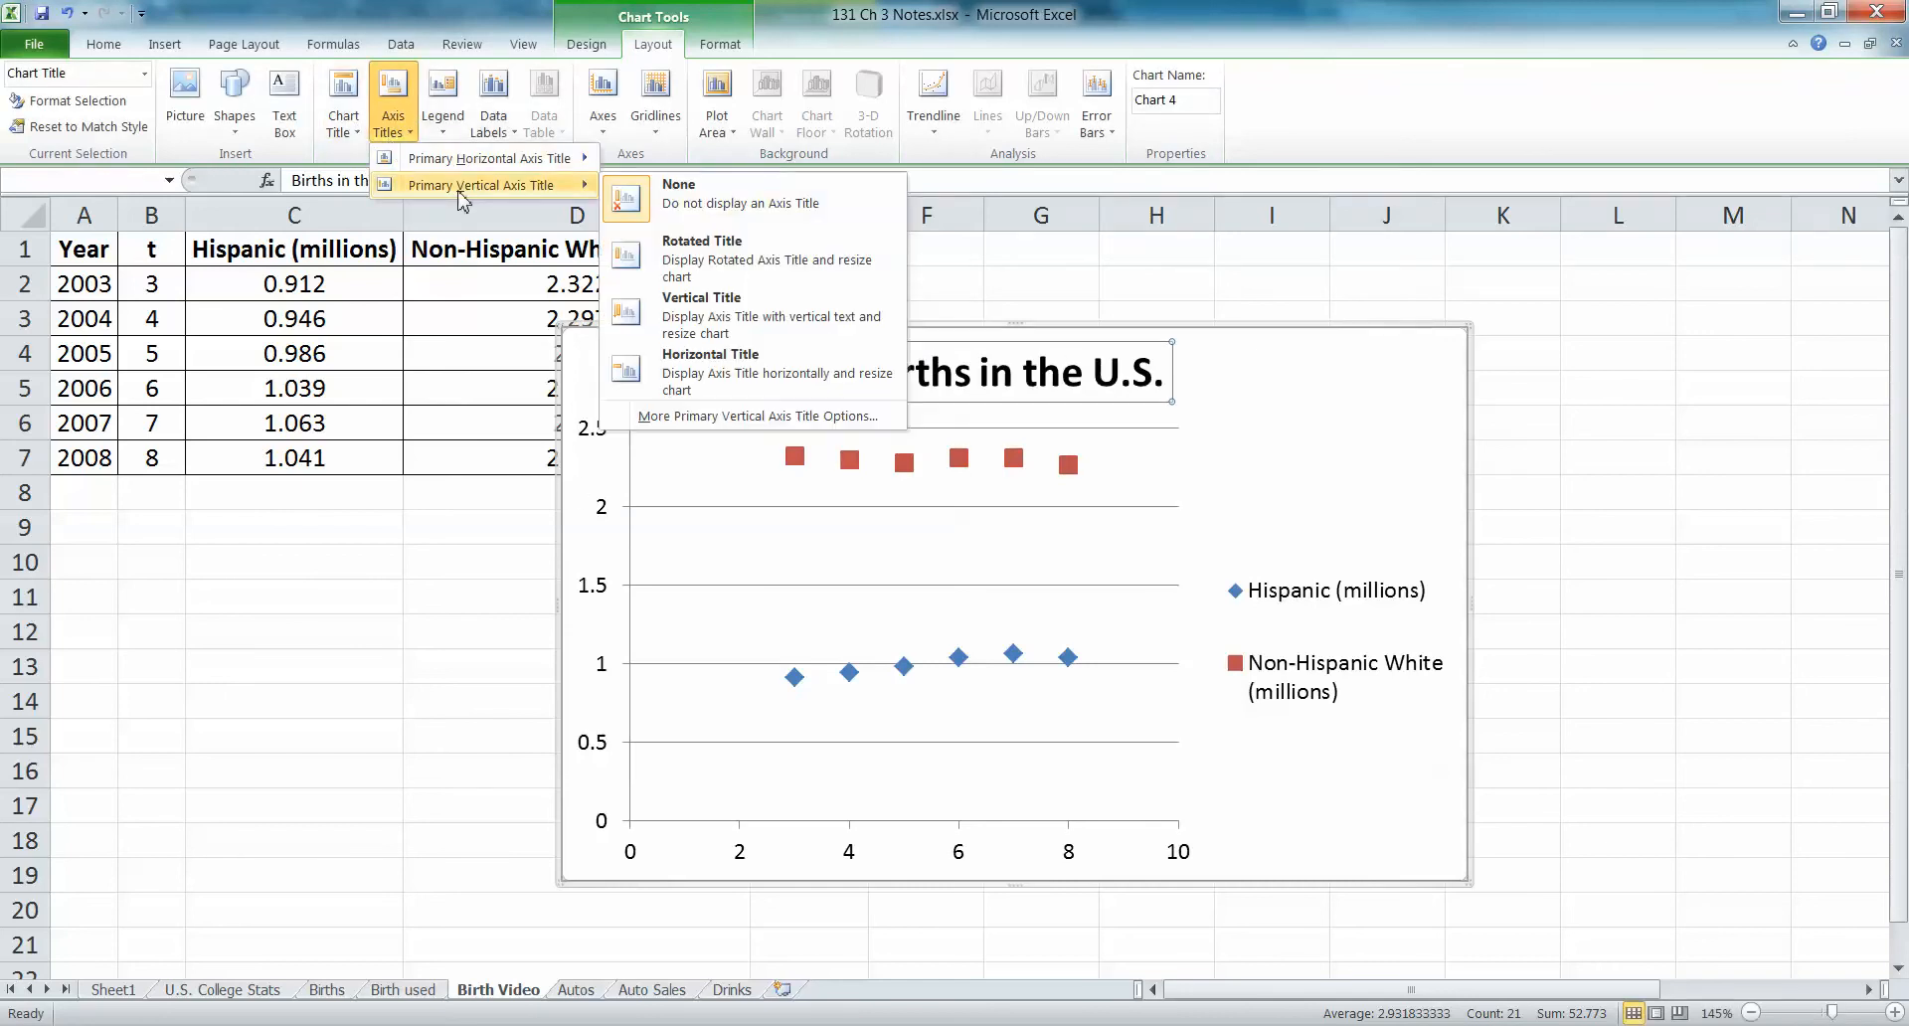
click(768, 255)
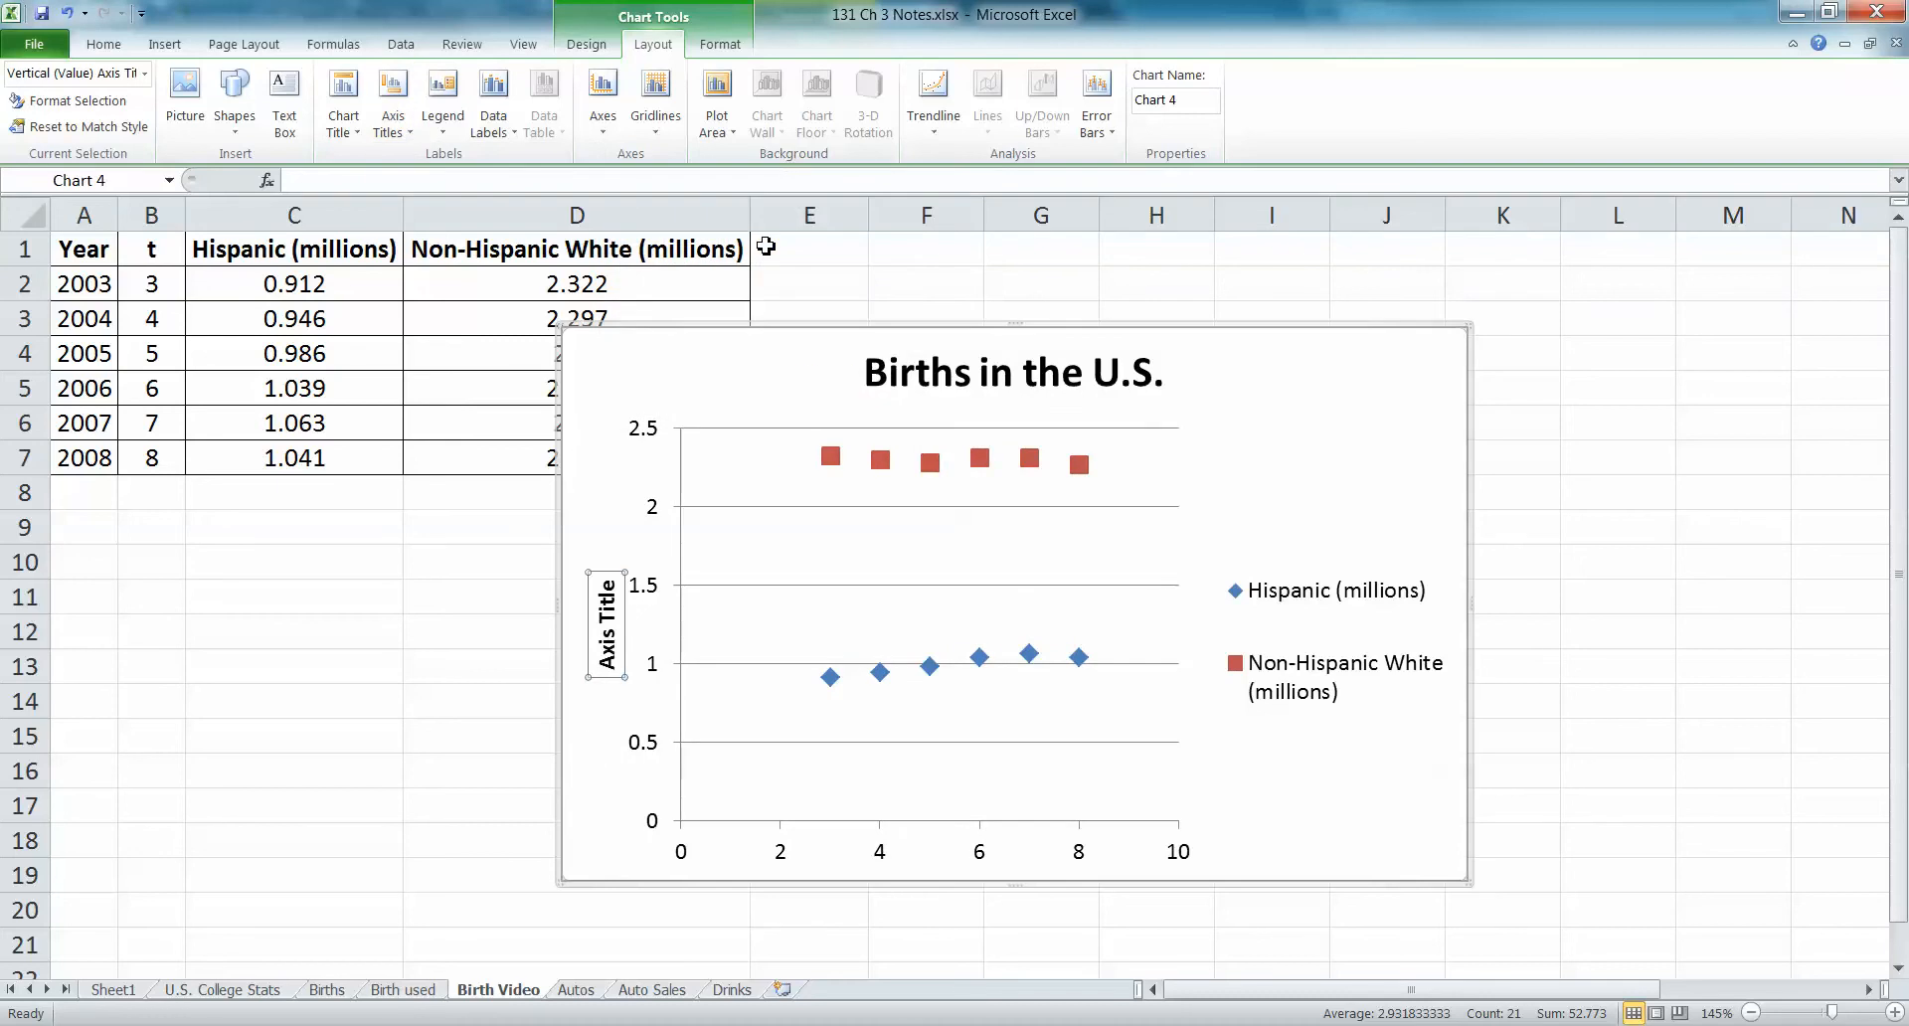
text(Millions of Births)
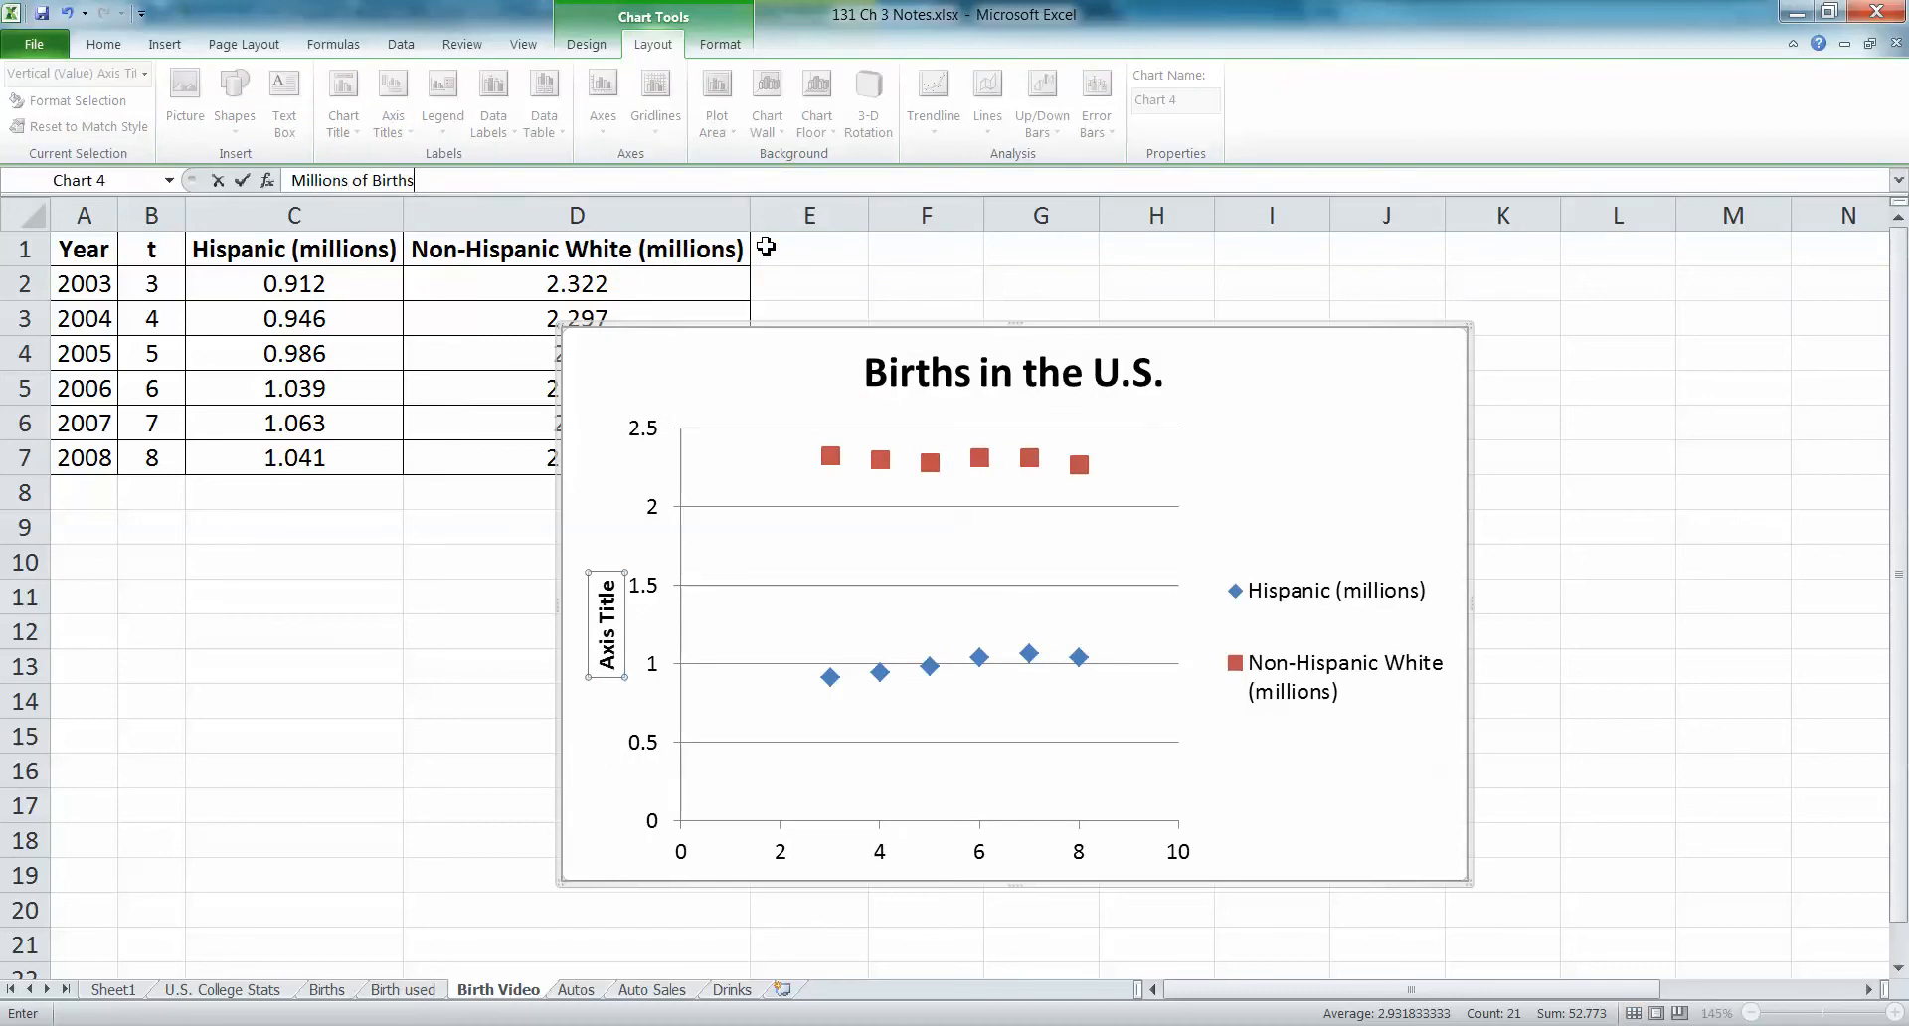
key(Return)
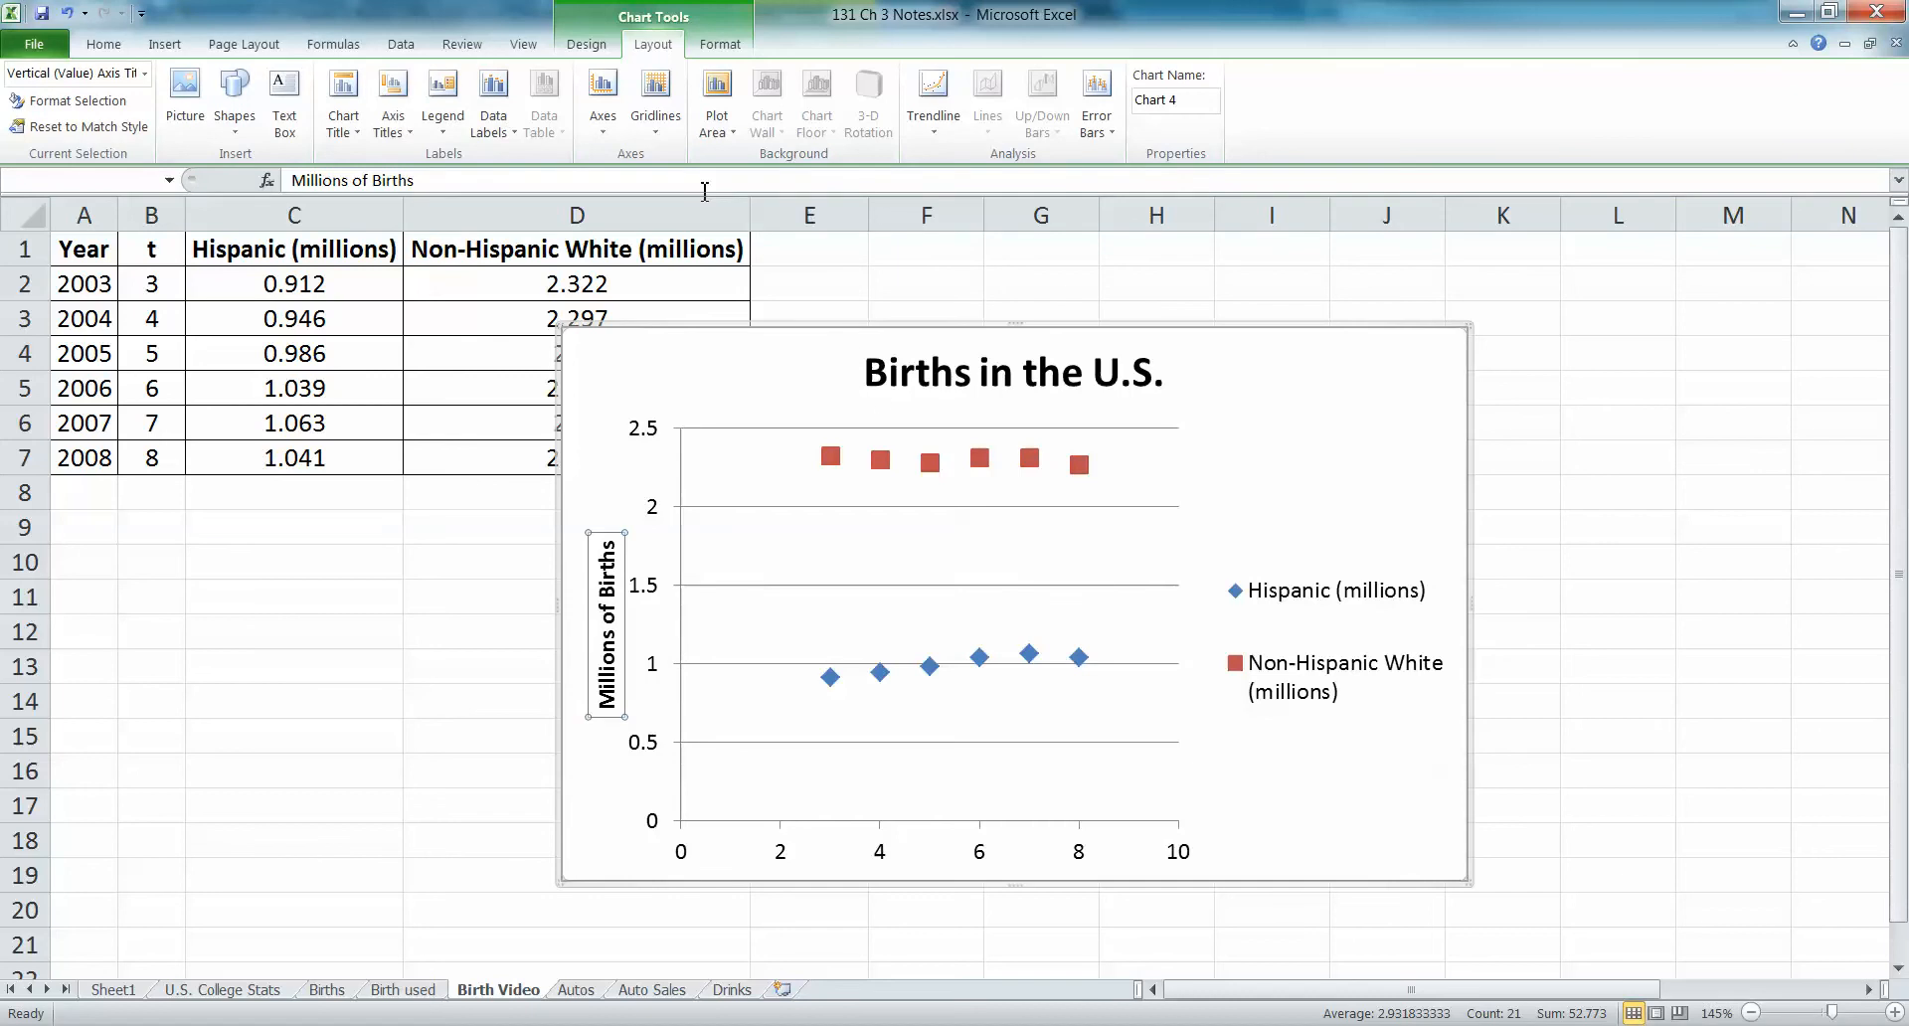
- Add the title Years (since 2000) below the horizontal axis and move the chart beside the data table, clear of column D
click(394, 103)
mouse_move(573, 197)
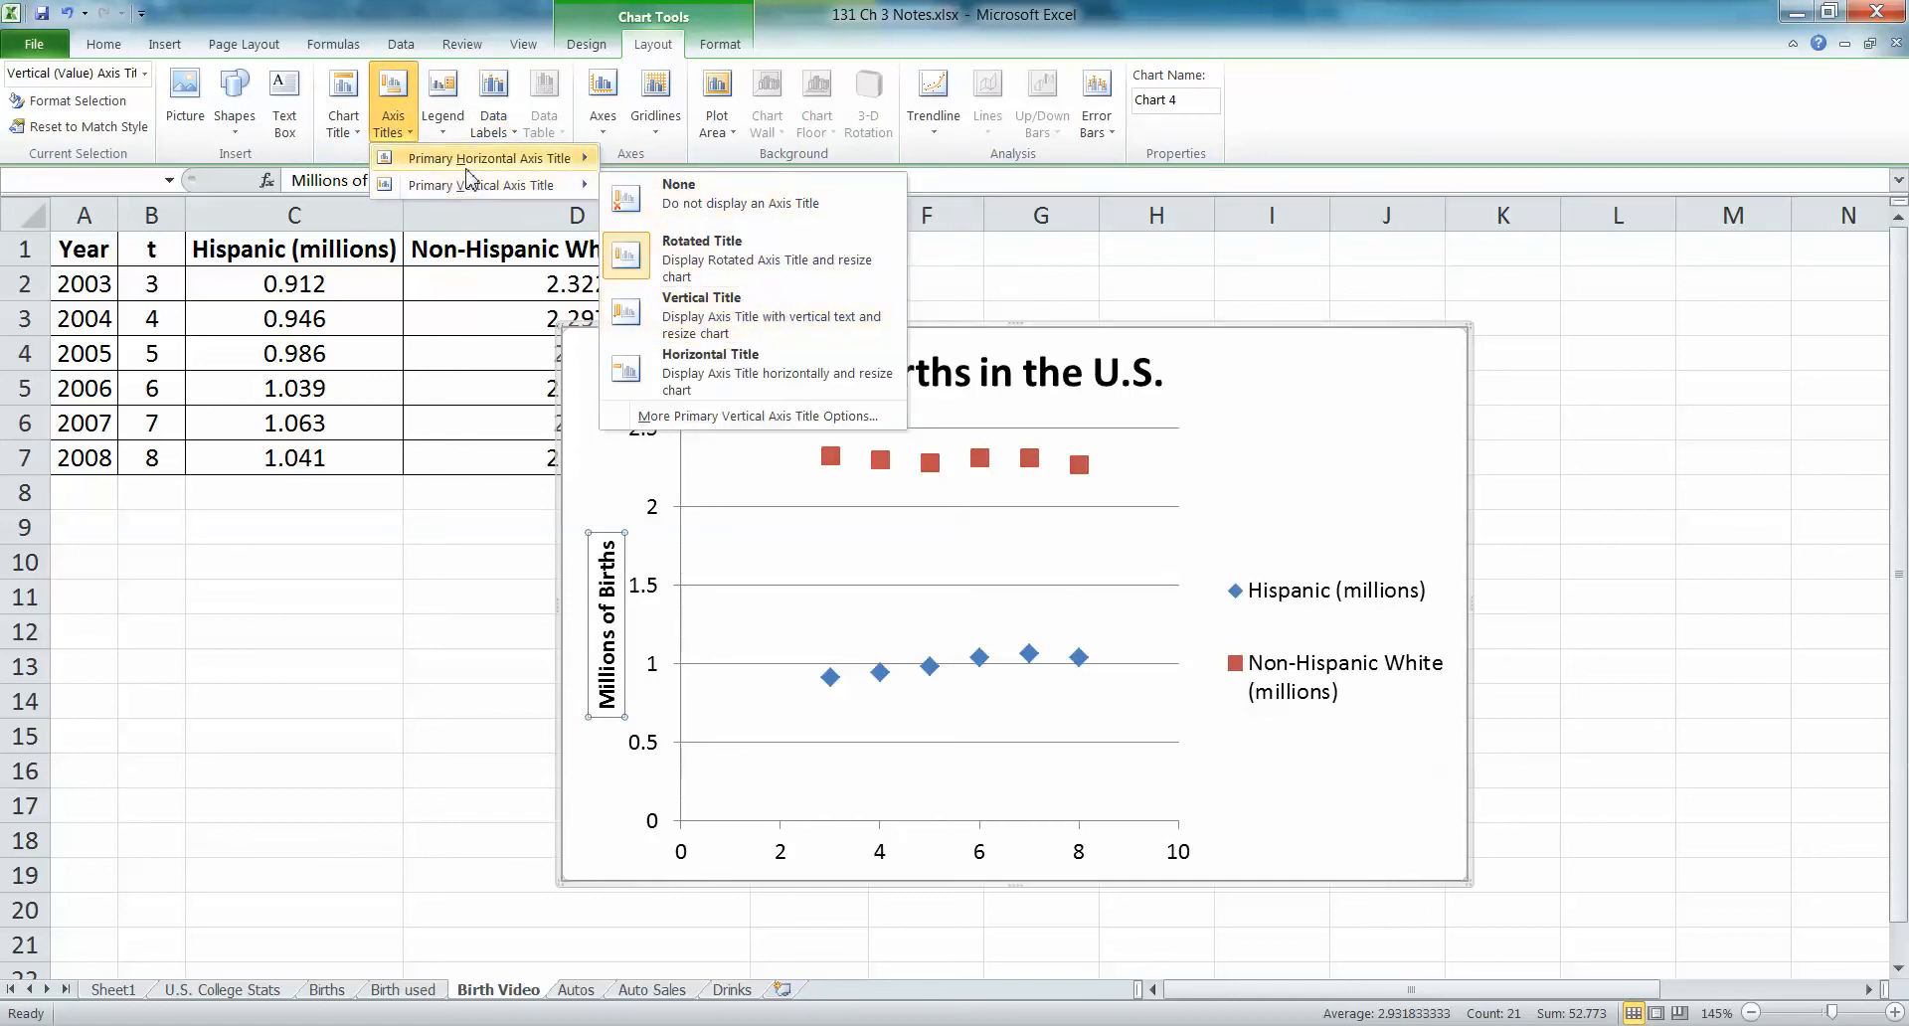
mouse_move(487, 158)
click(736, 213)
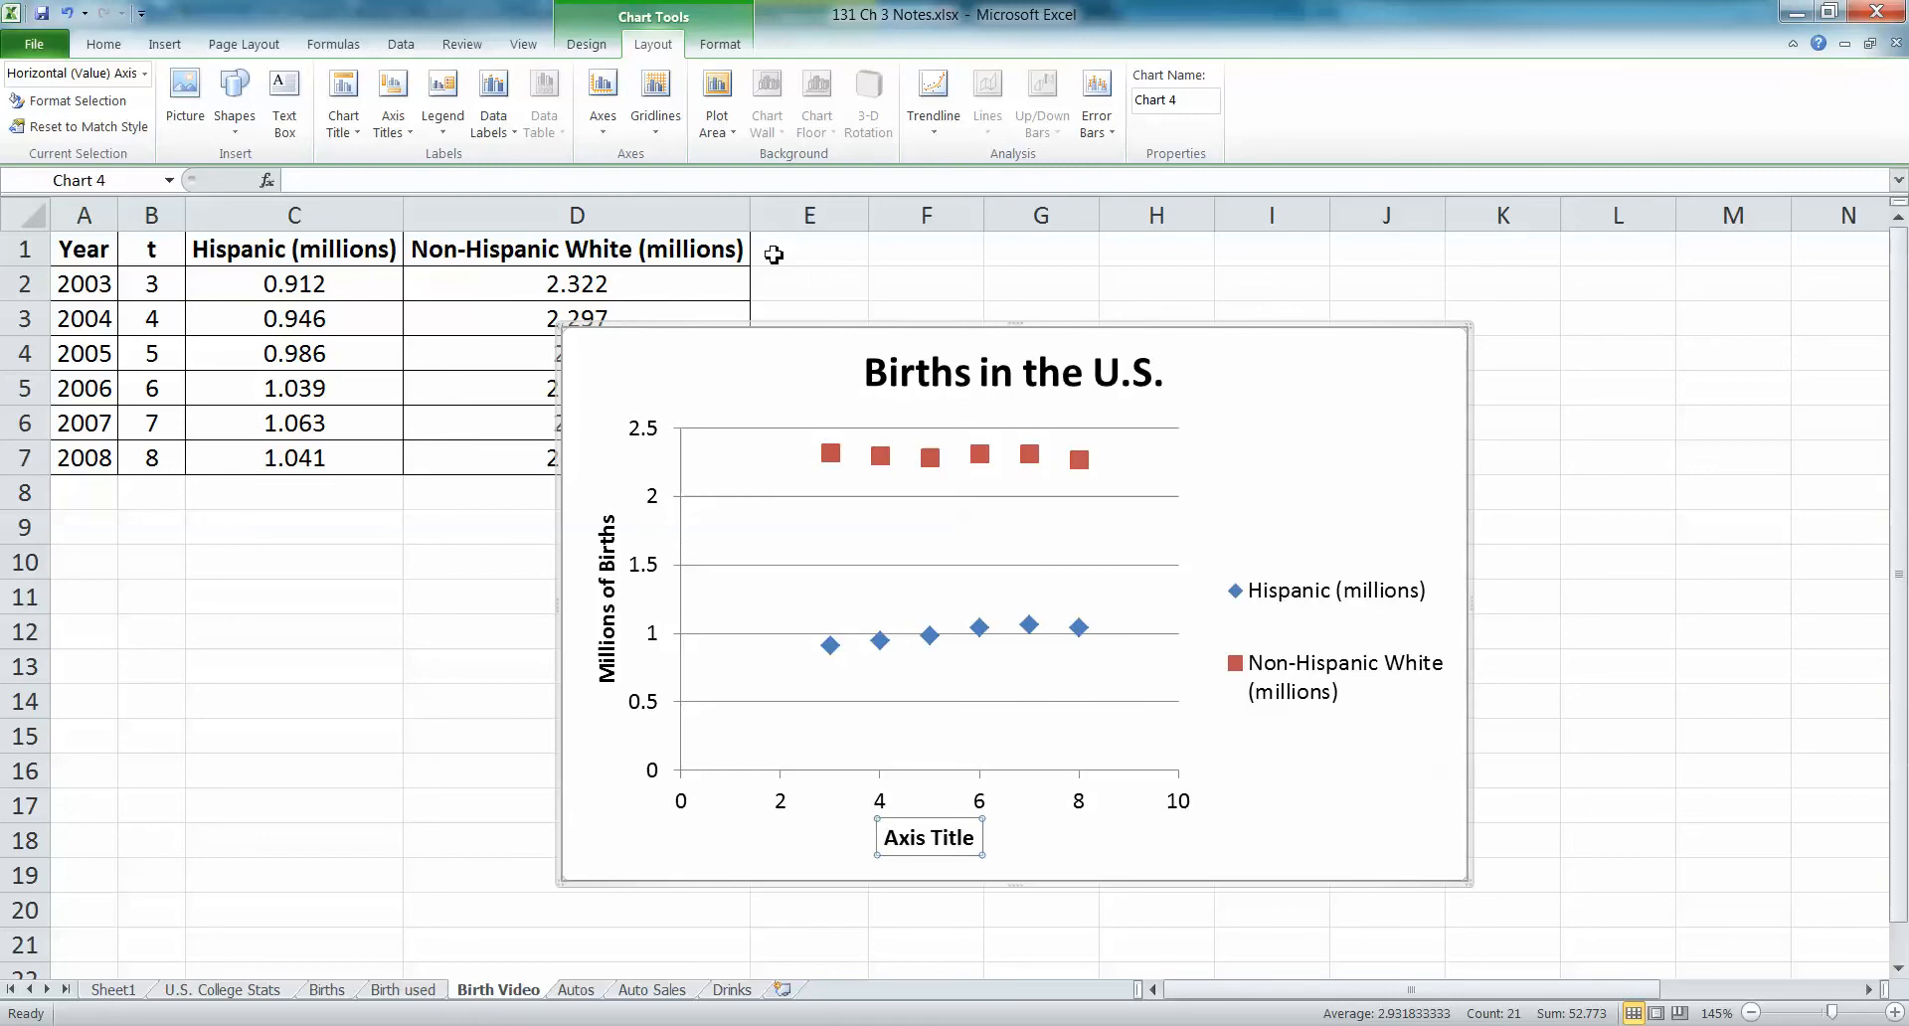
text(Yeasr)
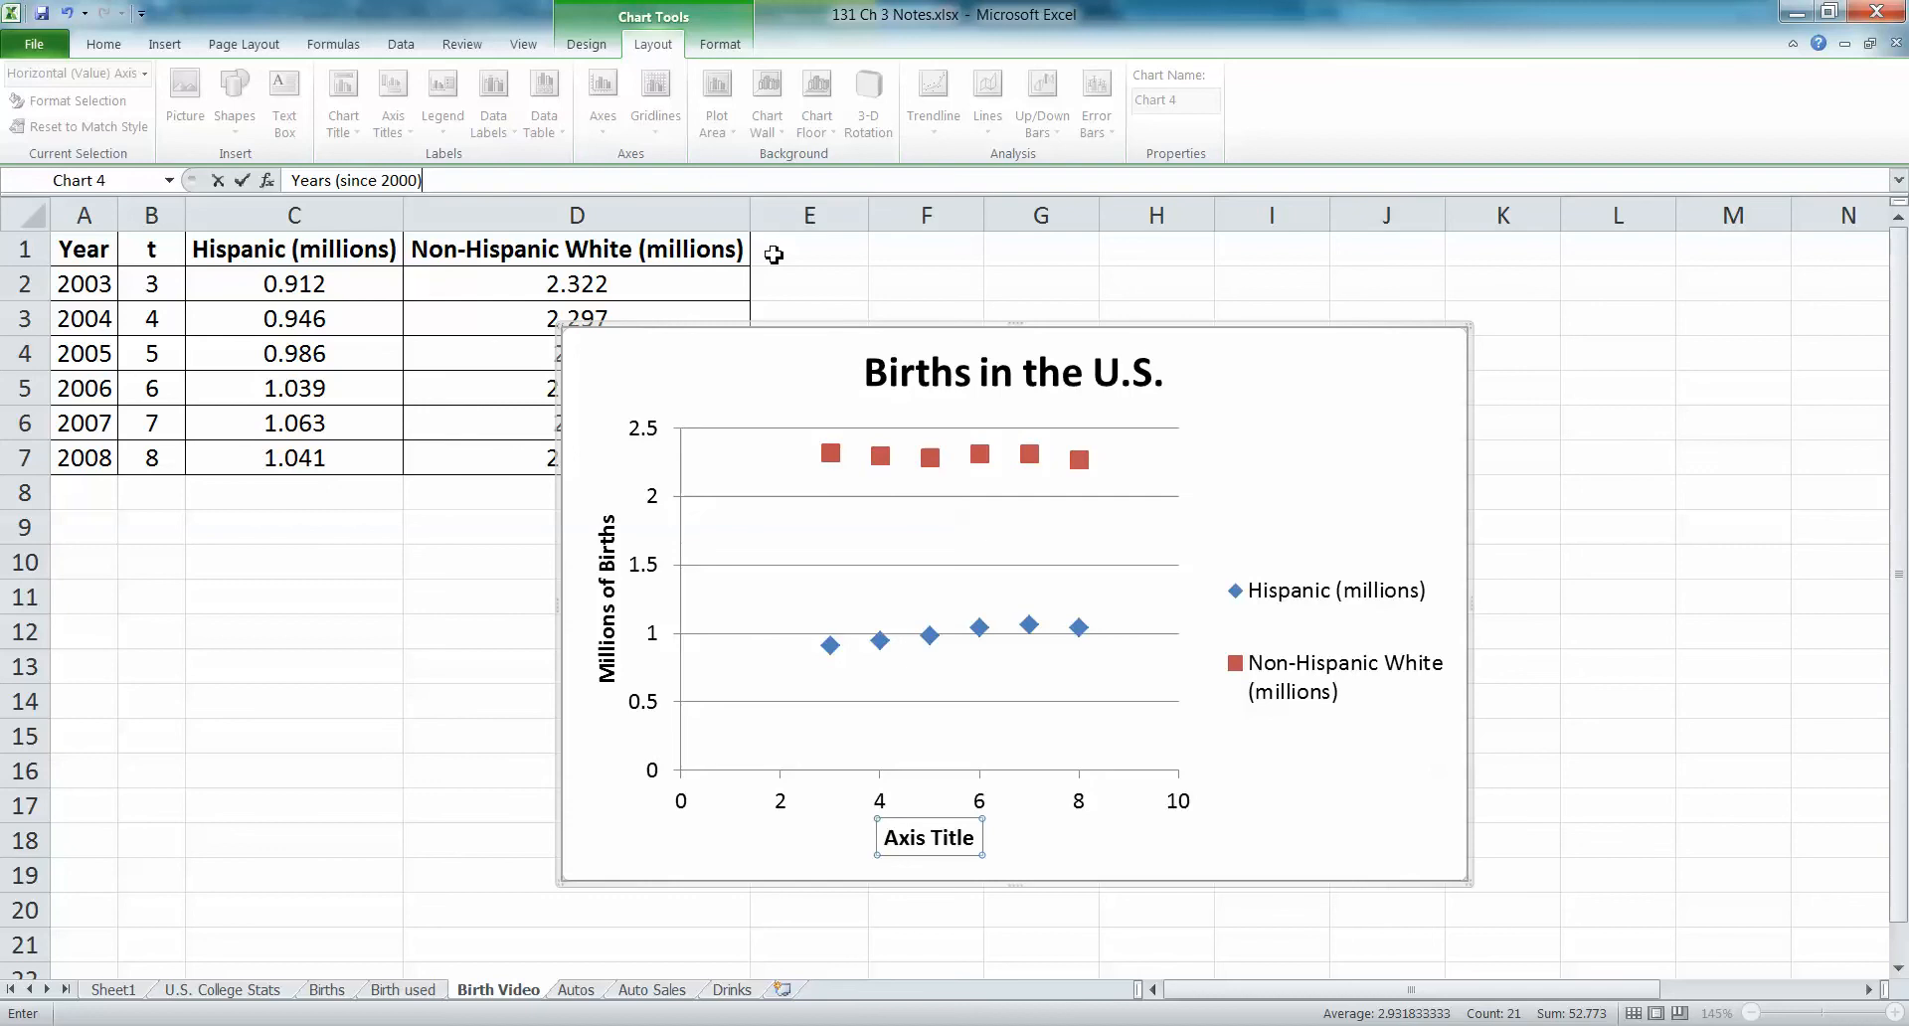
key(Return)
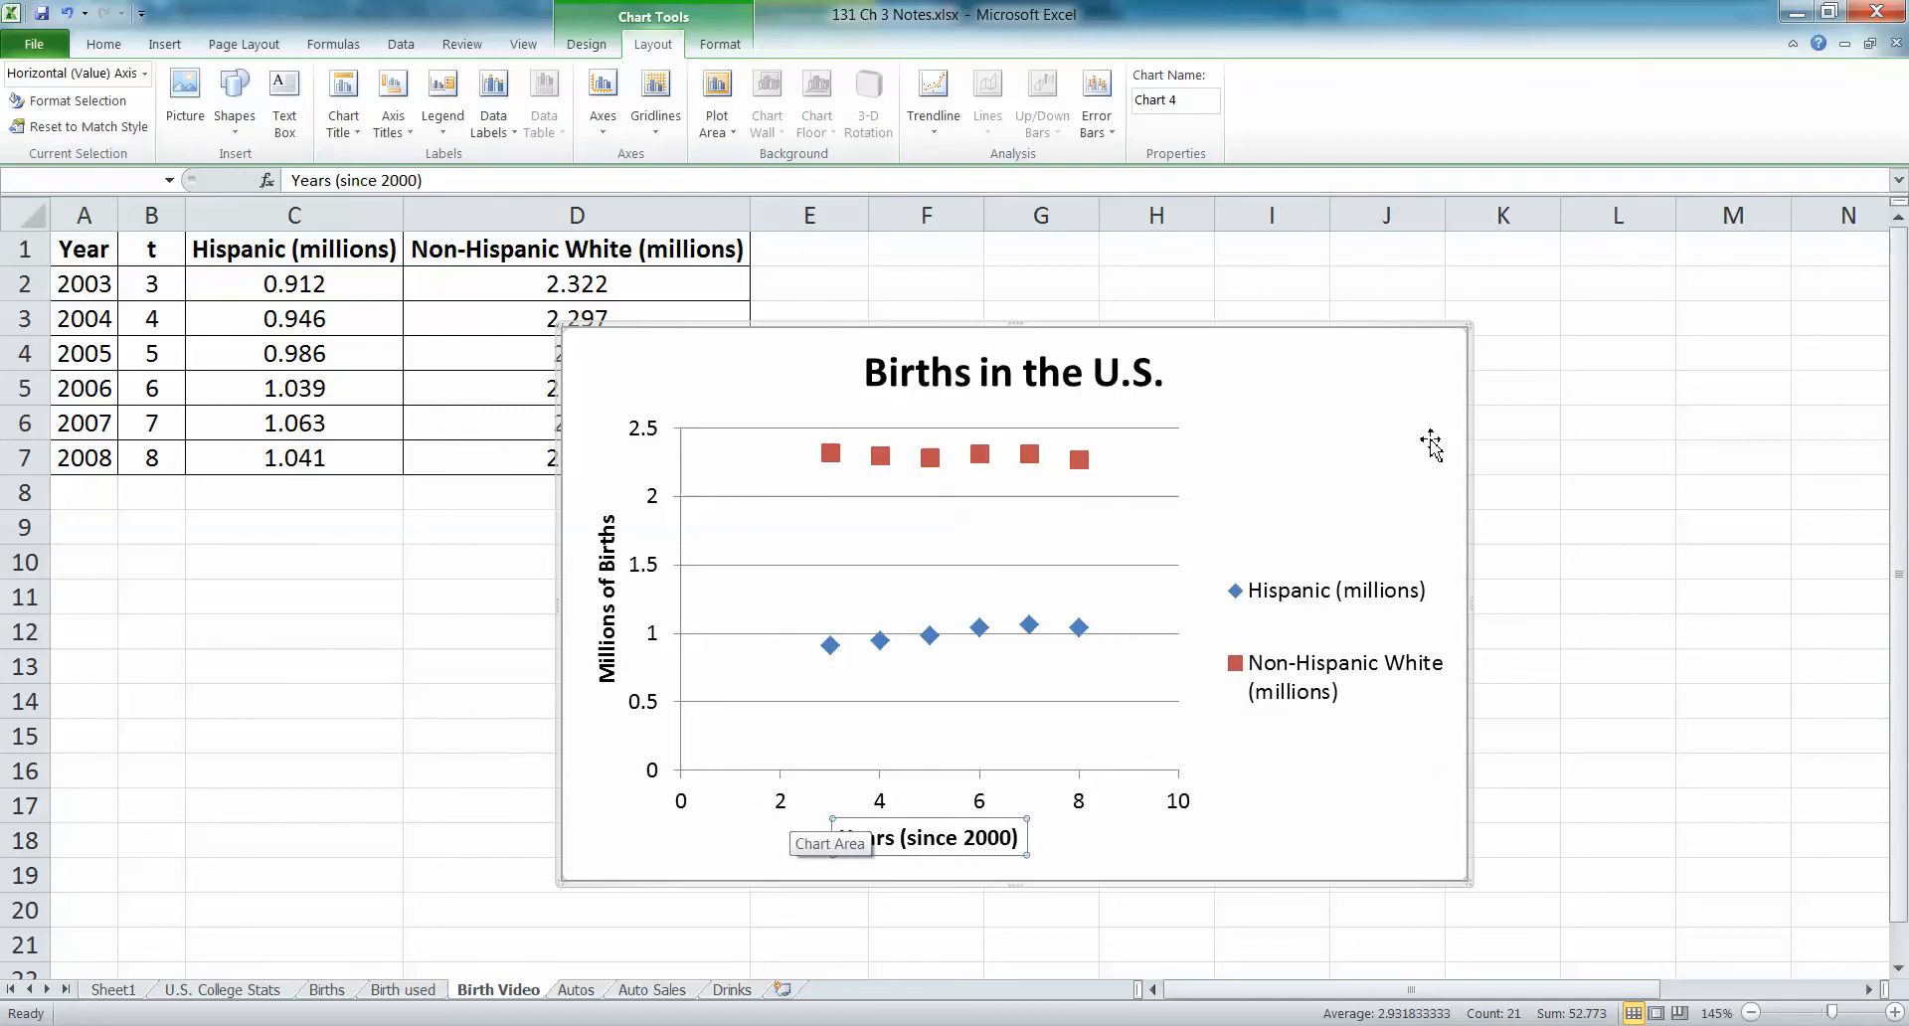
click(1302, 350)
drag(1258, 338, 1470, 277)
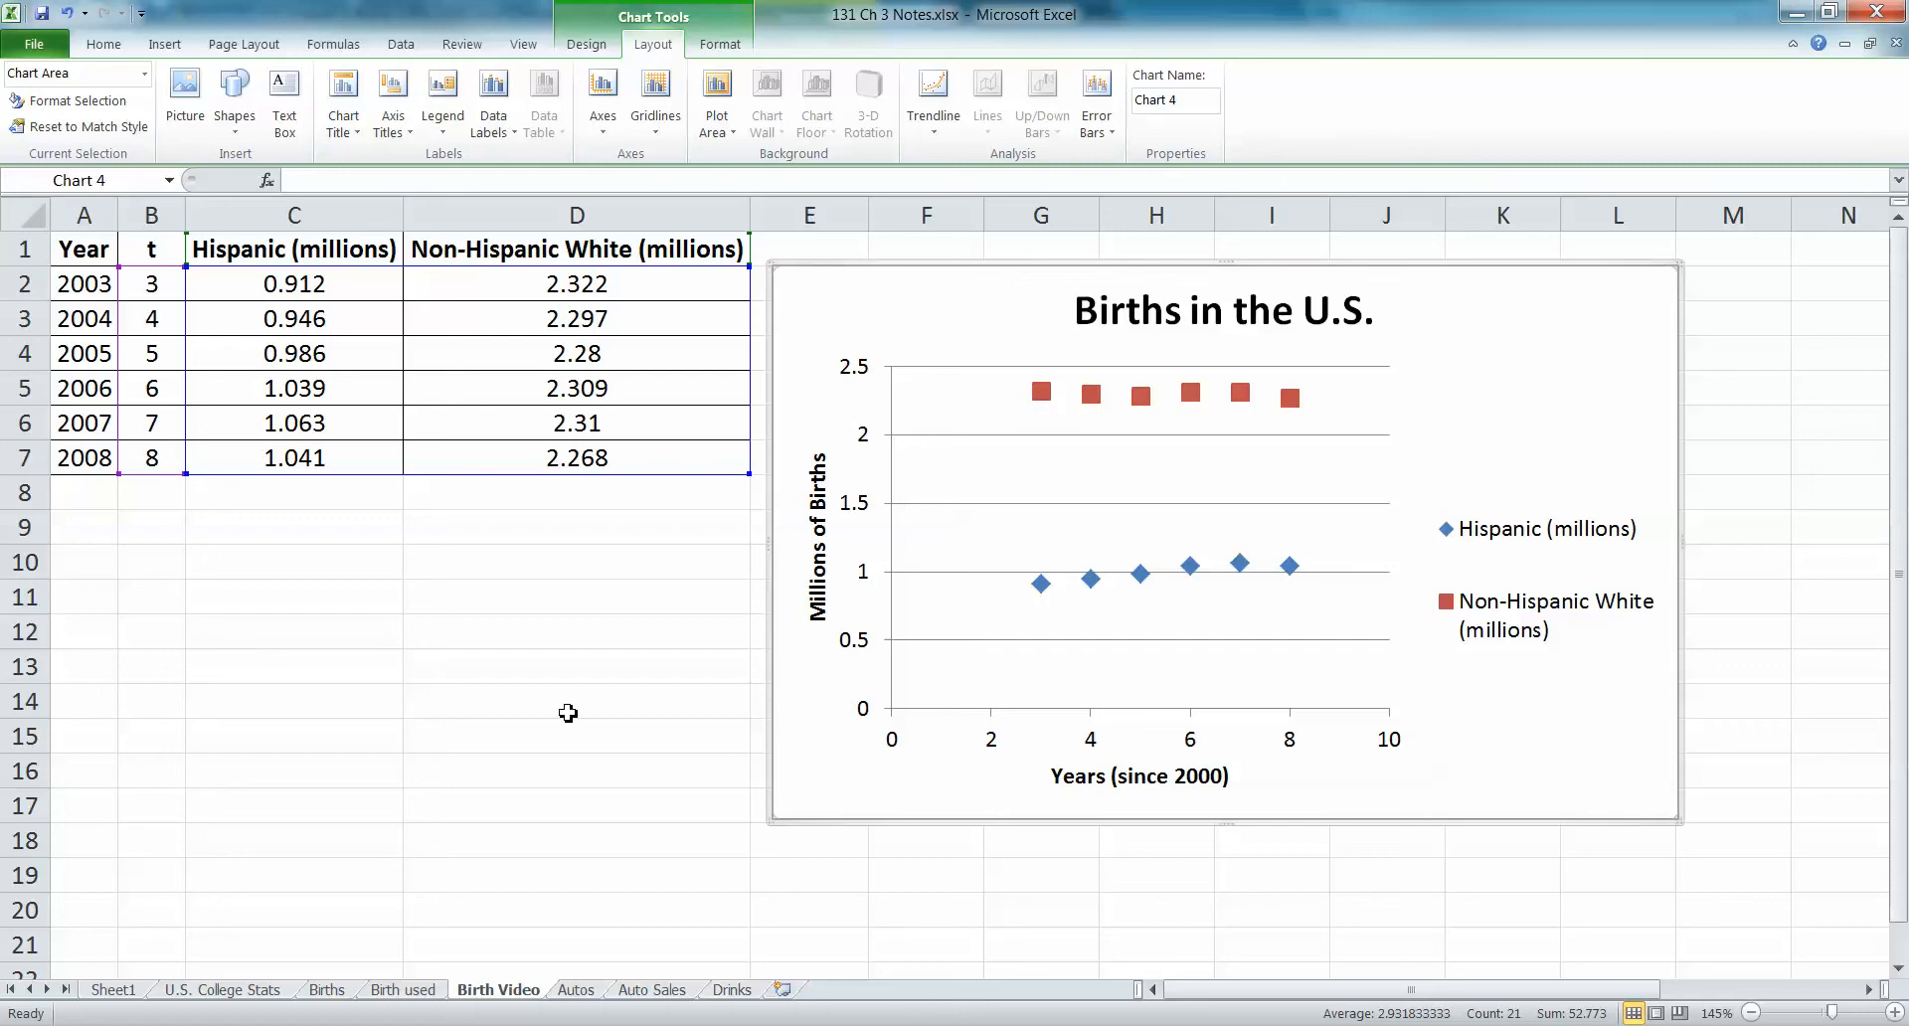
- Add major gridlines for the horizontal axis of the births chart
click(1196, 746)
right_click(1196, 745)
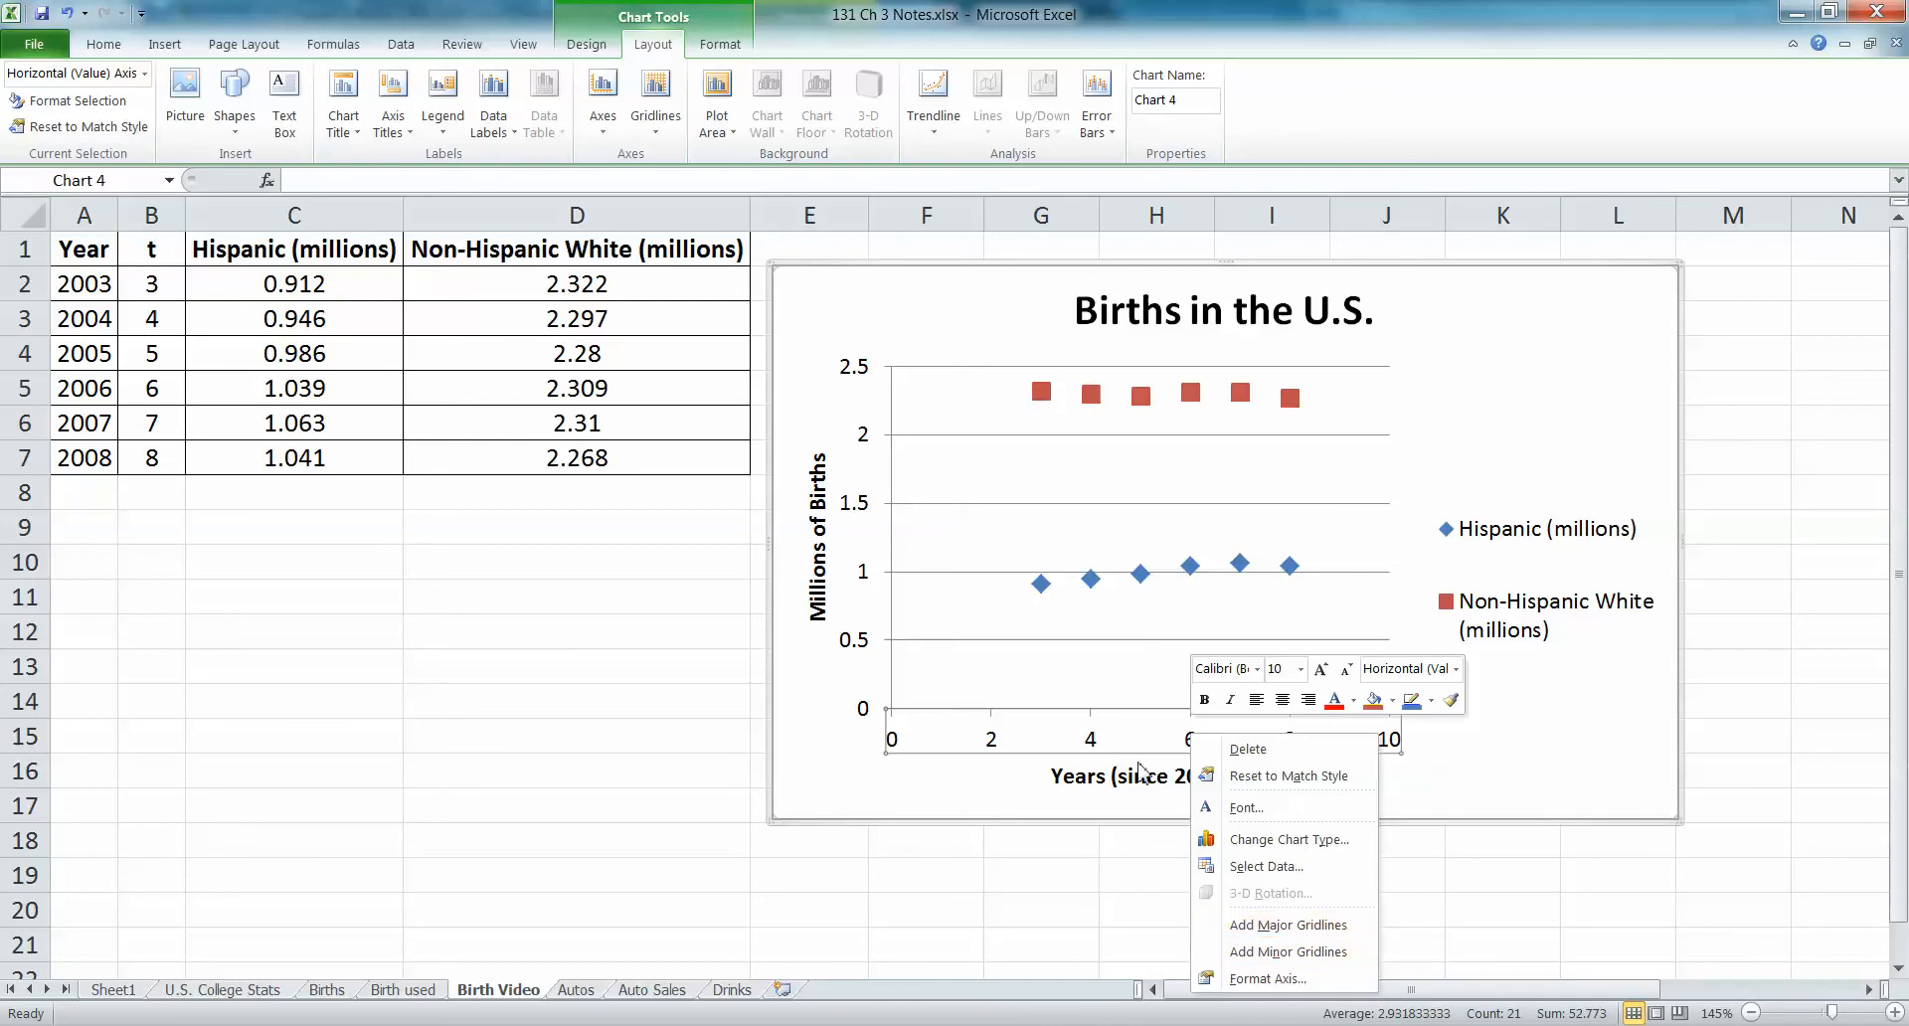
click(1255, 926)
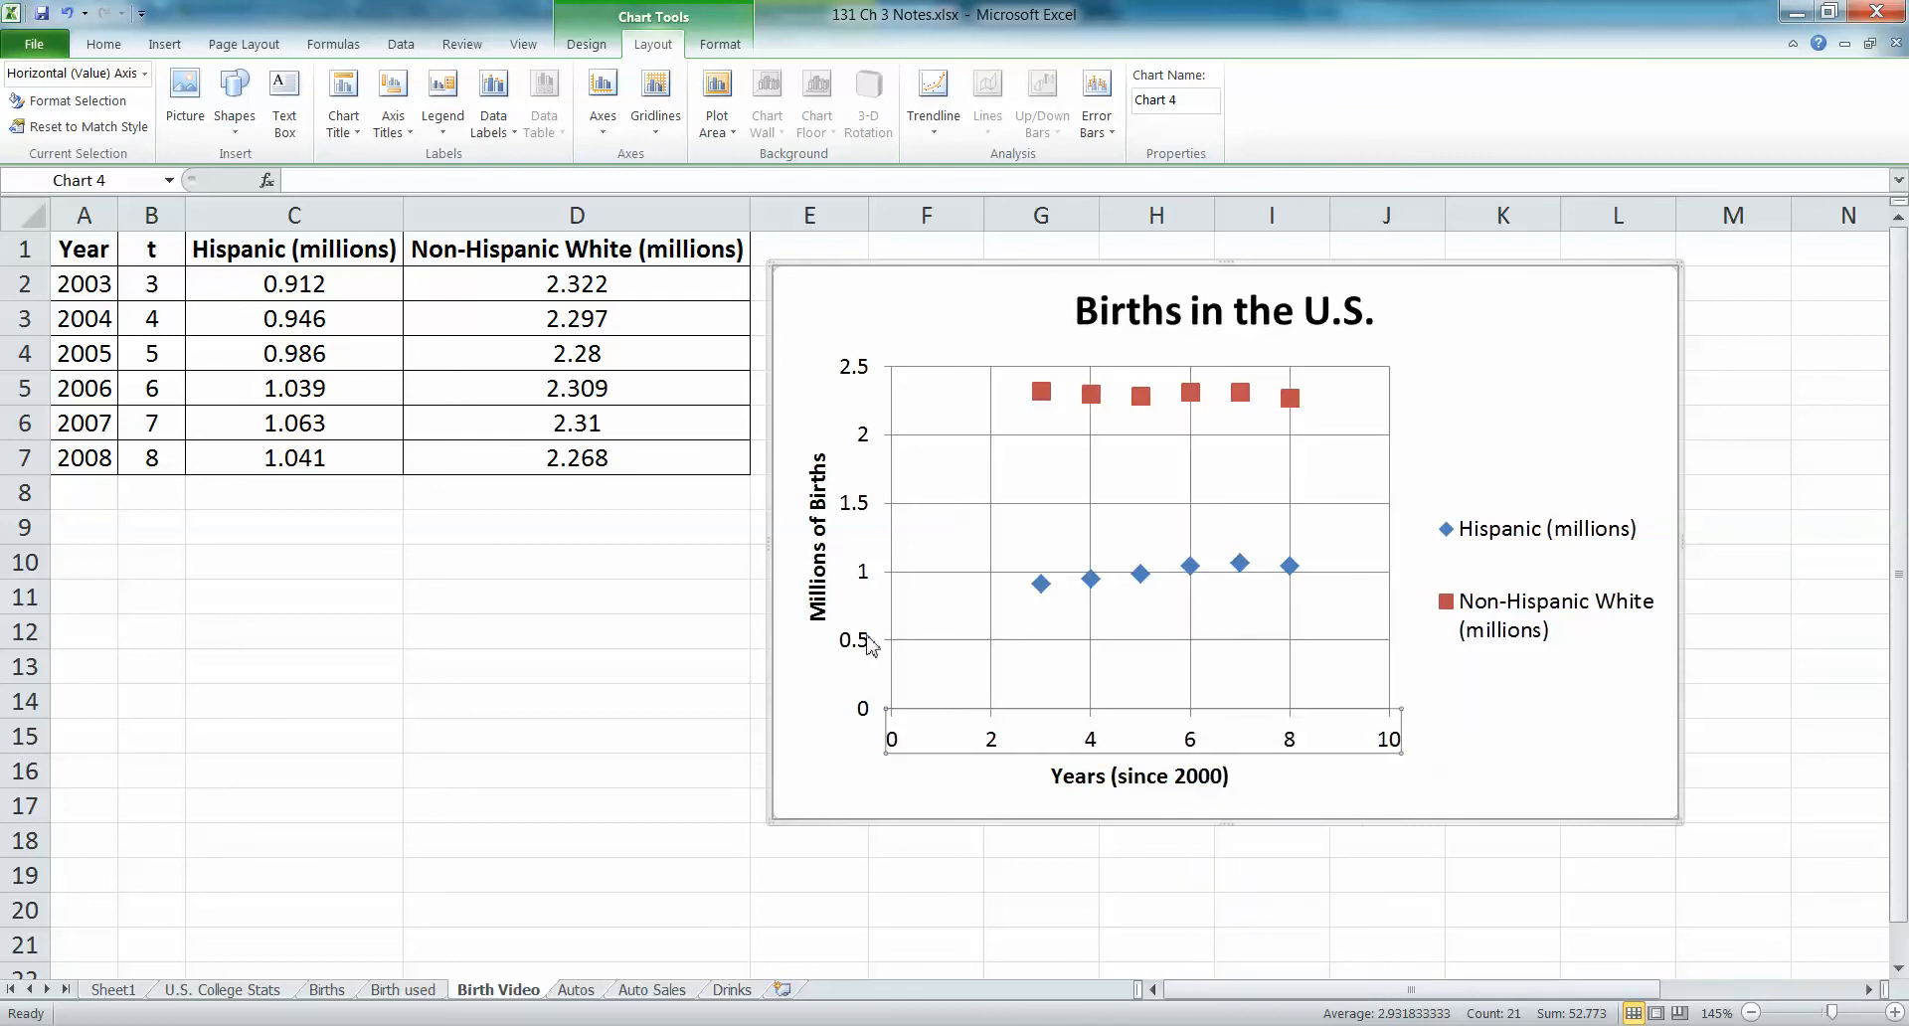
right_click(992, 741)
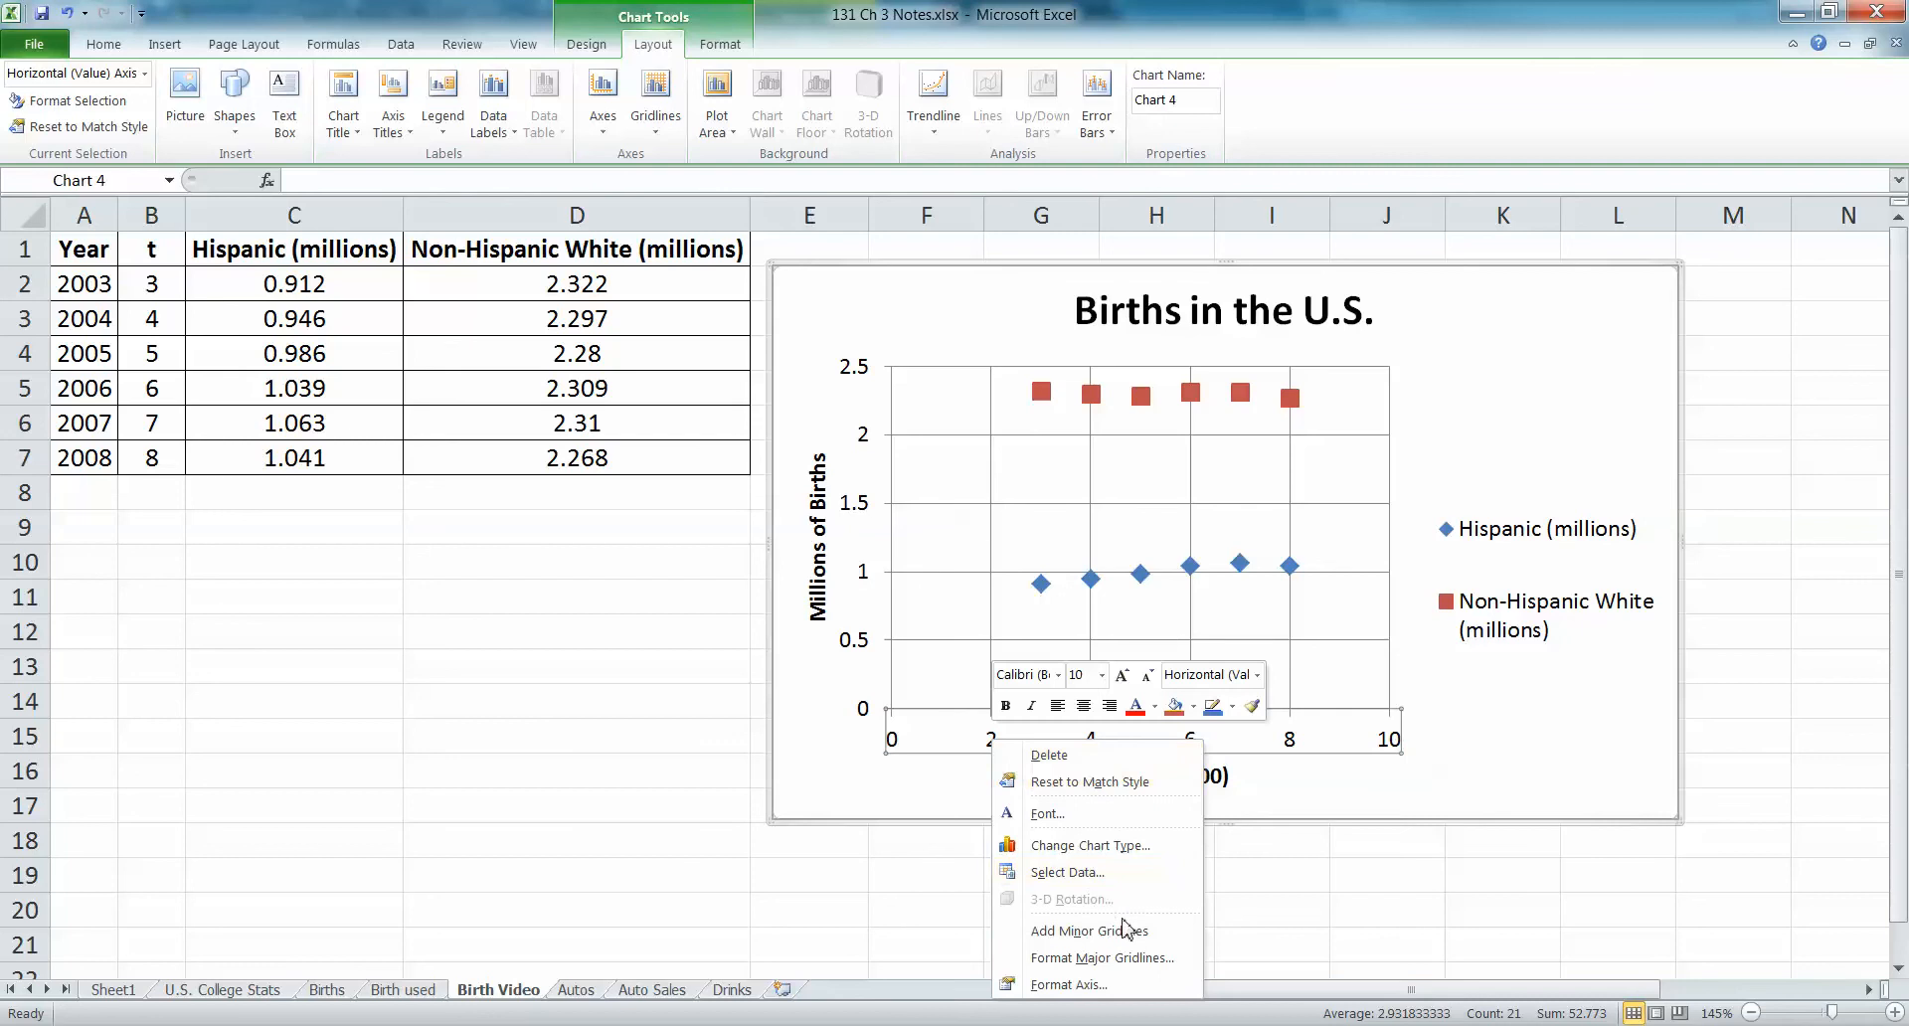
click(1104, 957)
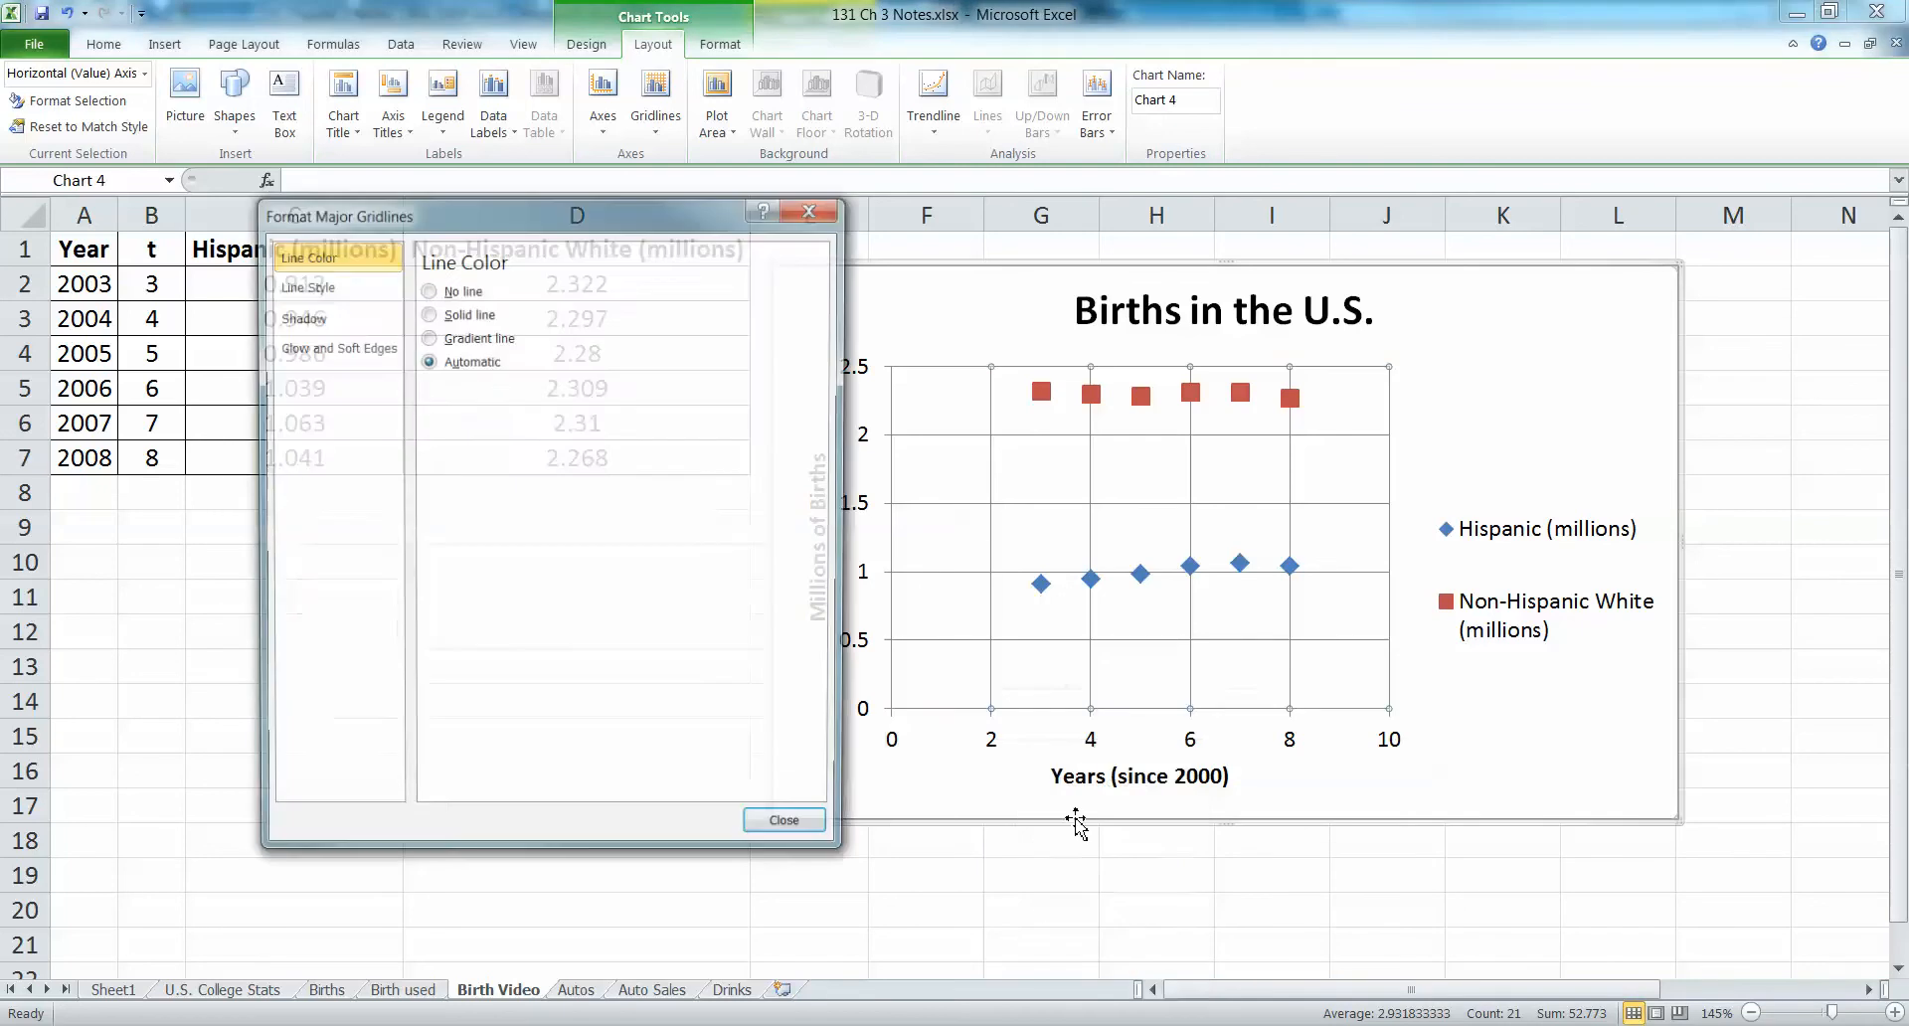
click(792, 832)
- Add minor gridlines for the horizontal axis of the births chart
right_click(992, 736)
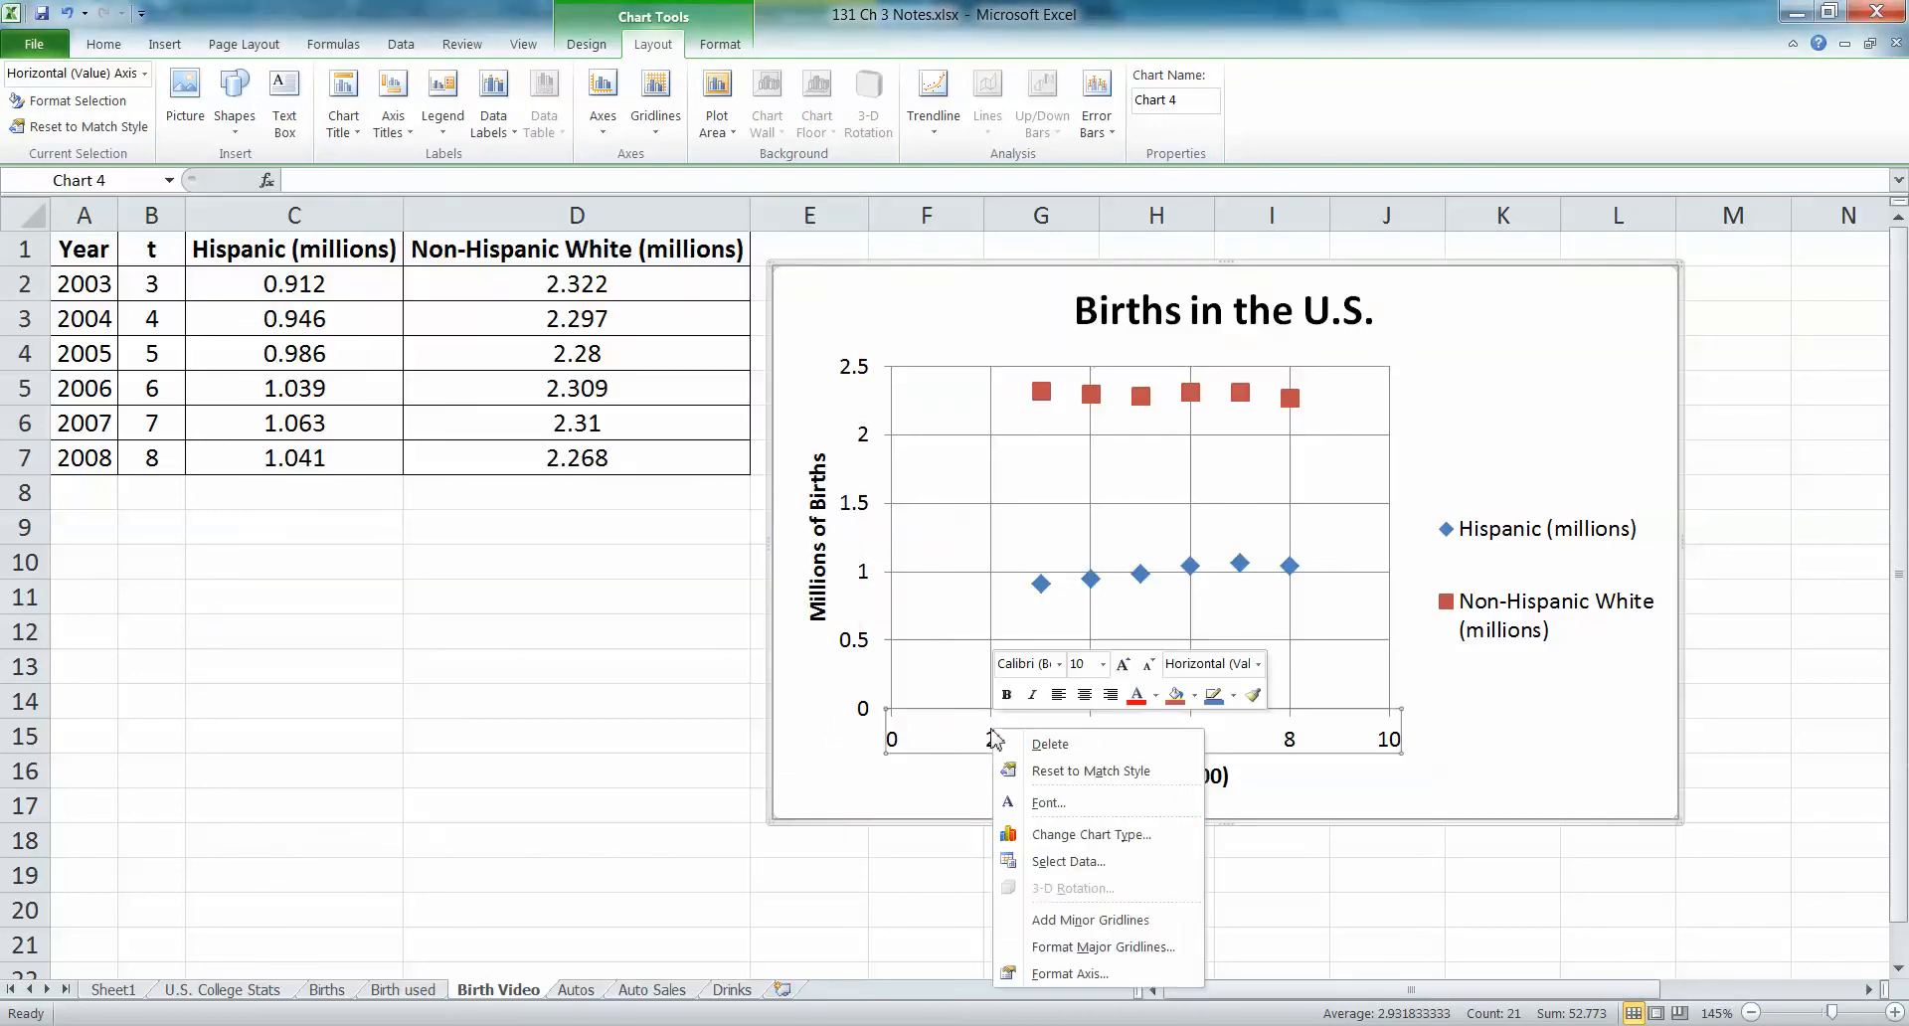
click(1074, 920)
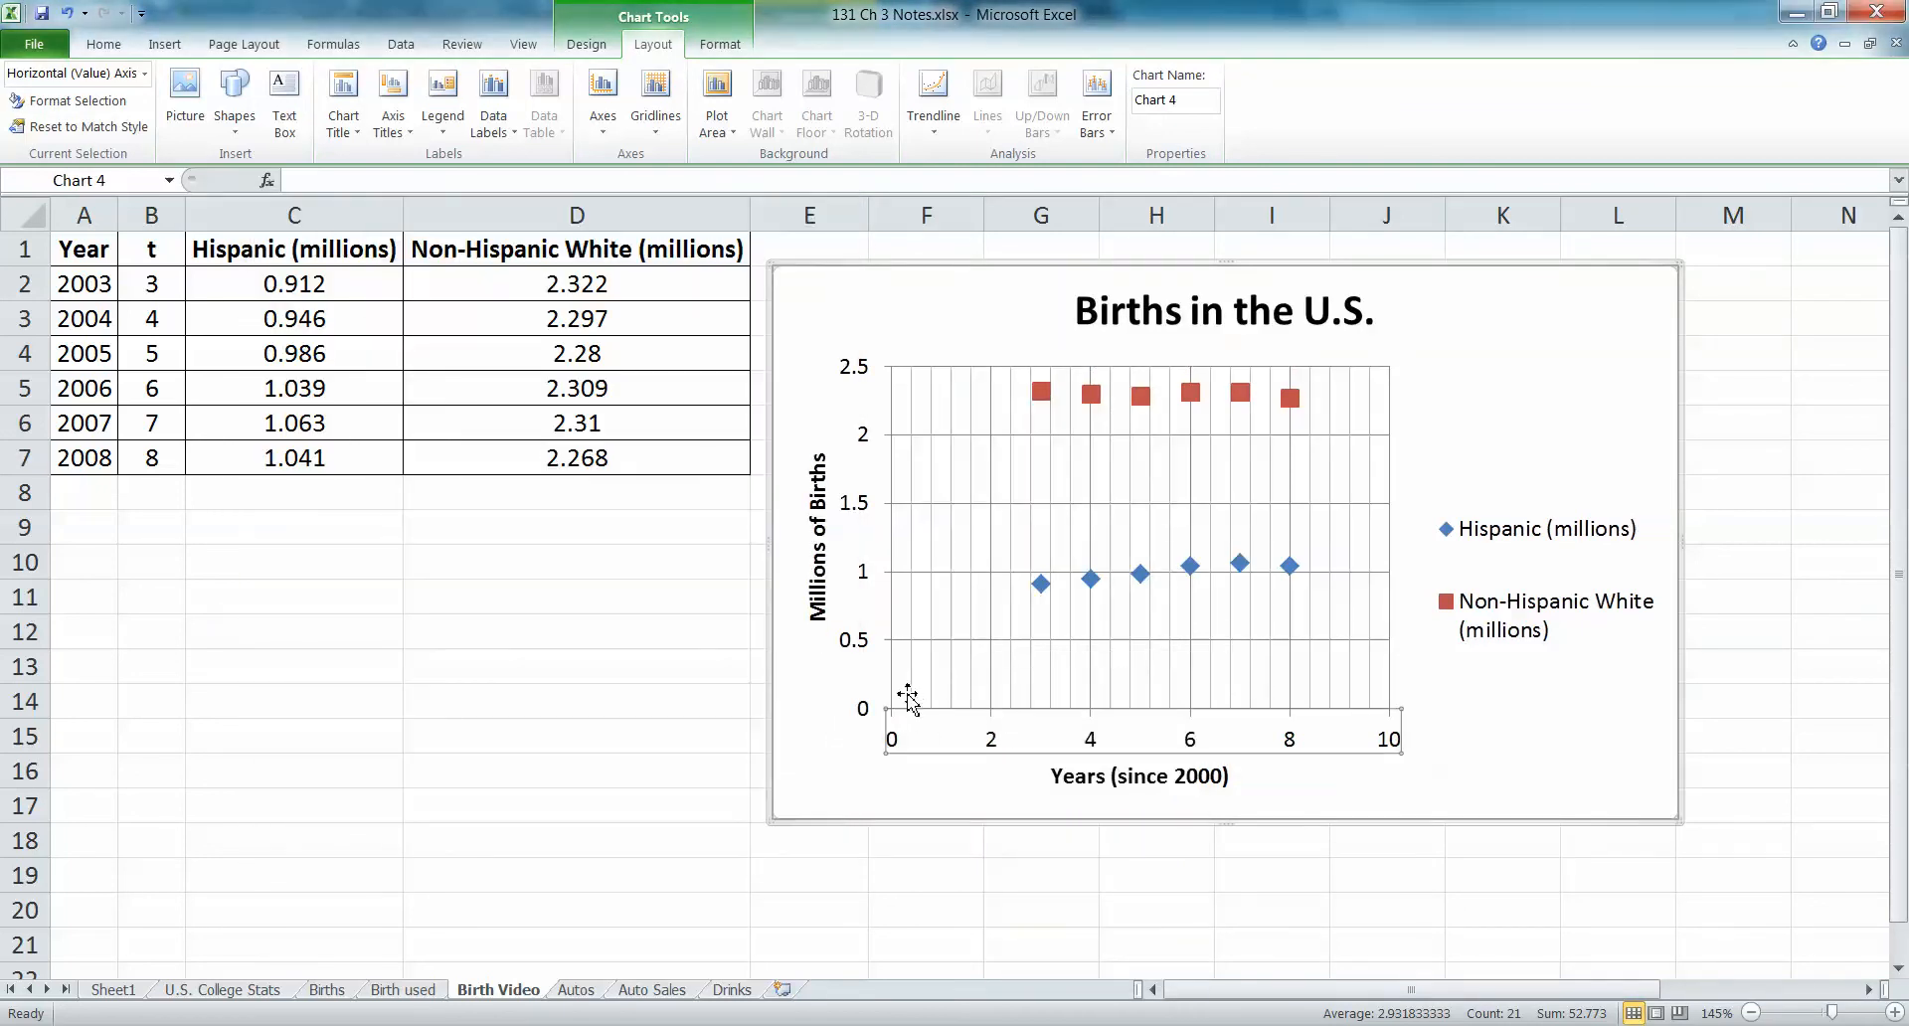
right_click(911, 694)
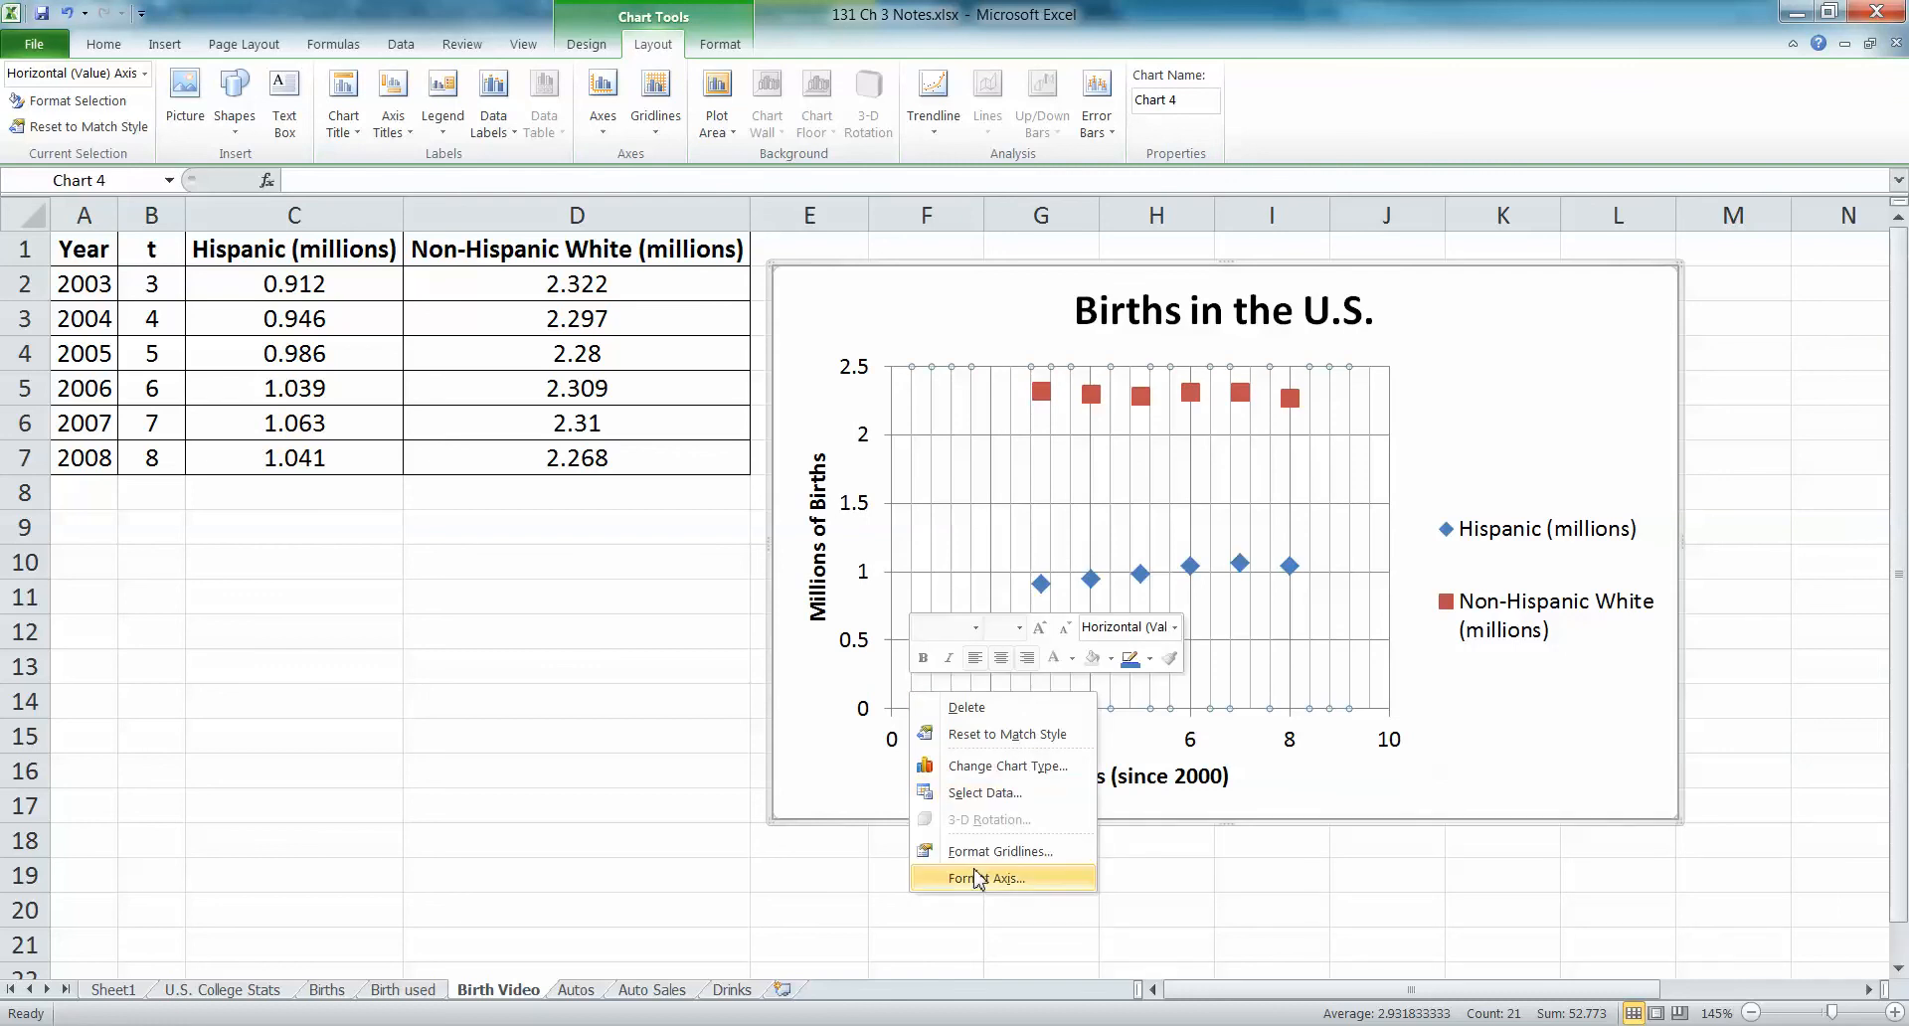
click(979, 851)
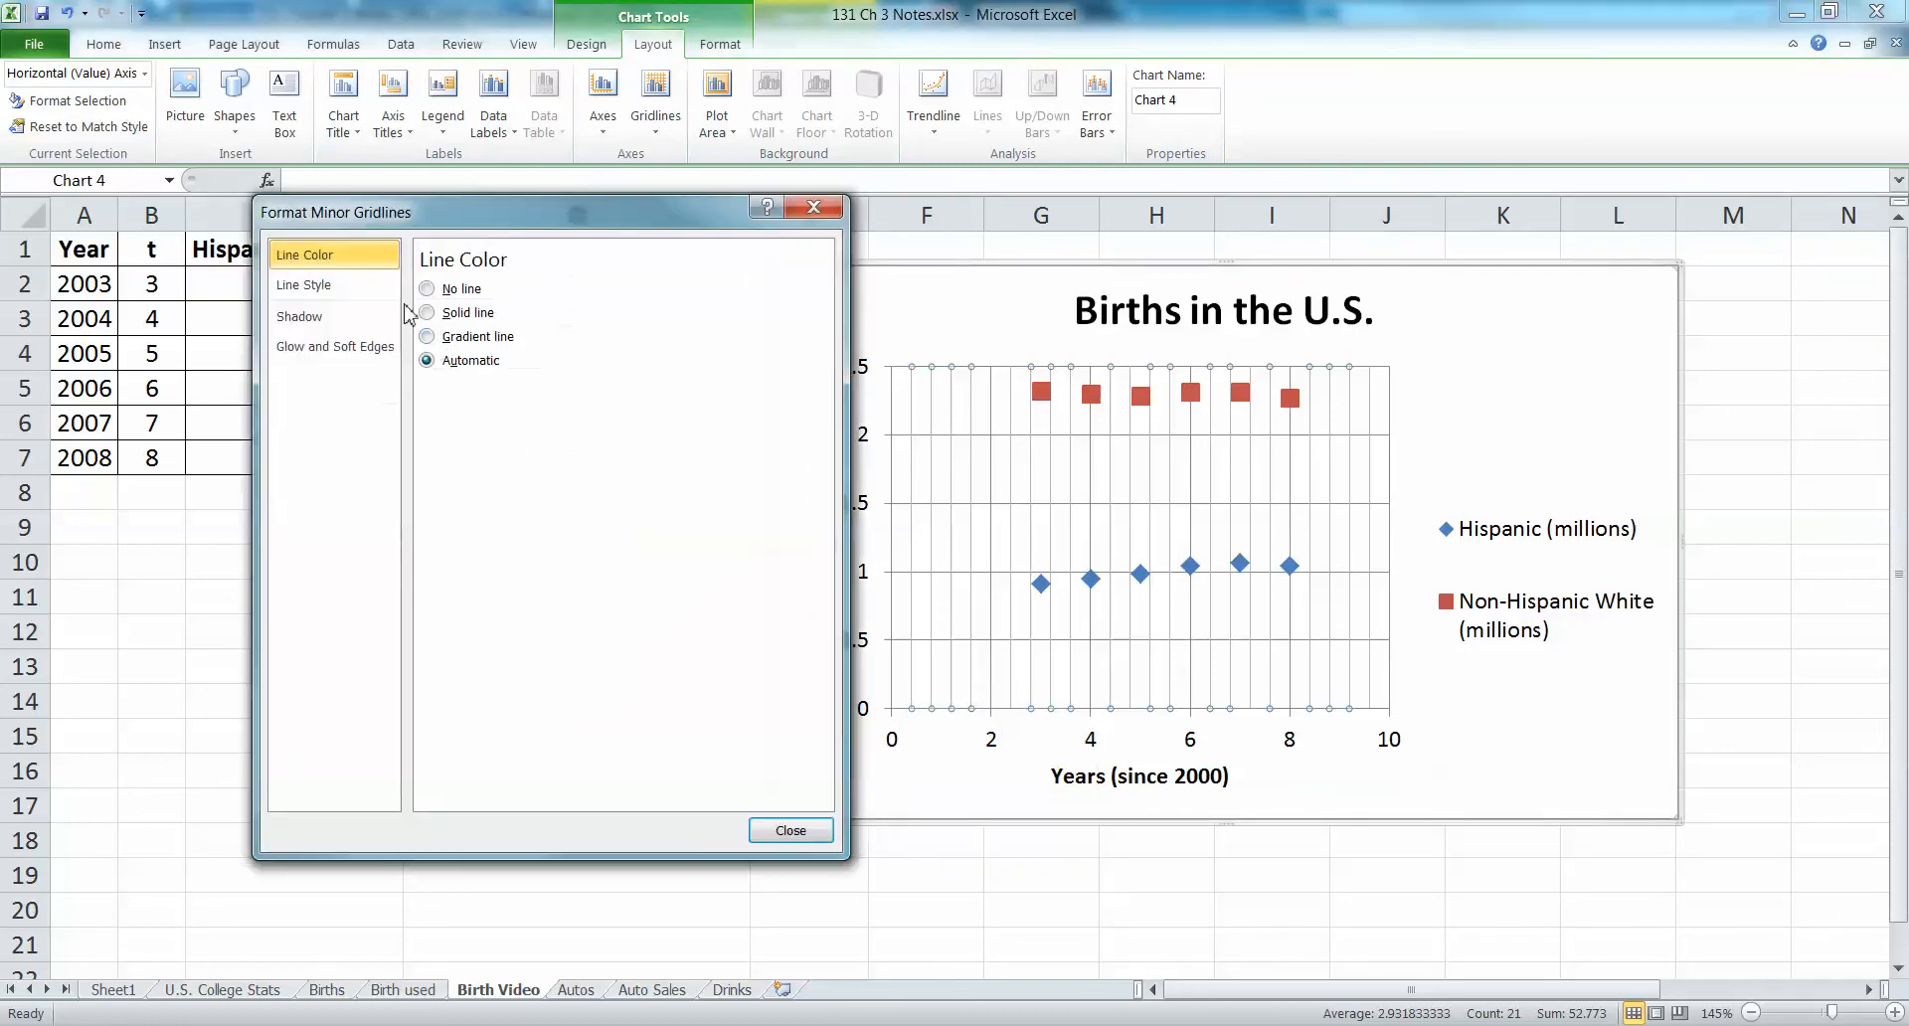
click(790, 830)
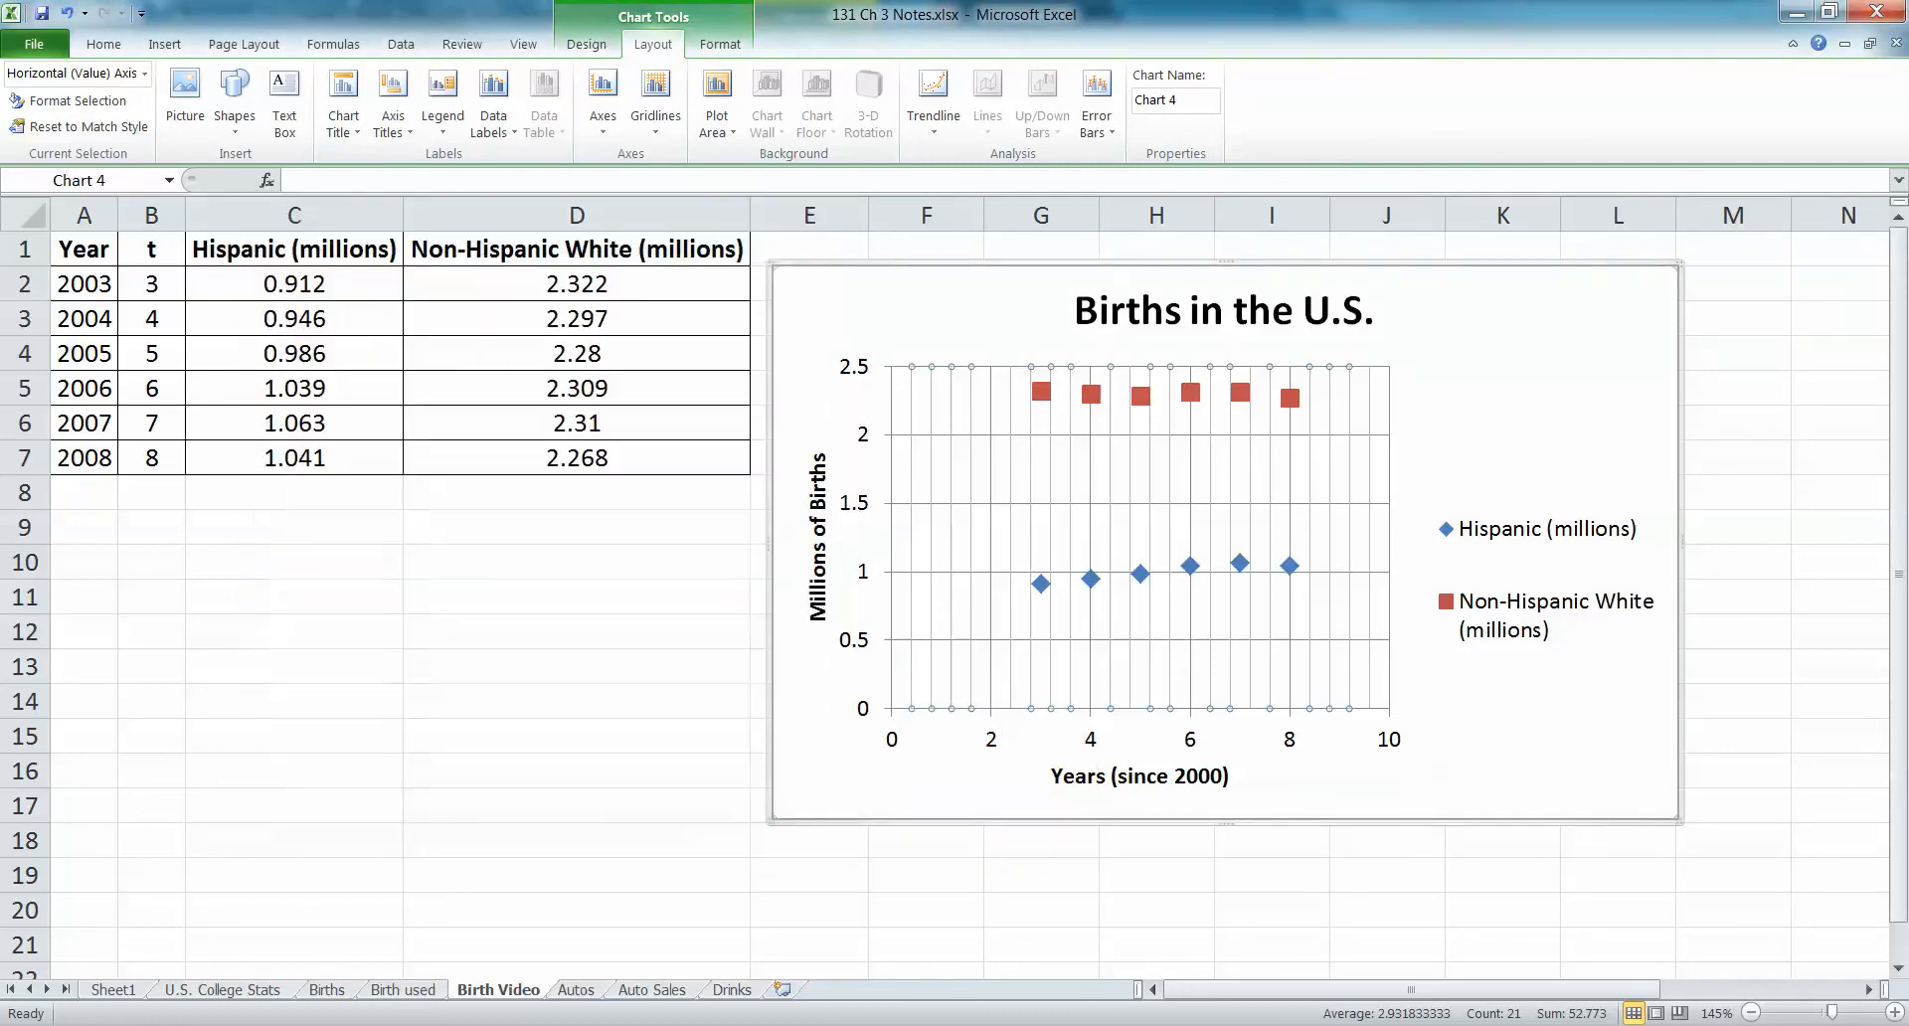
- Set the horizontal axis's minor unit to a fixed value of 1
right_click(1093, 748)
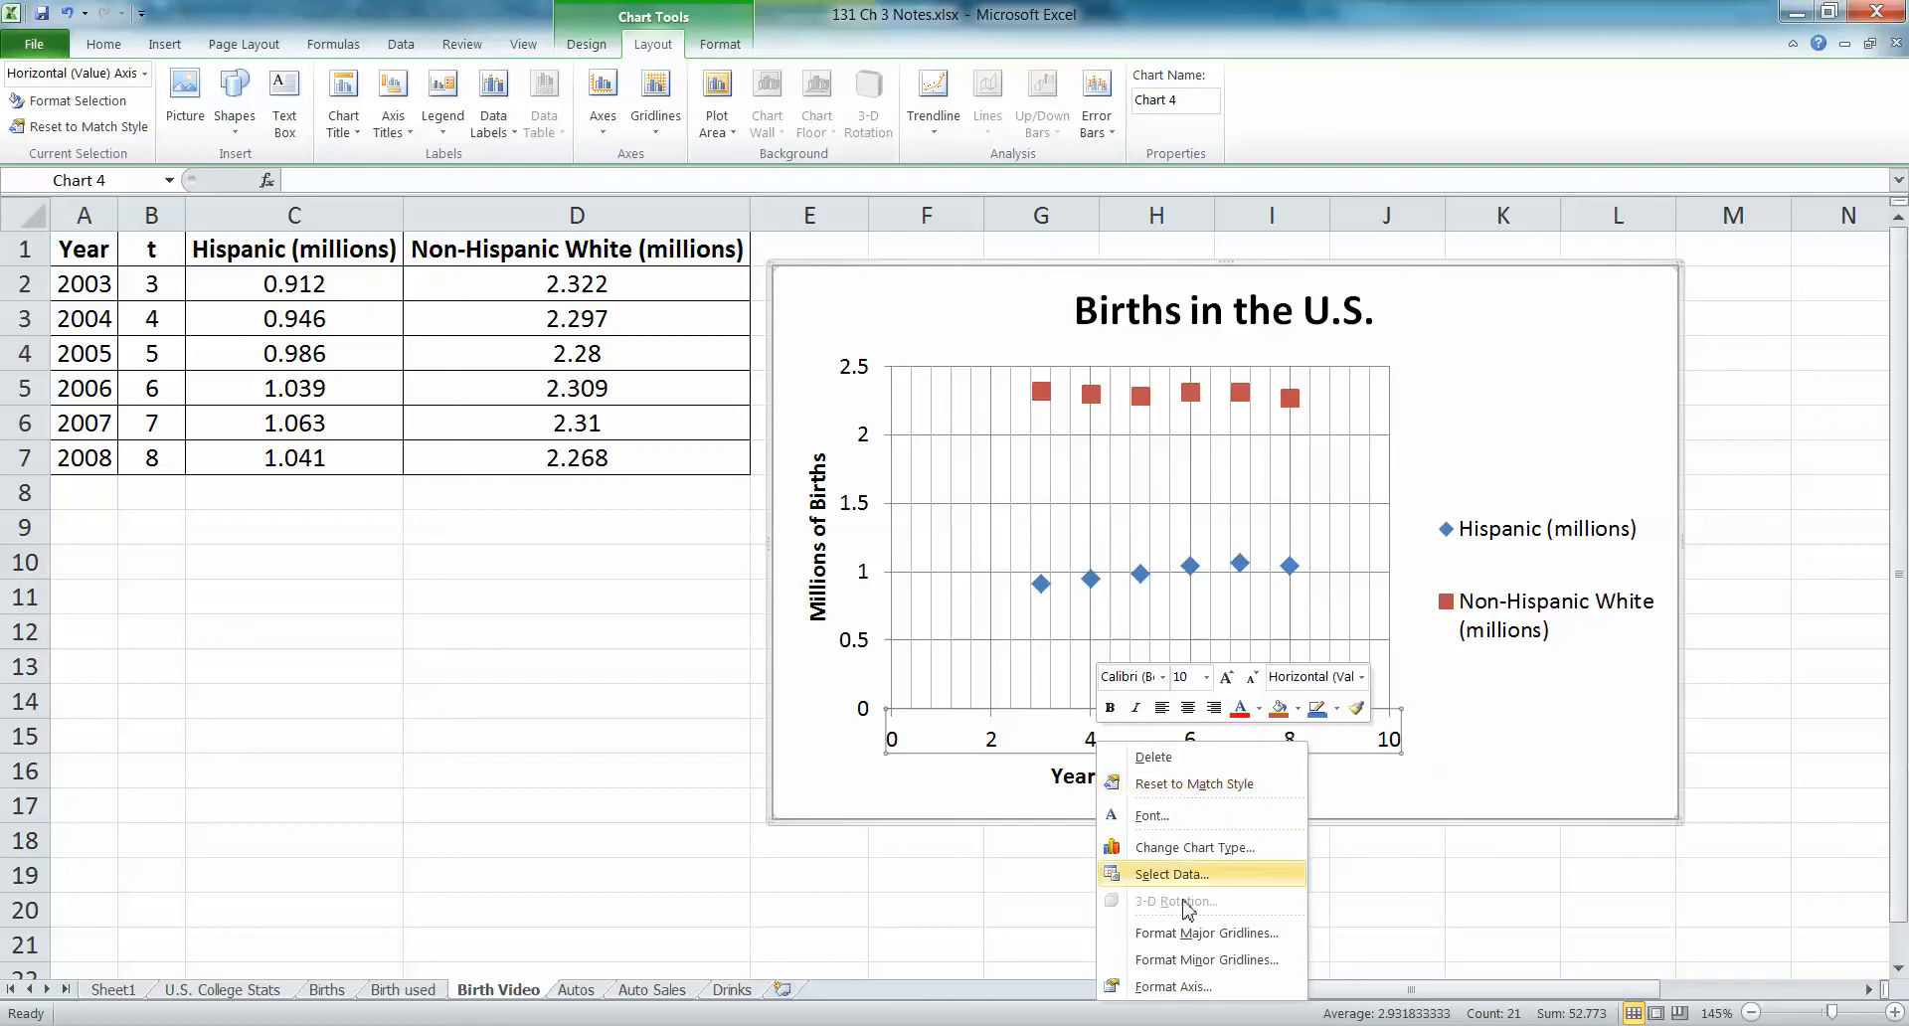
click(1193, 988)
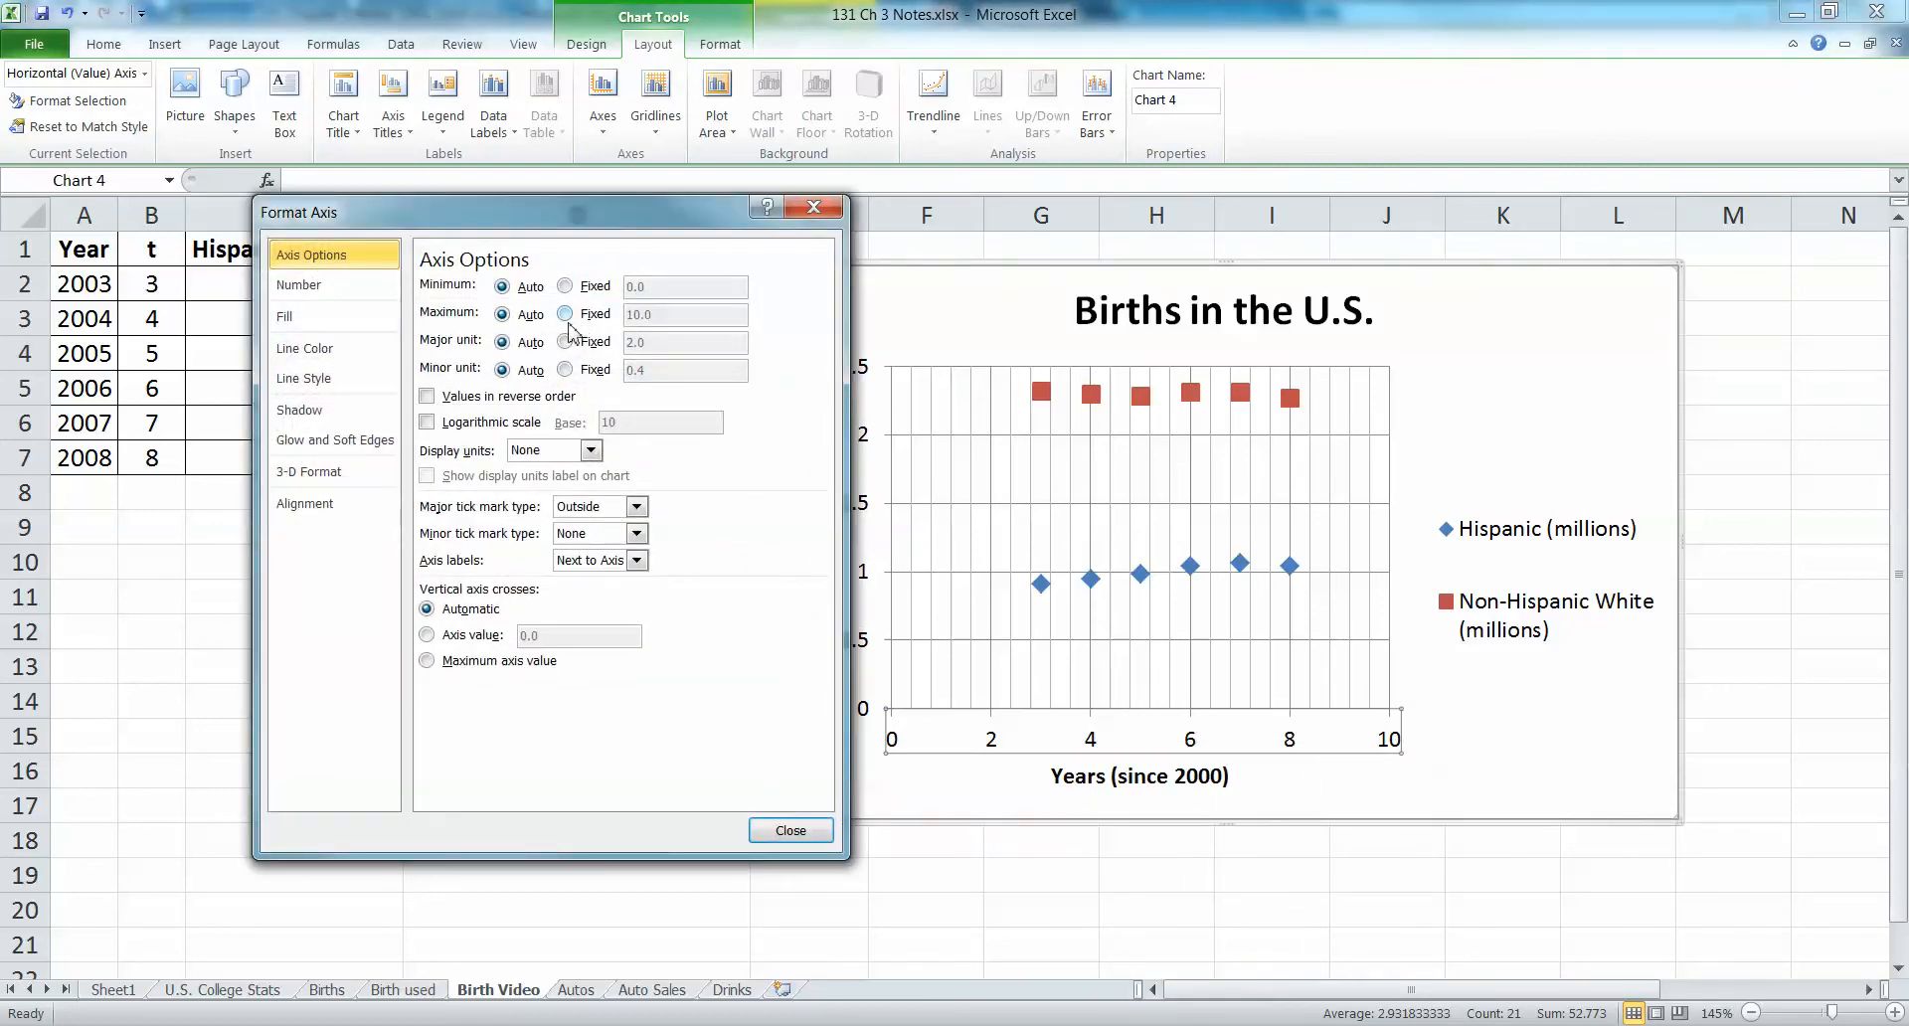
click(567, 370)
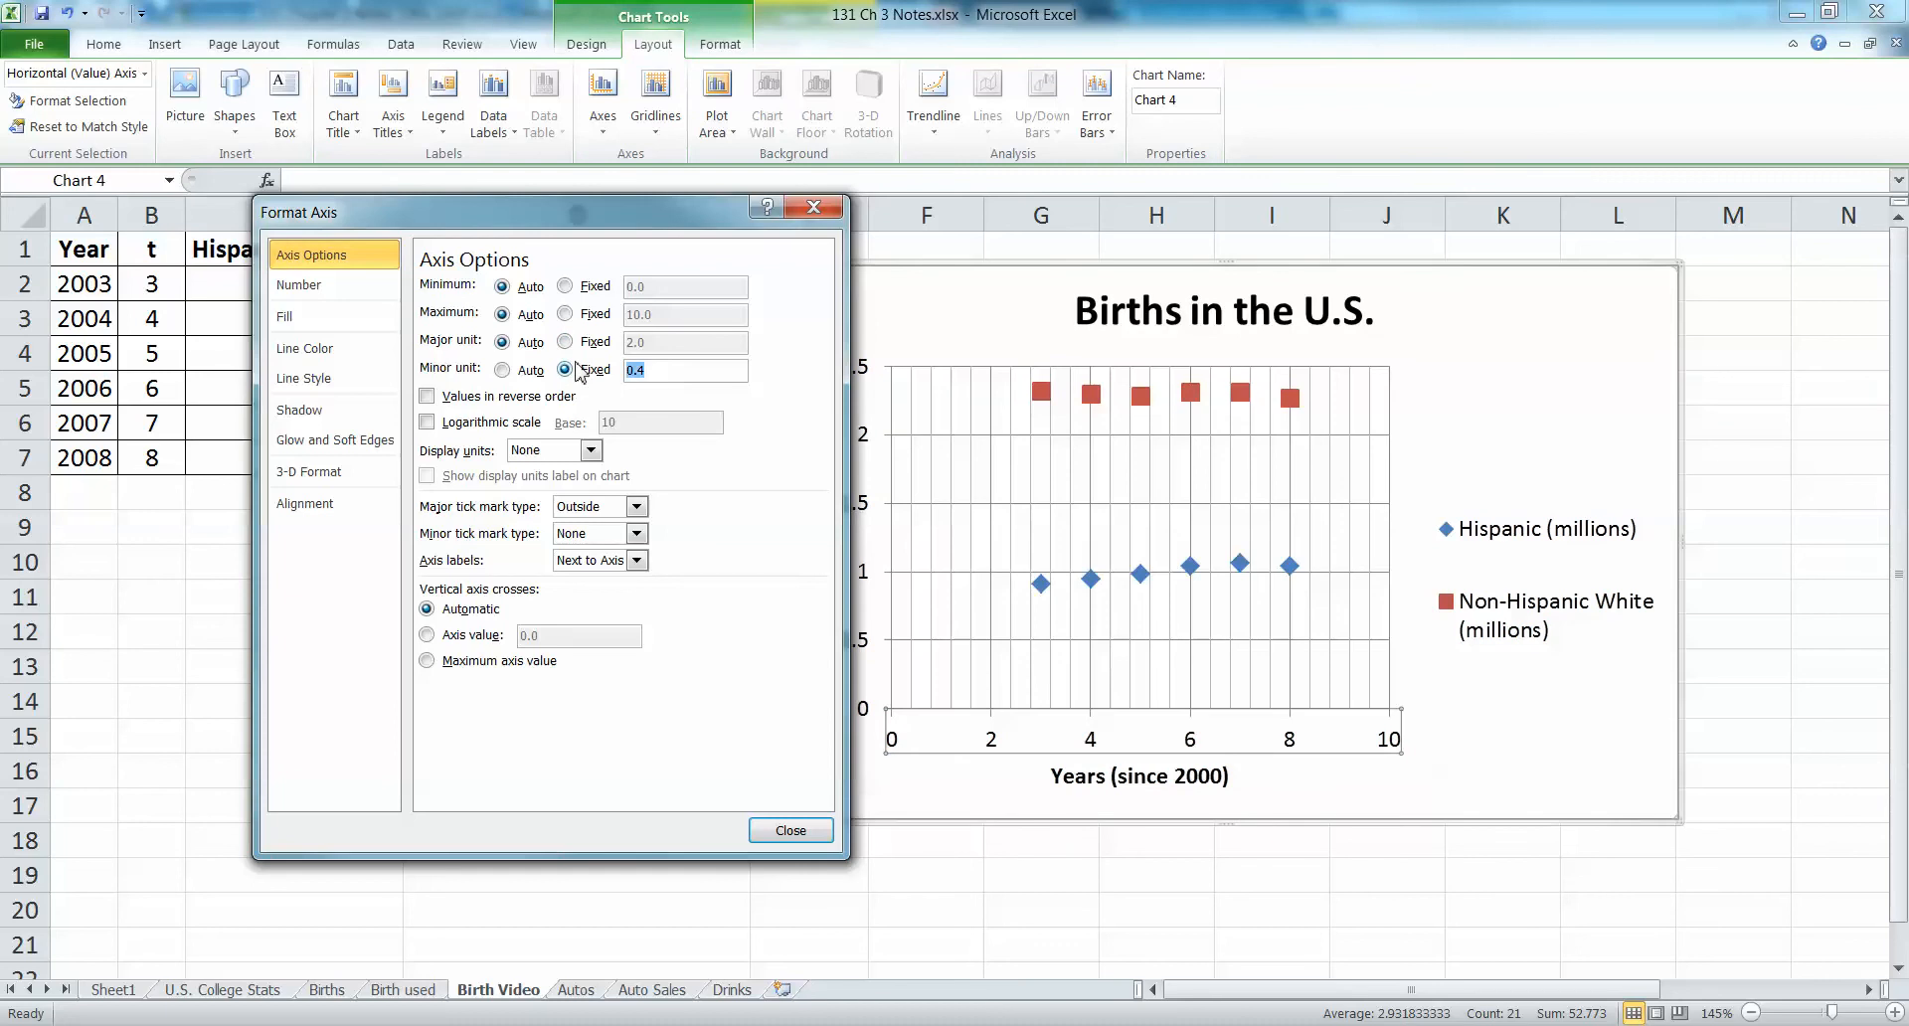
text(1)
click(755, 835)
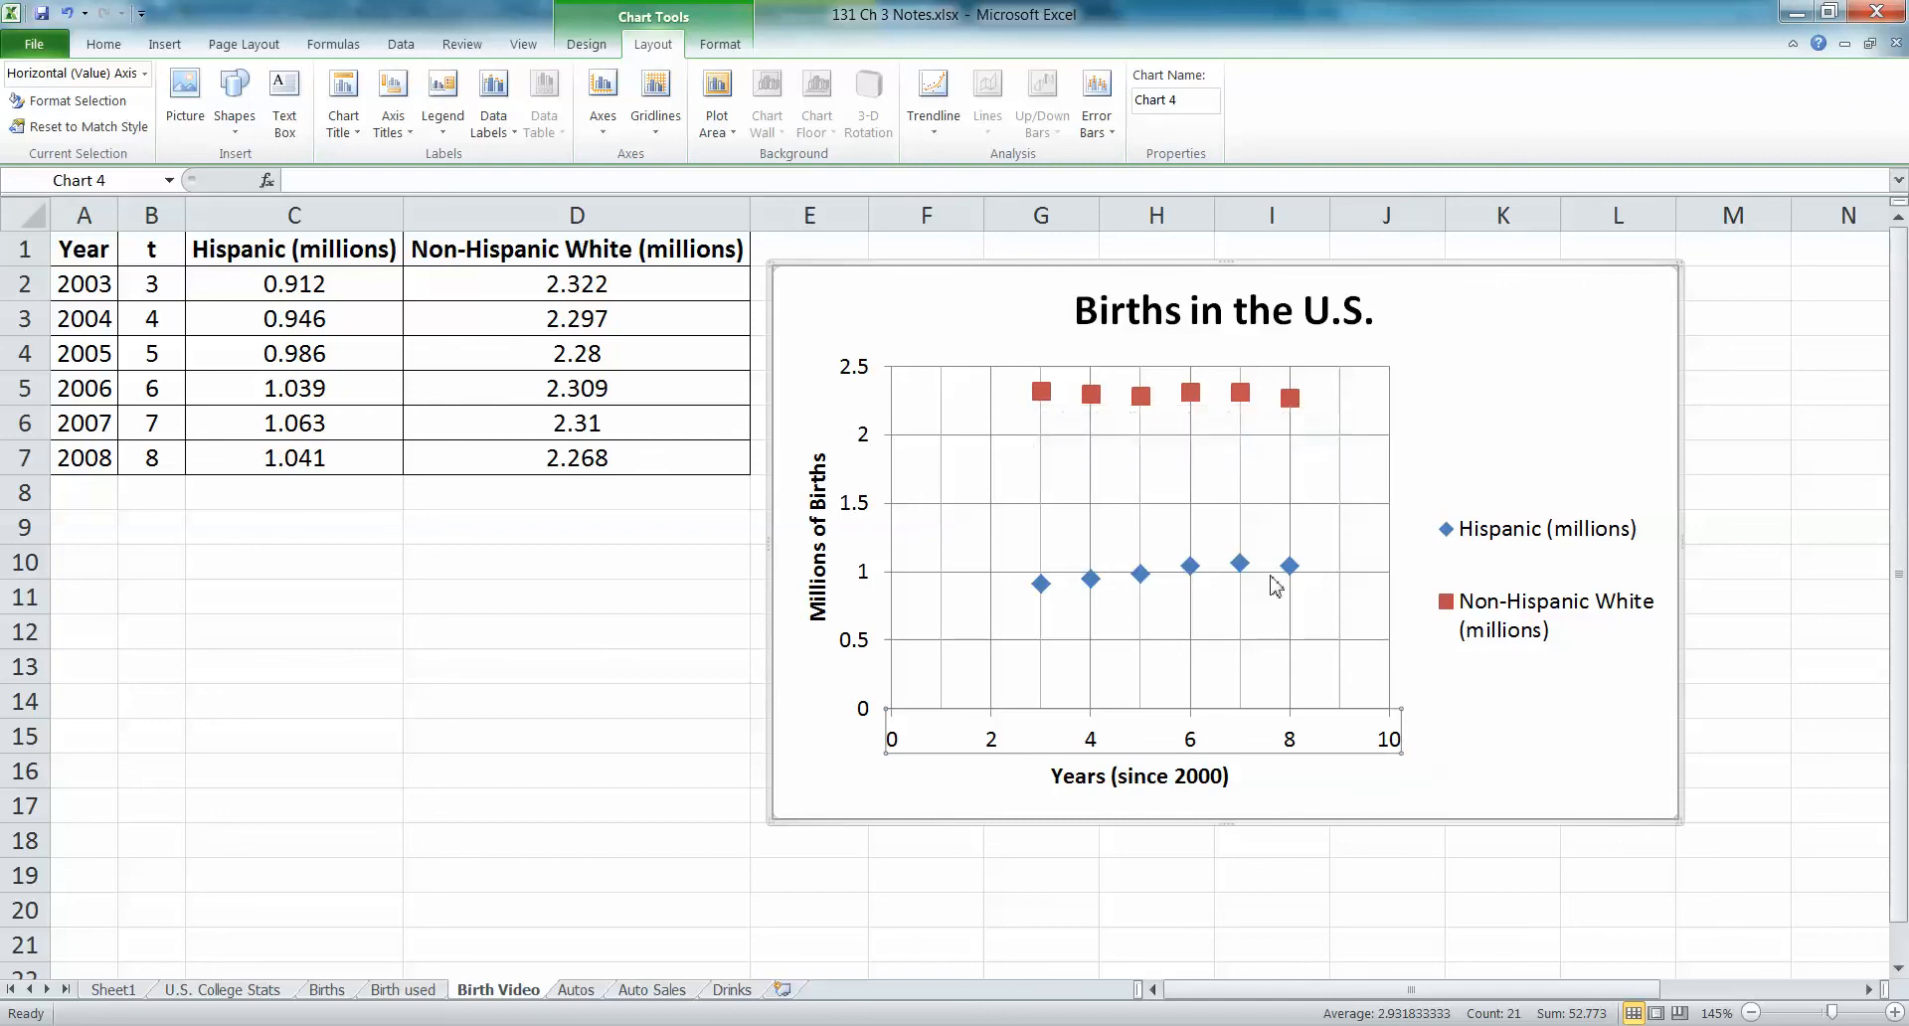
- Add a linear trendline to the Hispanic (millions) series and display its equation on the chart
click(1043, 395)
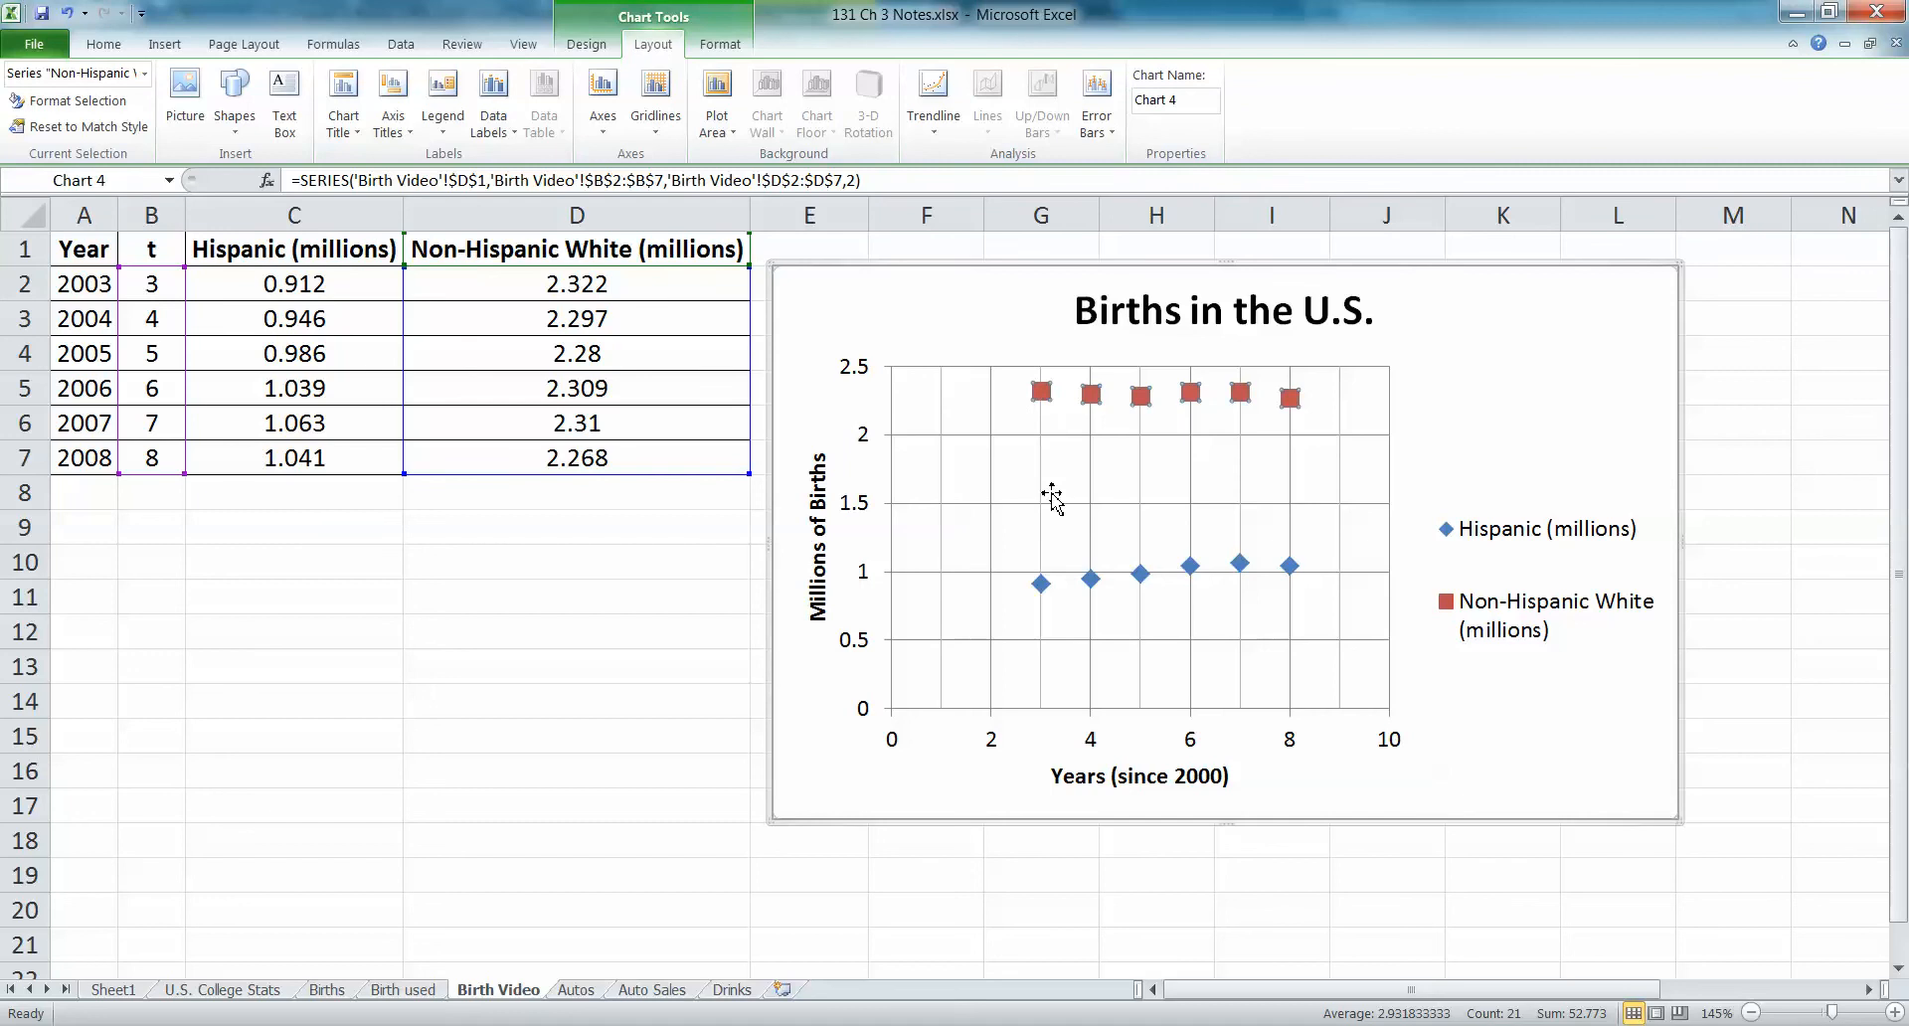
click(1040, 586)
right_click(1040, 587)
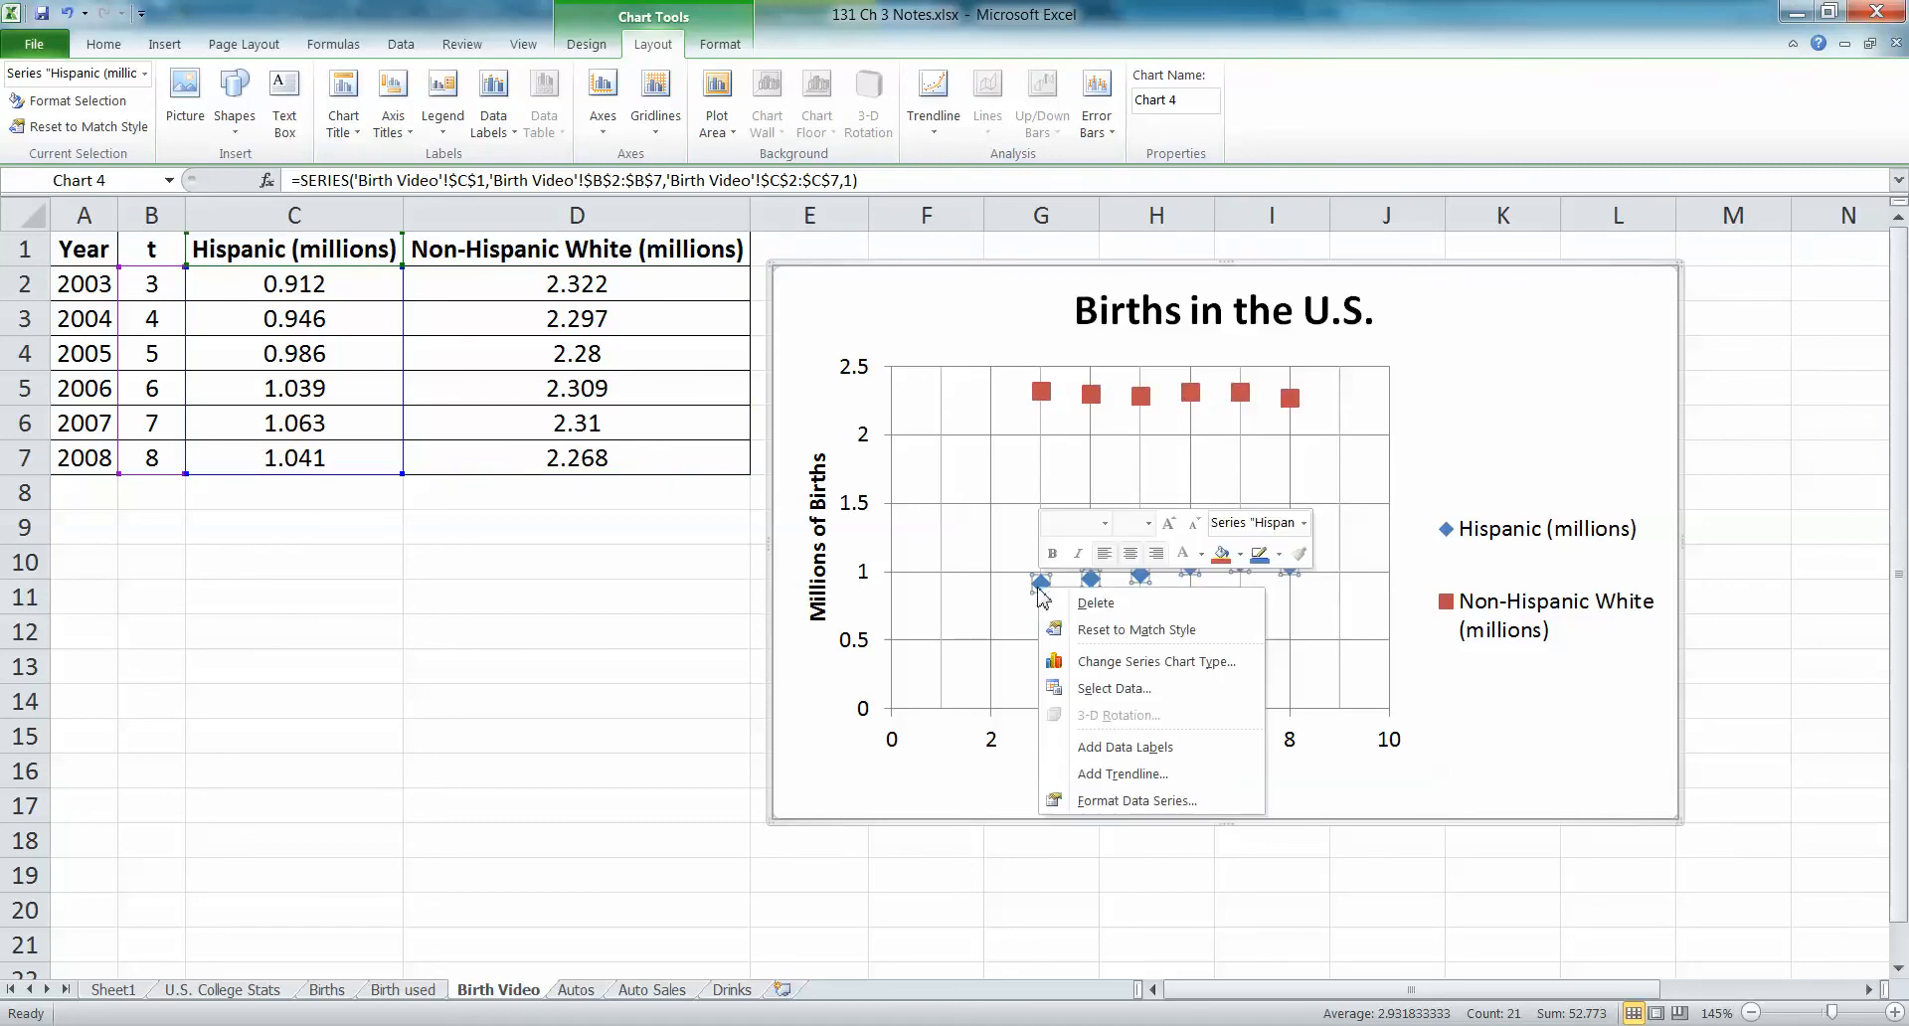
click(1102, 784)
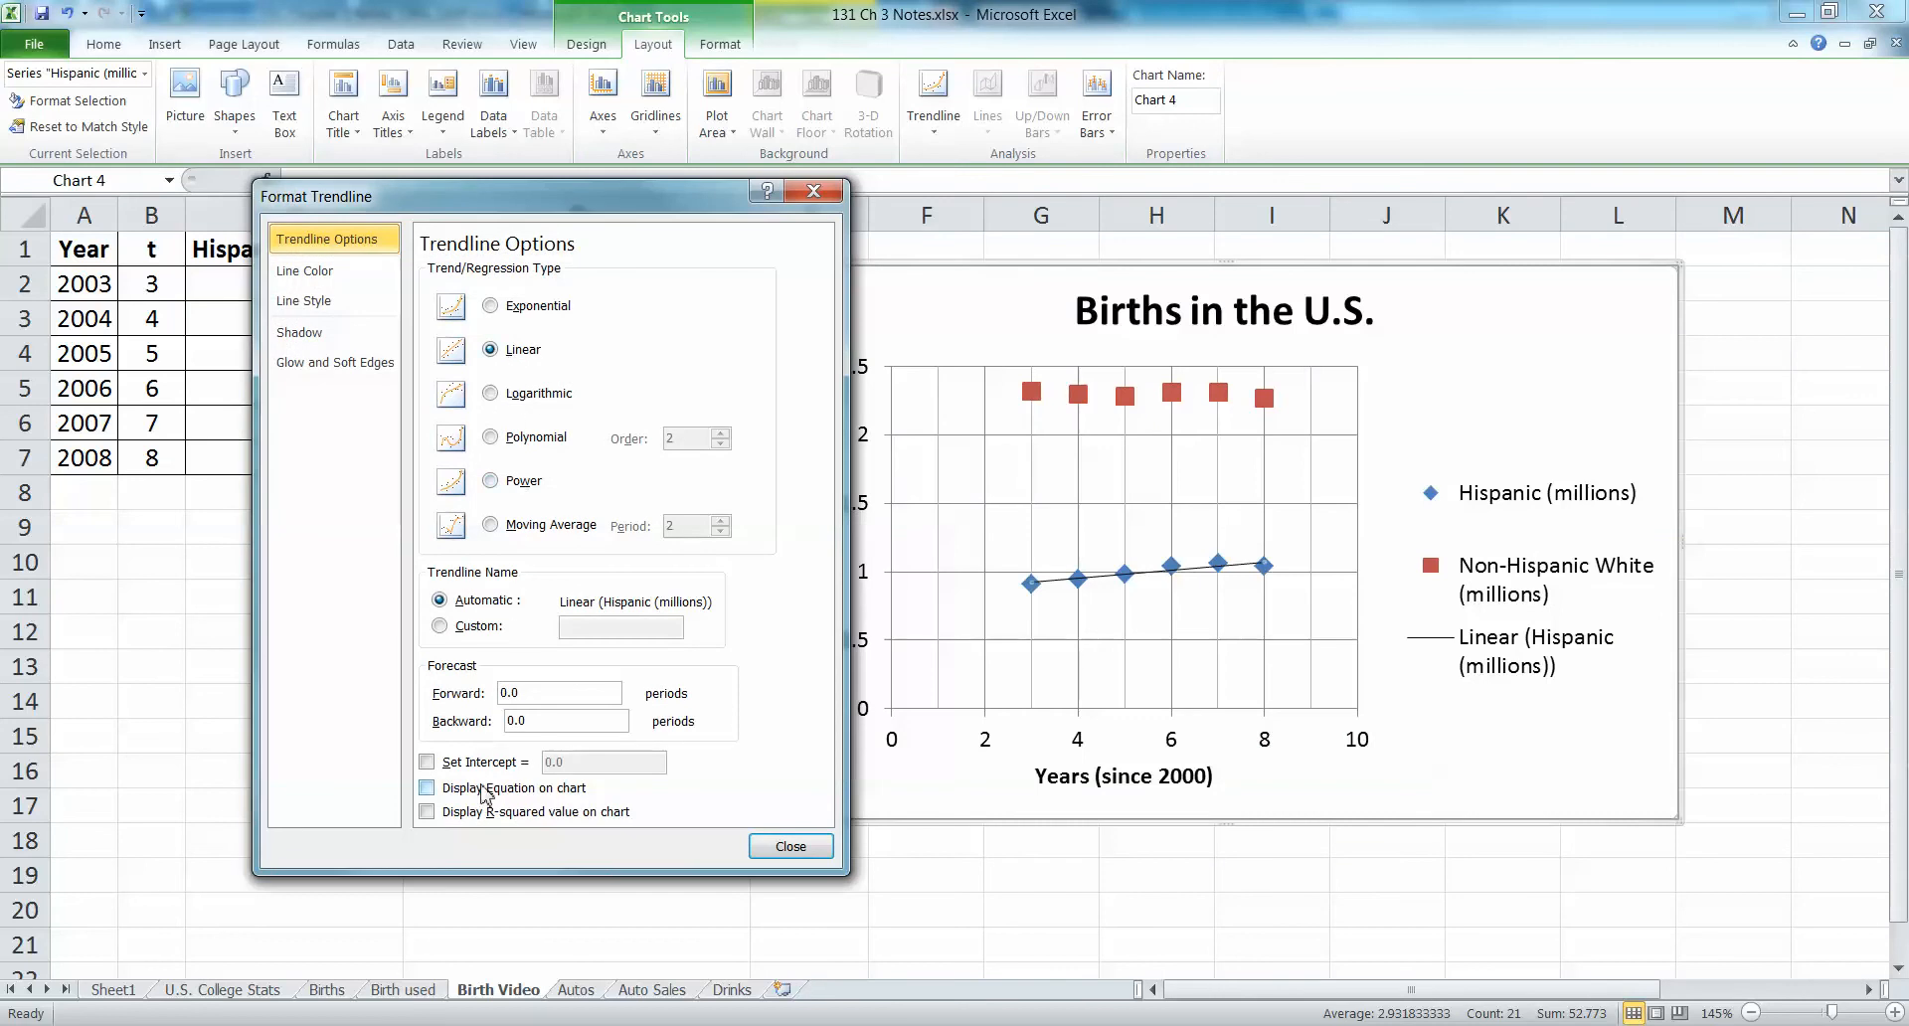
click(427, 788)
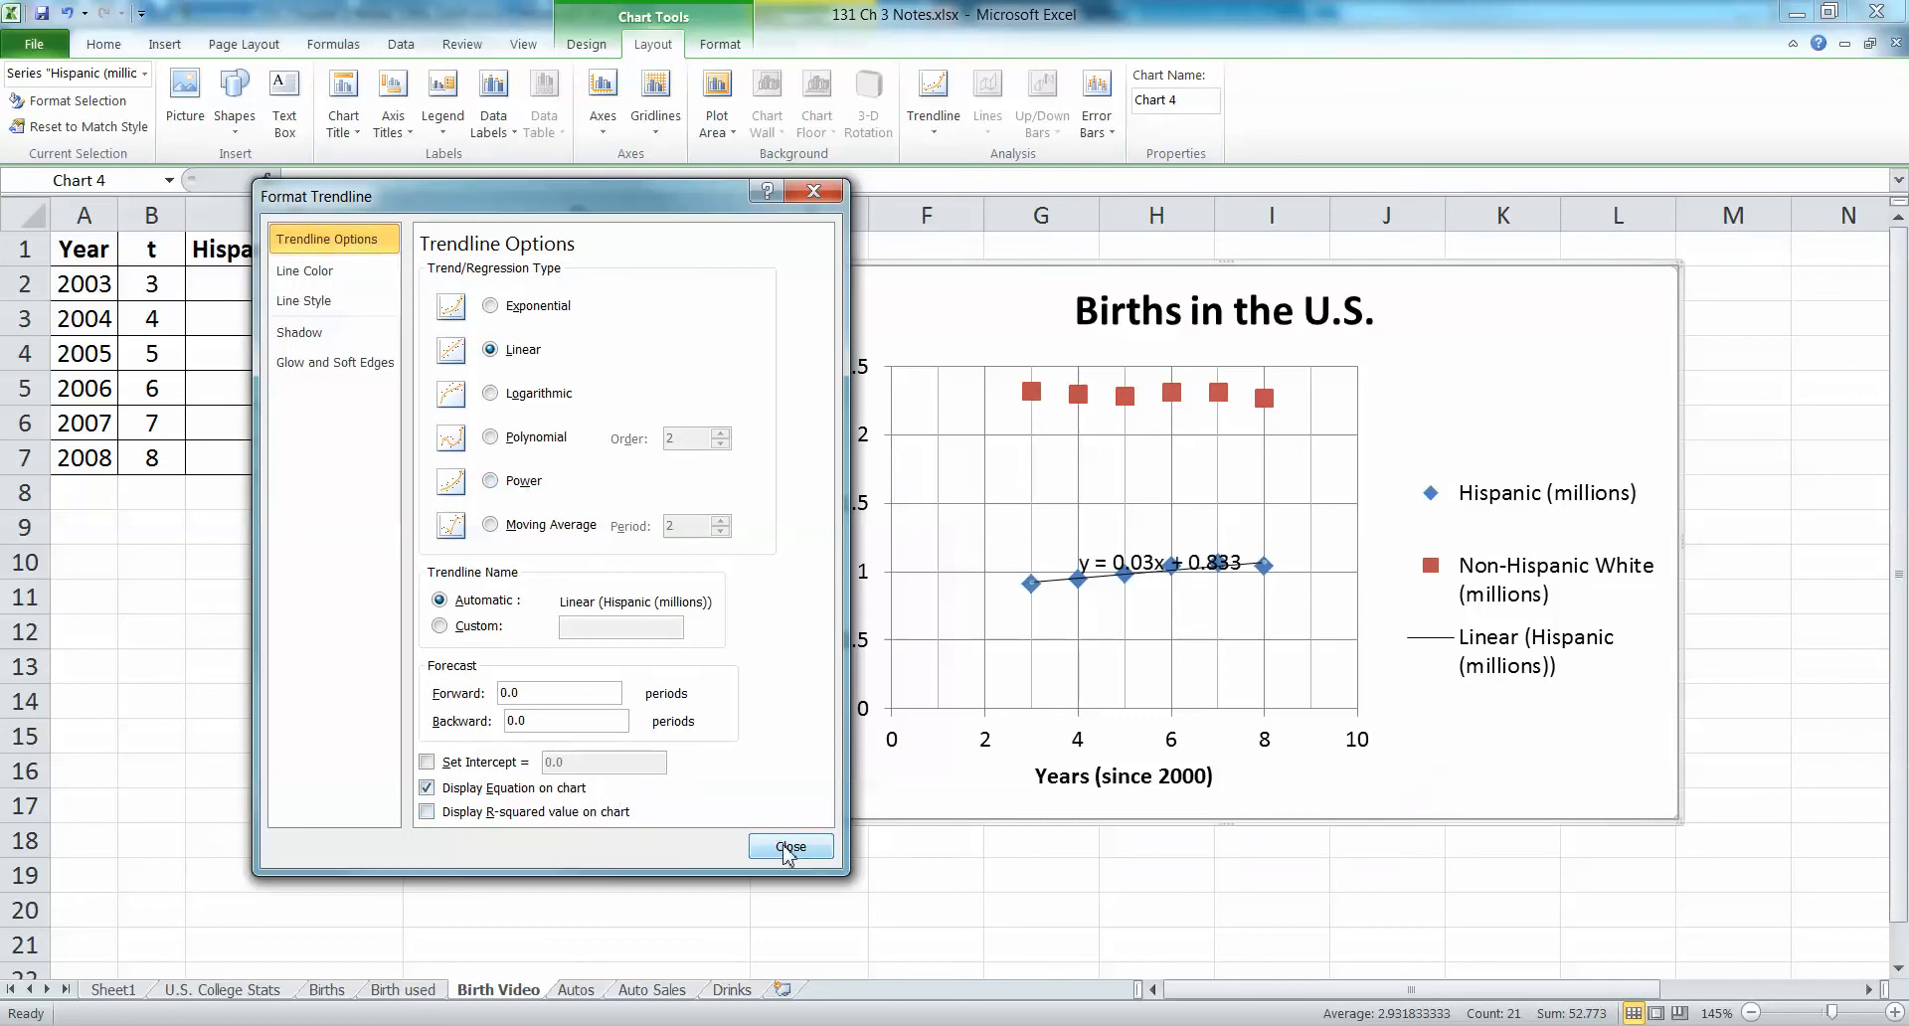
- Extend the Hispanic trendline's forecast 4 periods forward and 2 periods backward
drag(546, 692, 469, 678)
text(2)
drag(541, 727, 445, 717)
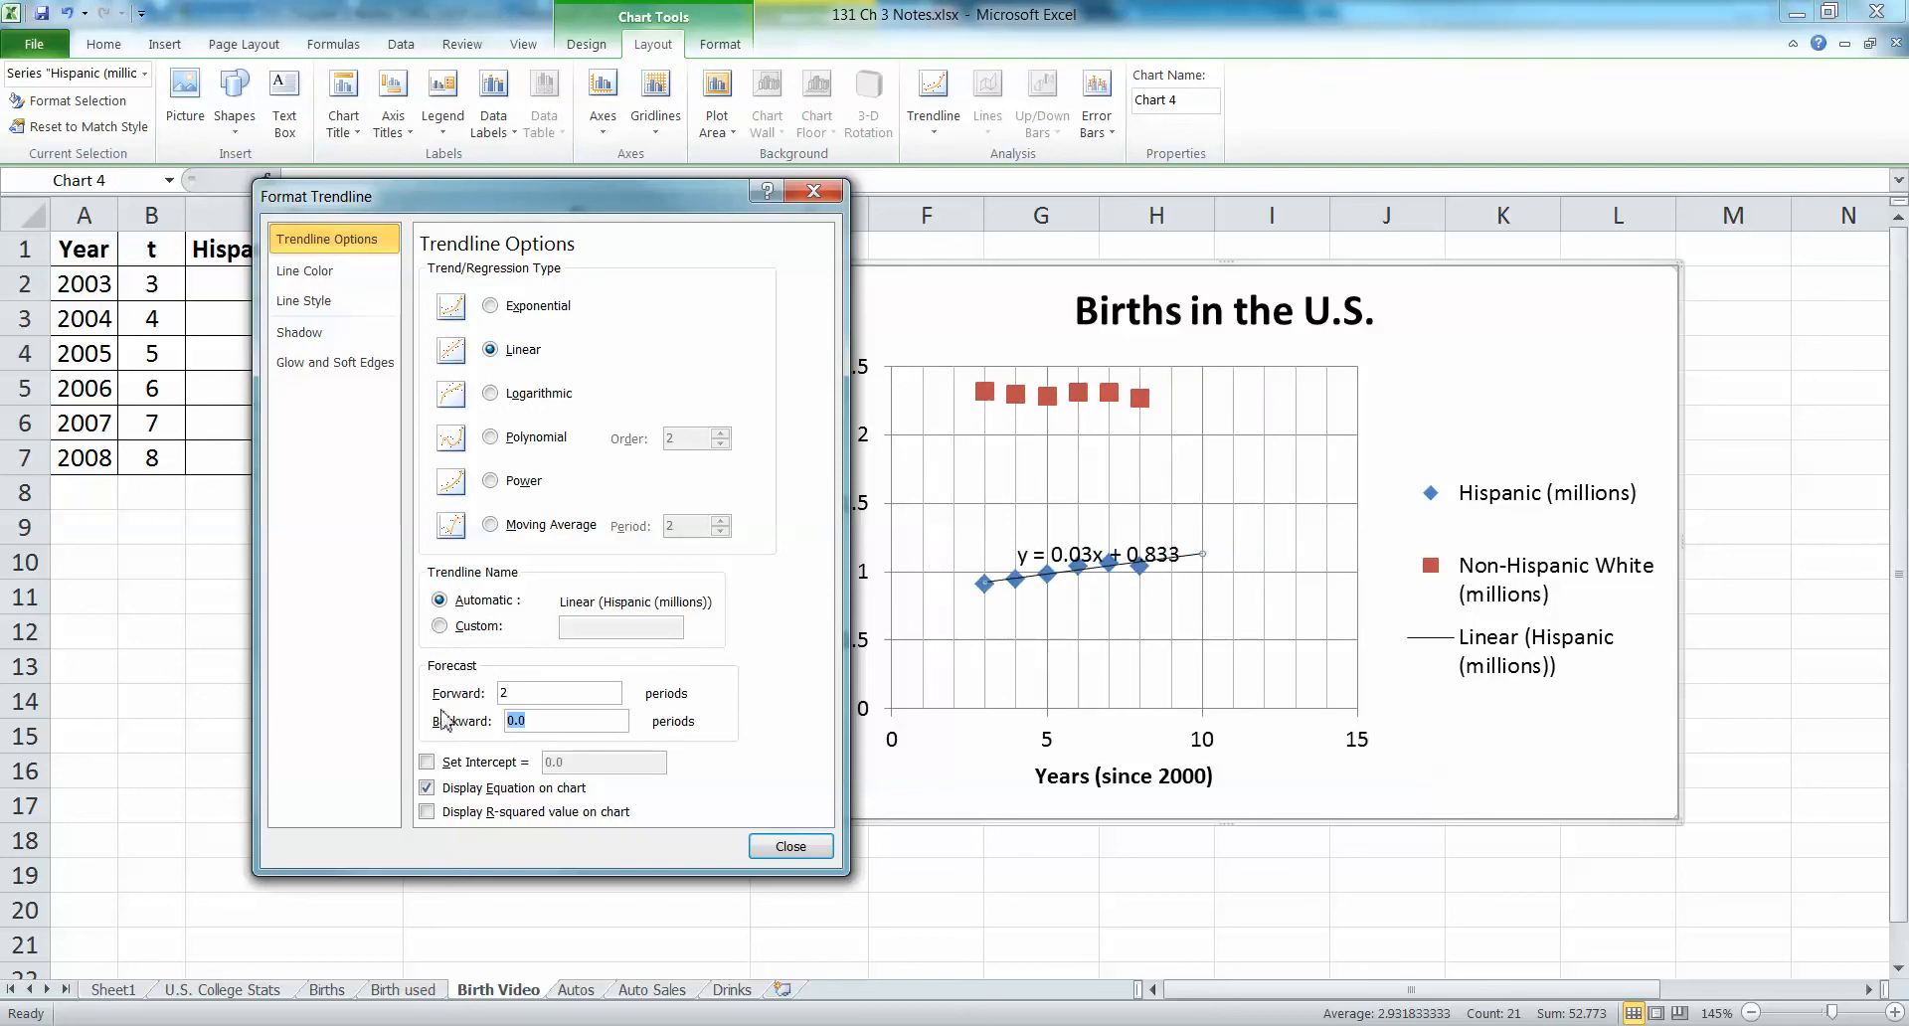
text(2)
click(579, 687)
drag(540, 703, 477, 699)
text(4)
key(Return)
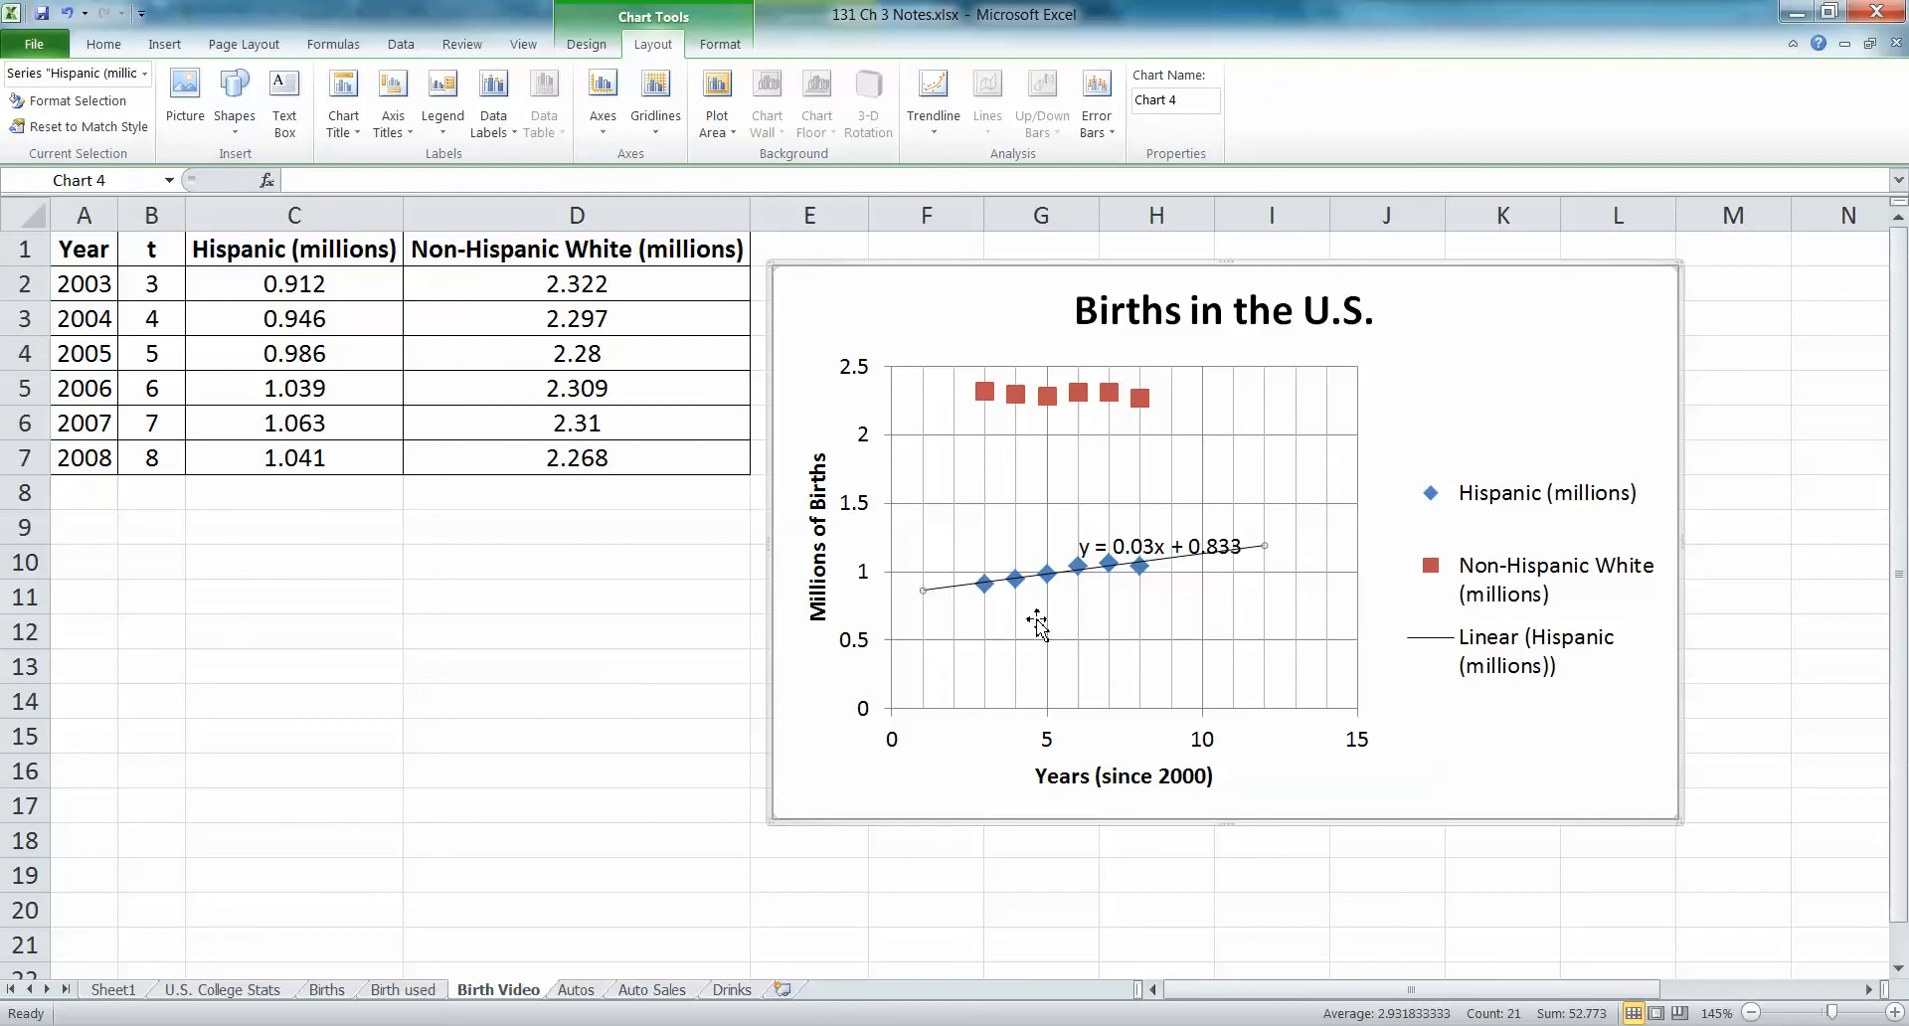
- Move the Hispanic trendline's equation just below its line and make it bold
drag(1170, 560, 1166, 599)
click(104, 43)
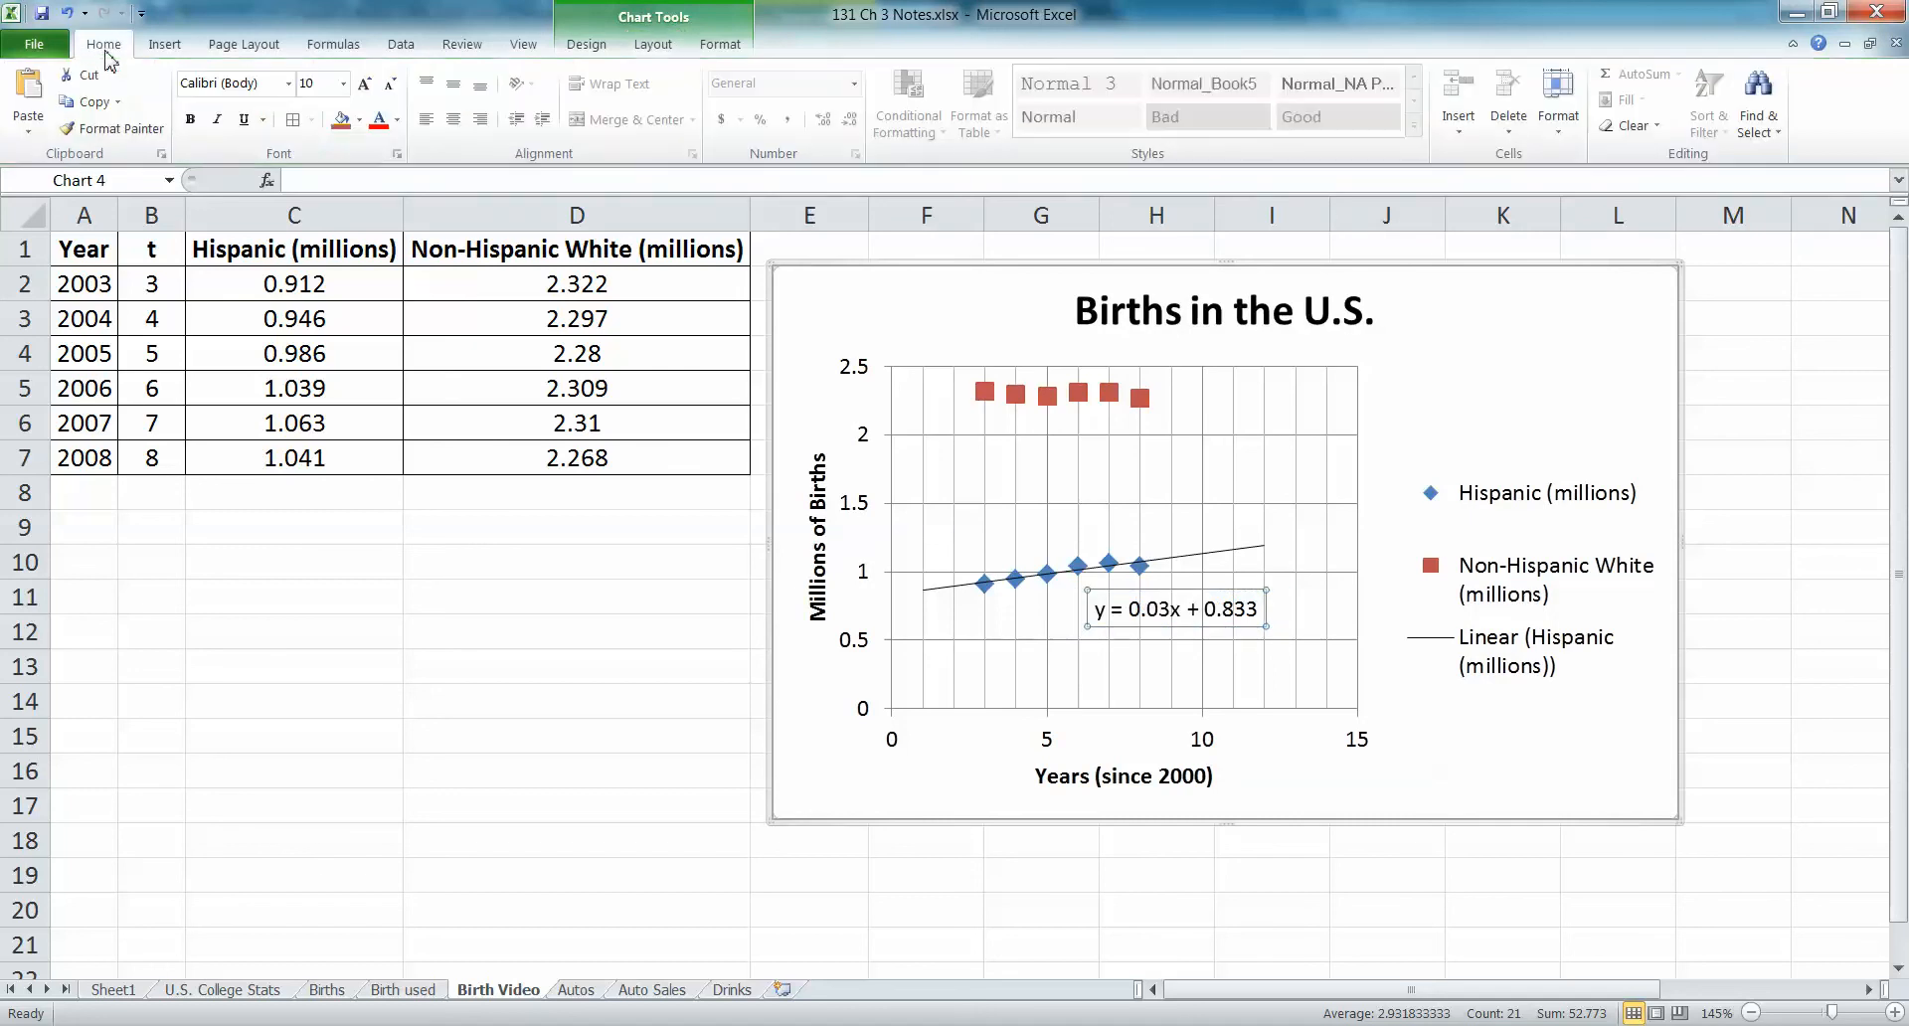
click(190, 118)
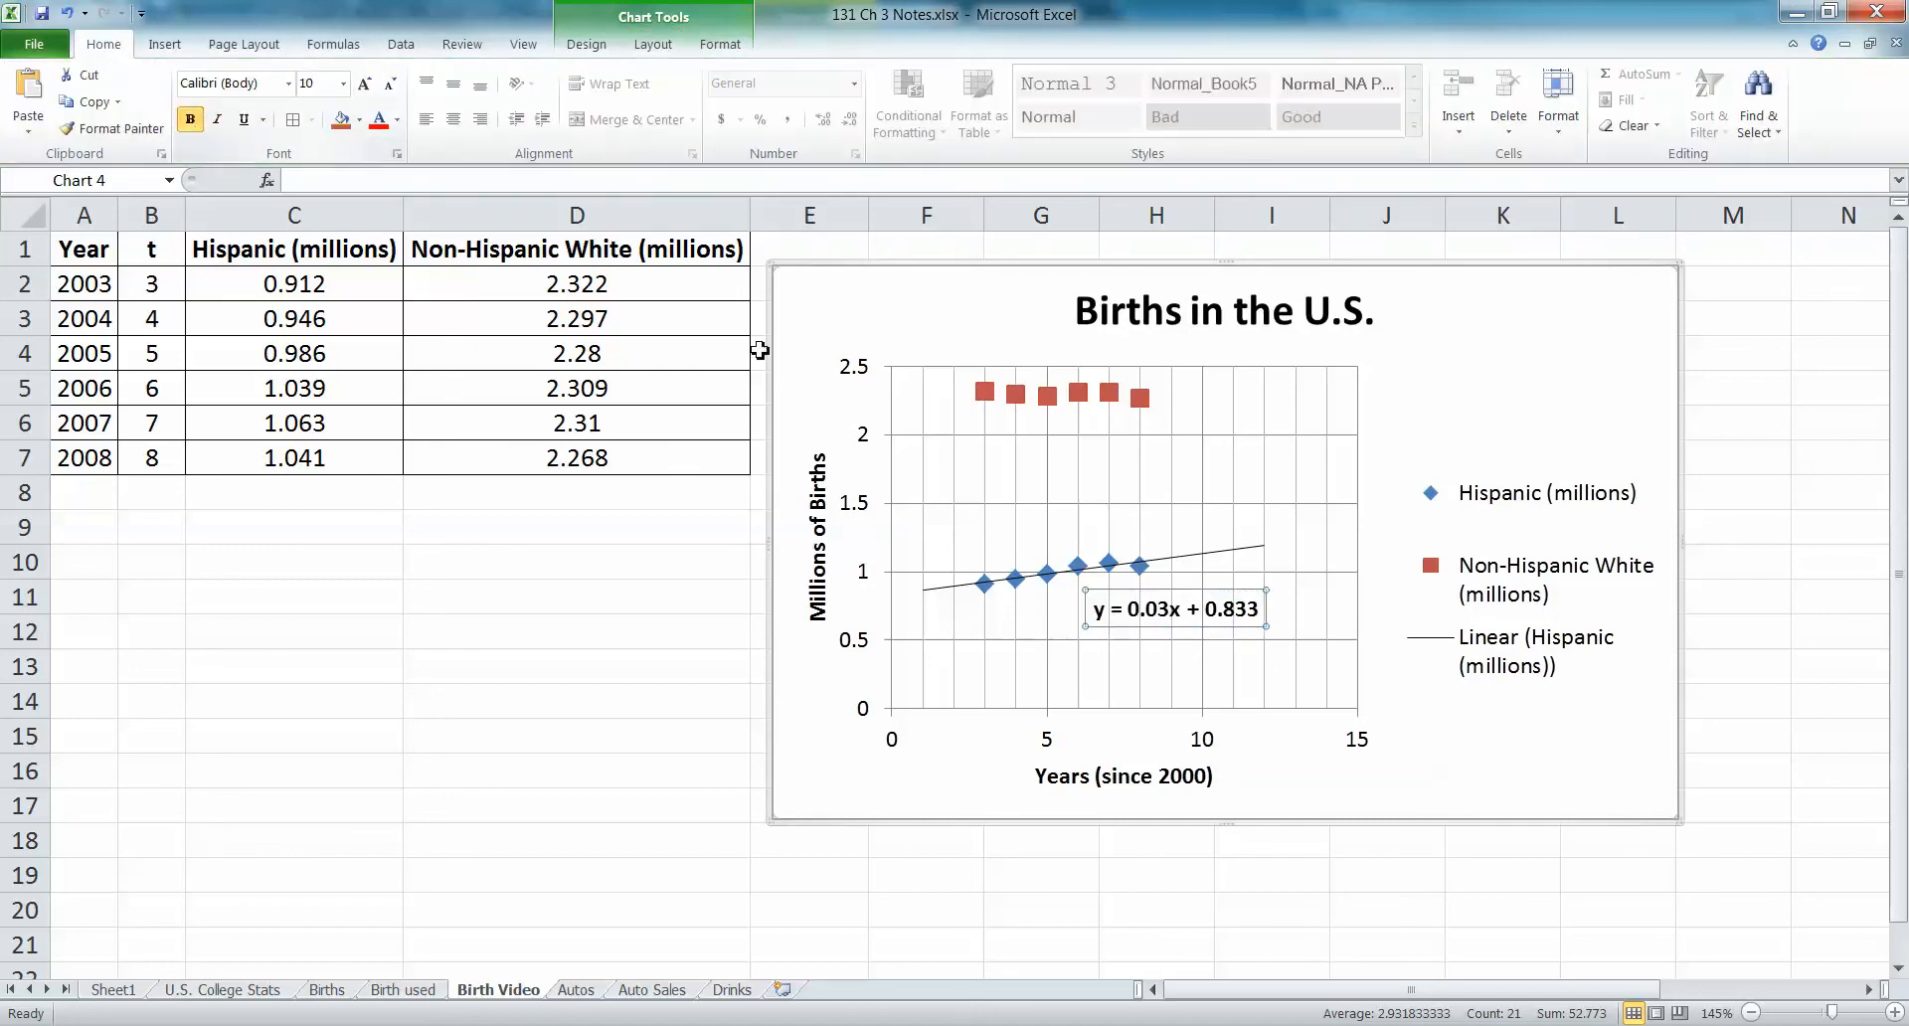
- Format the Hispanic trendline's equation label as Number with 3 decimal places
double_click(1167, 604)
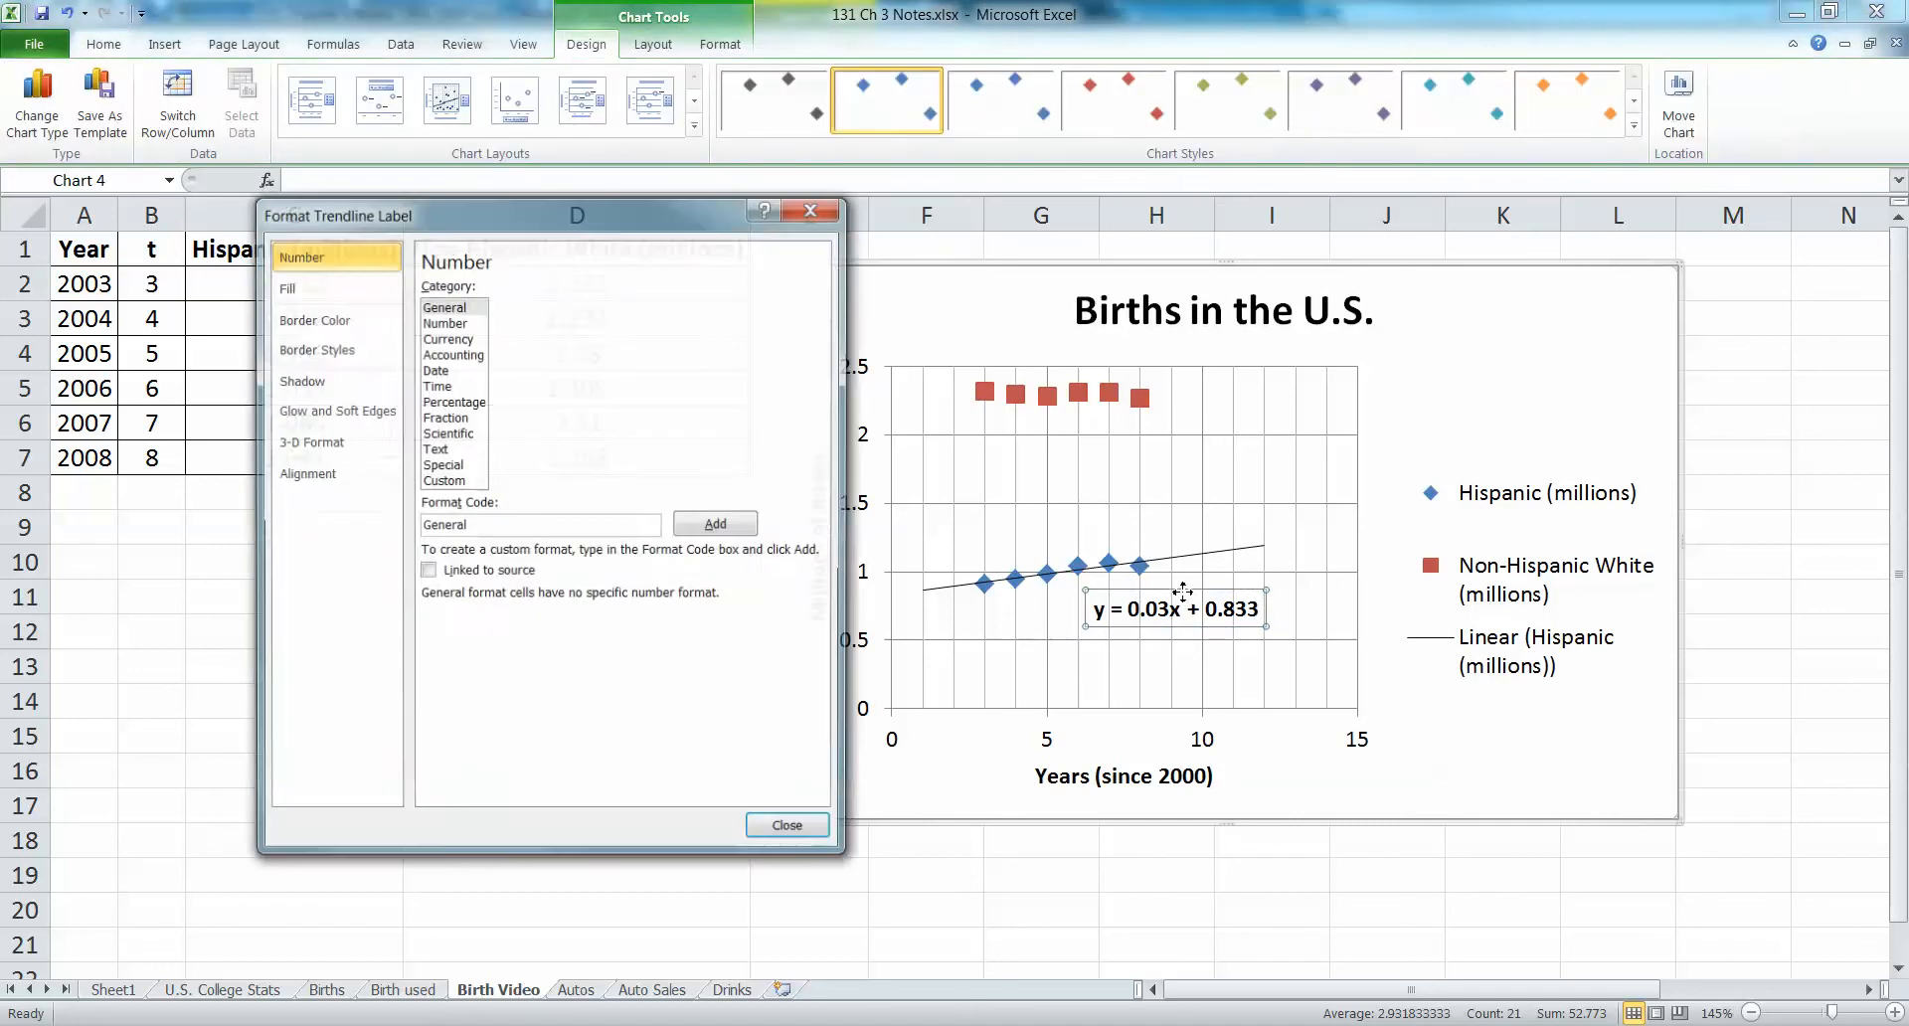
click(443, 321)
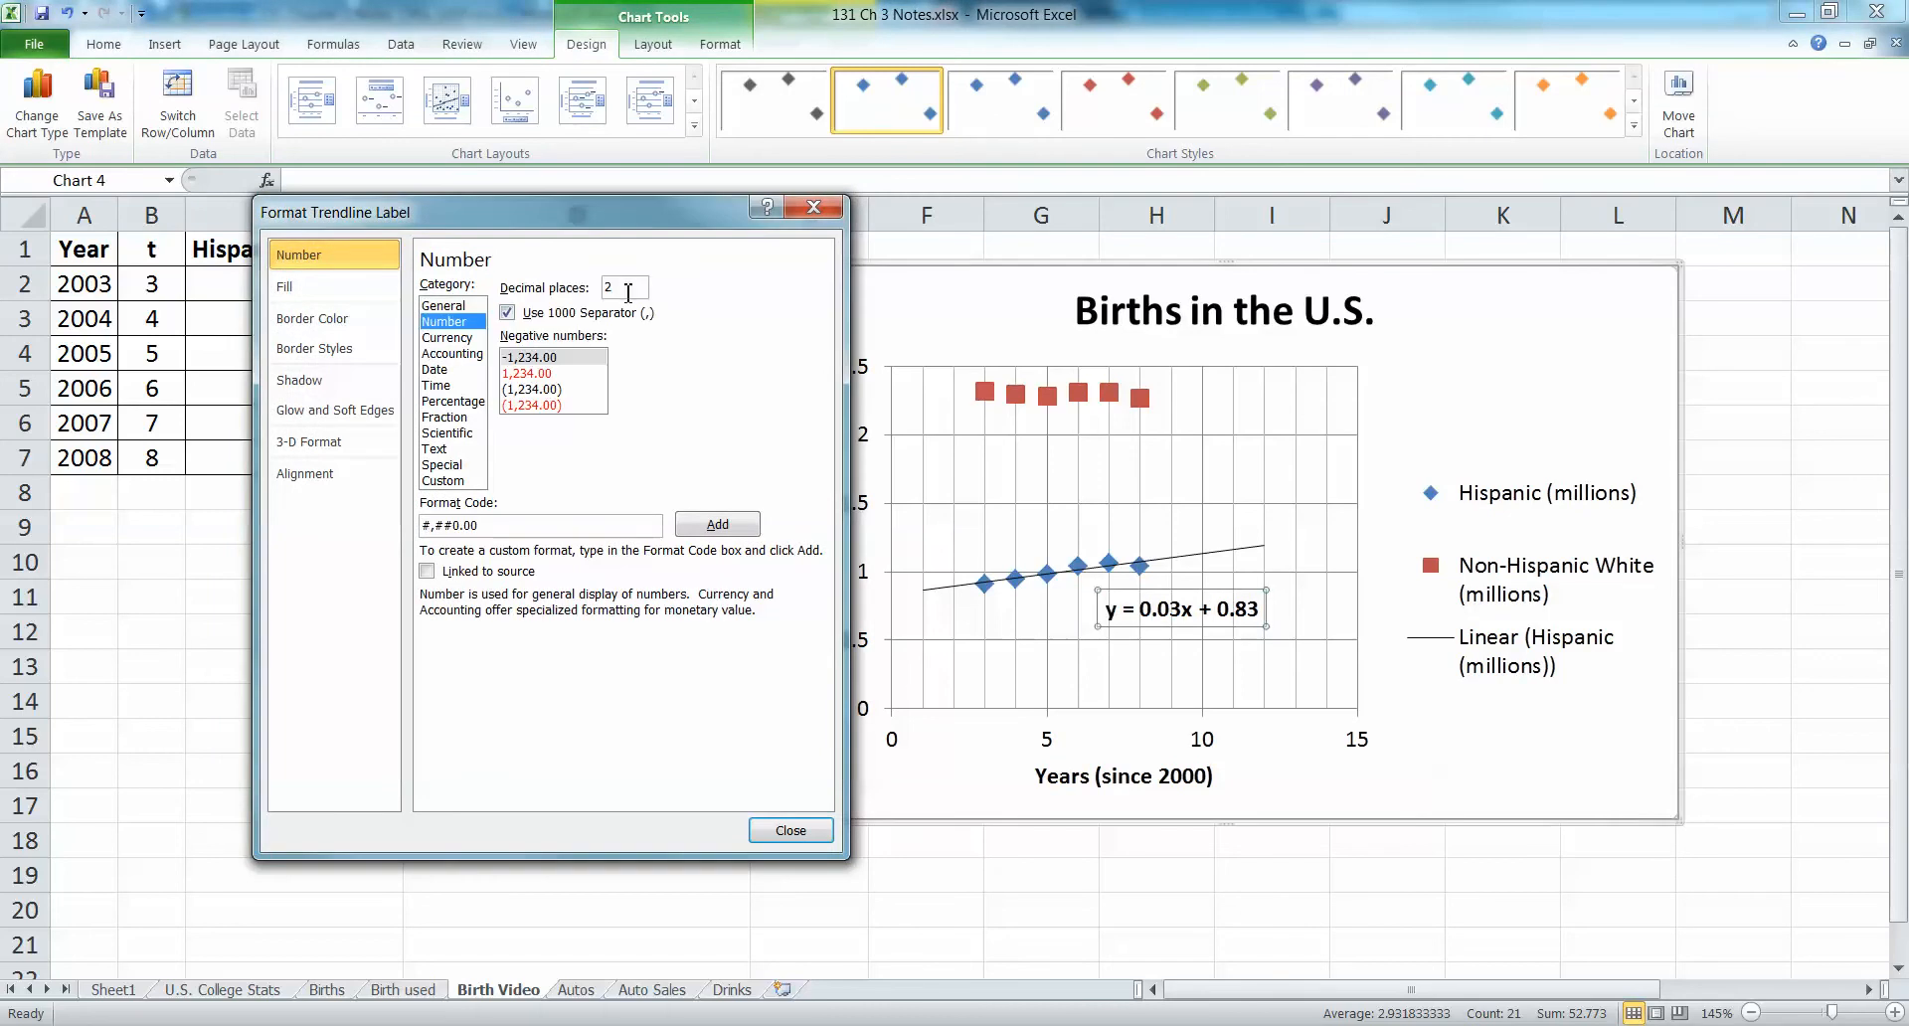
drag(628, 288, 604, 289)
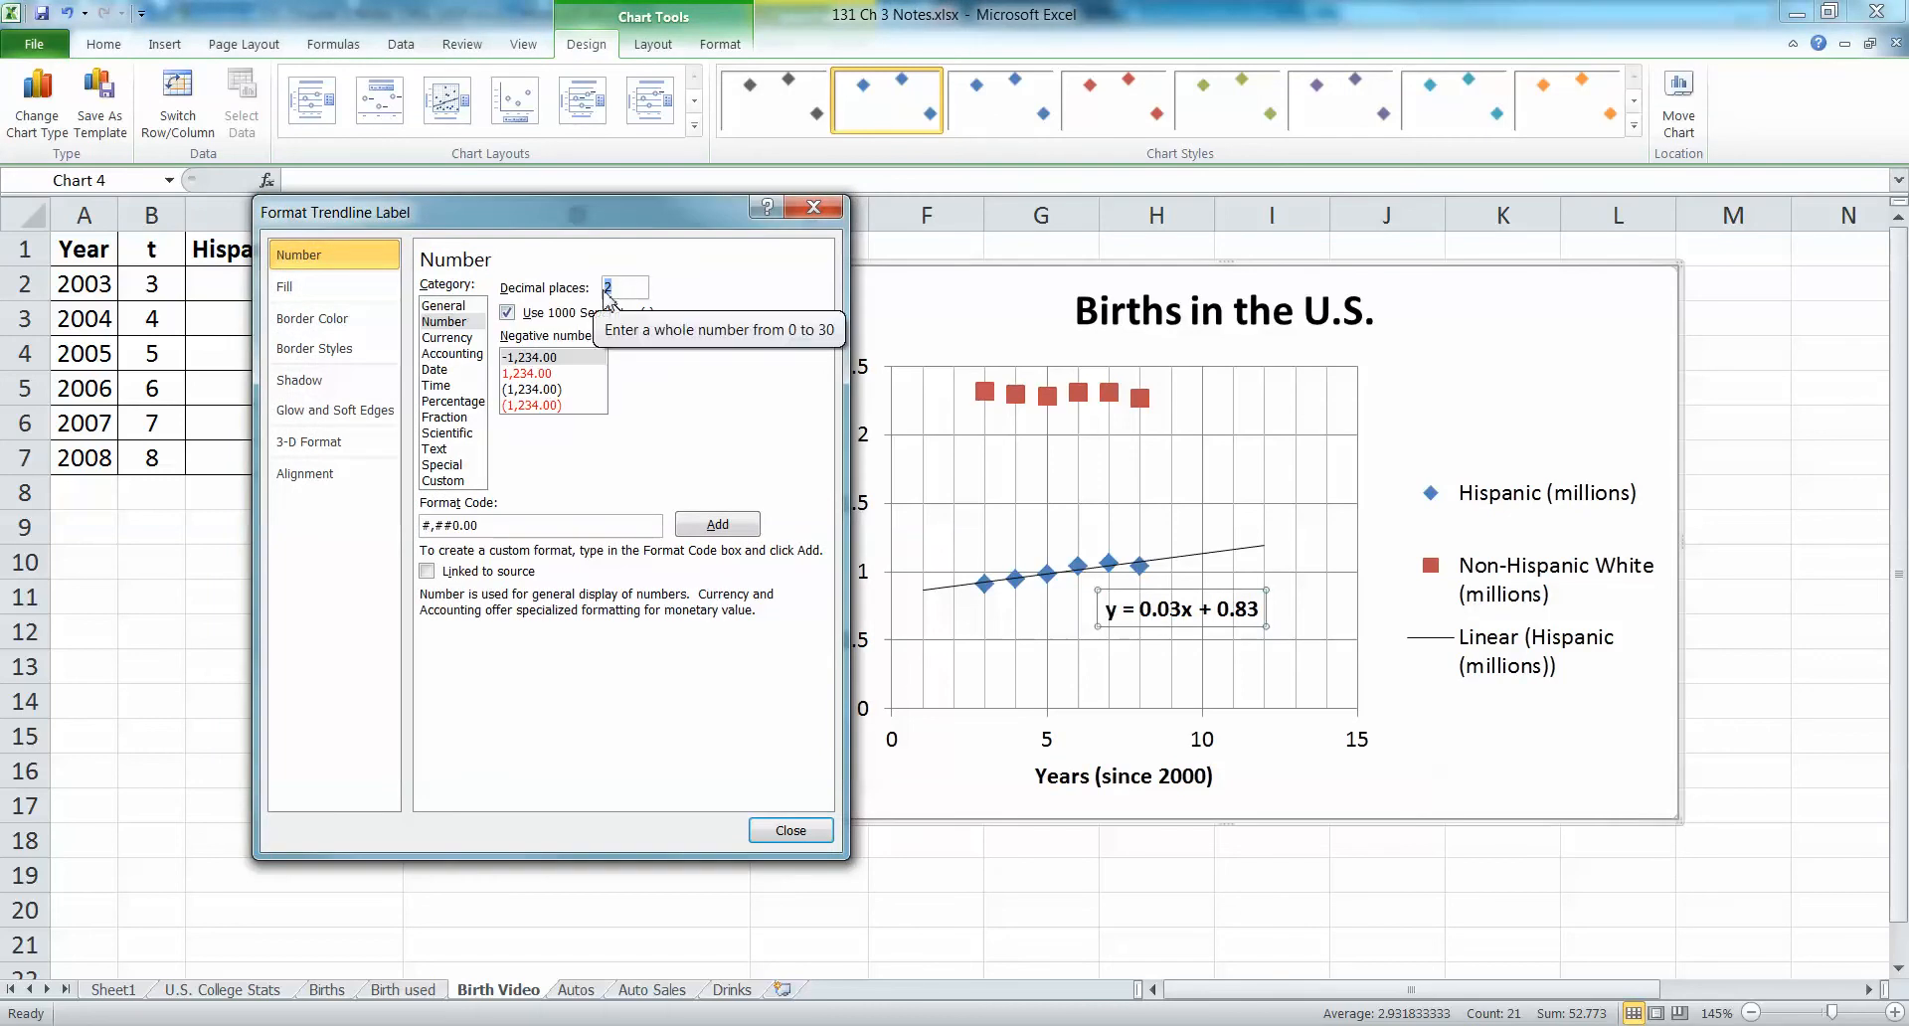
text(3)
key(Return)
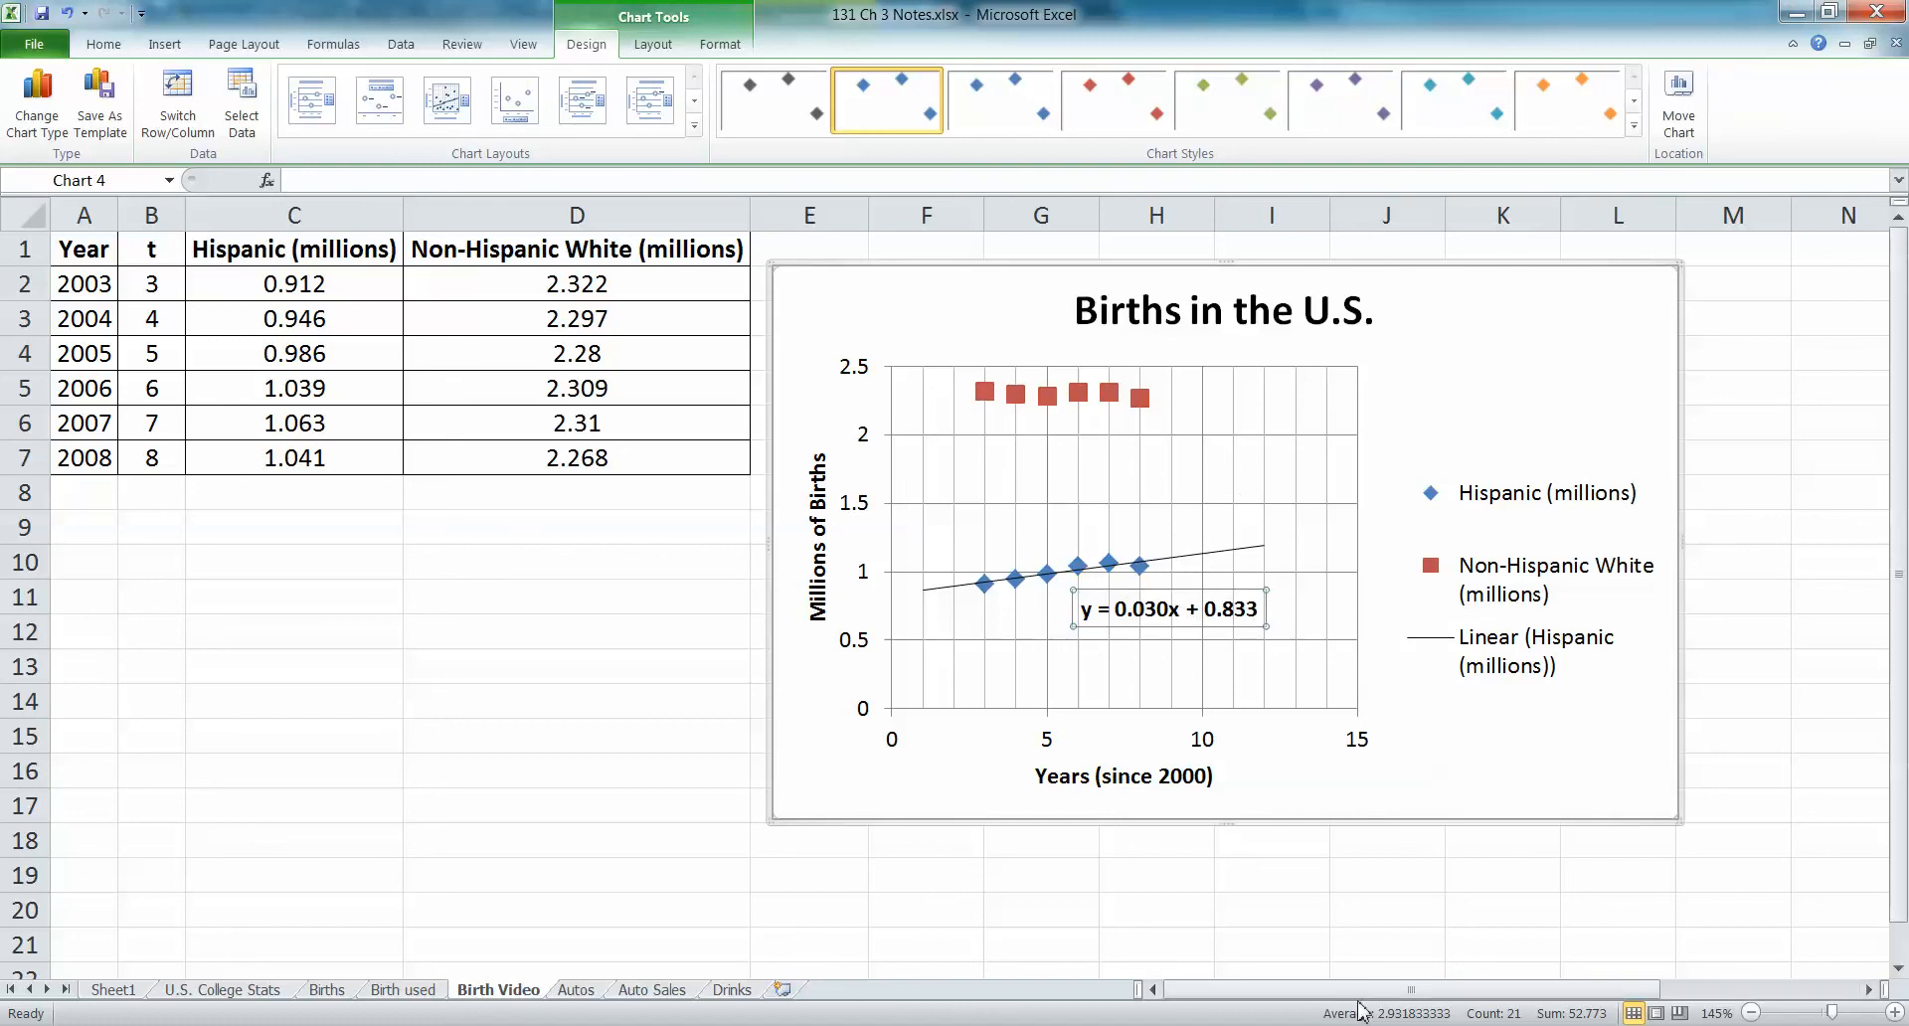
- Add a linear trendline to the Non-Hispanic White (millions) series and display its equation on the chart
click(1047, 398)
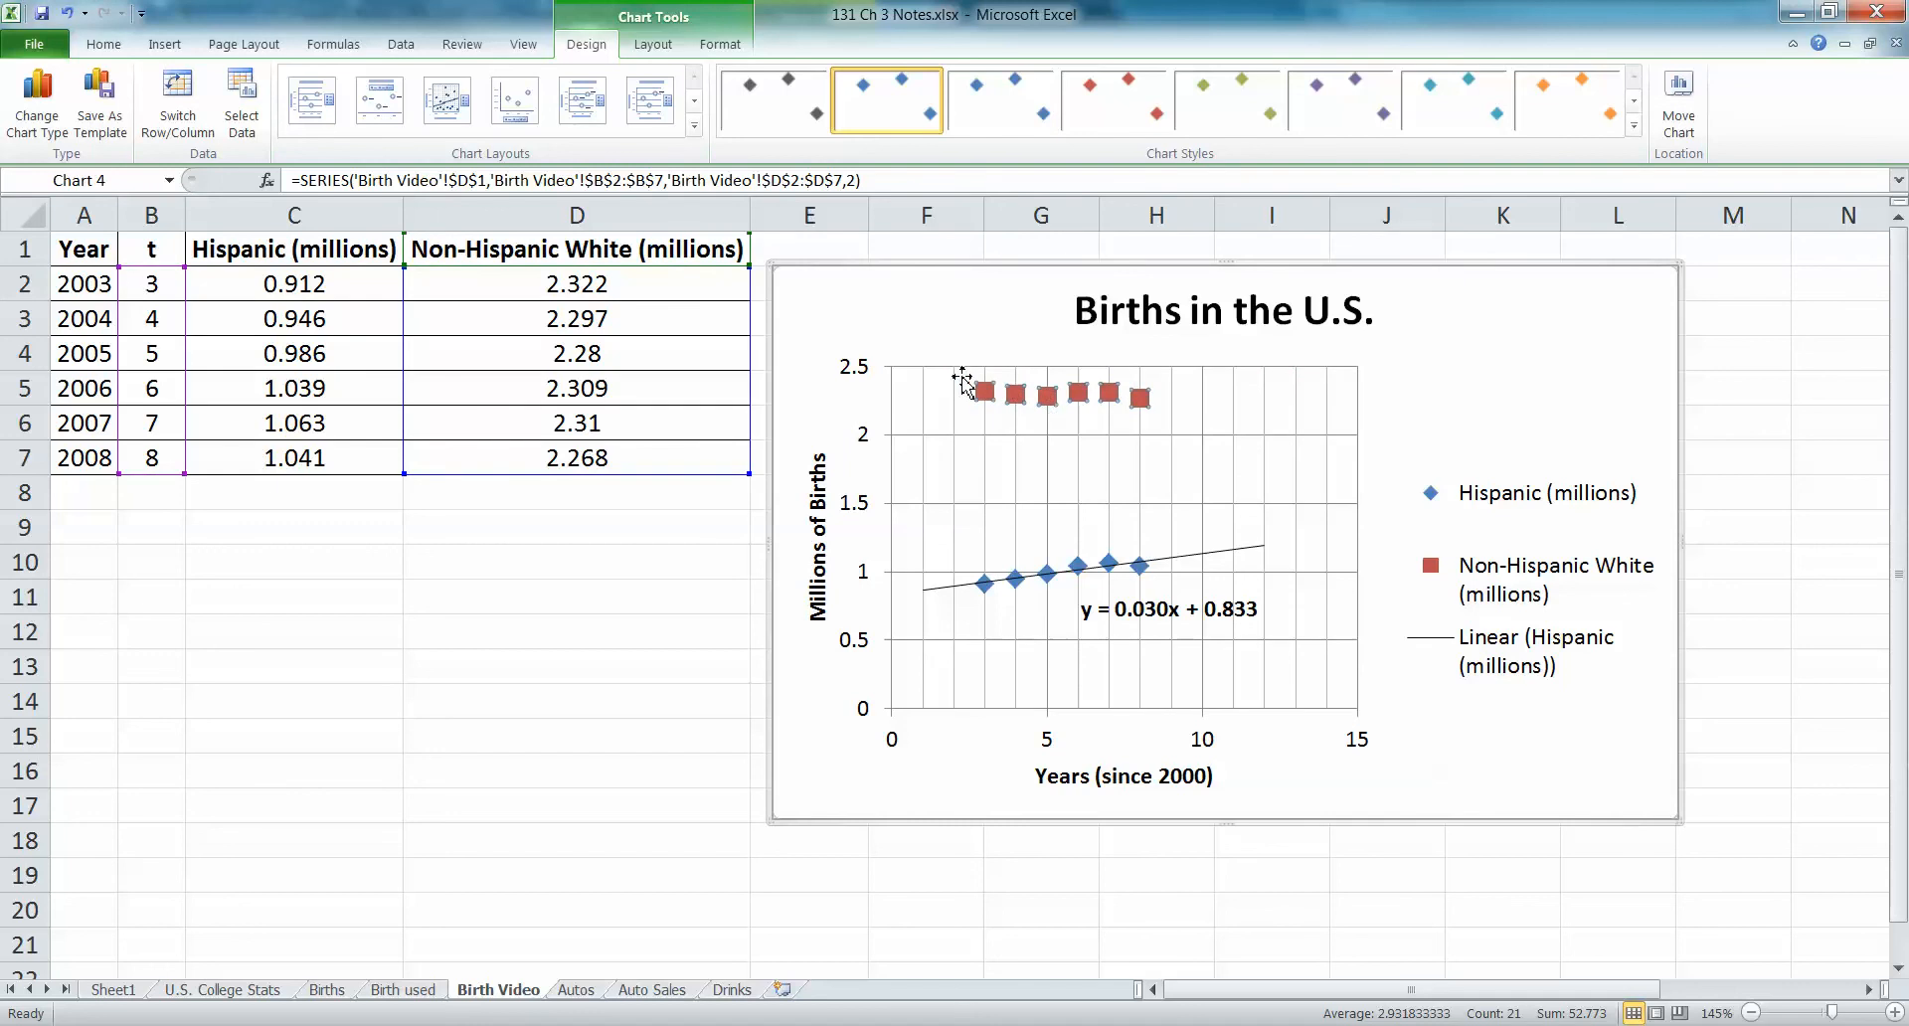
right_click(1044, 395)
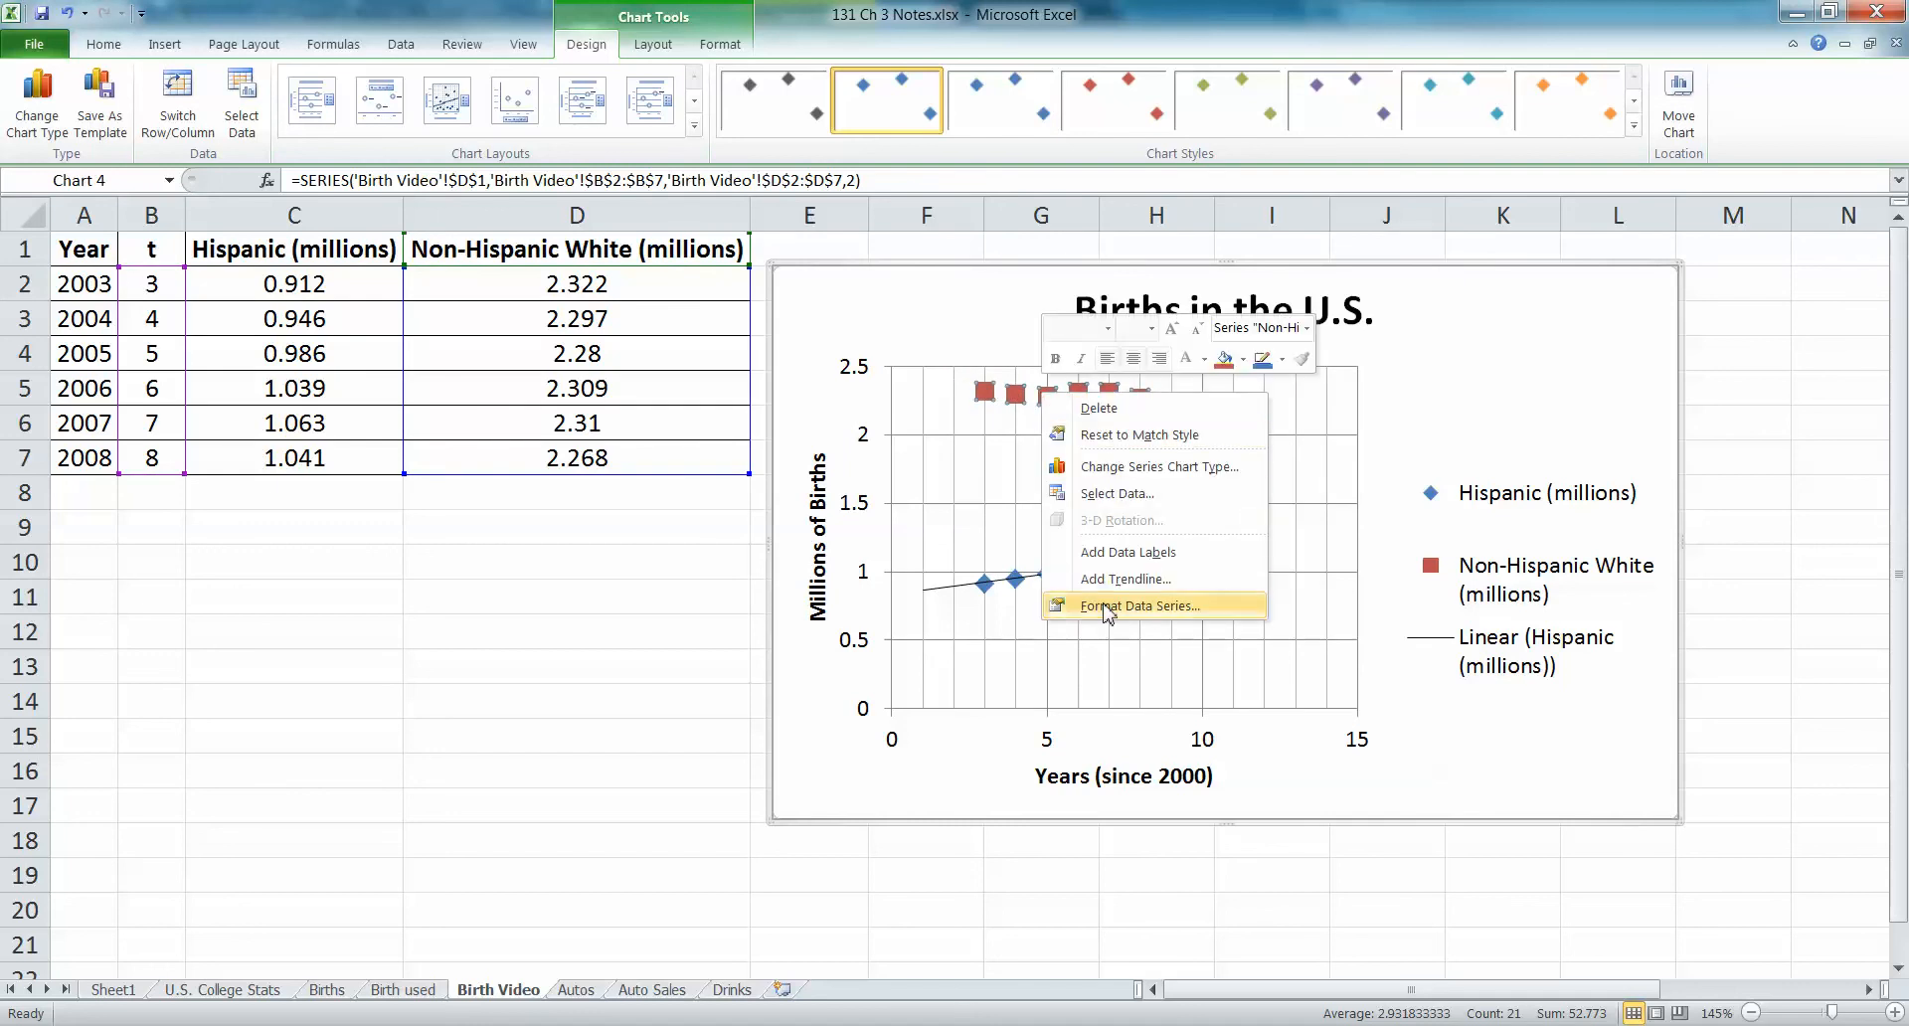
click(1125, 578)
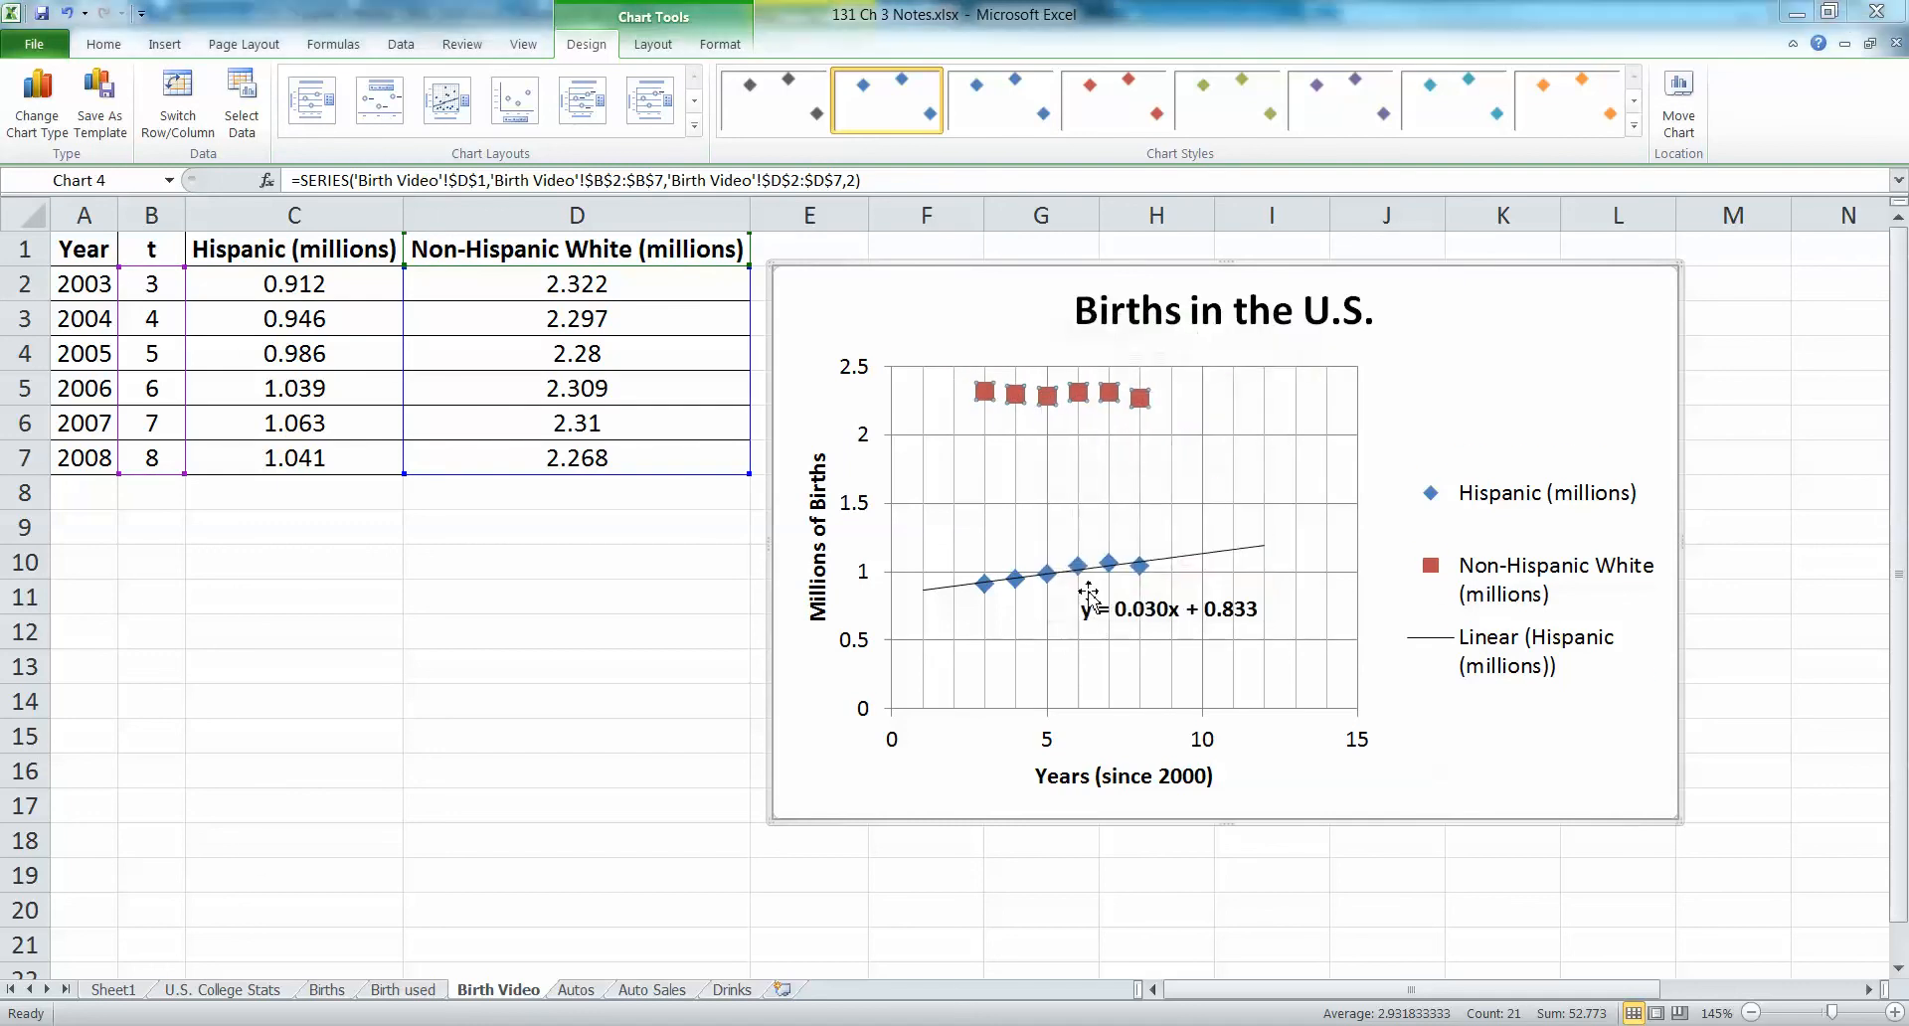
click(421, 787)
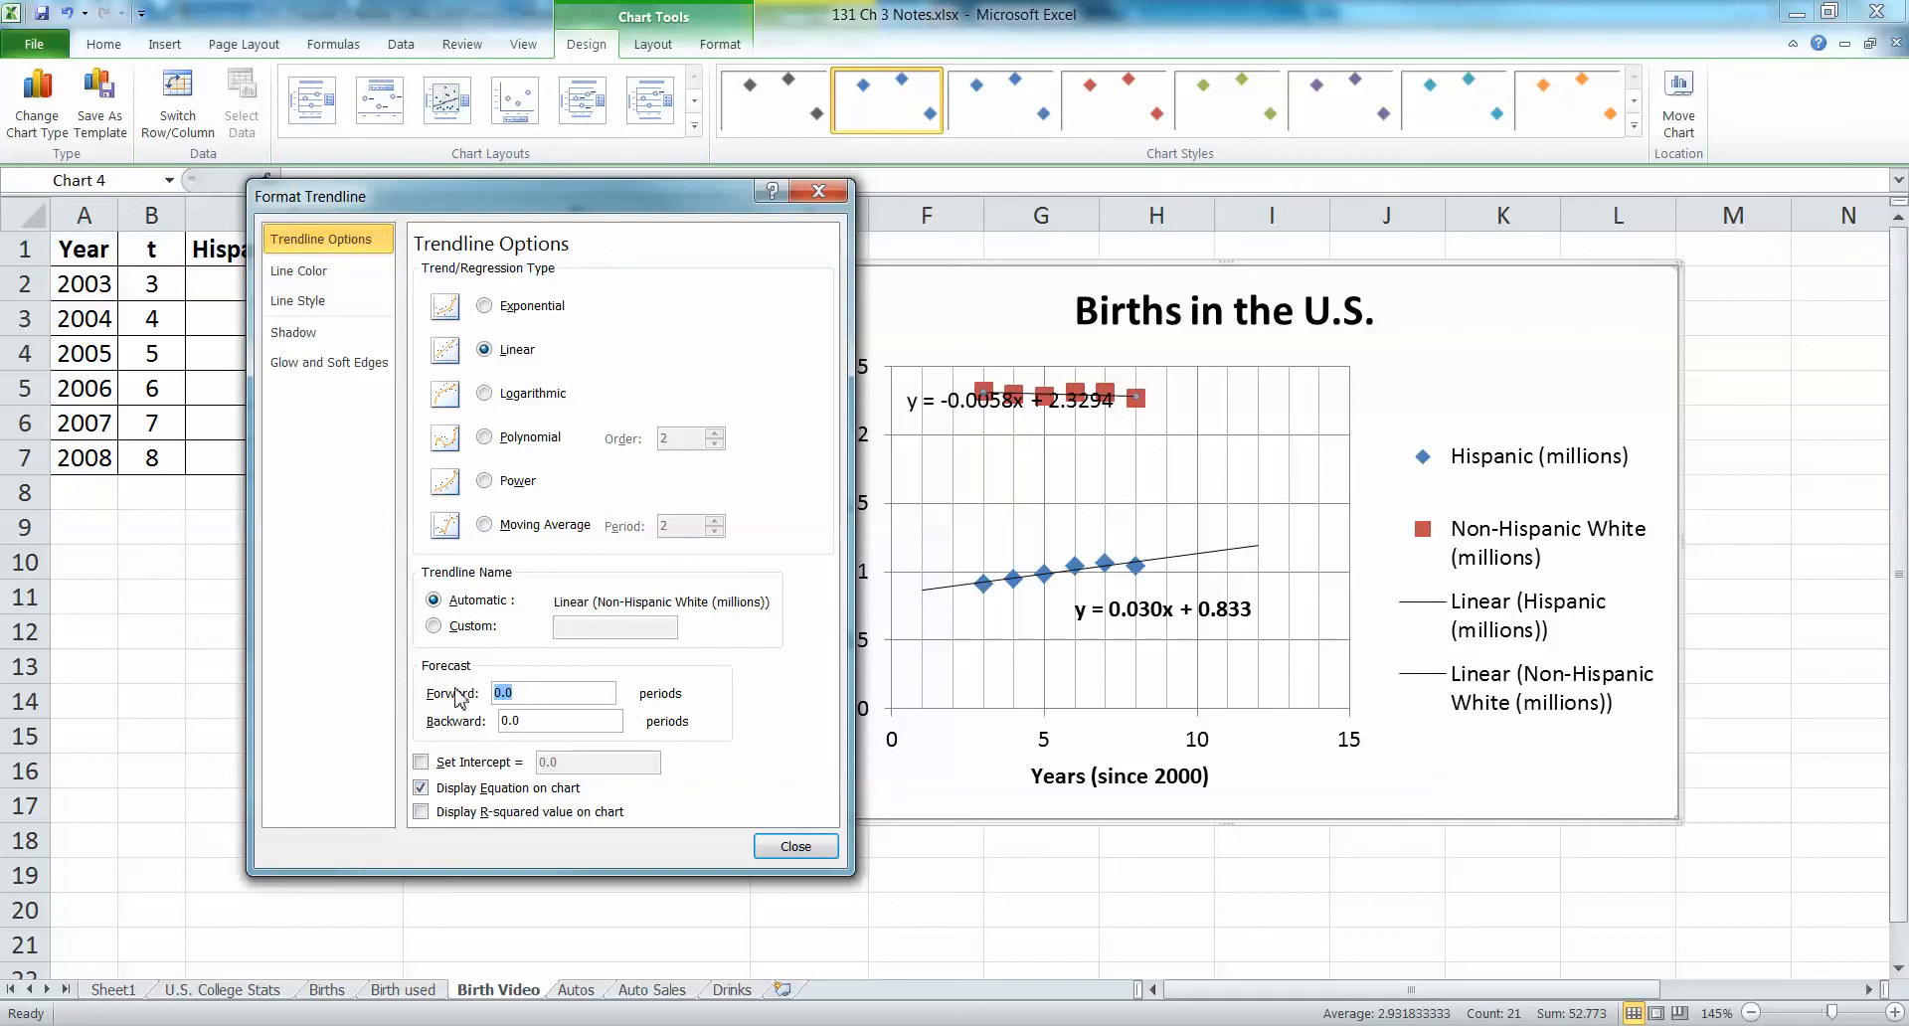
- Set the Non-Hispanic White trendline's forecast to 4 periods forward and 2 periods backward
text(2)
key(Tab)
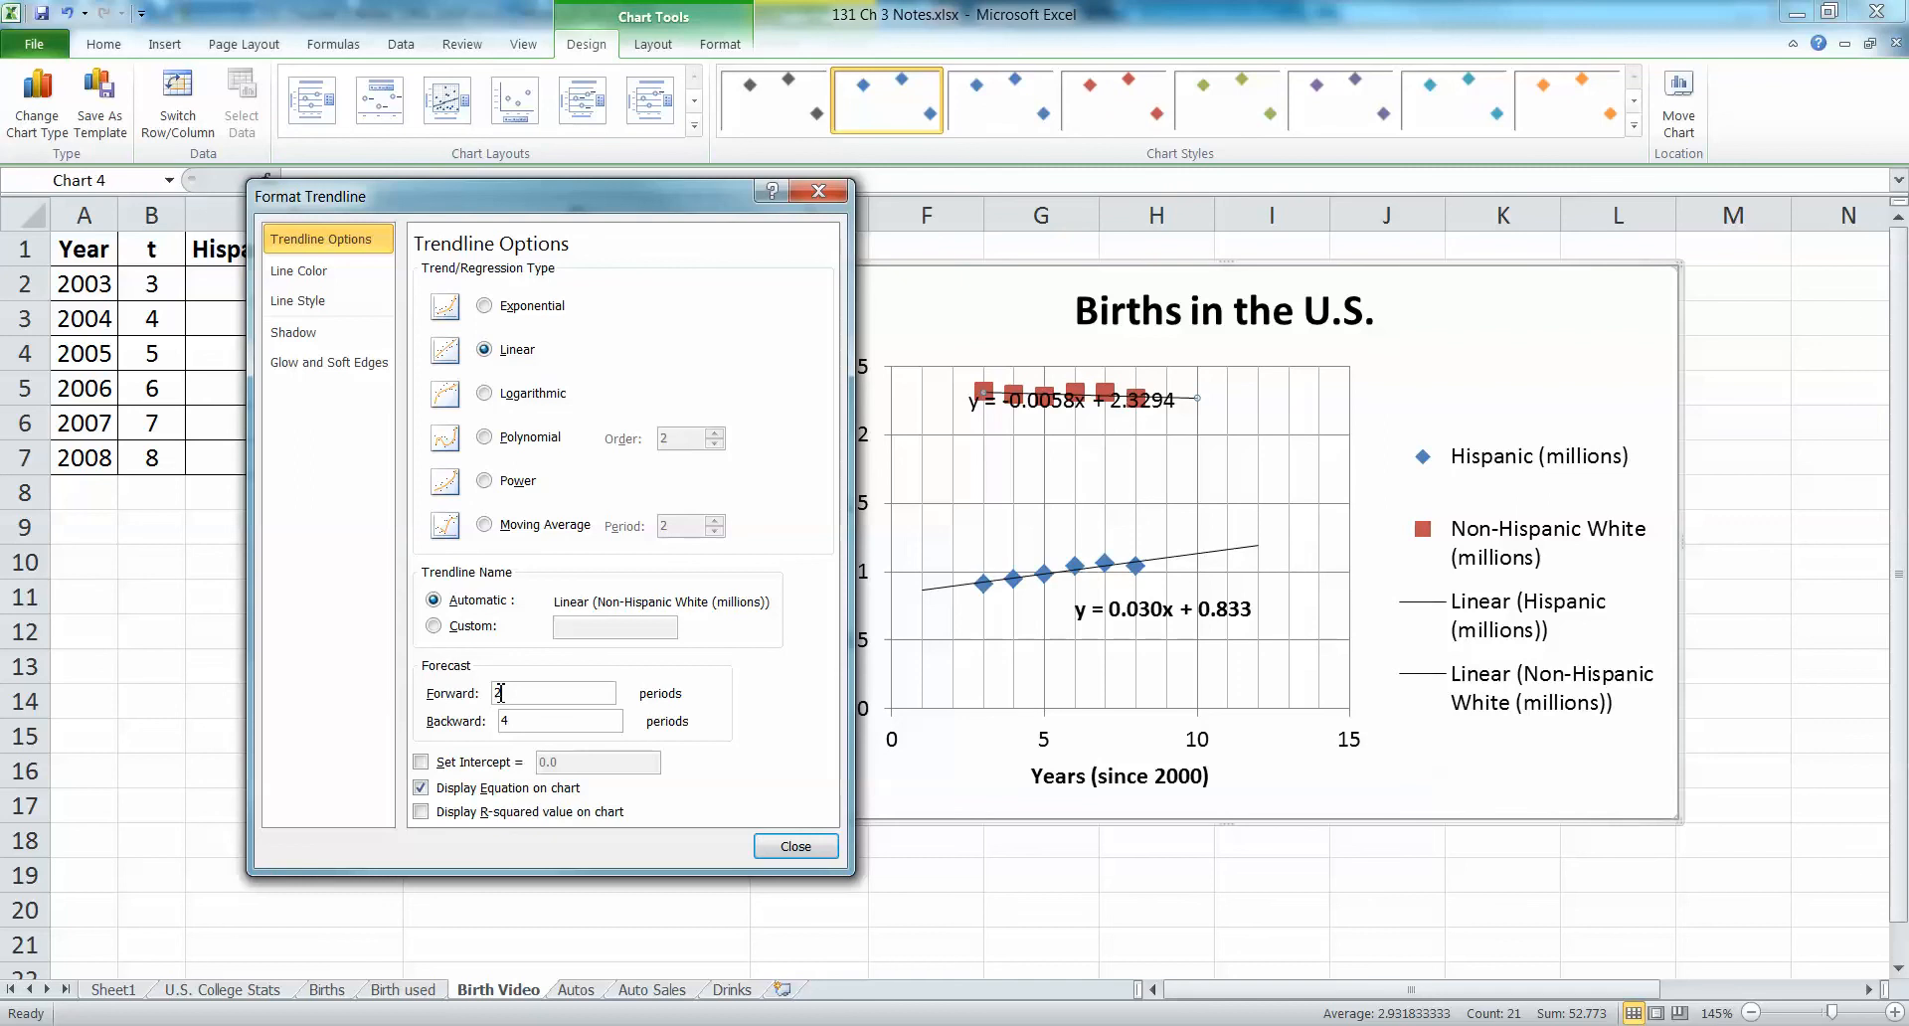
double_click(514, 688)
key(Tab)
text(2)
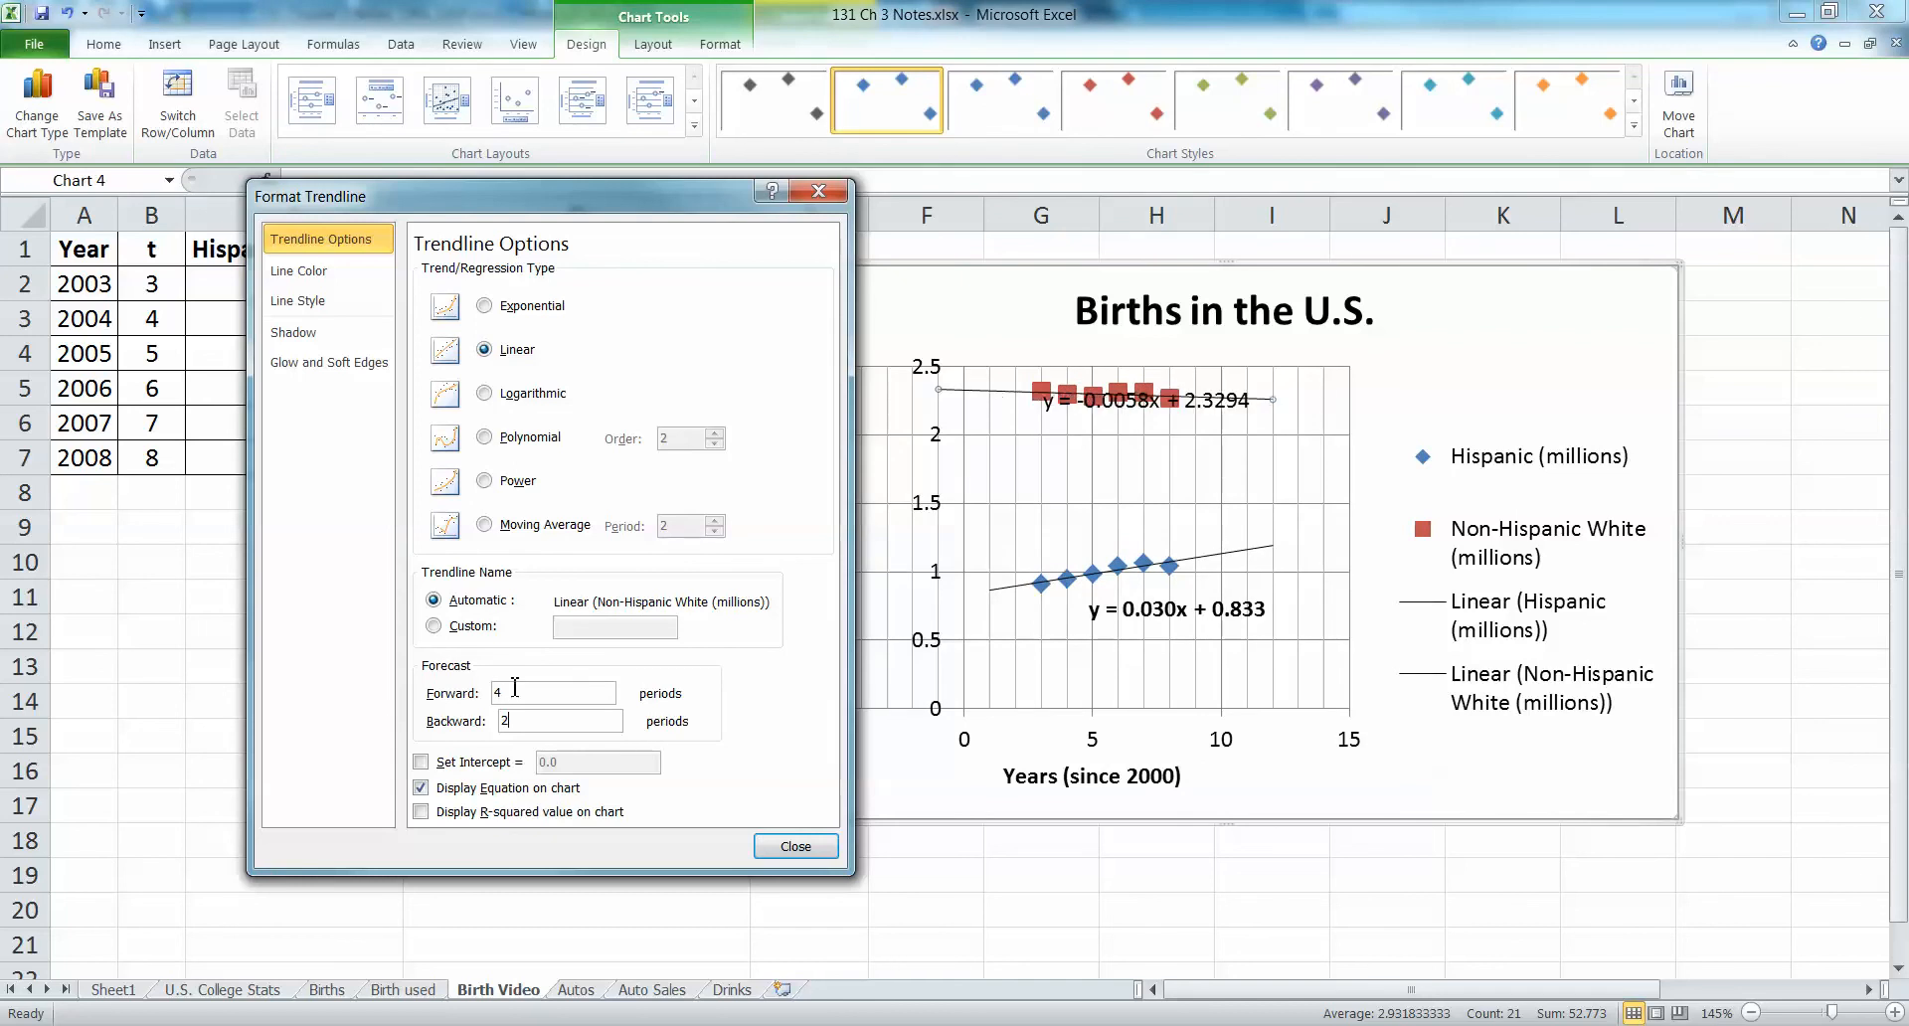
click(516, 692)
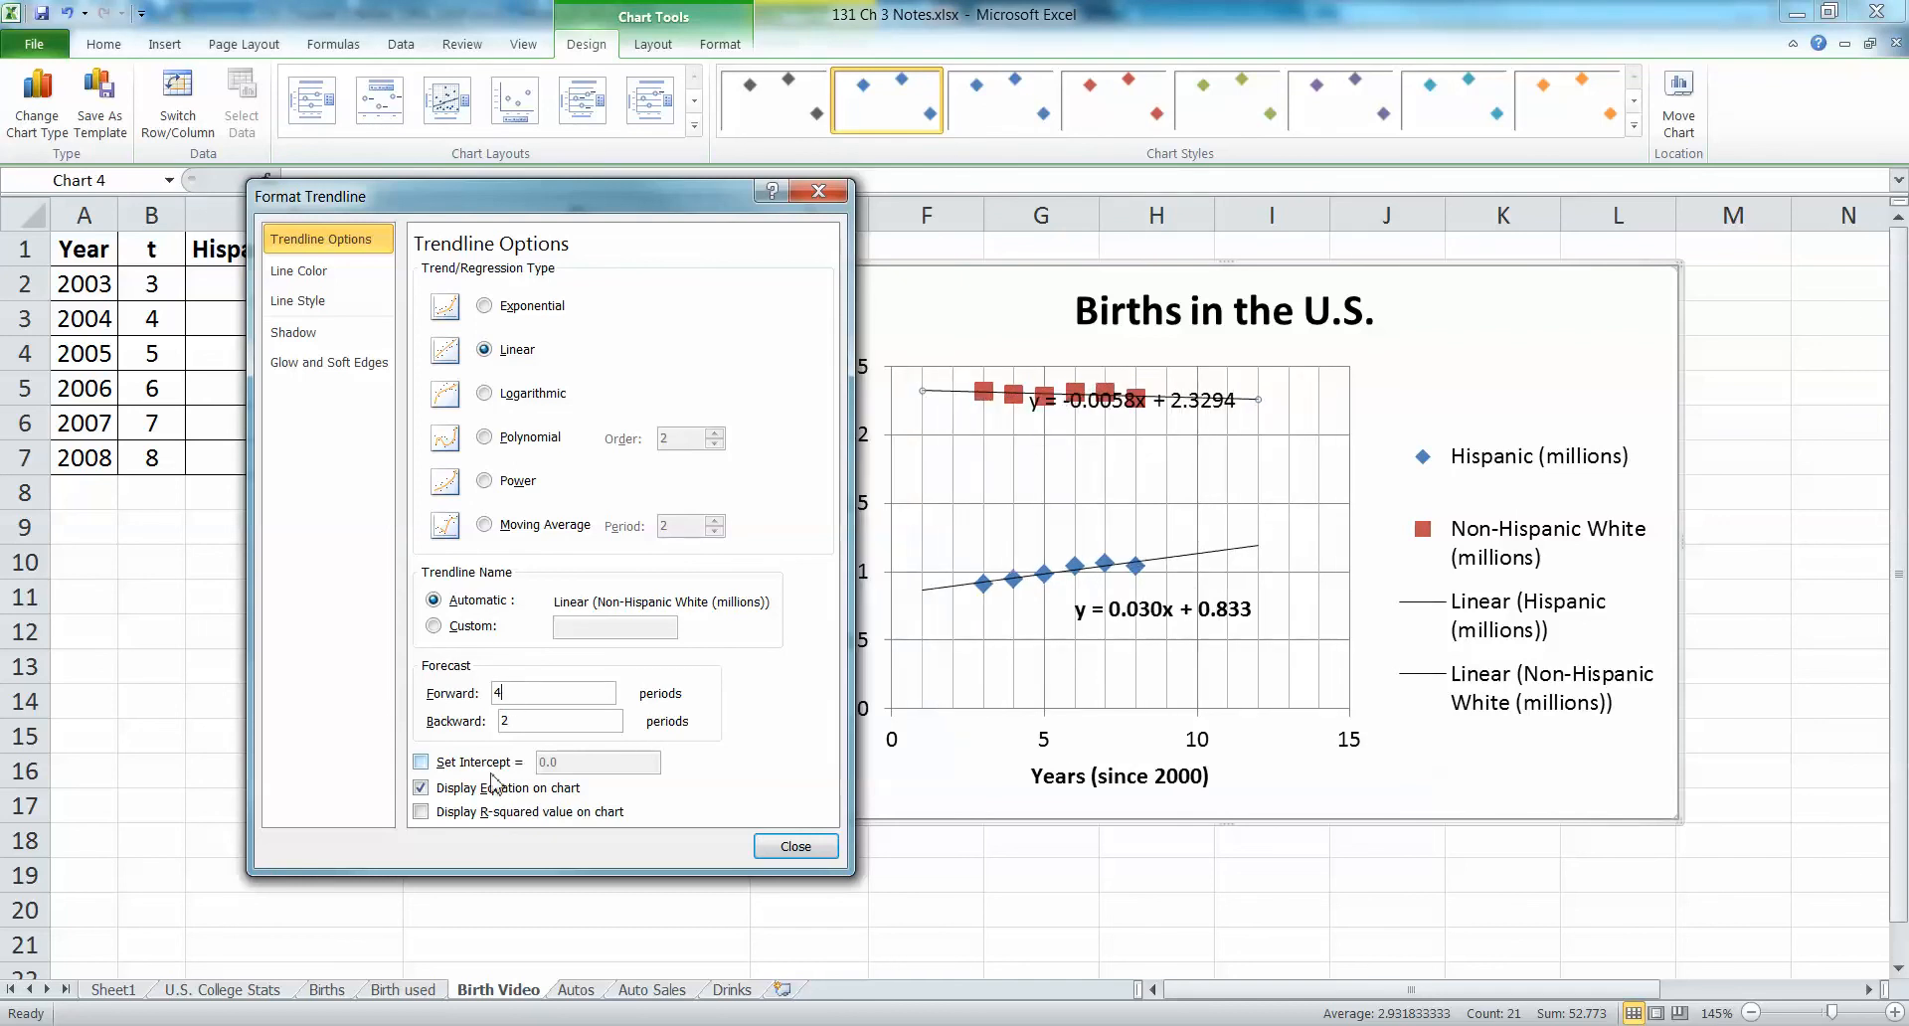
click(795, 846)
- Move the Non-Hispanic White trendline's equation just below its line and make it bold
click(1193, 396)
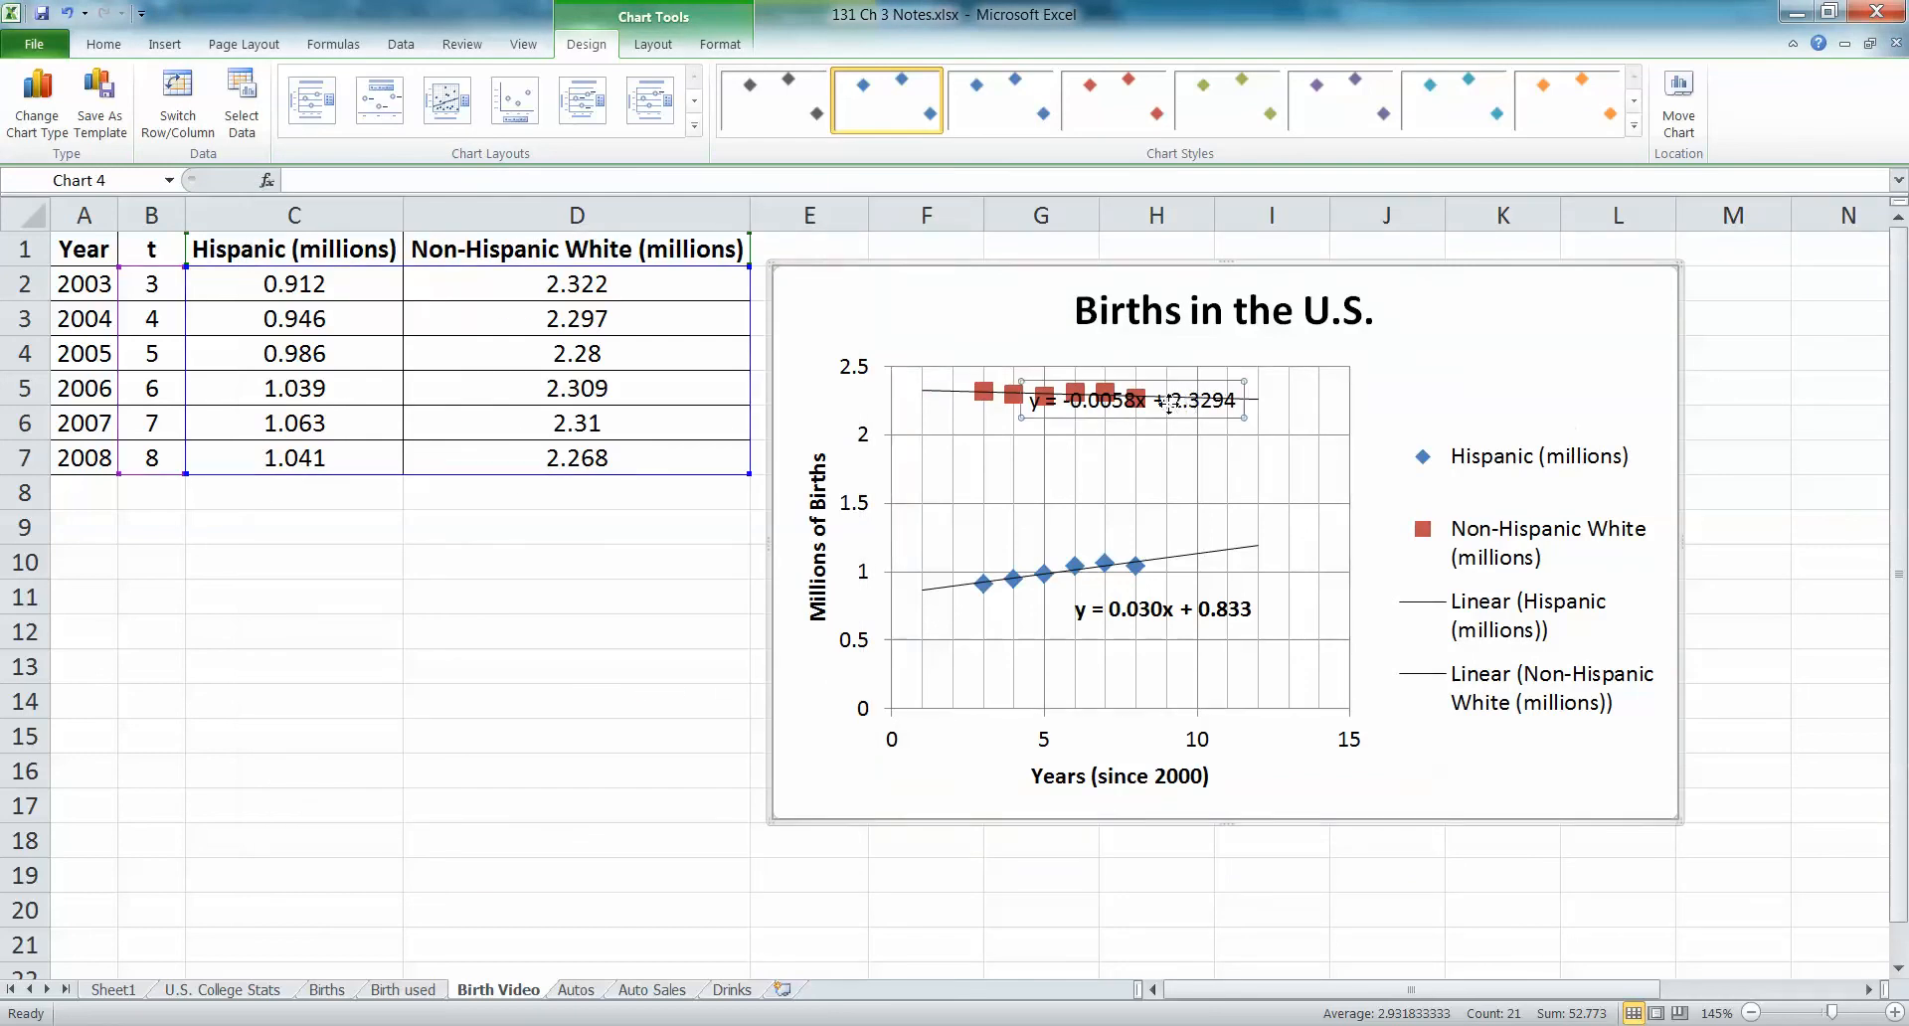
drag(1191, 389, 1196, 425)
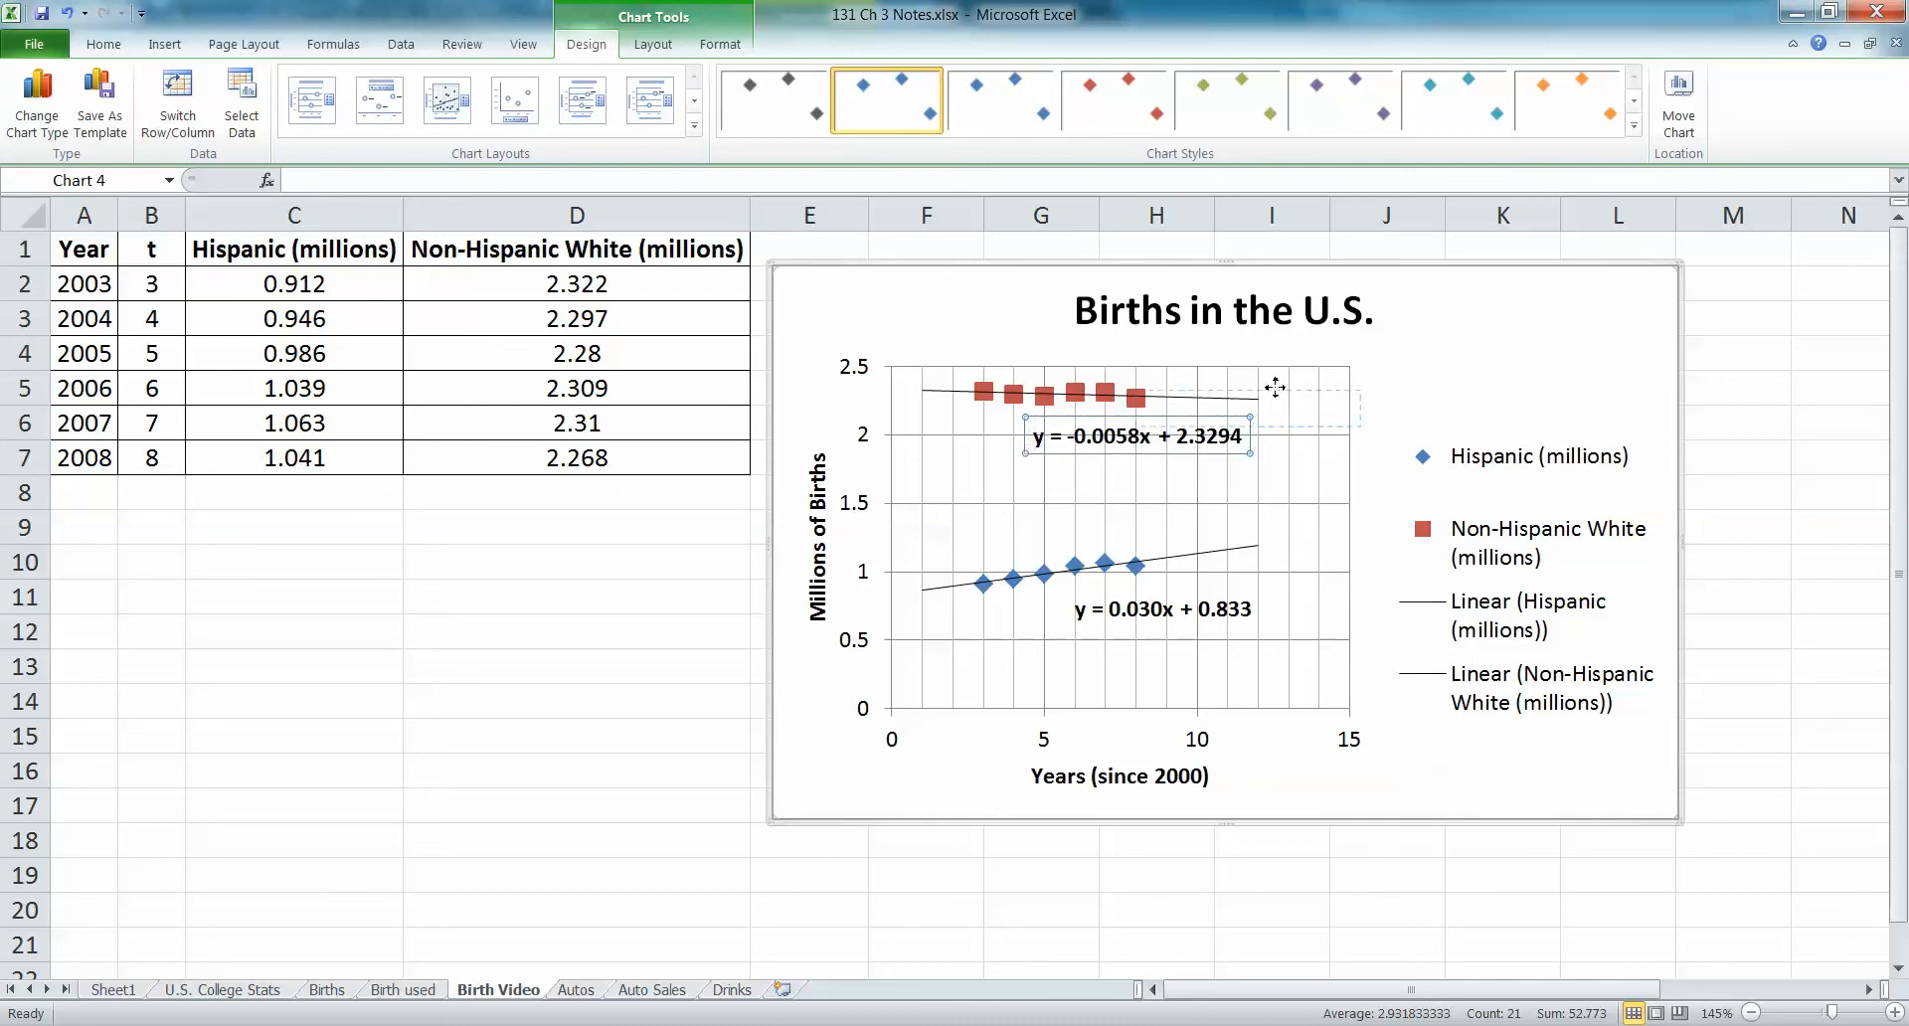
drag(1291, 343, 1178, 429)
- Format the Non-Hispanic White trendline as a solid line with a width of 1.25 pt
click(1193, 399)
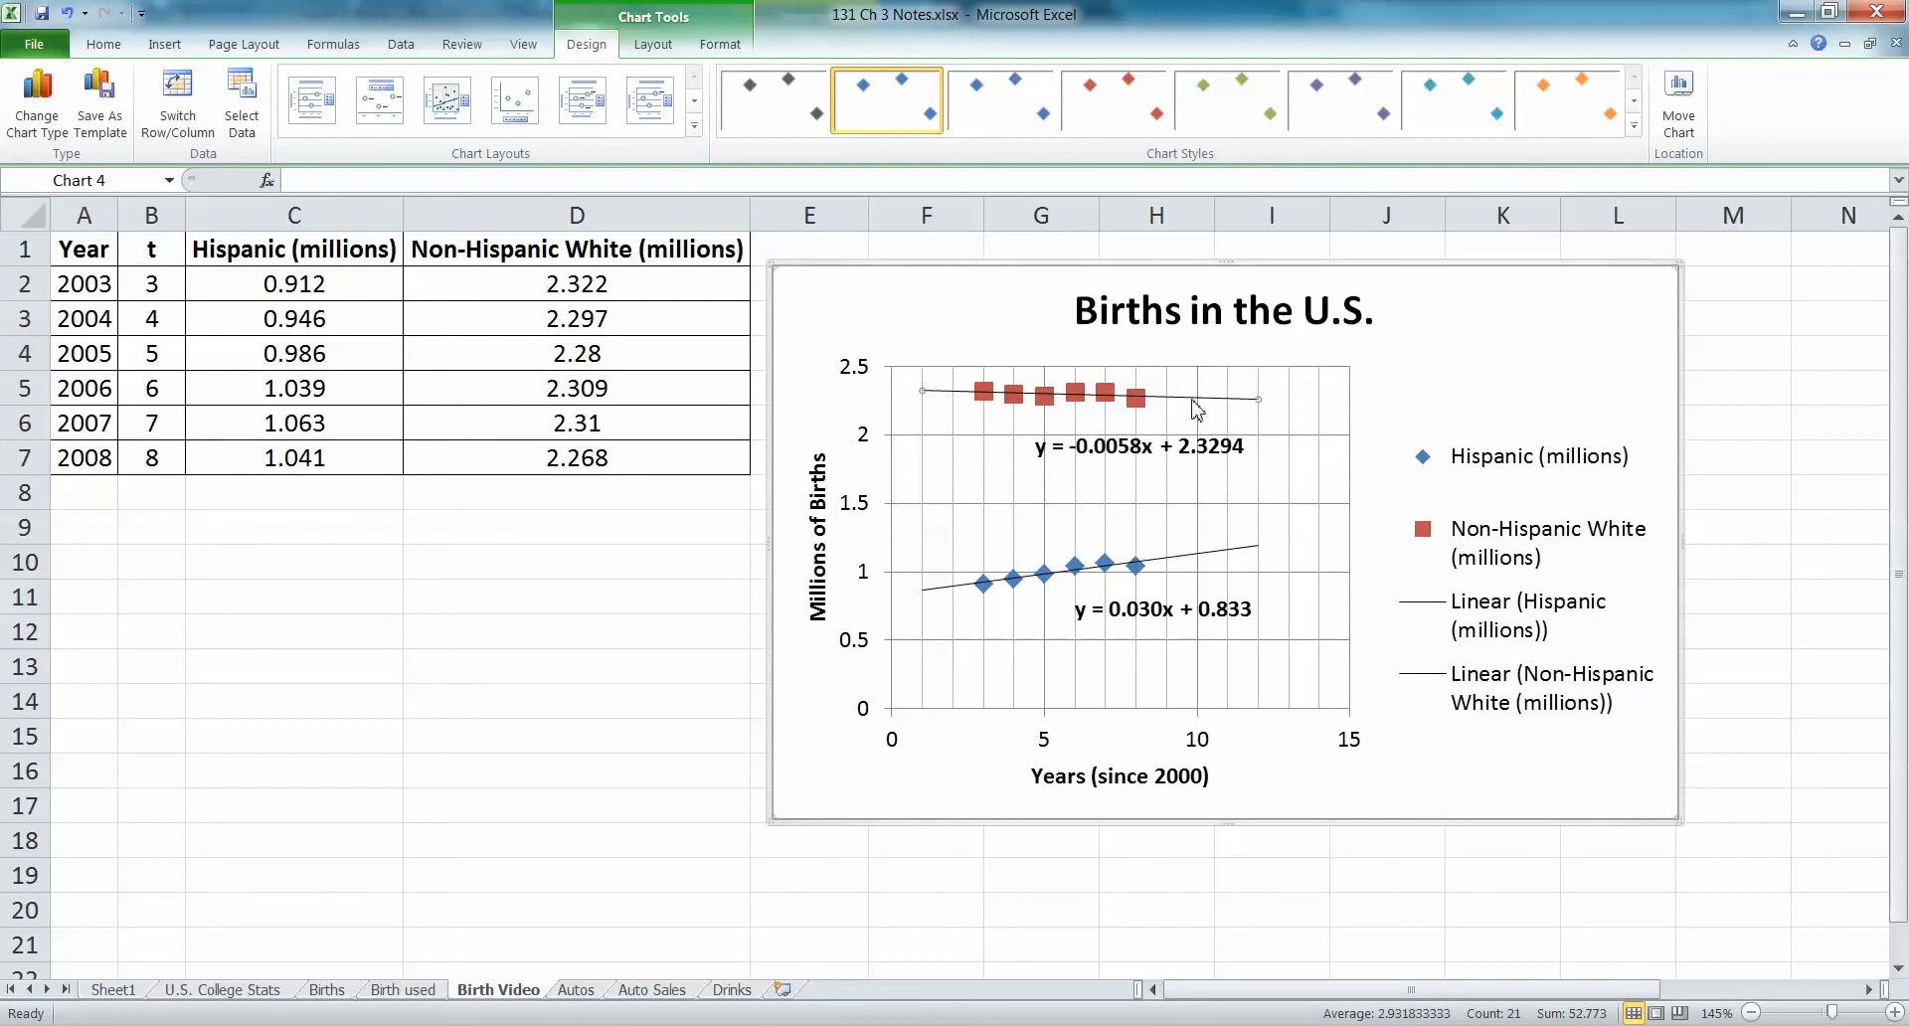
right_click(1193, 401)
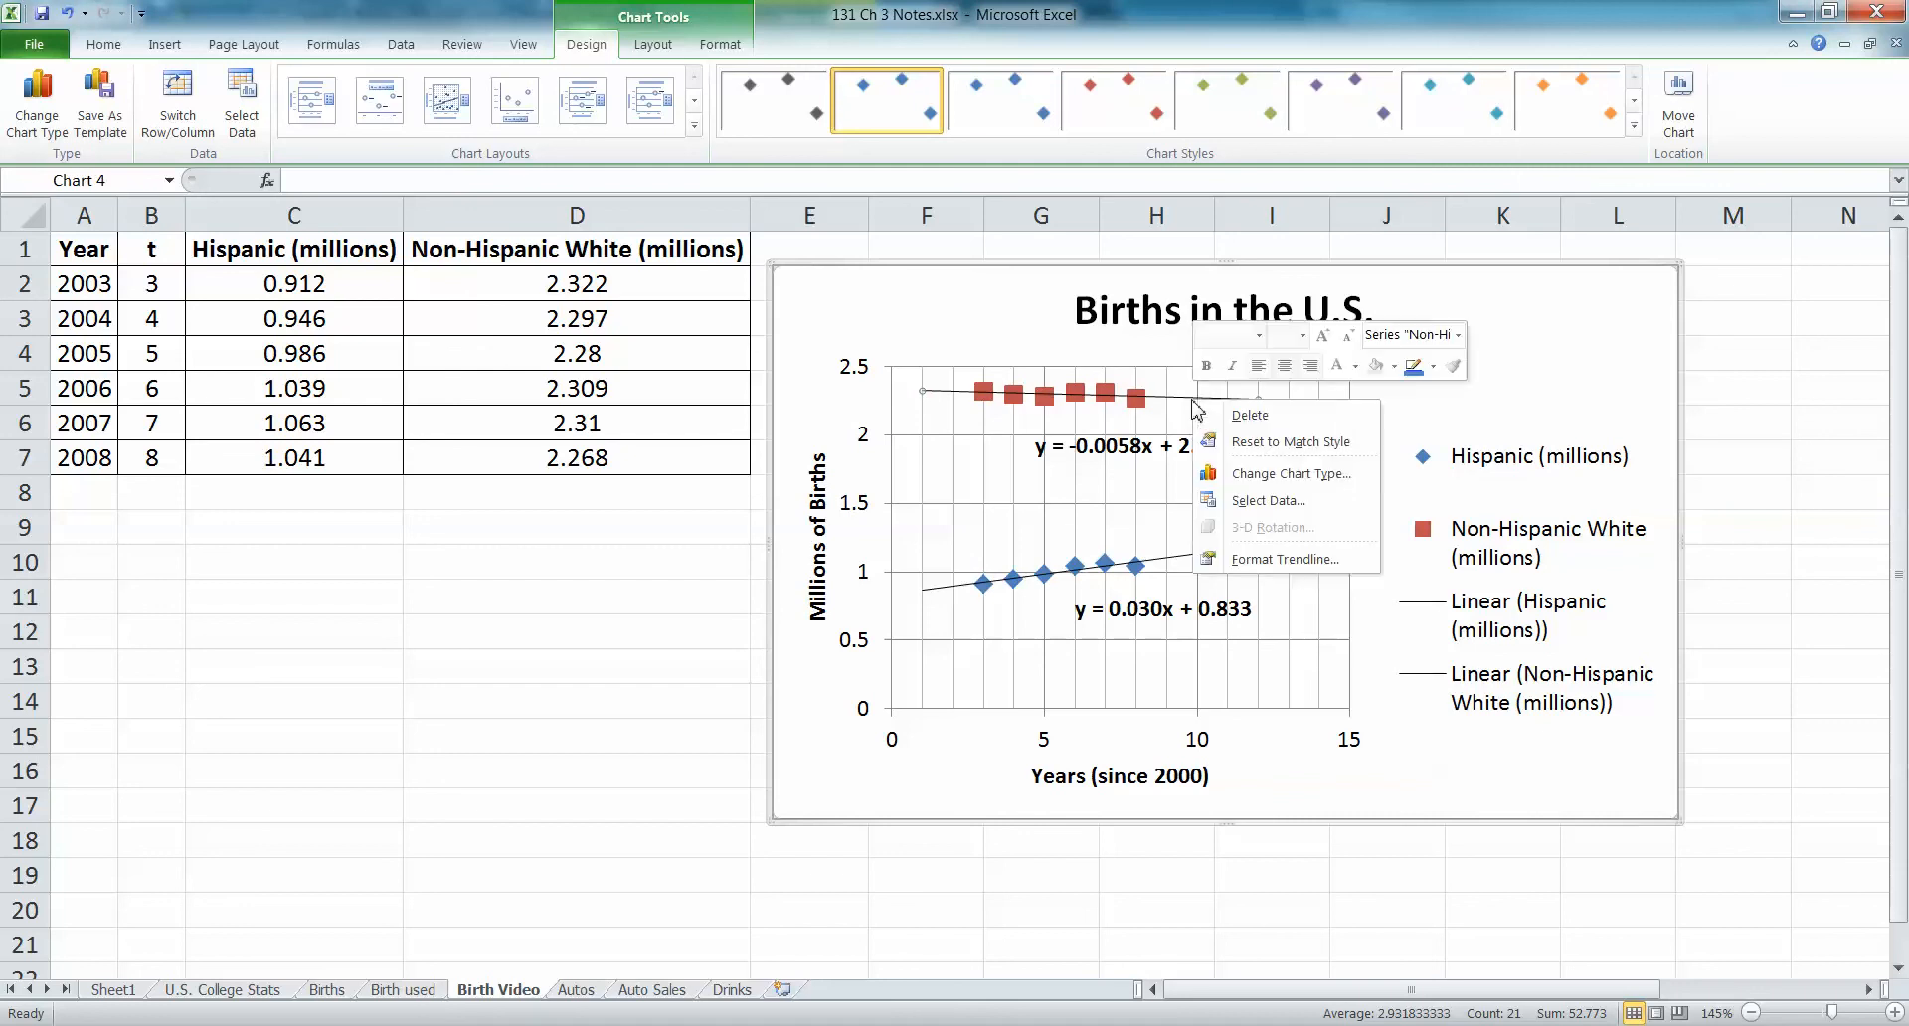
click(1284, 559)
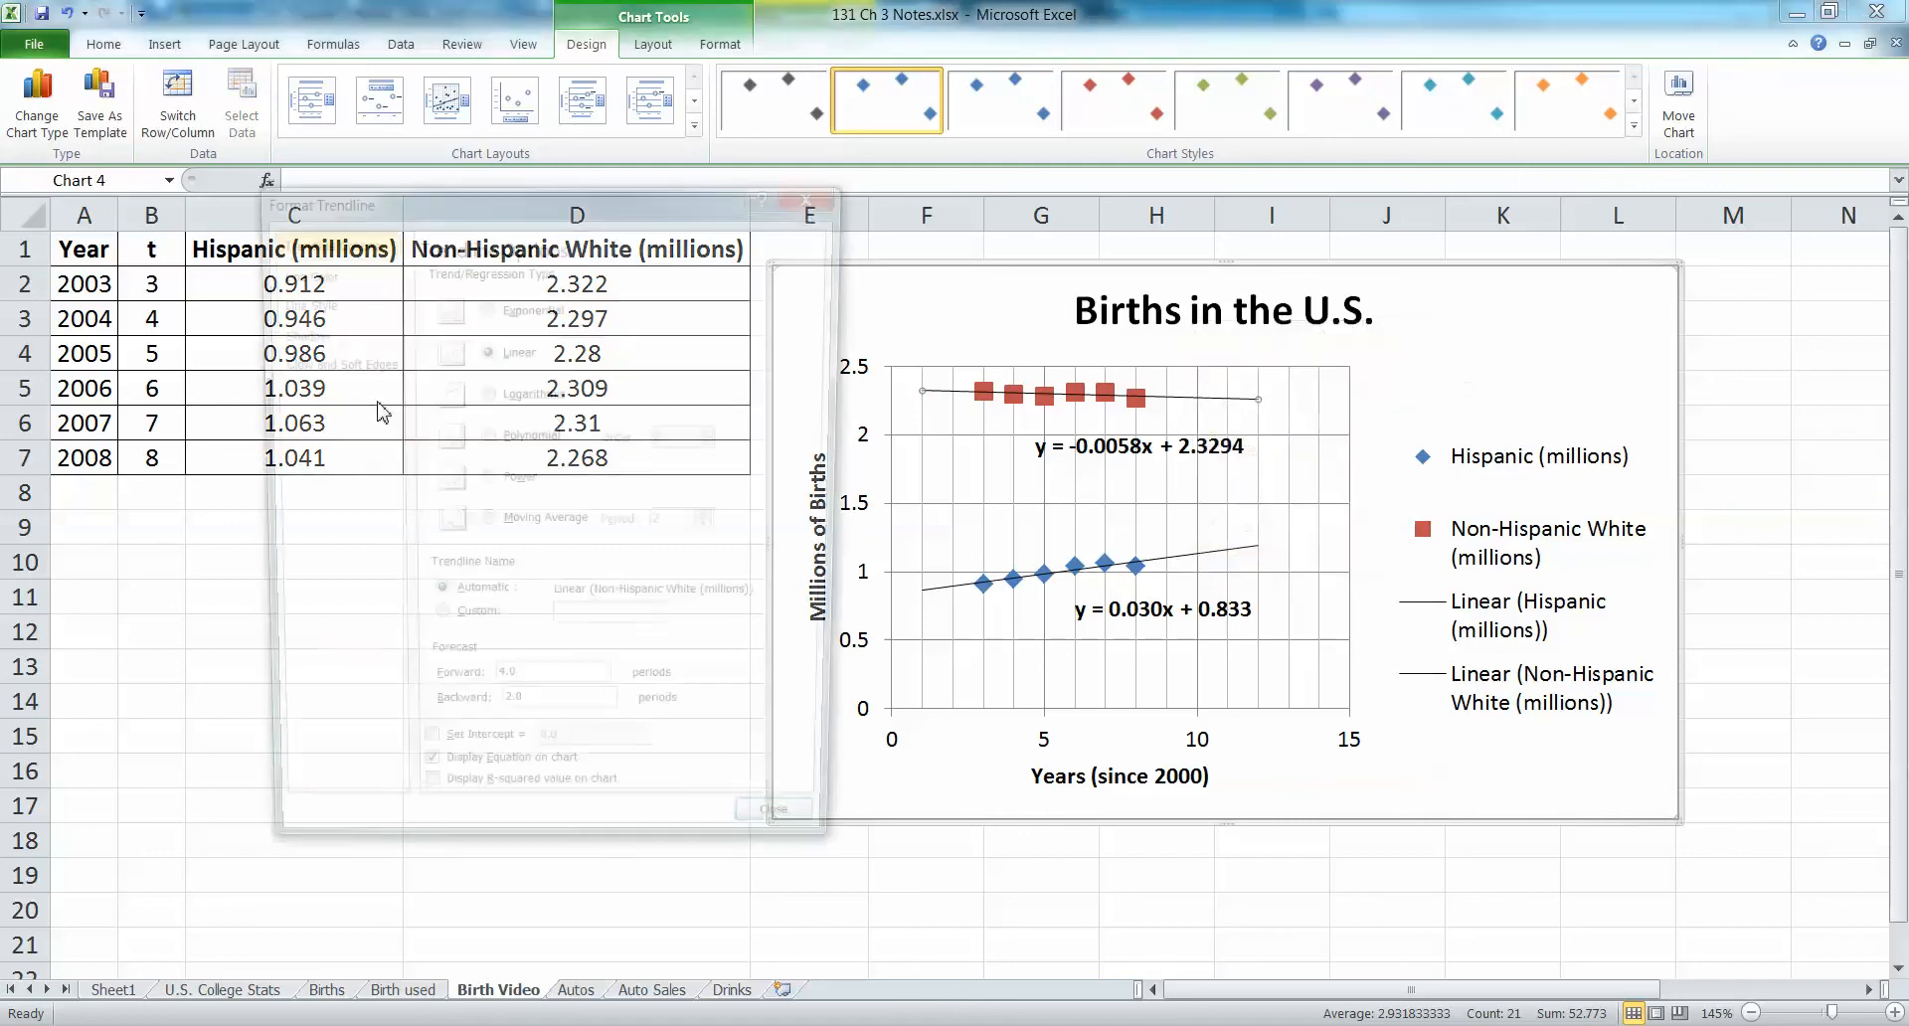
click(312, 280)
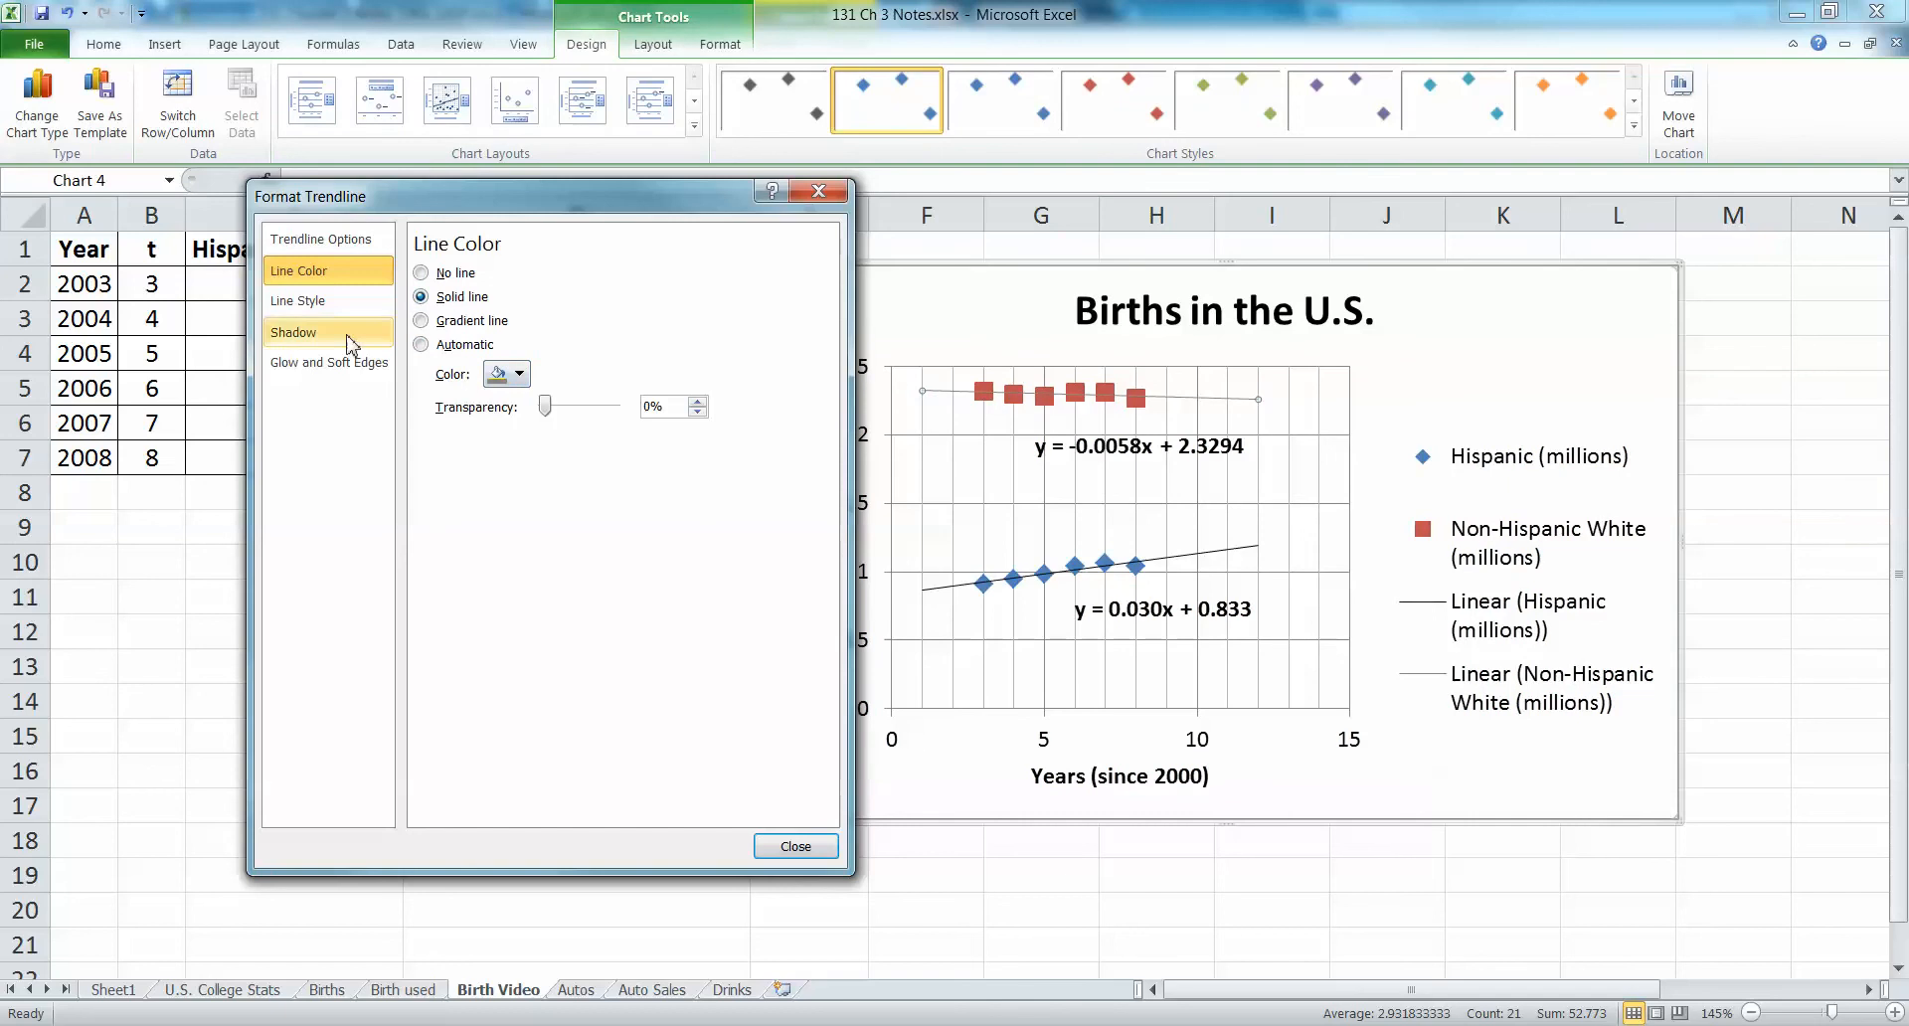
click(328, 300)
click(591, 266)
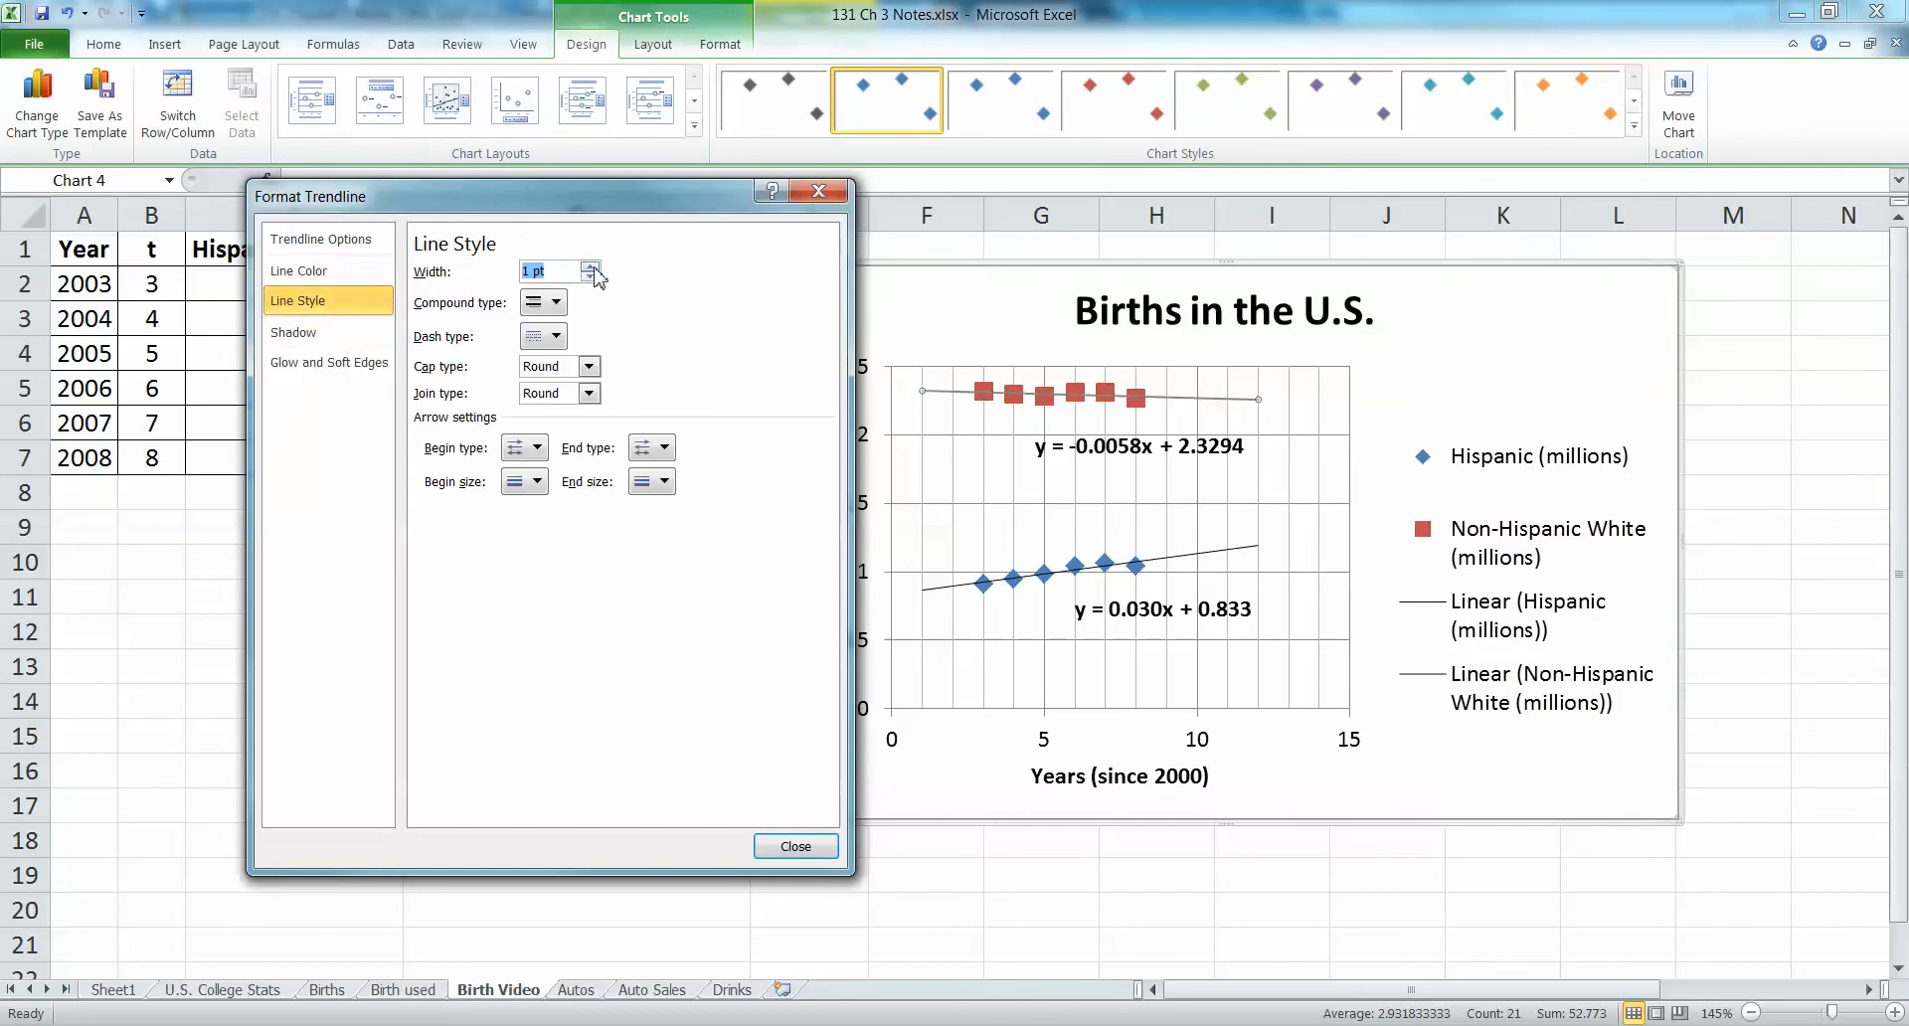
click(591, 265)
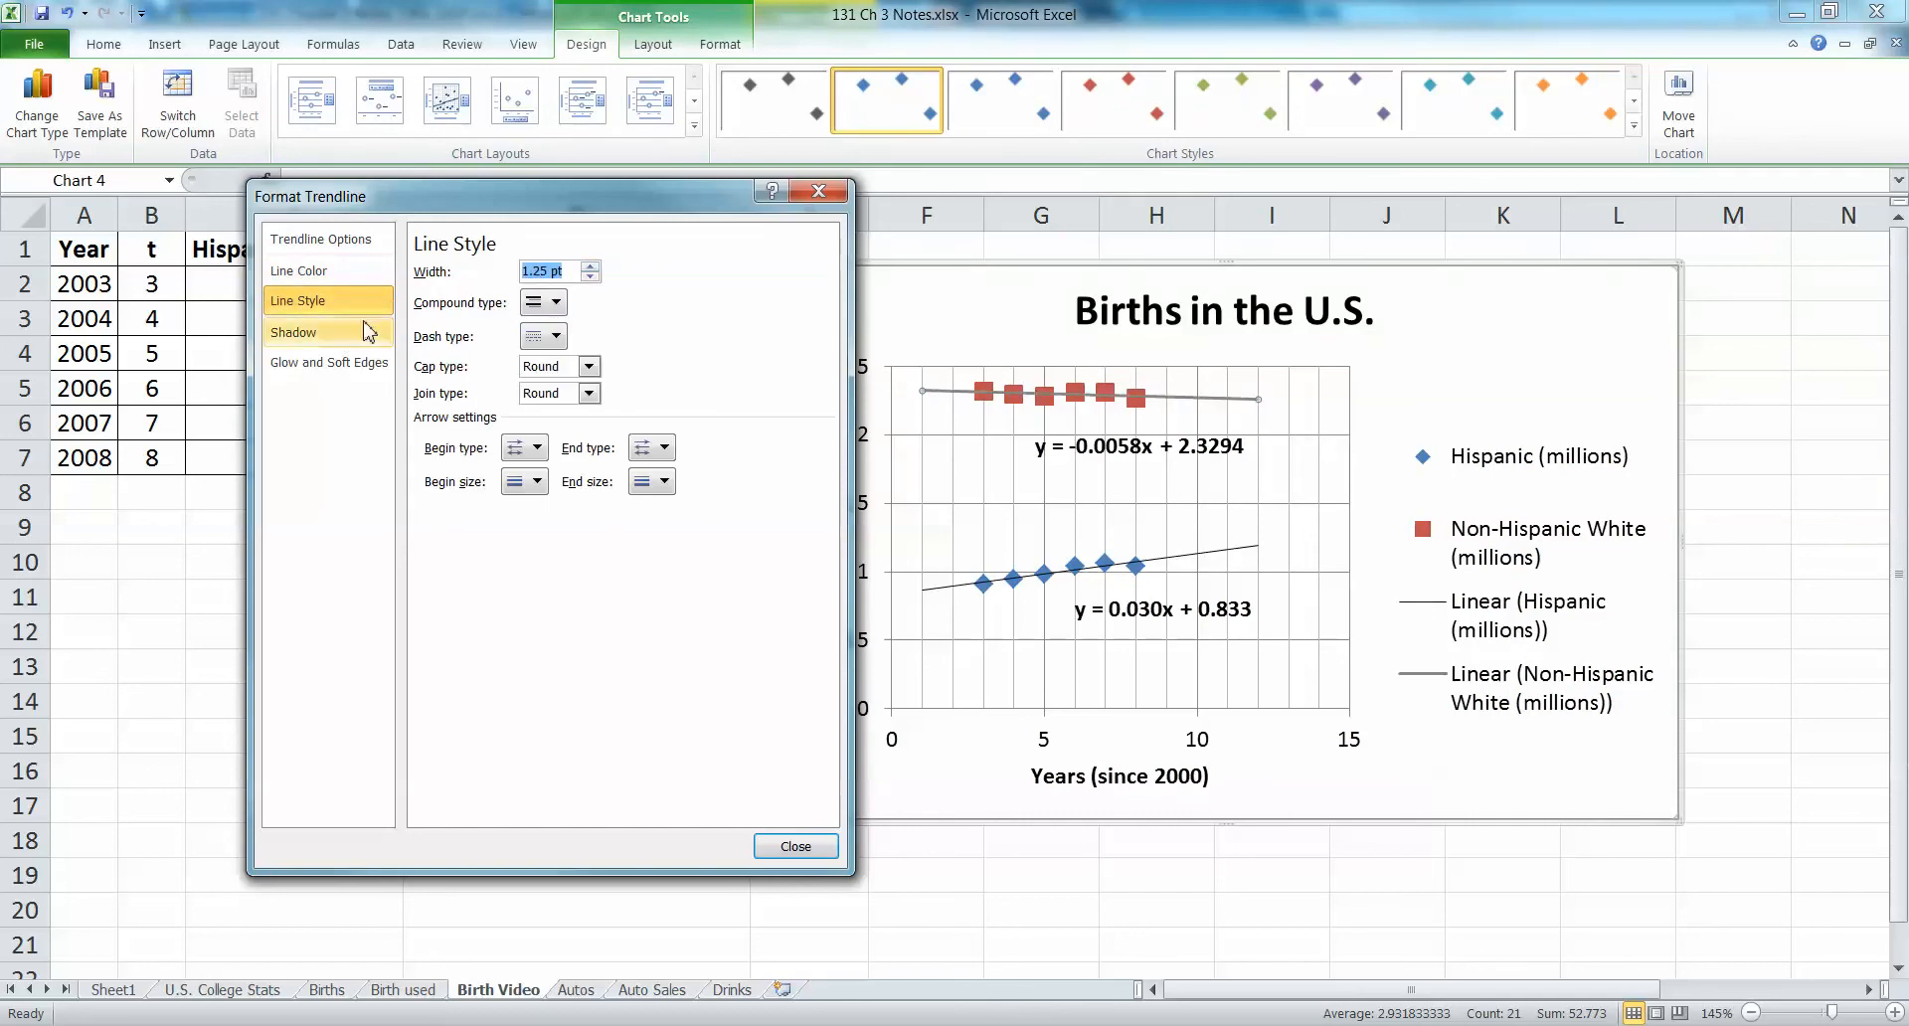
click(796, 844)
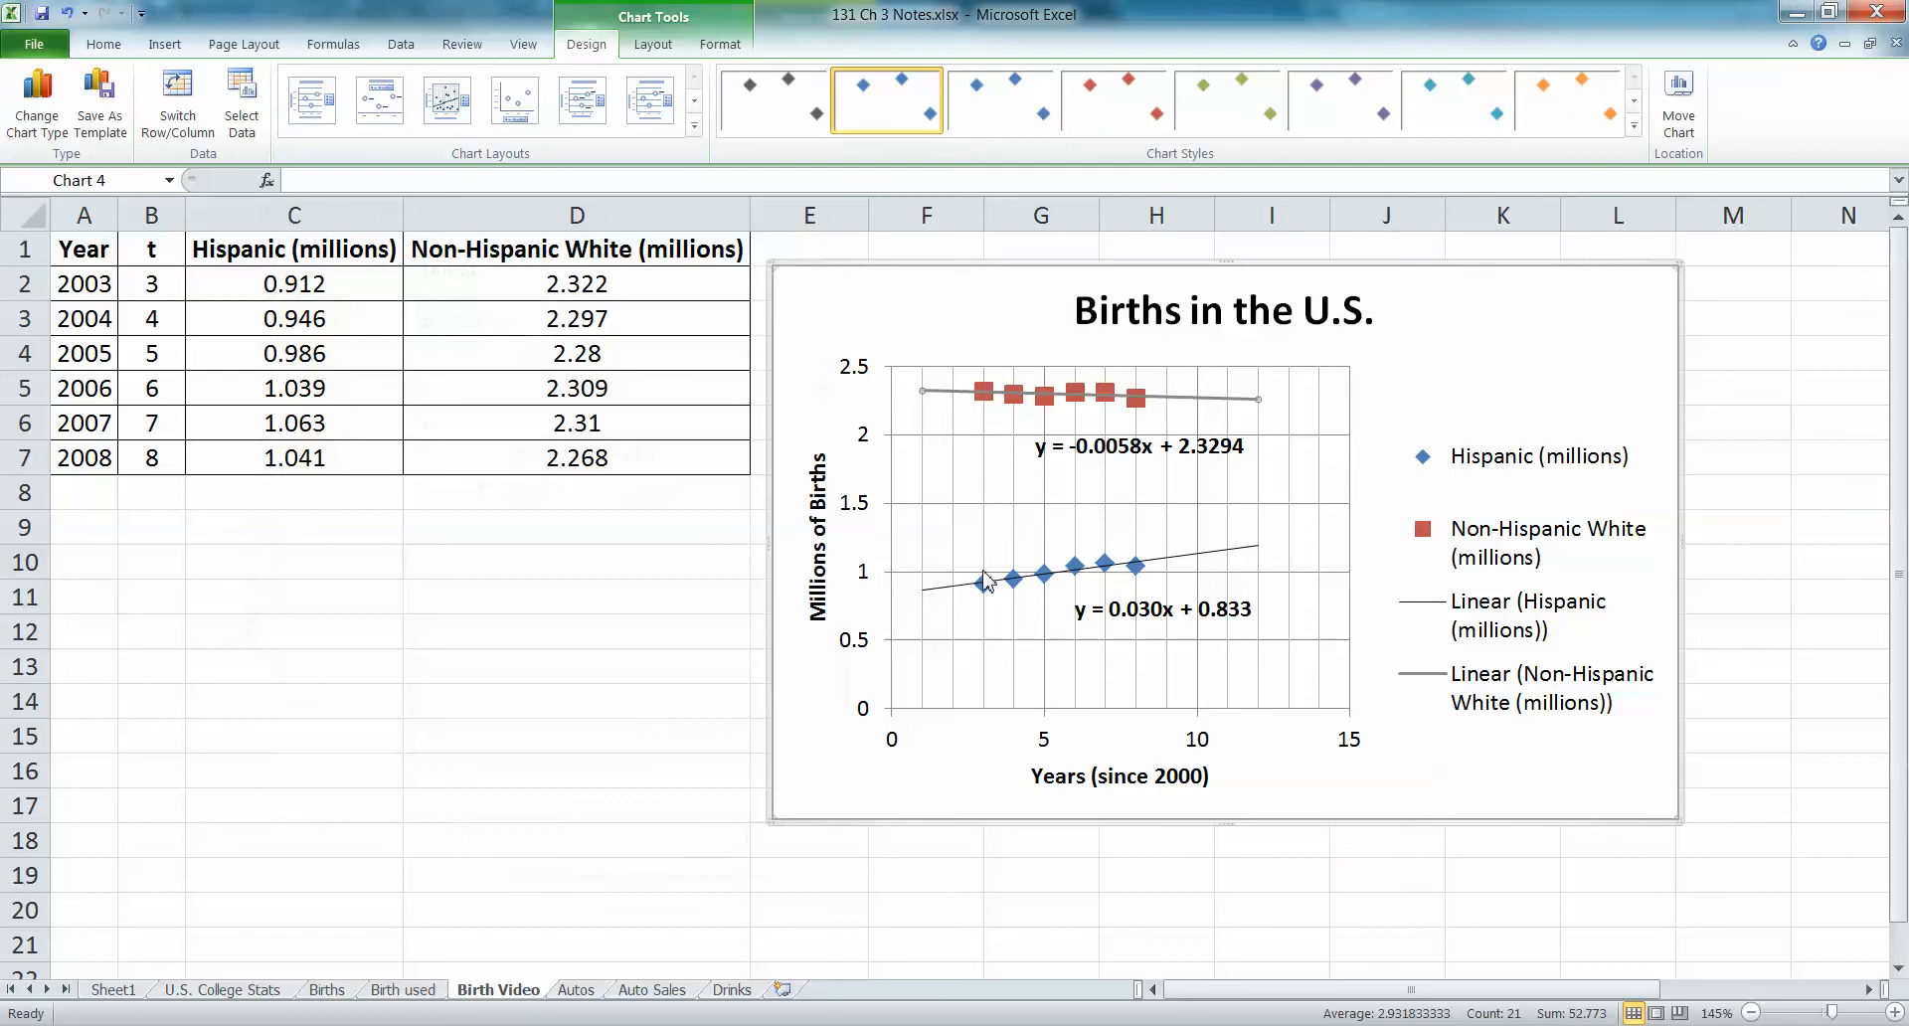
- Increase the line width of the Hispanic trendline so it is drawn thicker
right_click(963, 594)
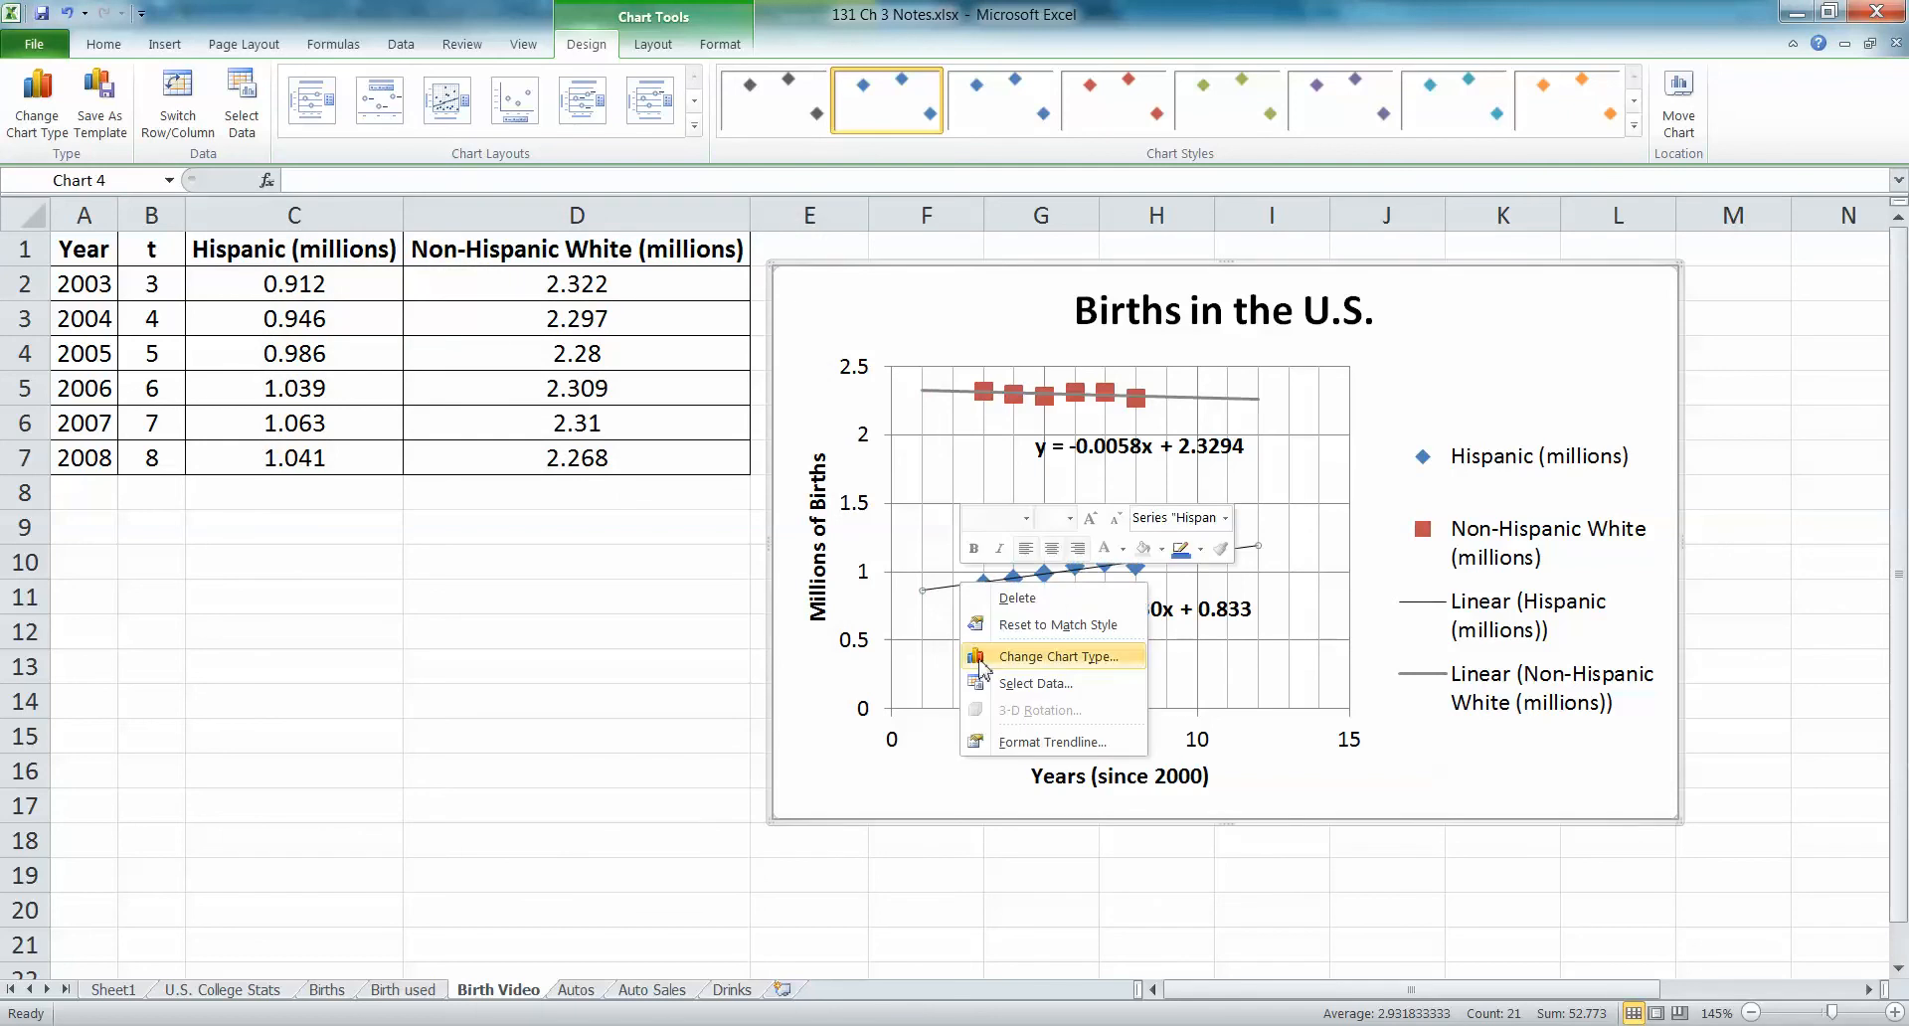
click(1034, 738)
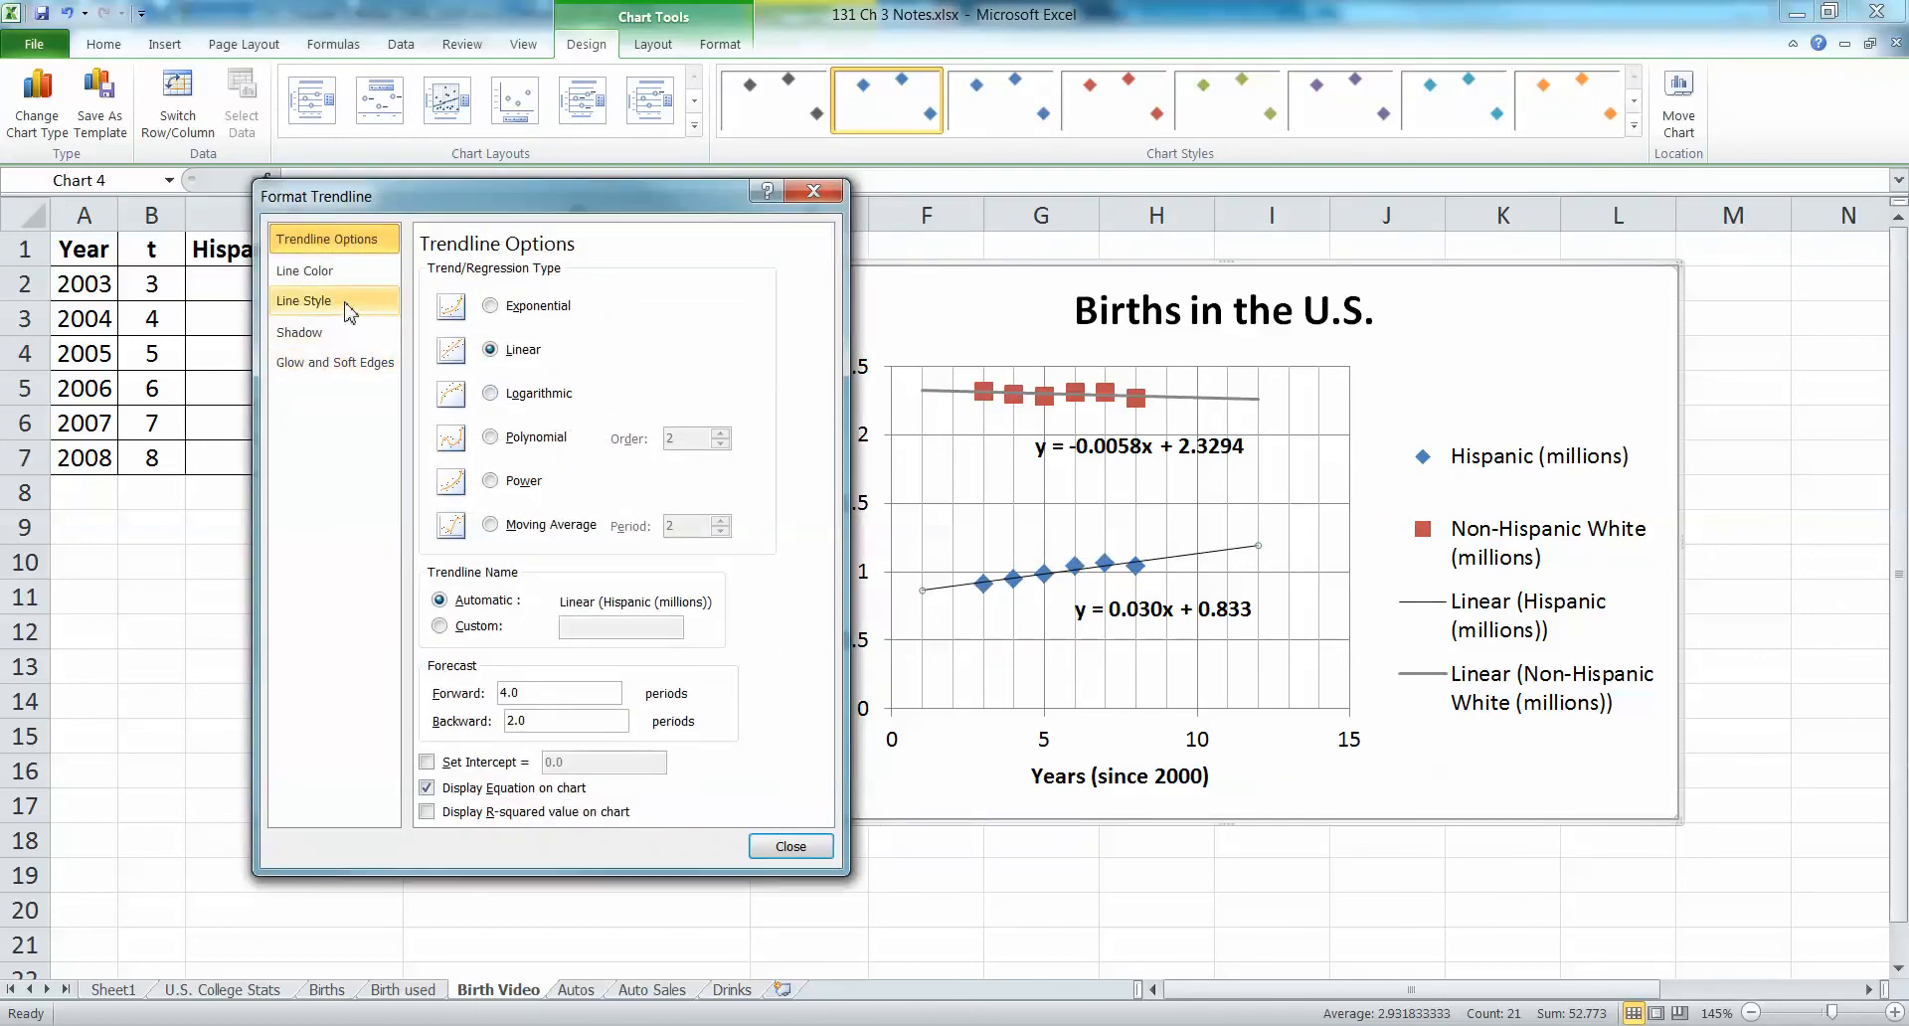
click(303, 300)
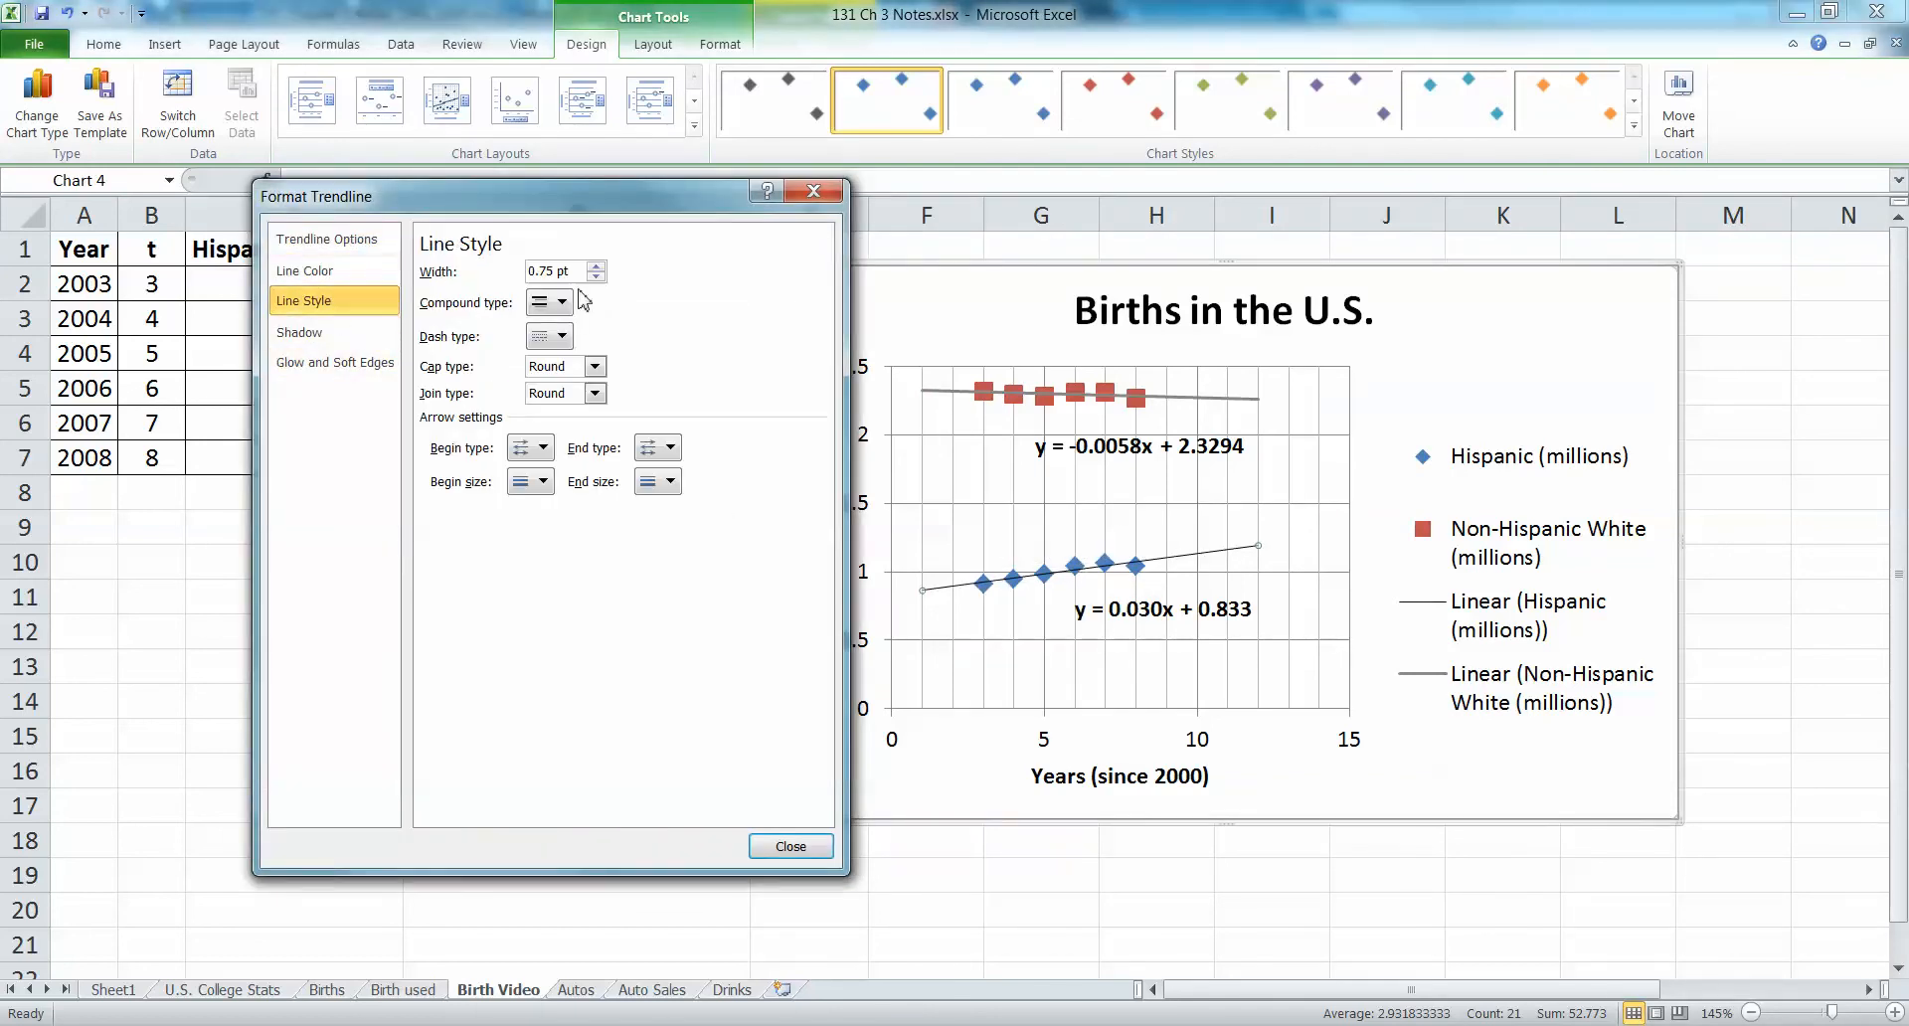
click(596, 265)
click(791, 846)
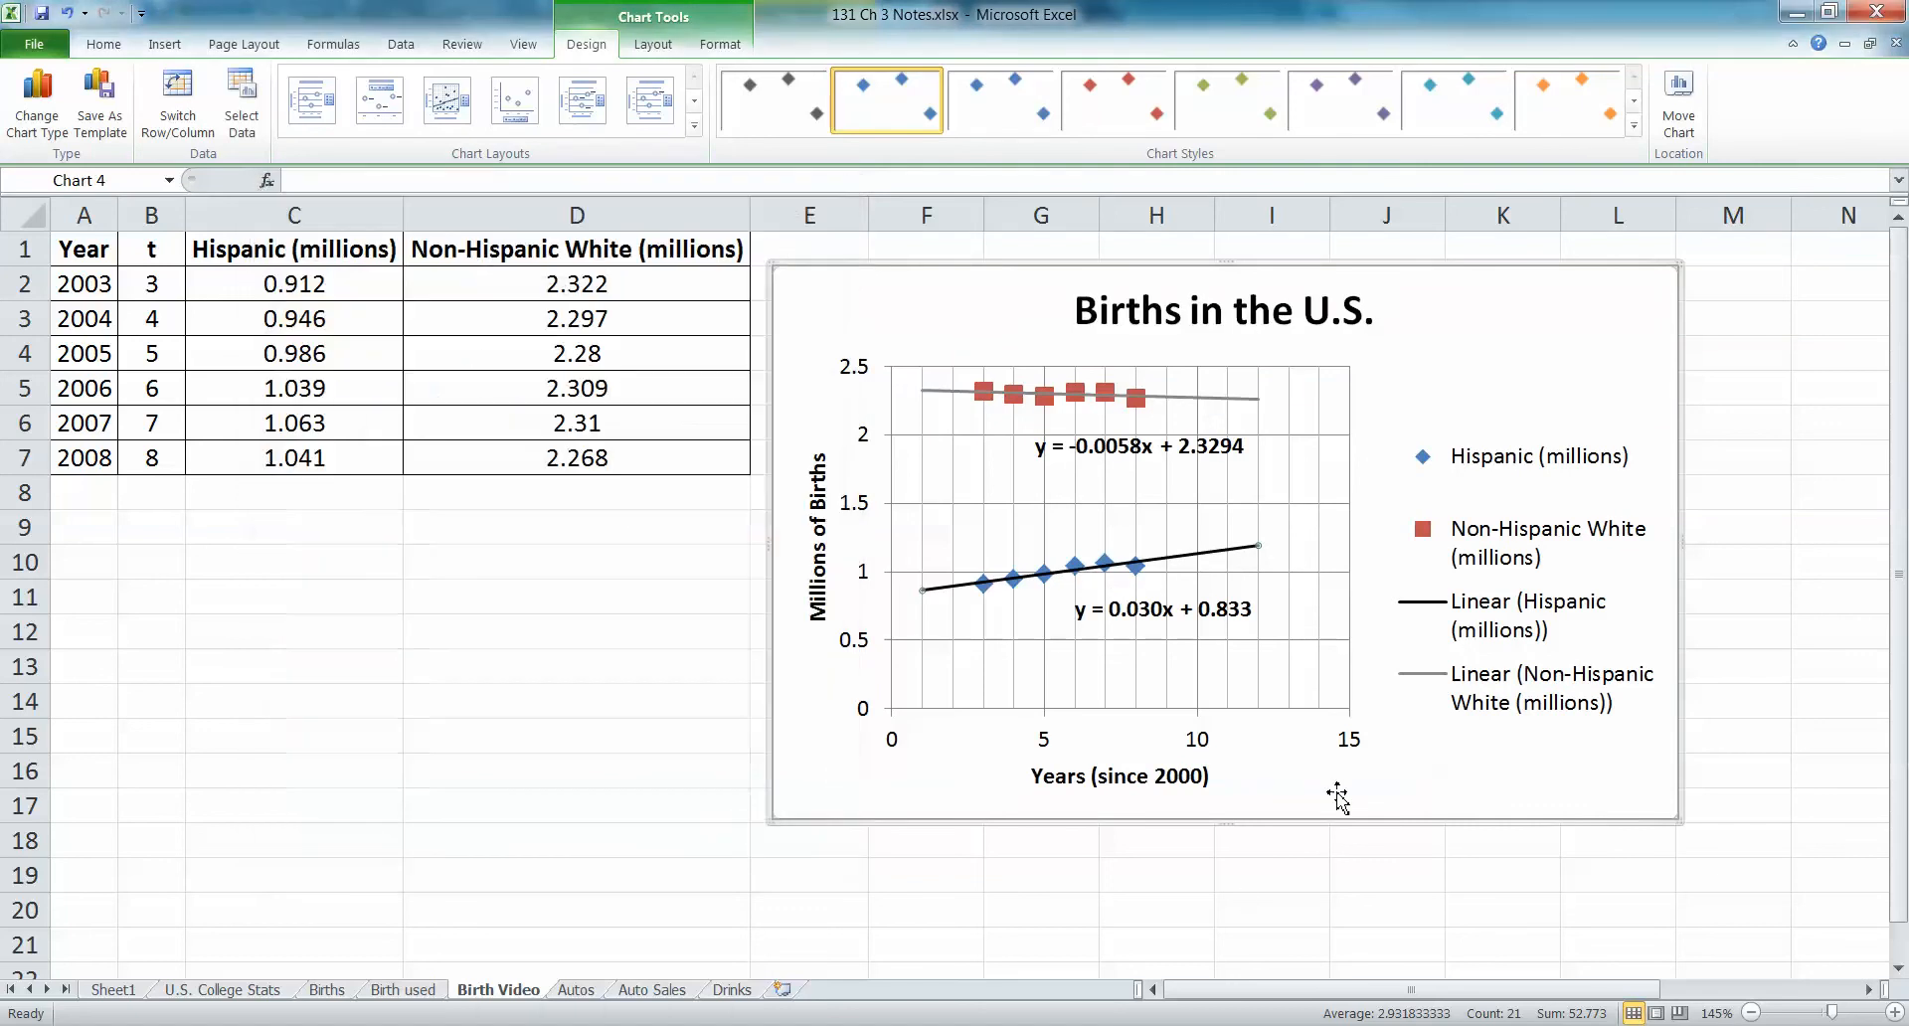
- Delete the Linear (Hispanic) and Linear (Non-Hispanic White) trendline entries from the chart legend
click(1506, 628)
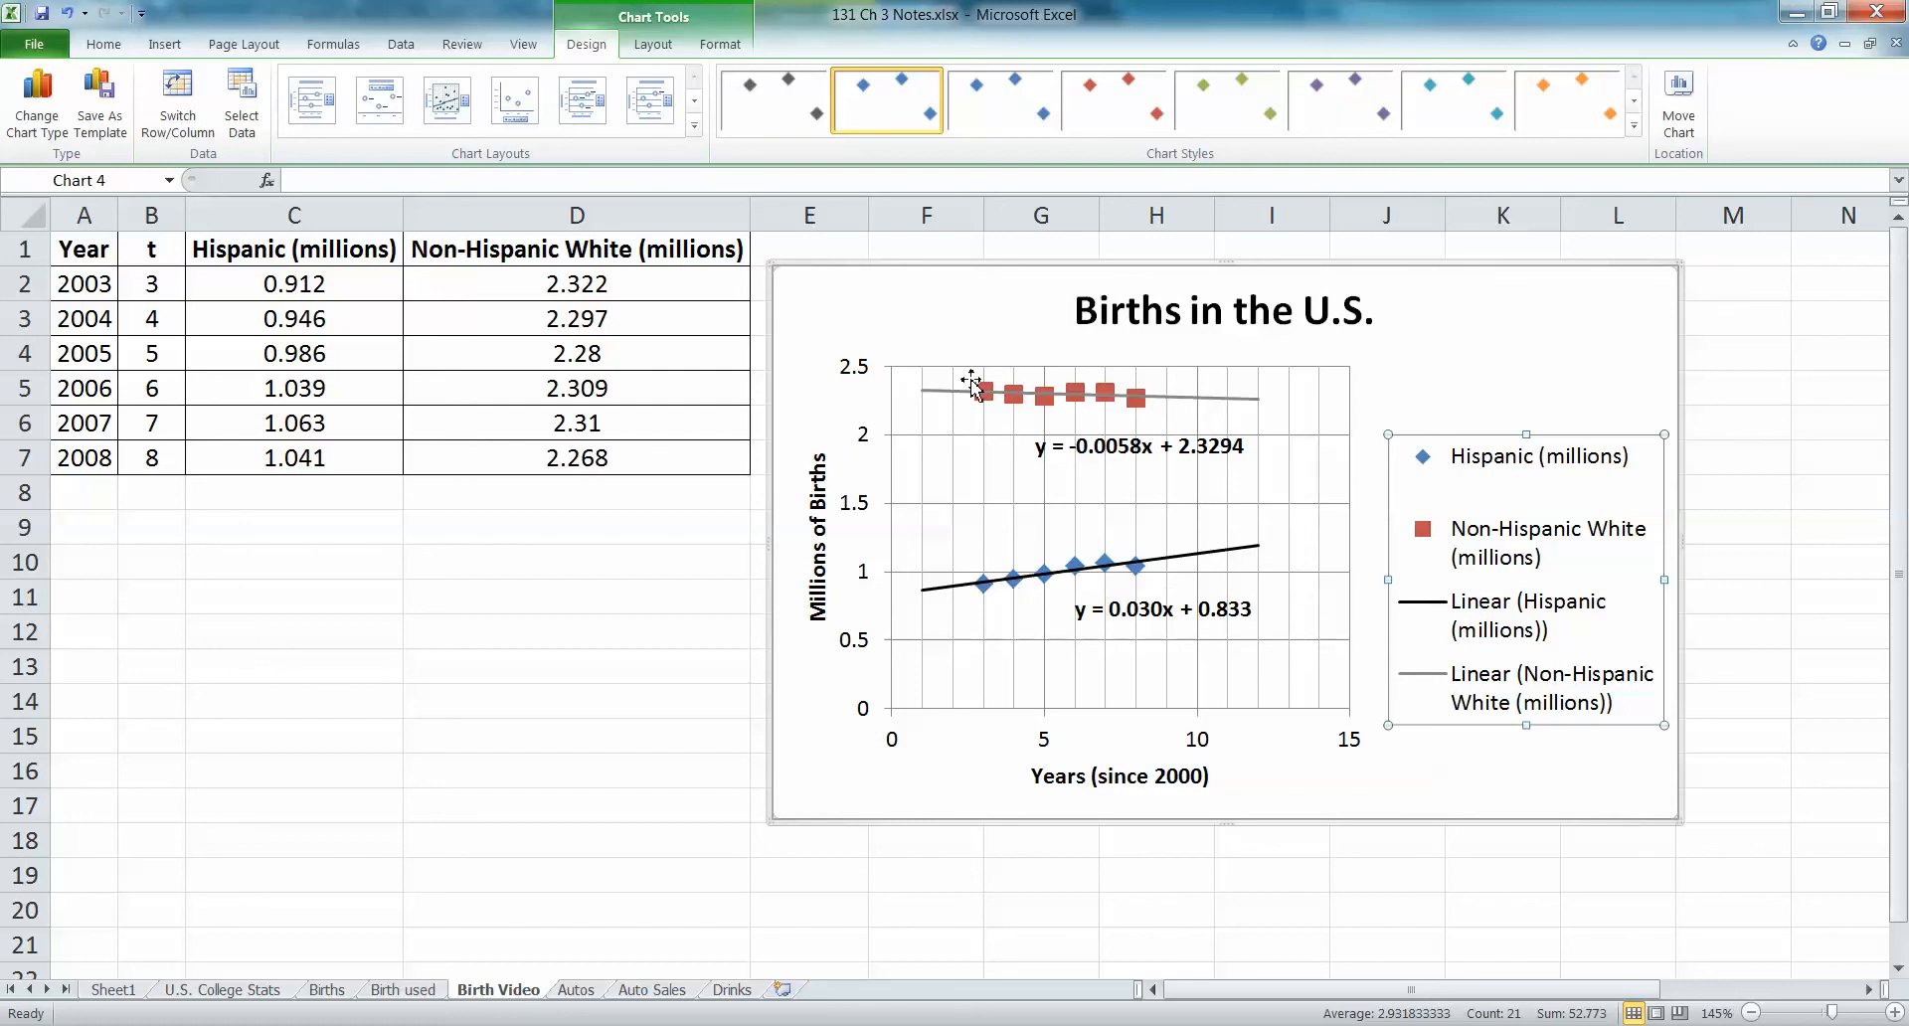
click(1491, 632)
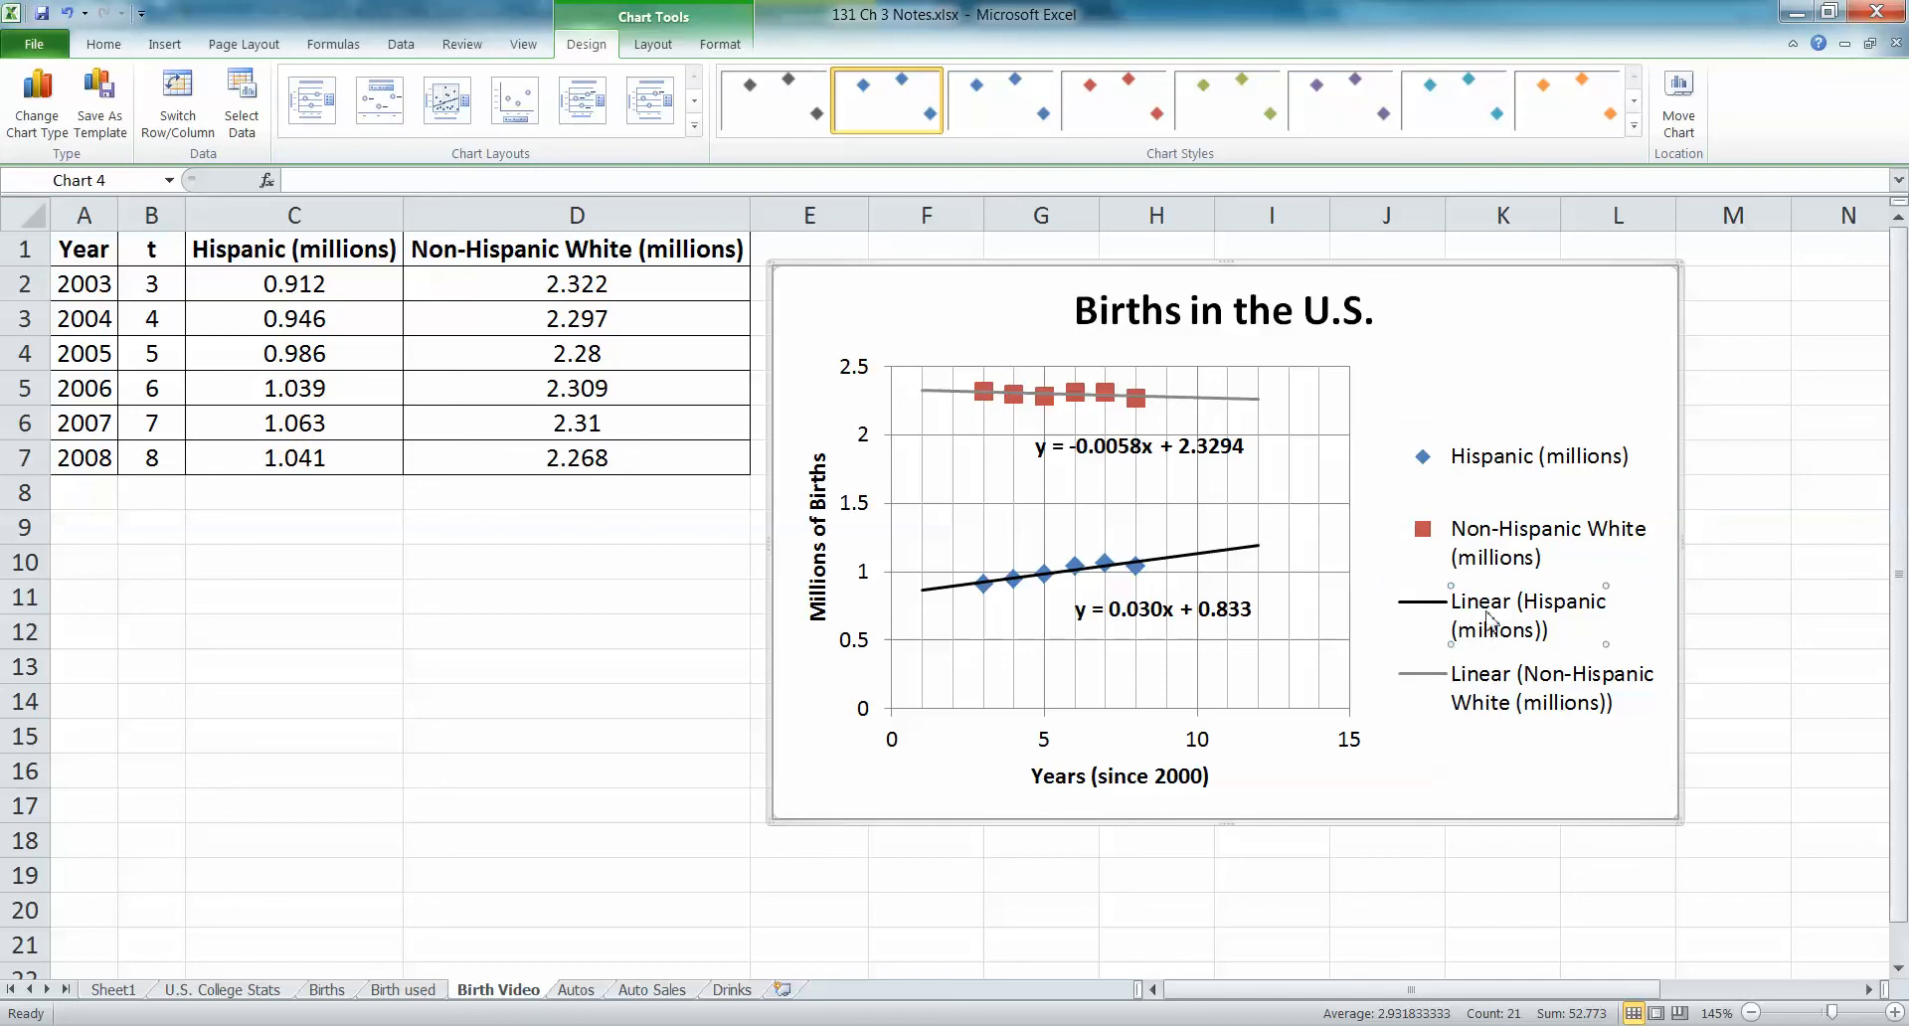
click(1438, 793)
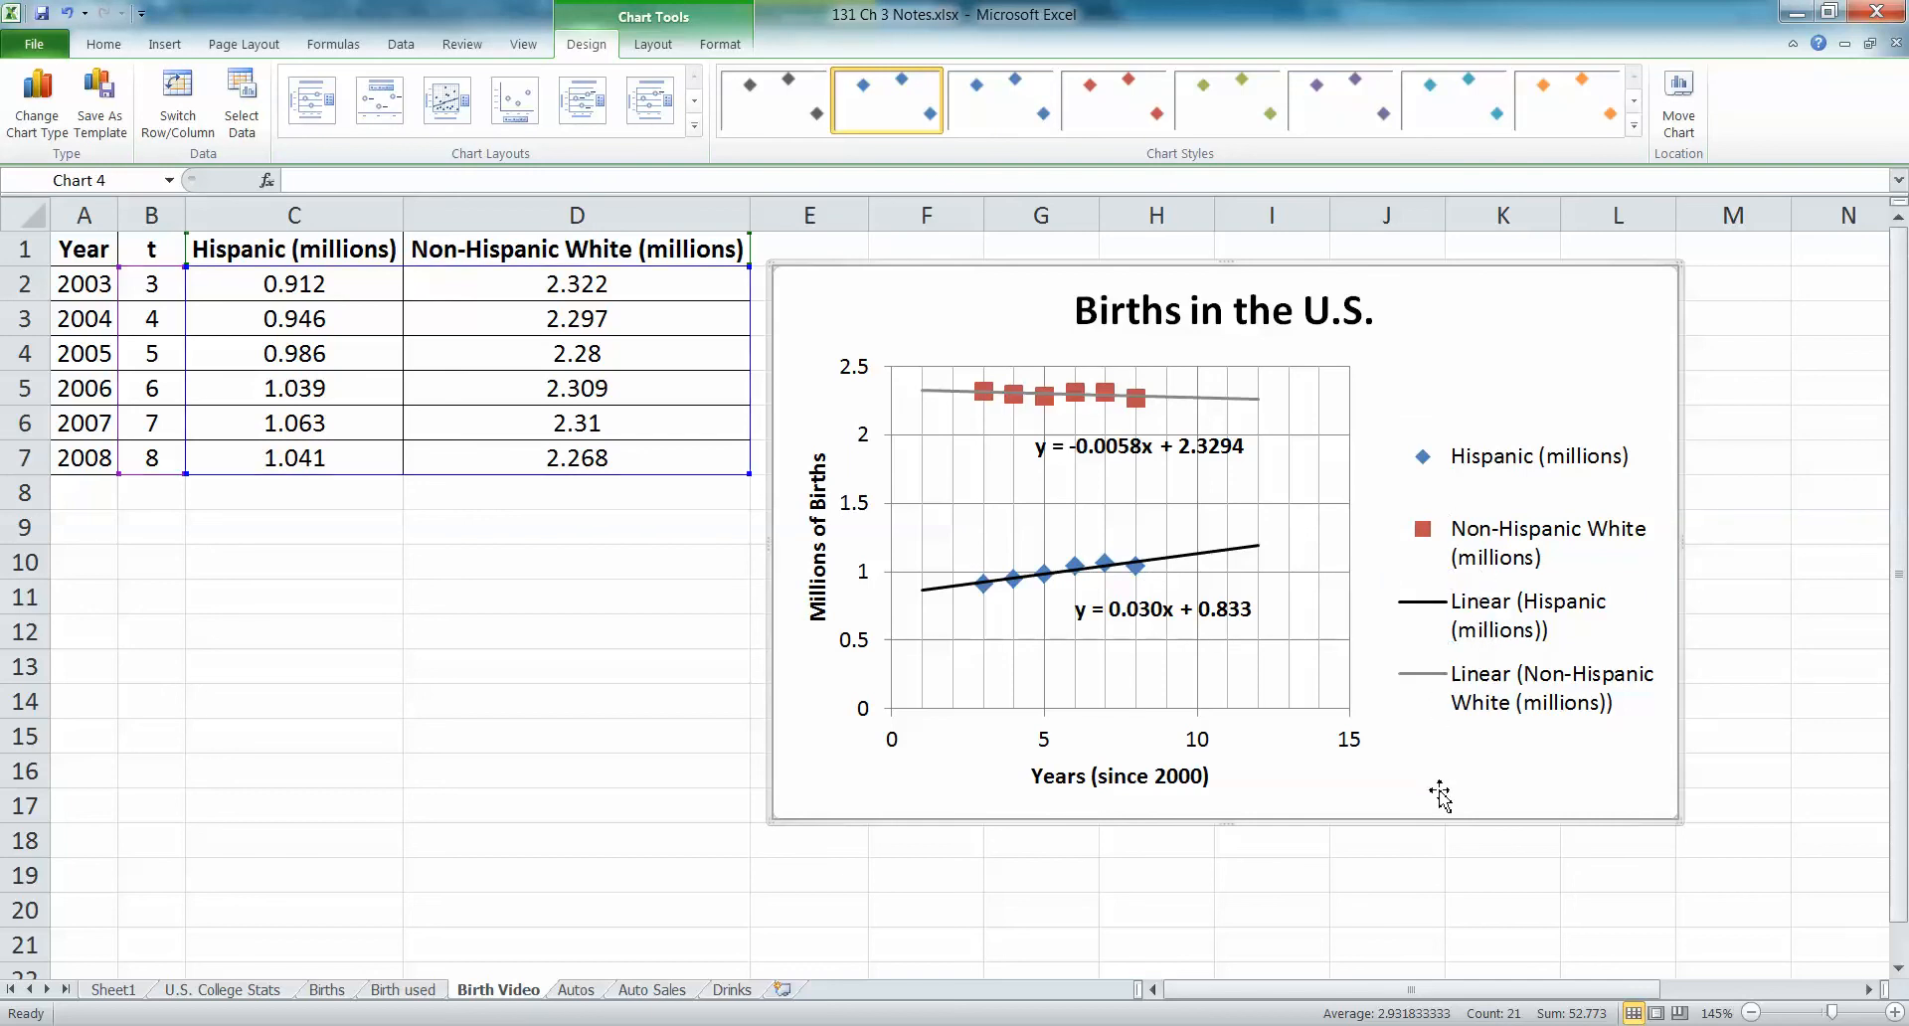
click(1527, 569)
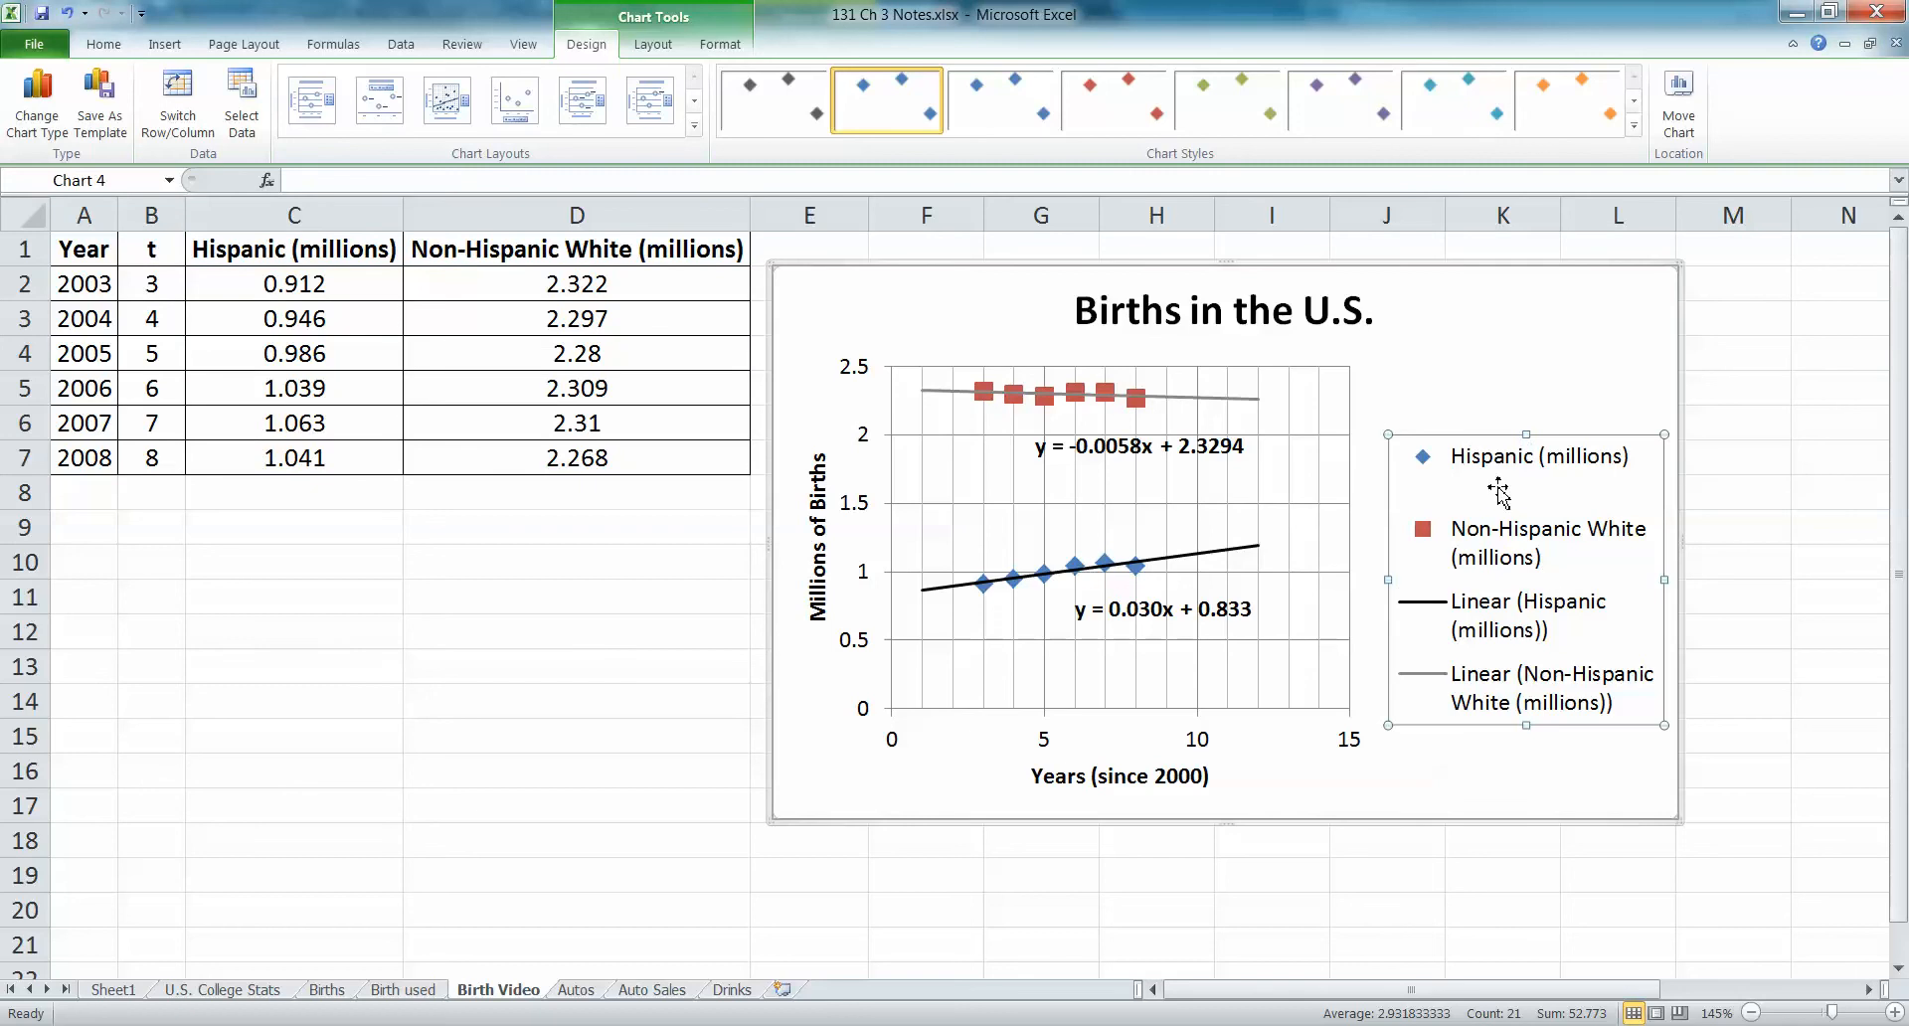
click(1492, 616)
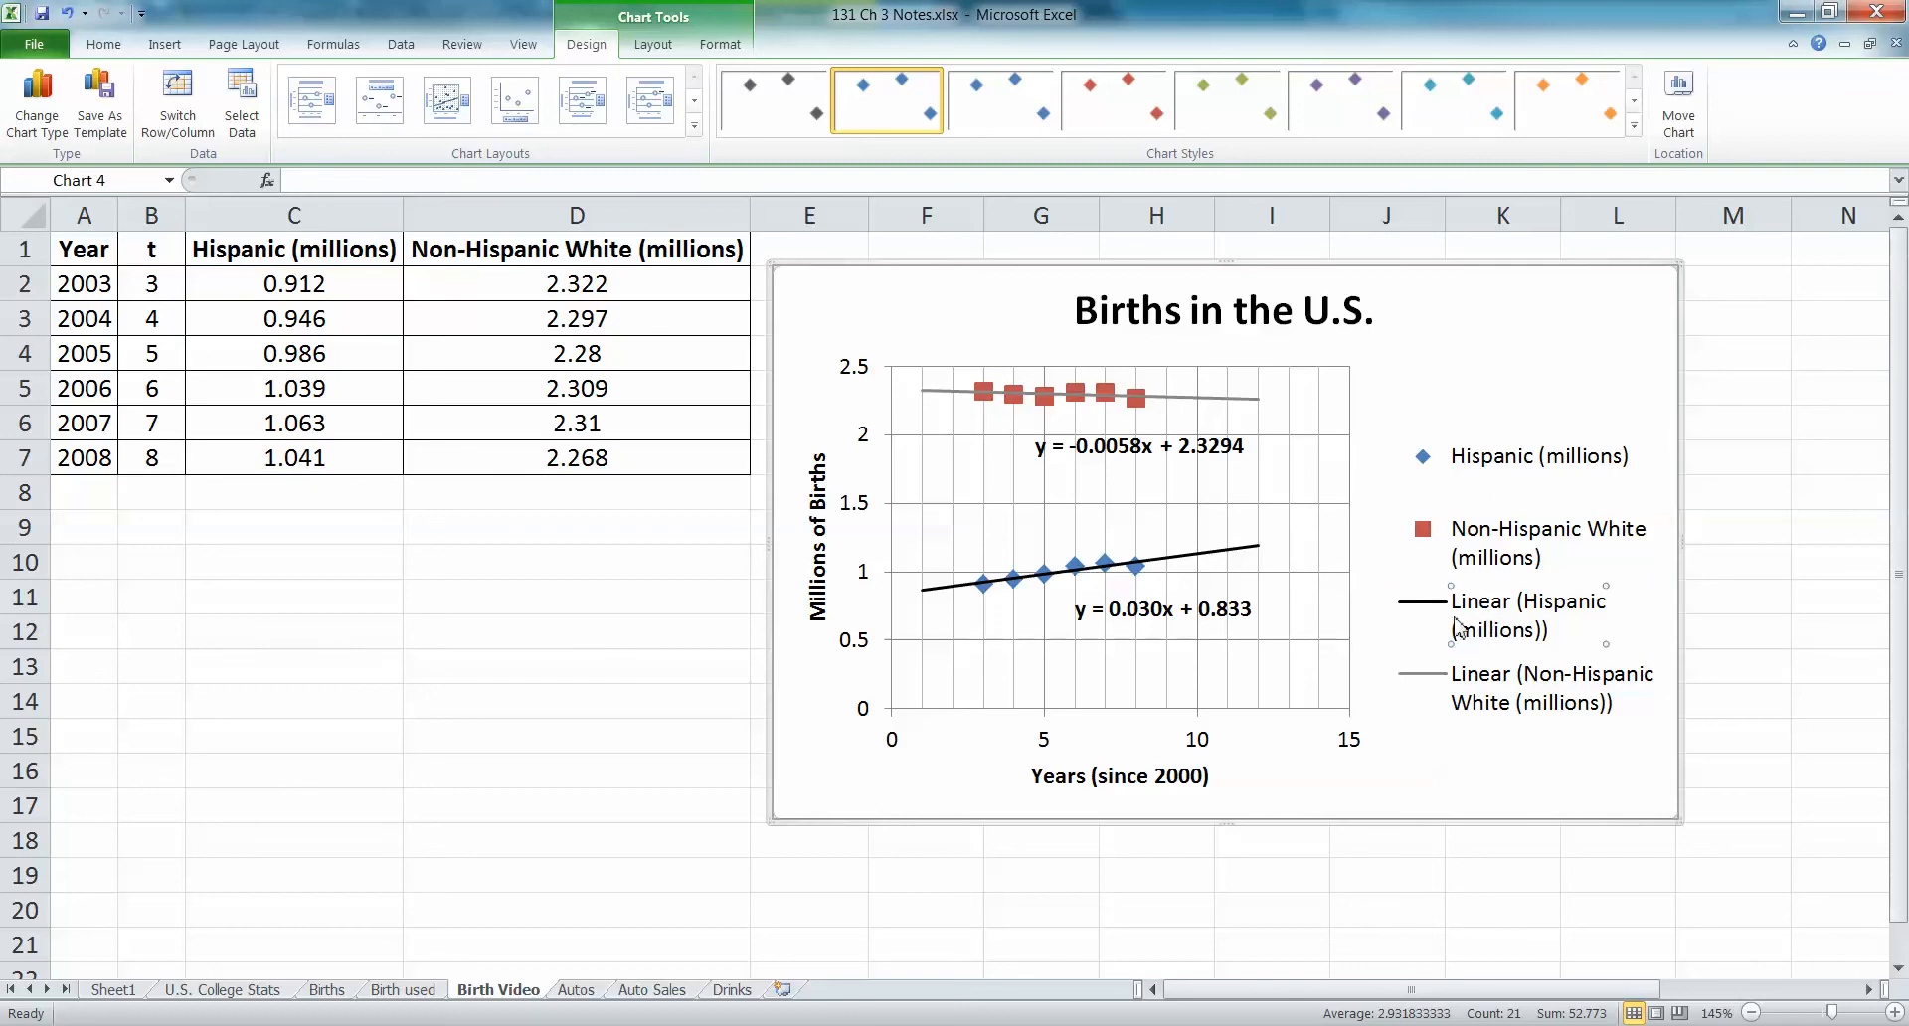
key(Delete)
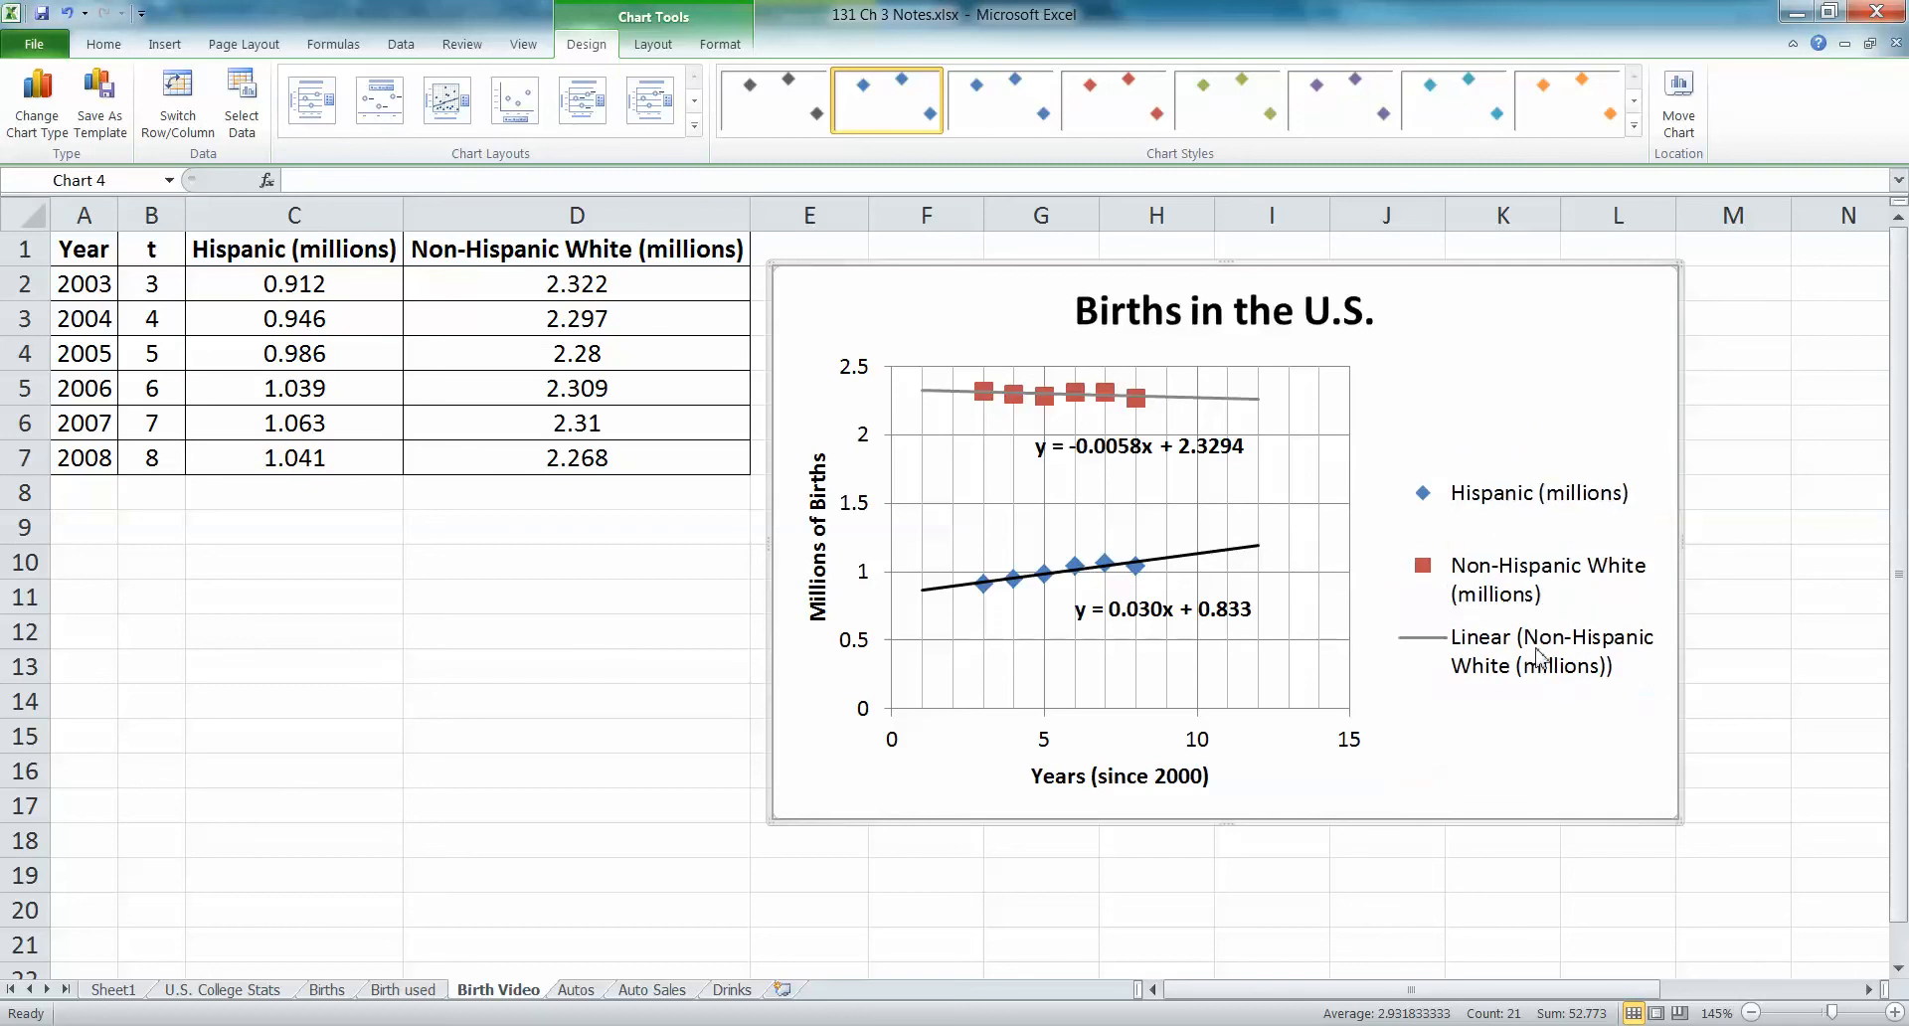
click(1508, 661)
key(Delete)
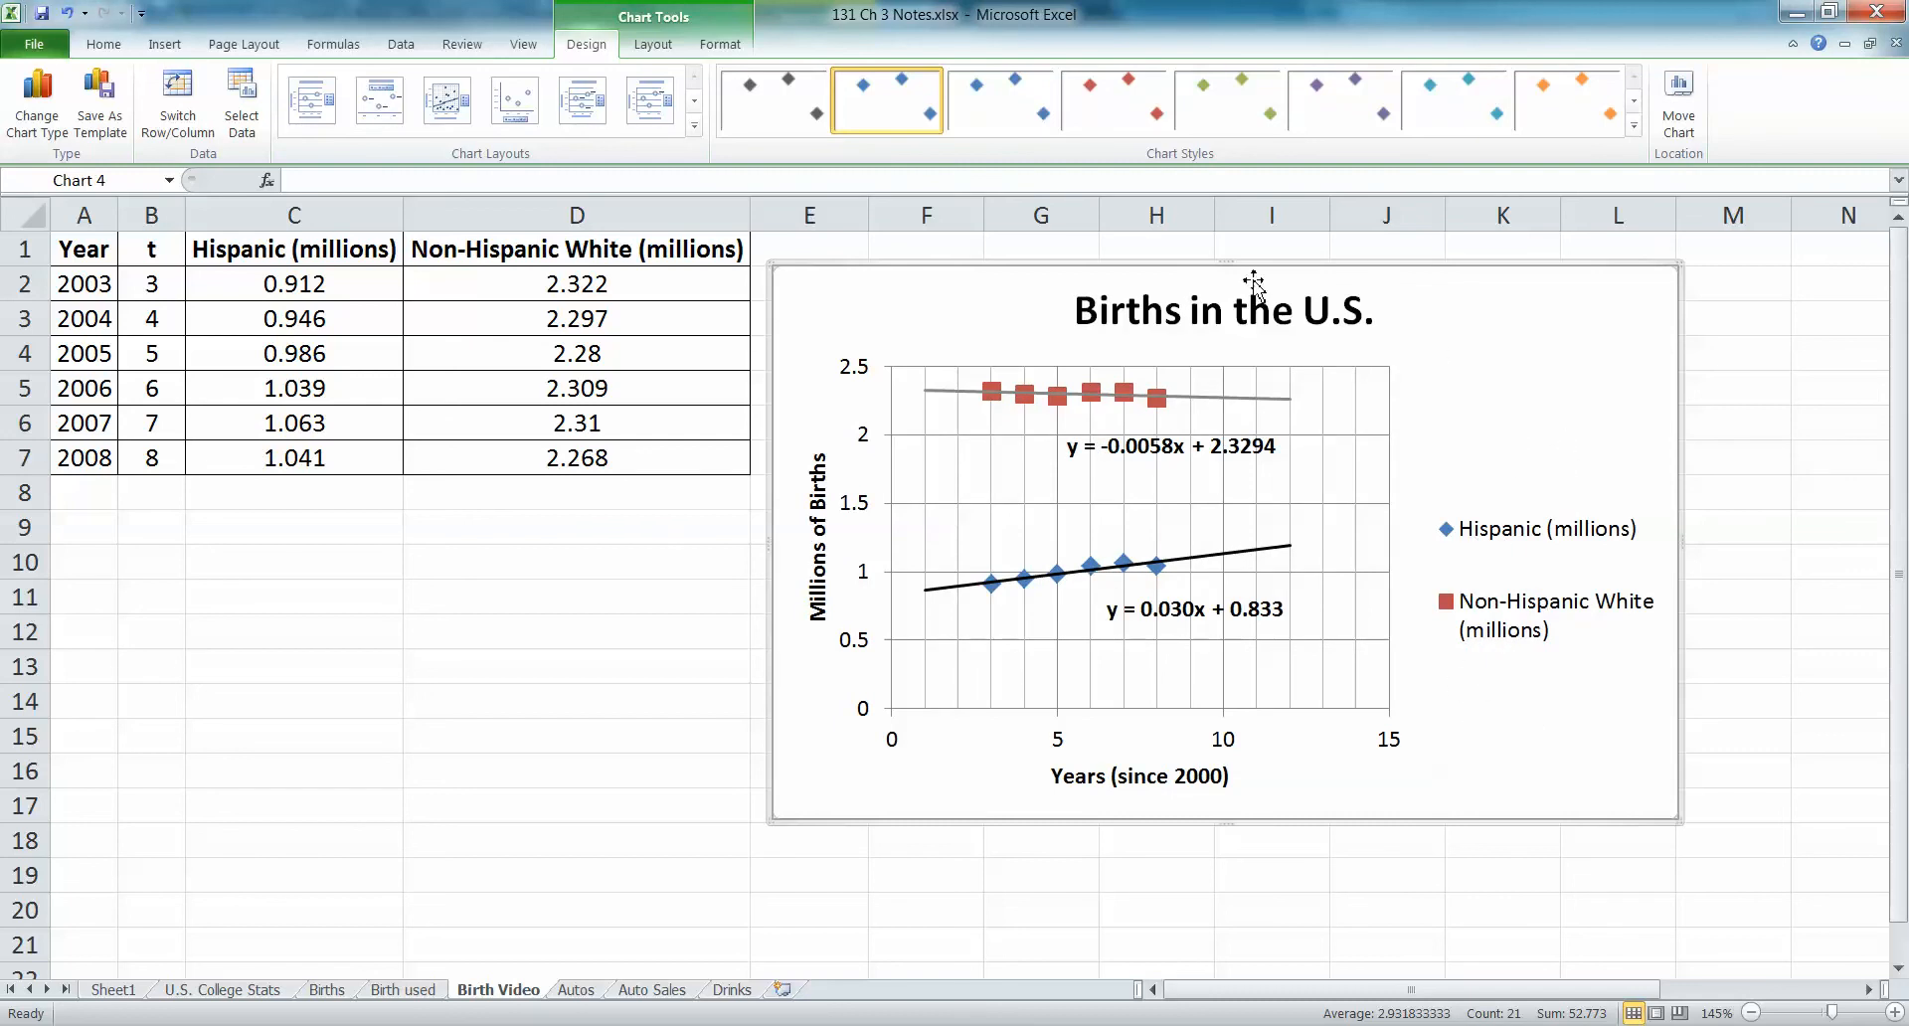
- Insert a markers-only scatter chart from B1:D7 and position it below the data, after shifting the existing chart away from the table
drag(812, 288, 887, 290)
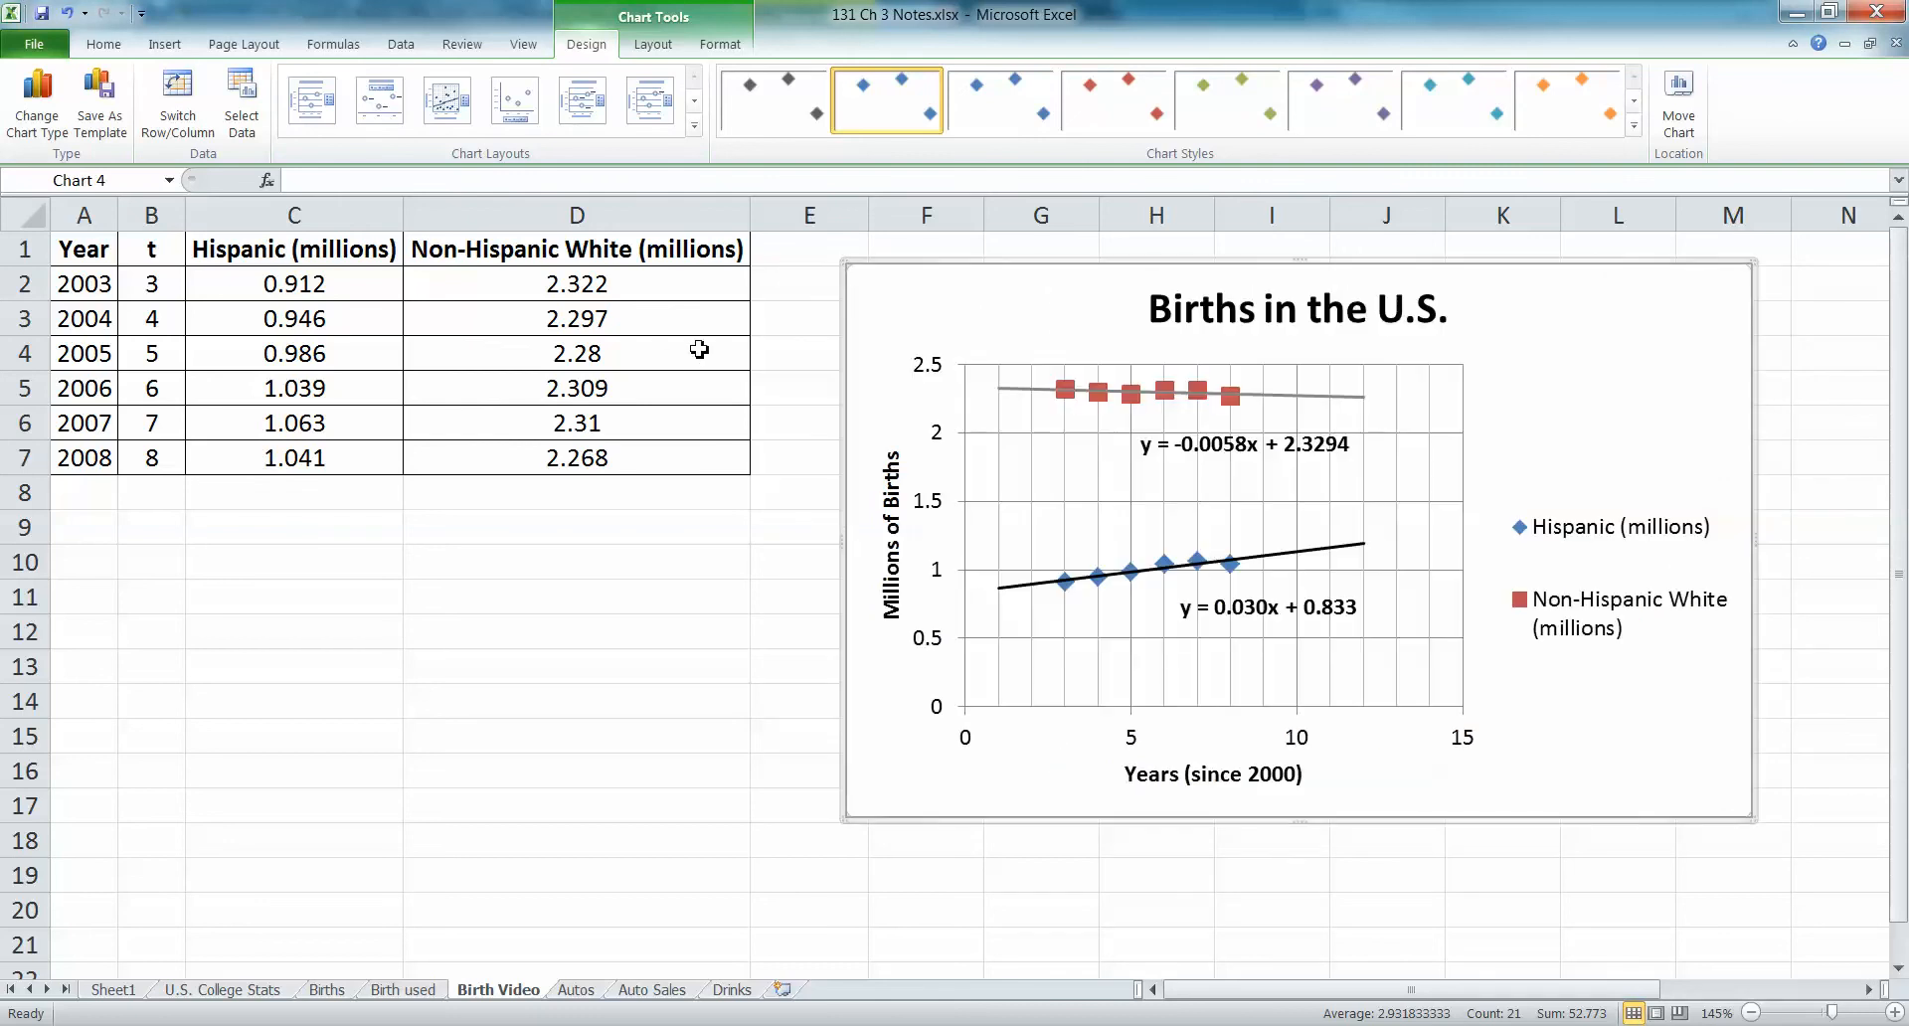
drag(336, 420, 669, 477)
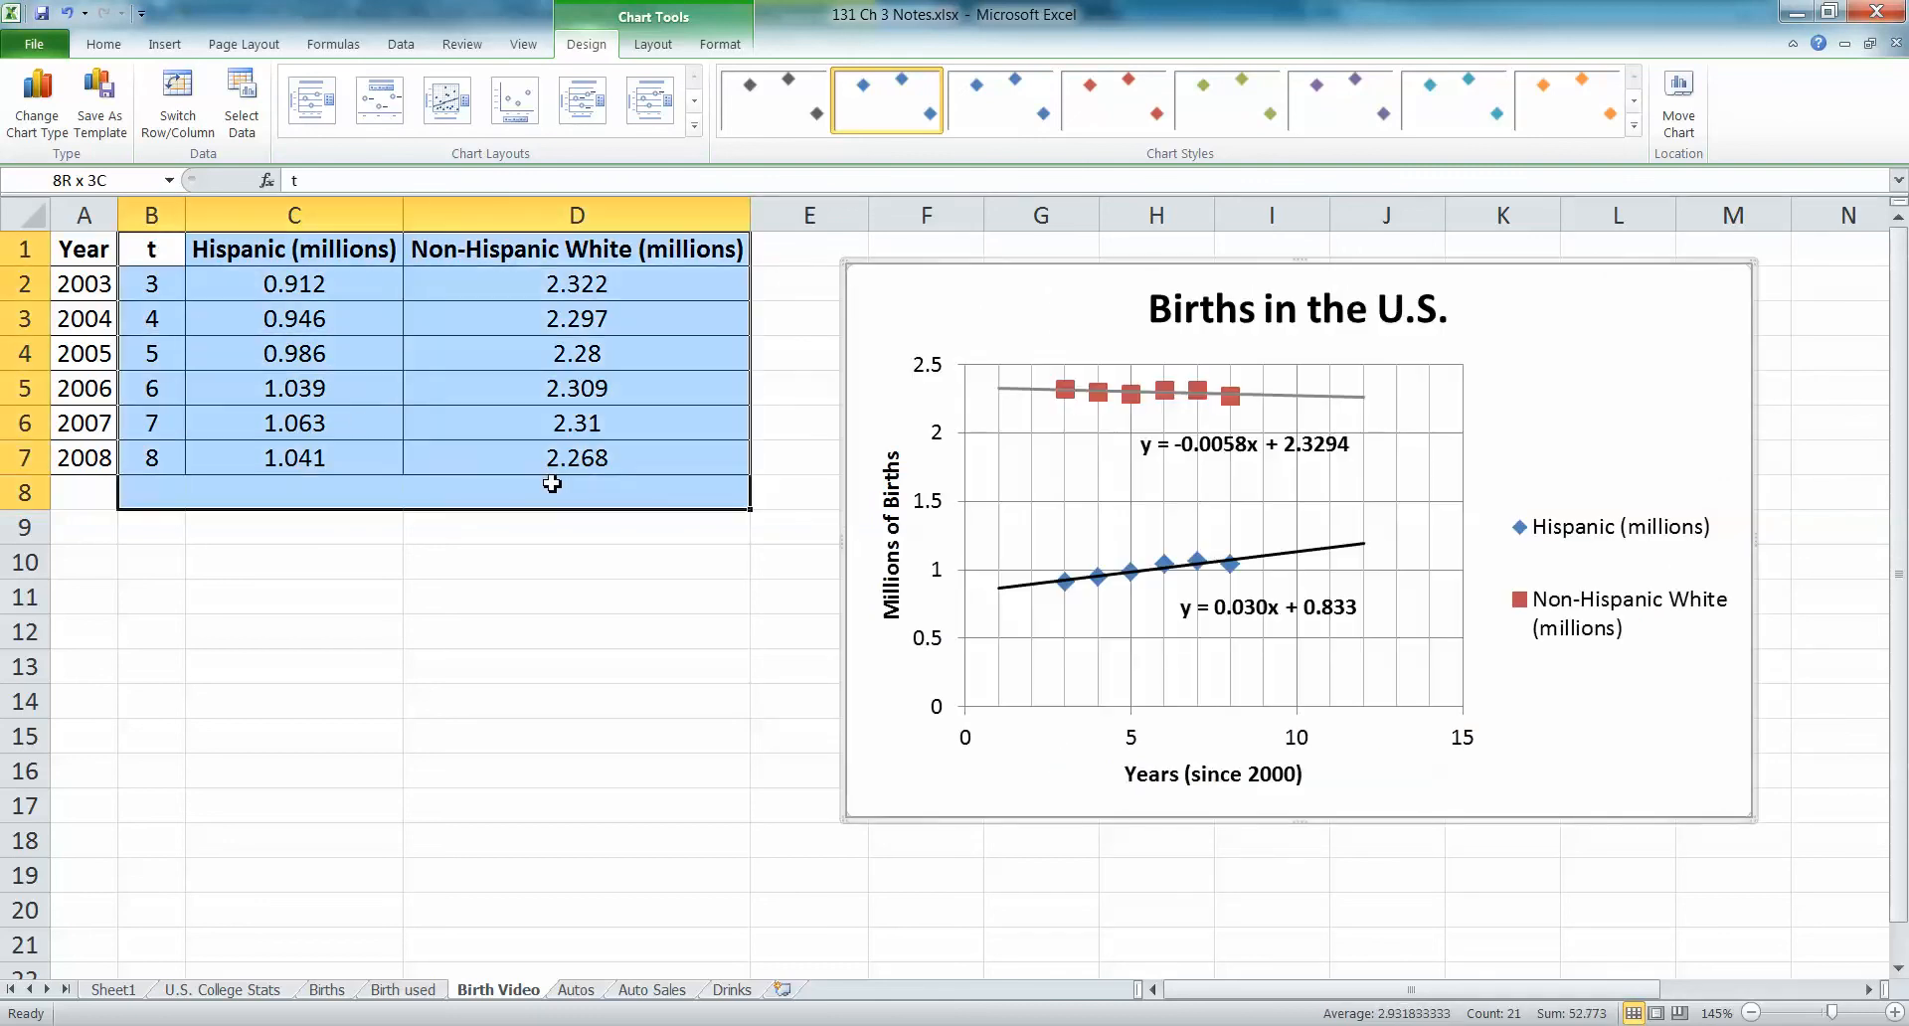
drag(149, 251, 149, 457)
drag(541, 466, 144, 249)
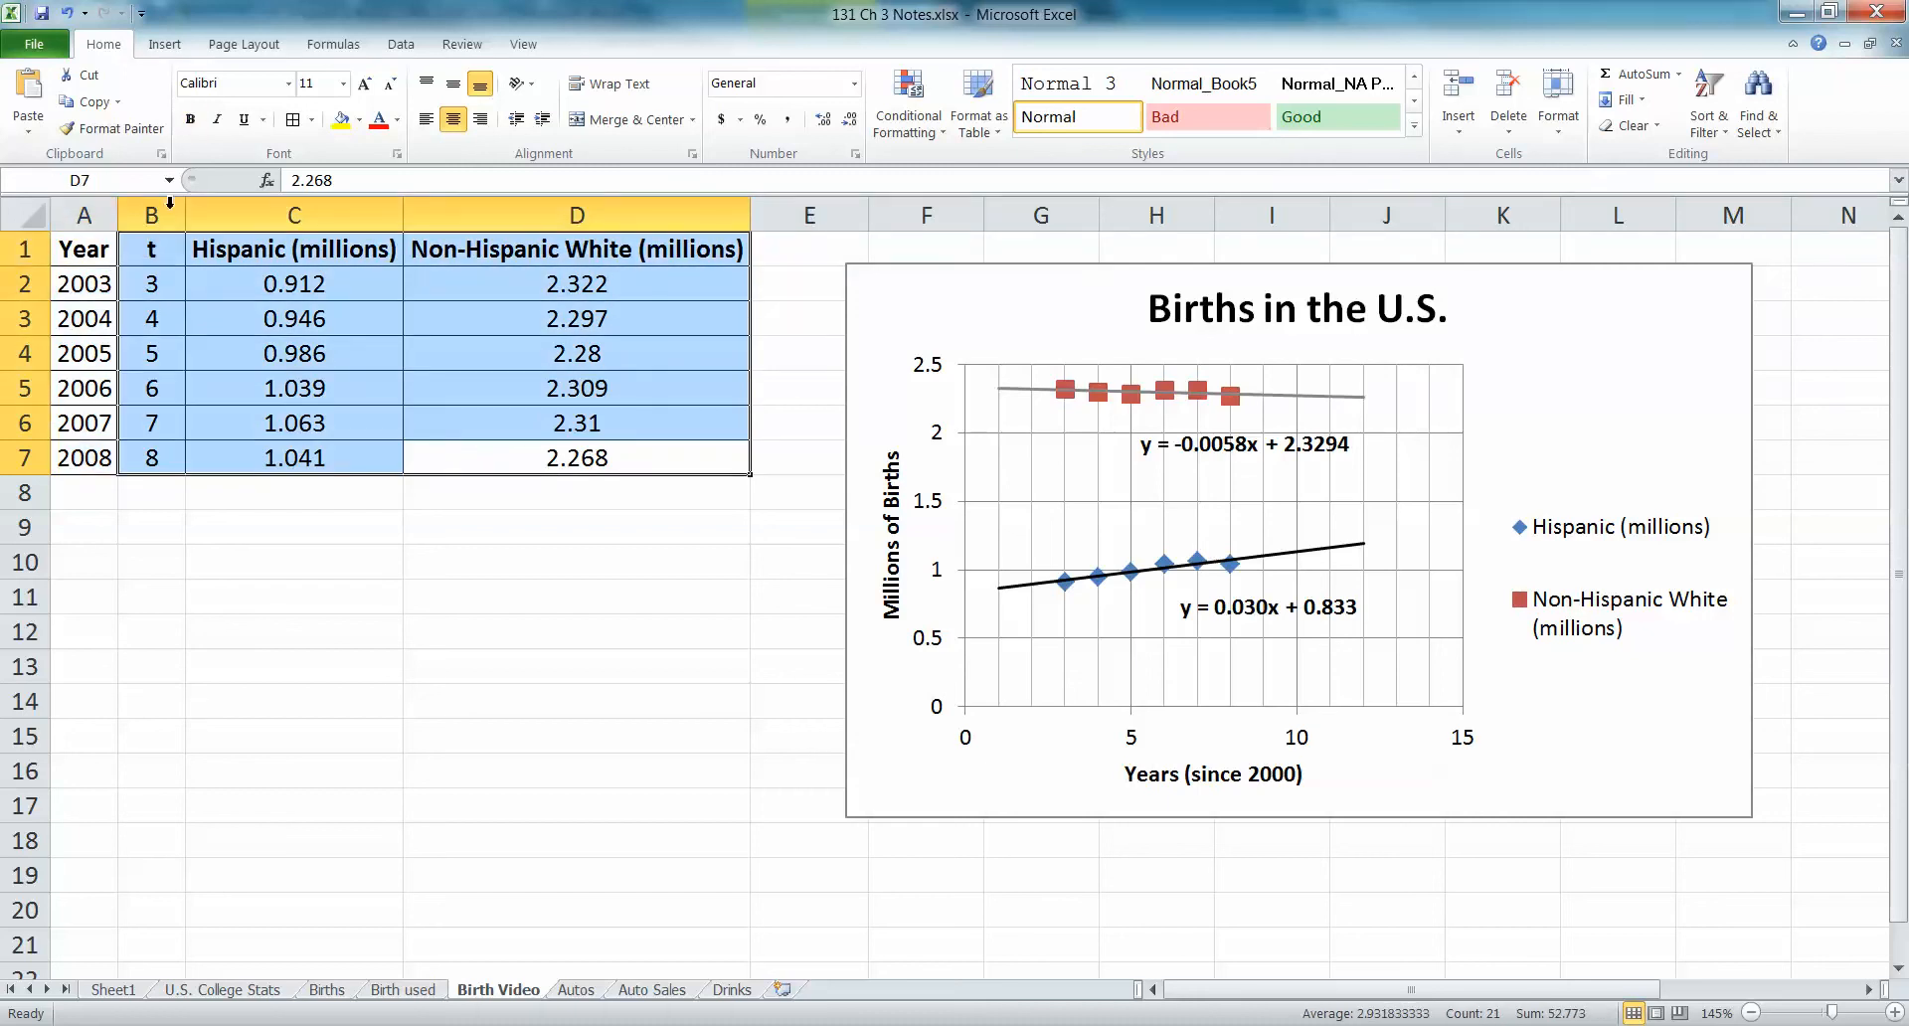
click(165, 44)
click(696, 99)
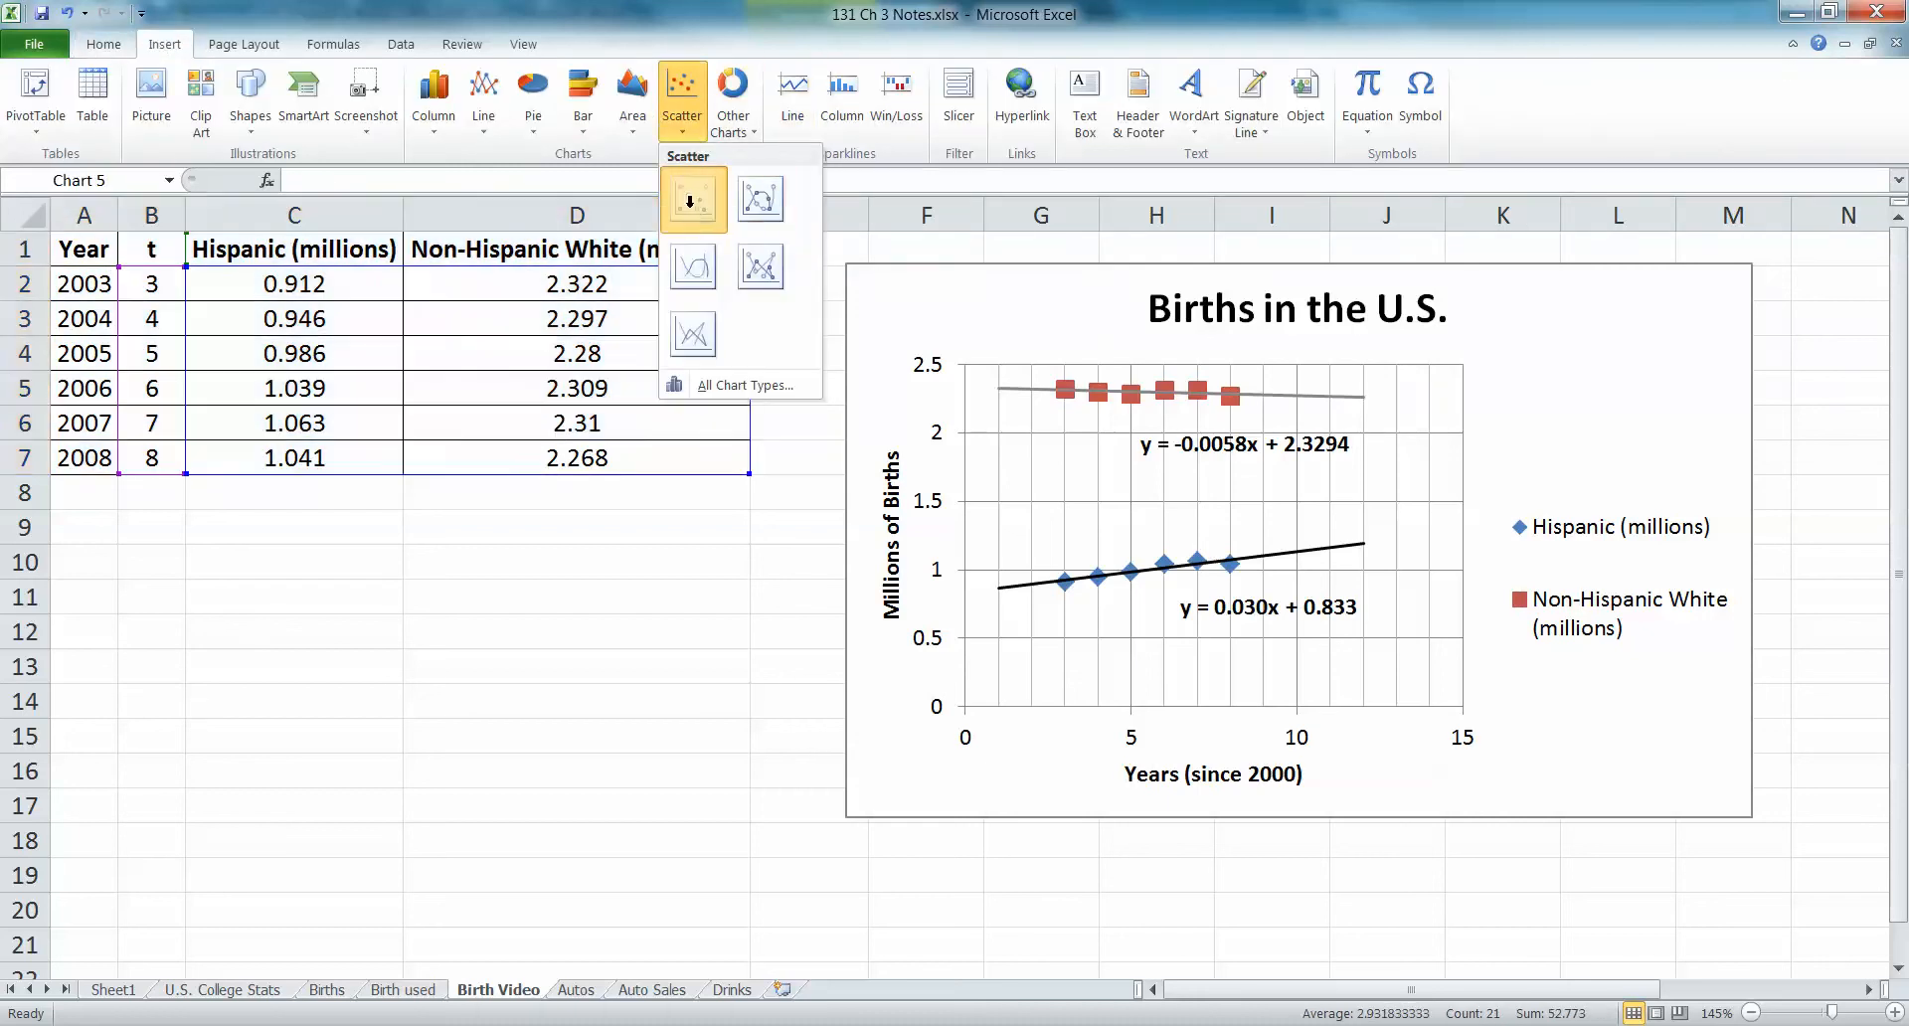
click(695, 200)
drag(1204, 444, 874, 496)
- Add a linear trendline with its equation displayed to the new chart's Non-Hispanic White series
click(651, 477)
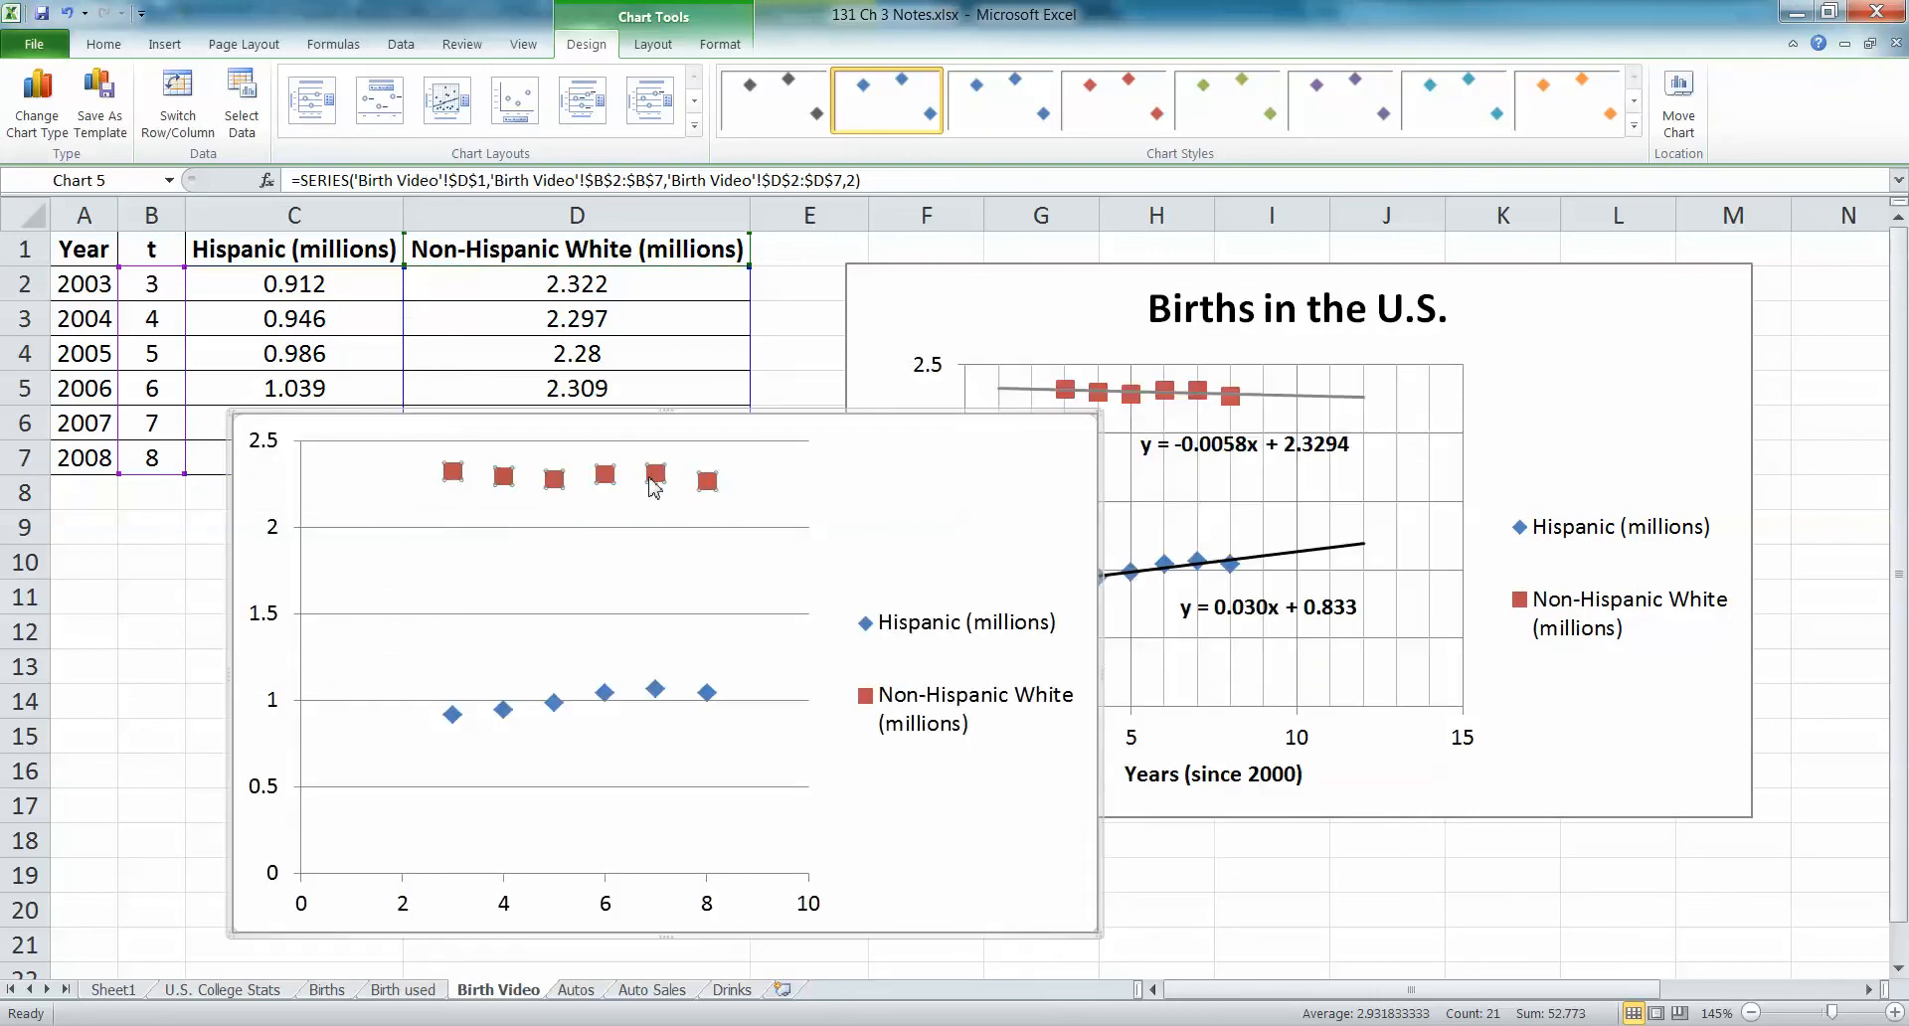
right_click(652, 477)
click(746, 661)
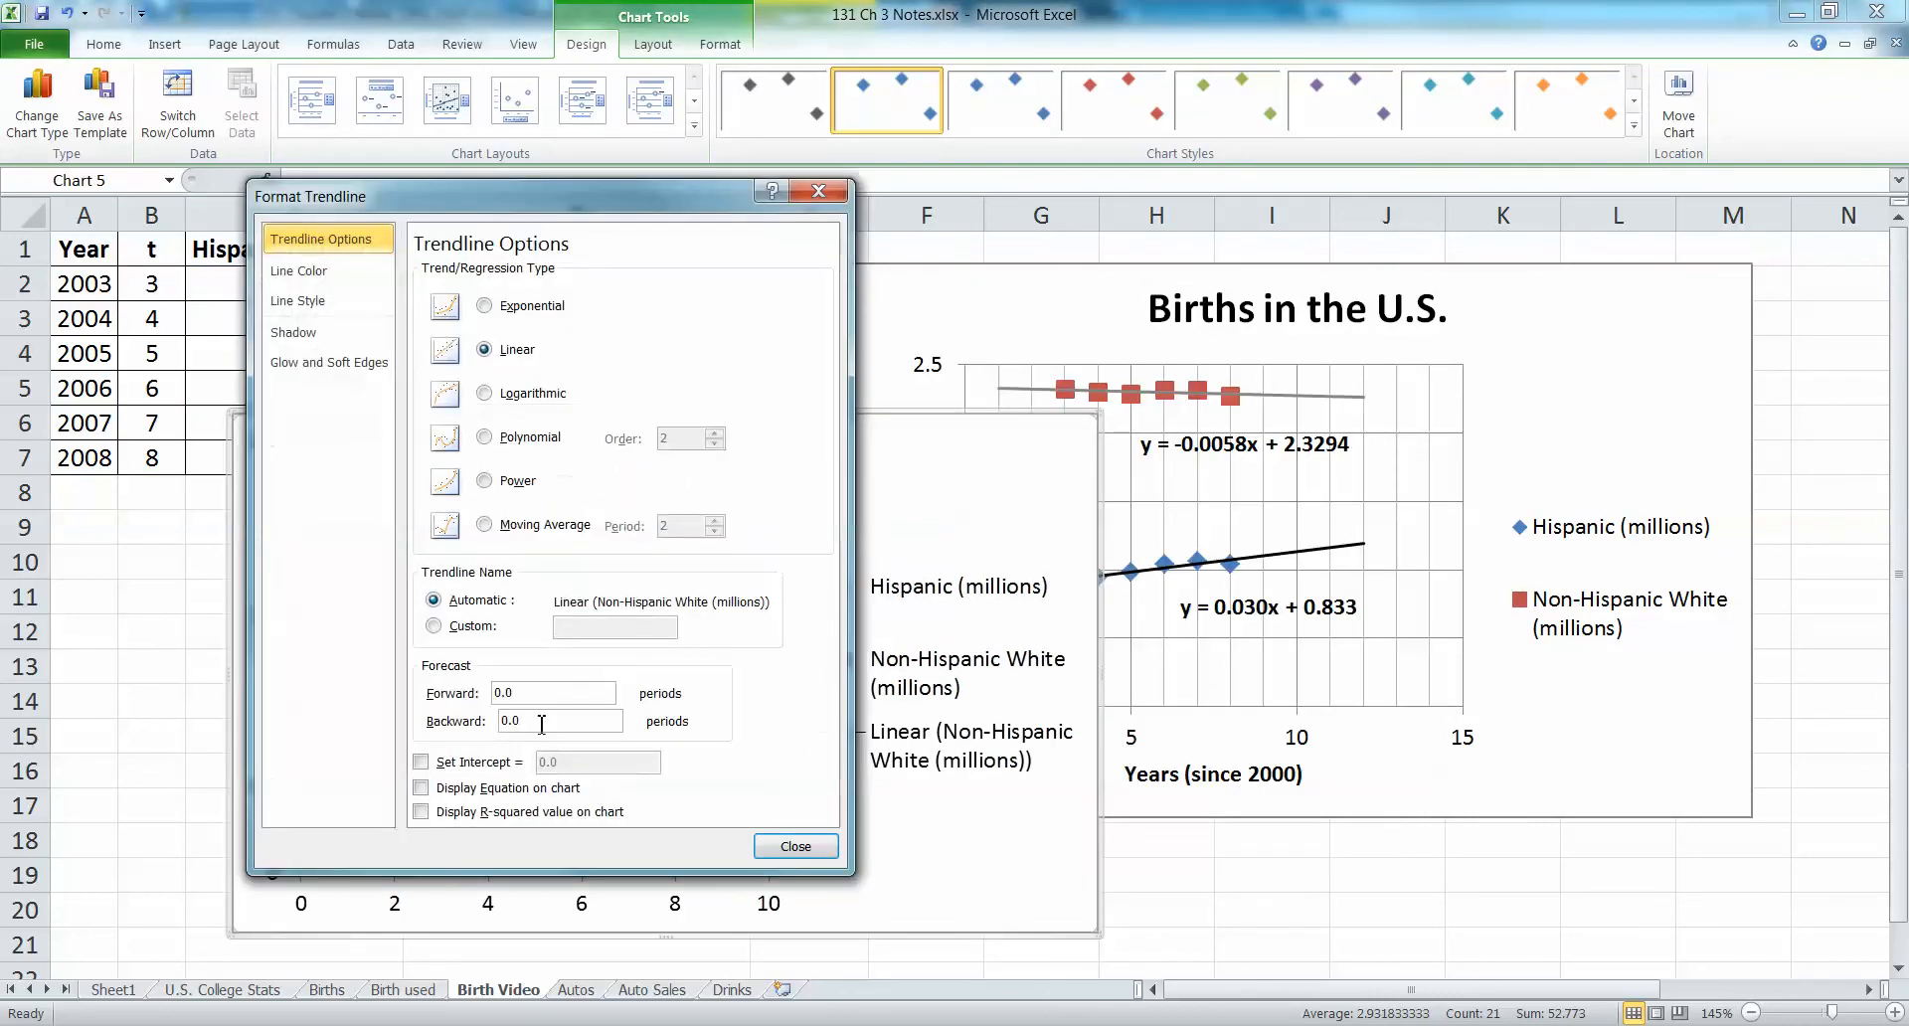
click(795, 846)
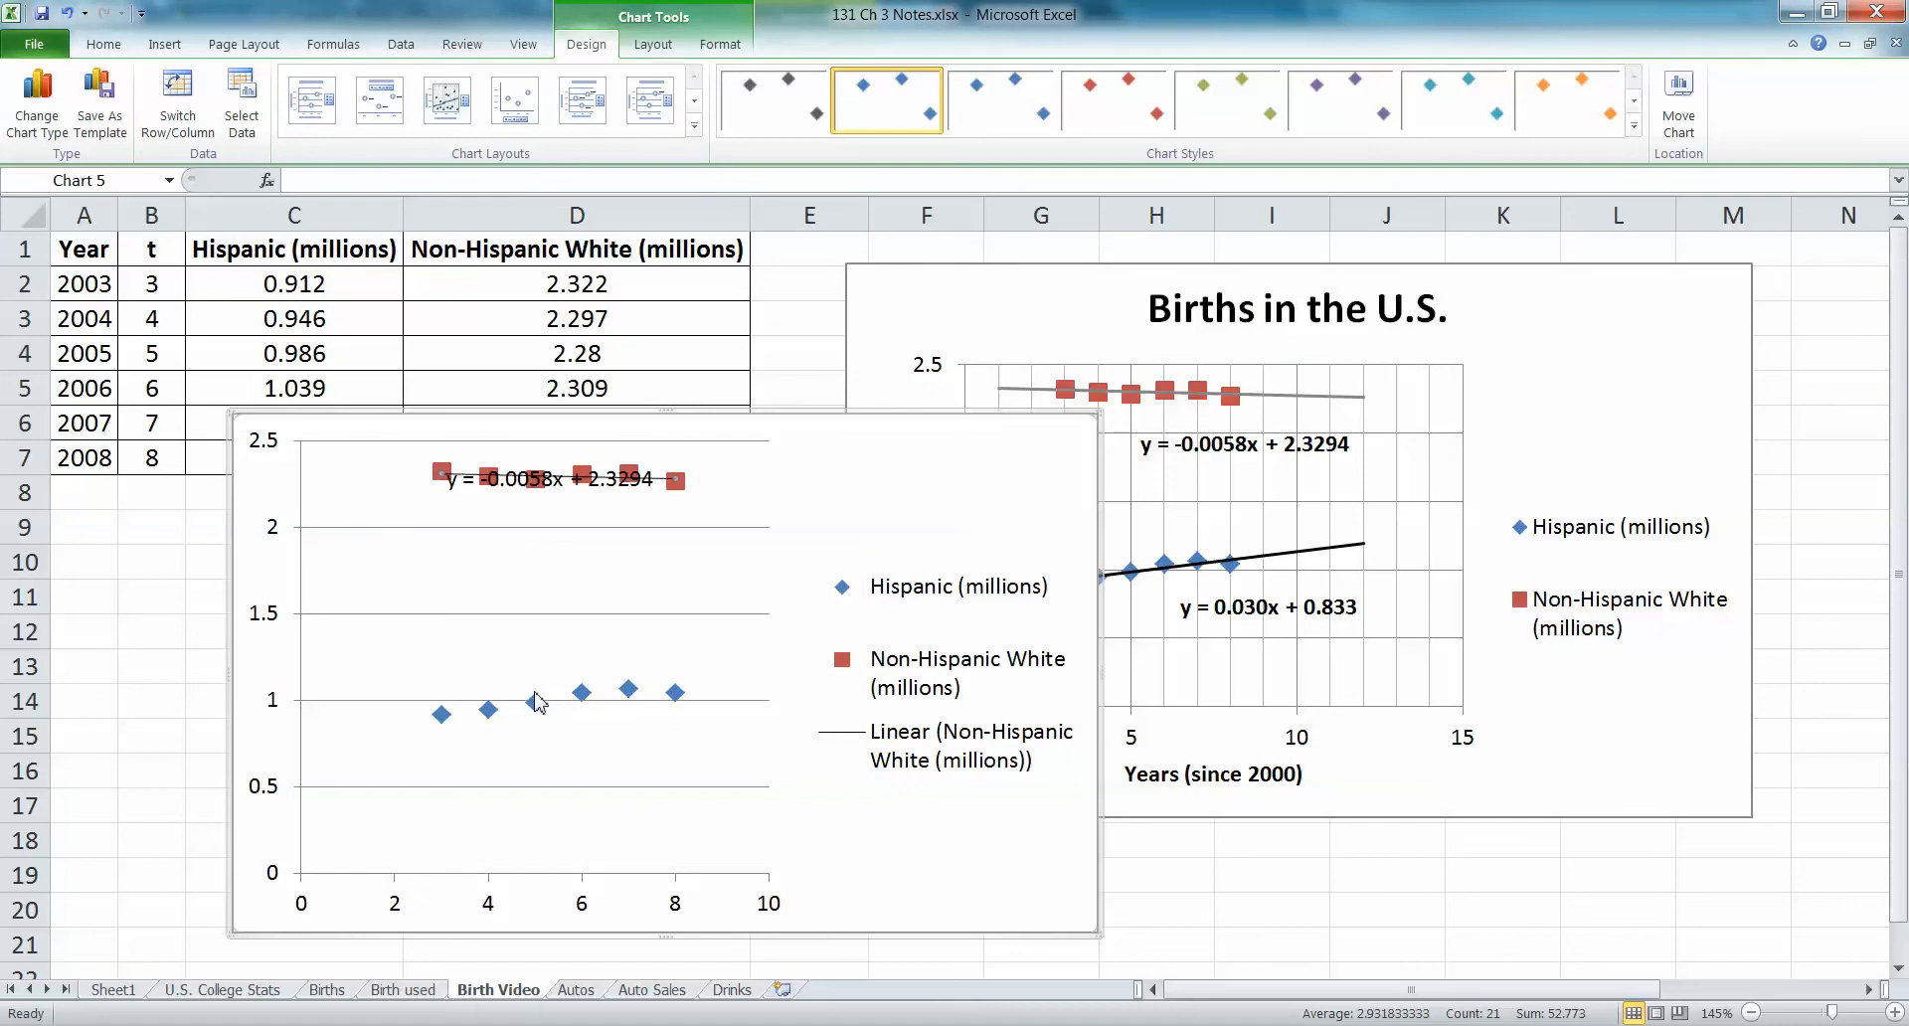
- Add a linear trendline with its equation displayed to the new chart's Hispanic series
click(537, 701)
right_click(537, 701)
click(636, 890)
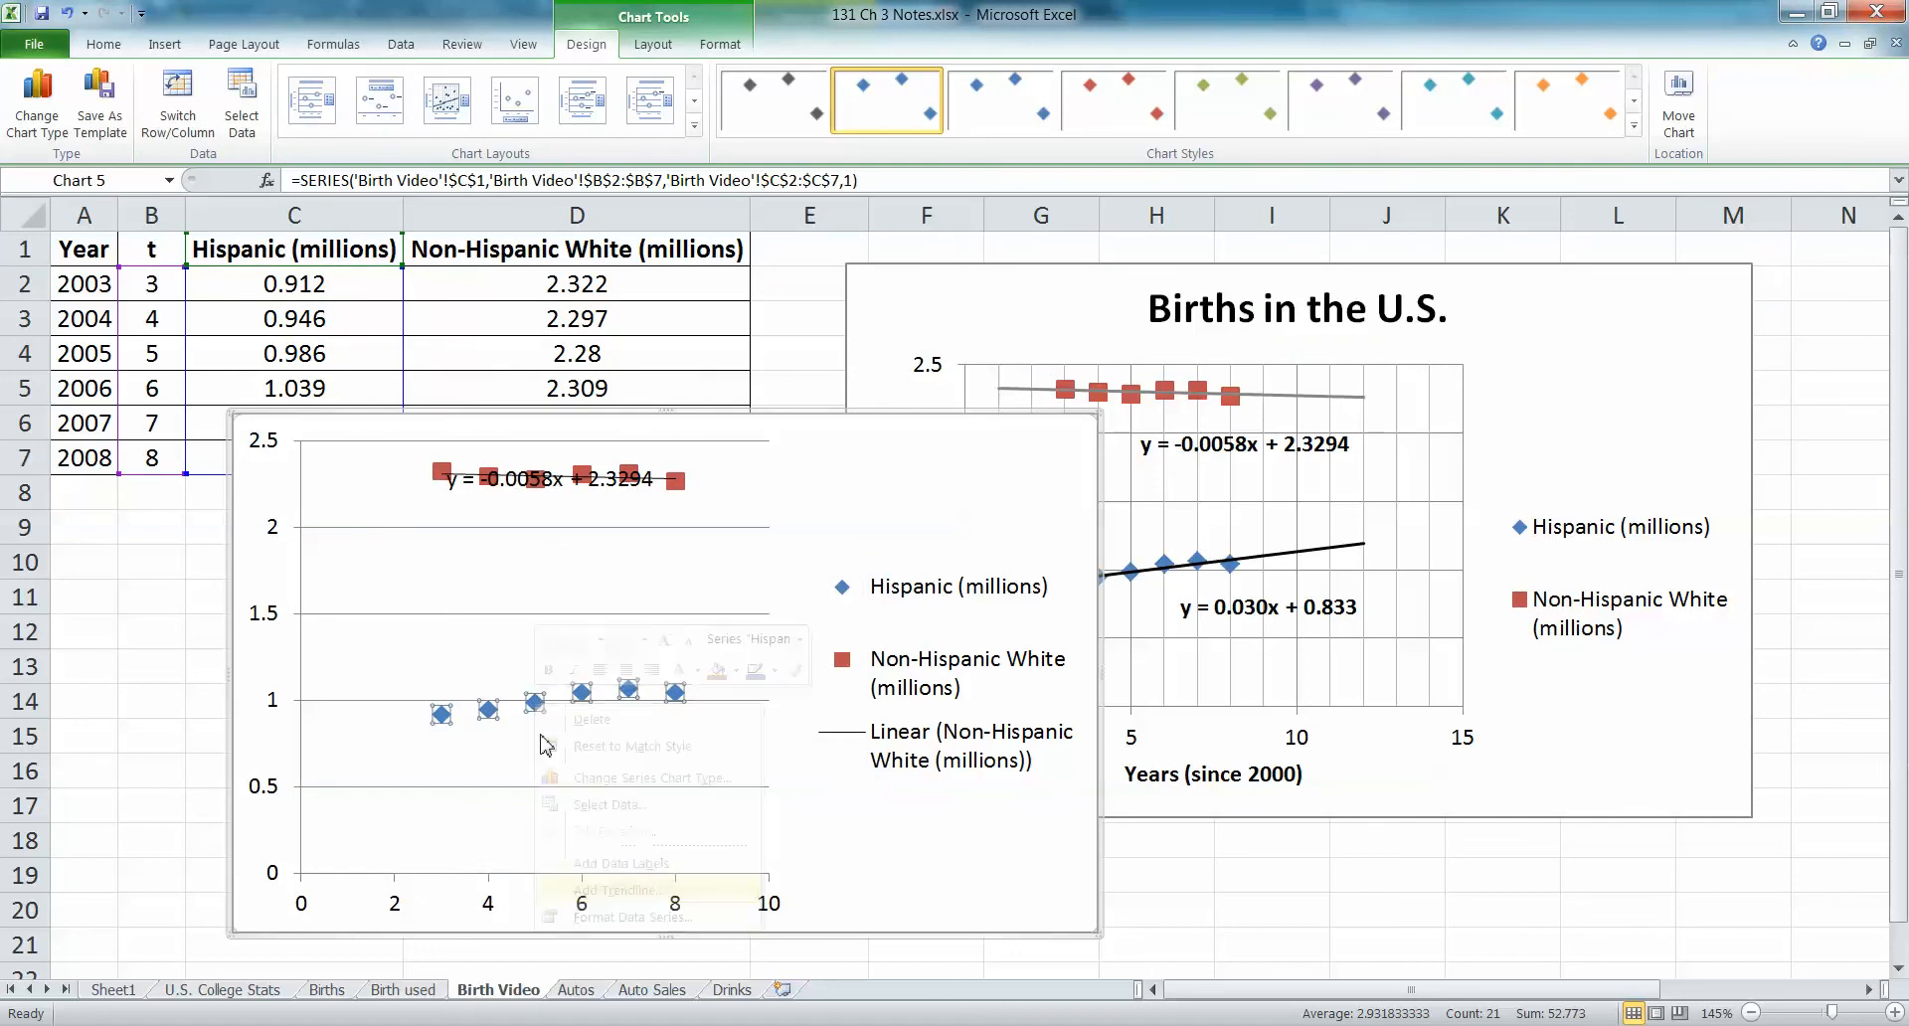
click(487, 791)
click(790, 846)
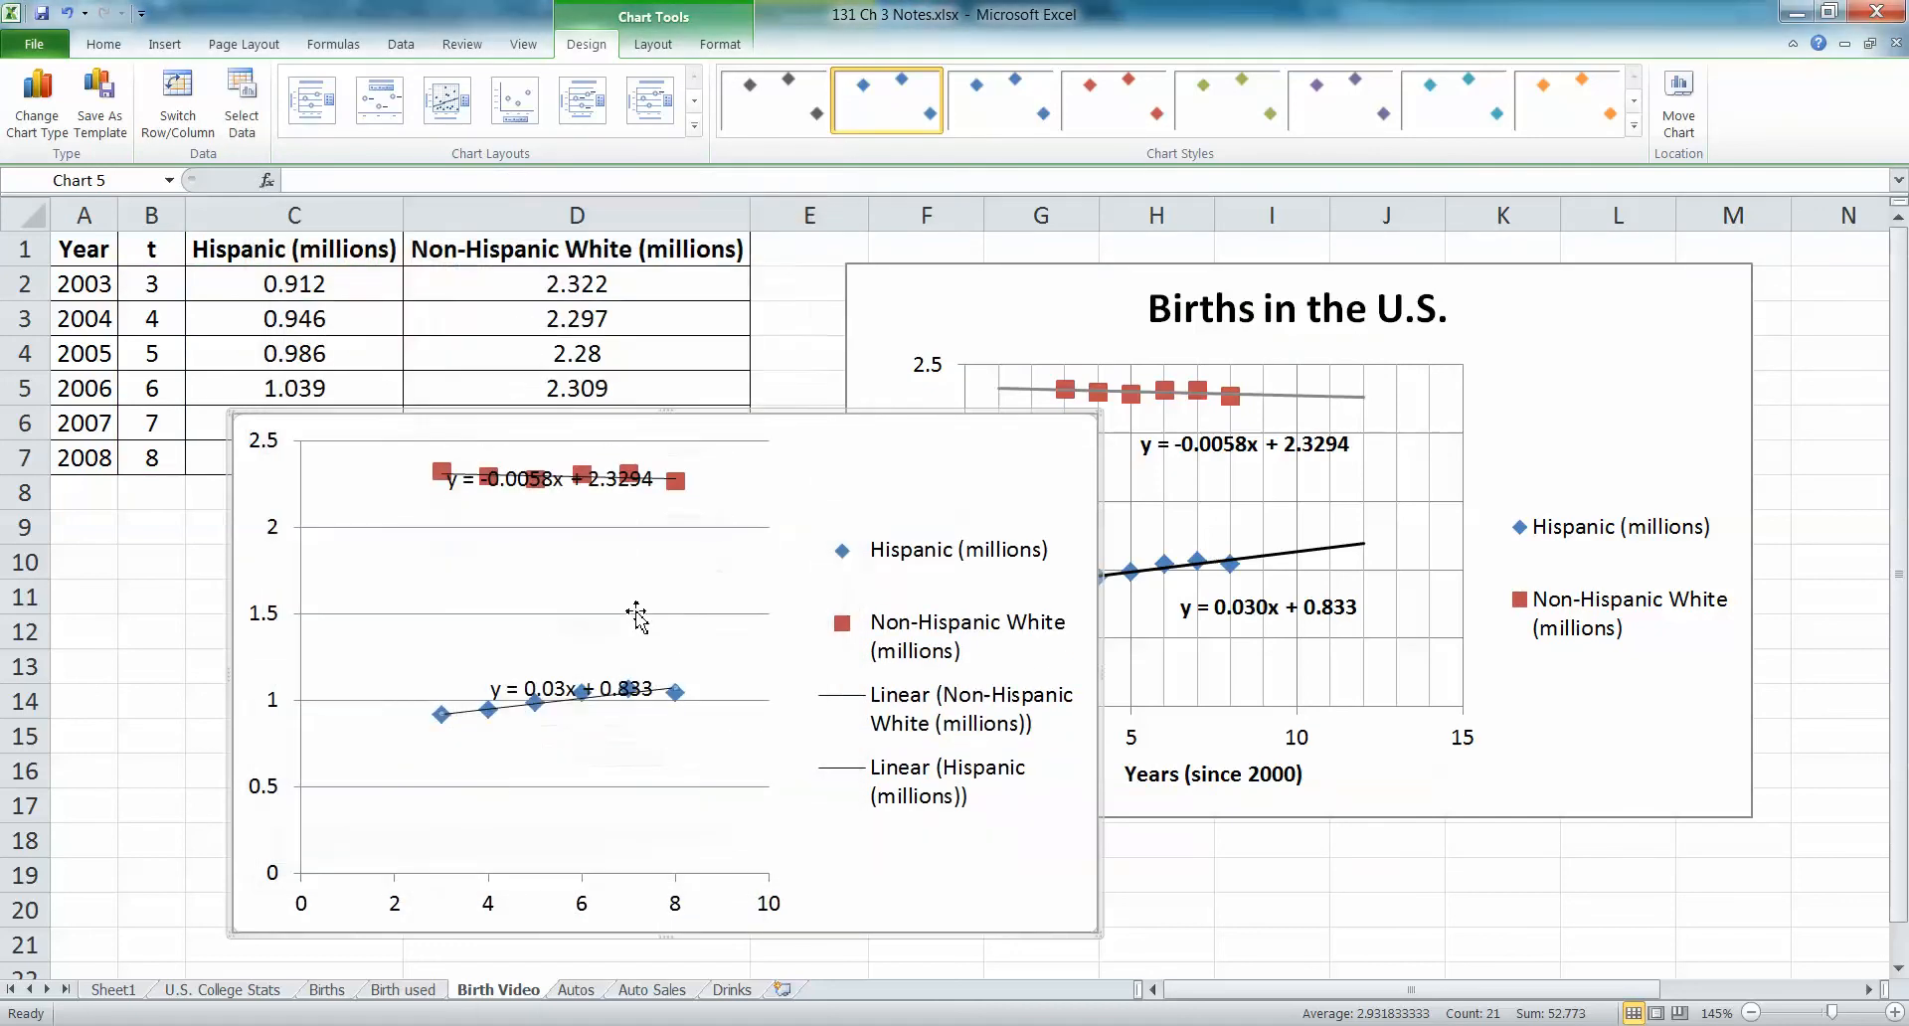
- Move the Hispanic equation just above its trendline and the Non-Hispanic White equation below its own in the new chart
click(580, 699)
drag(579, 699, 580, 679)
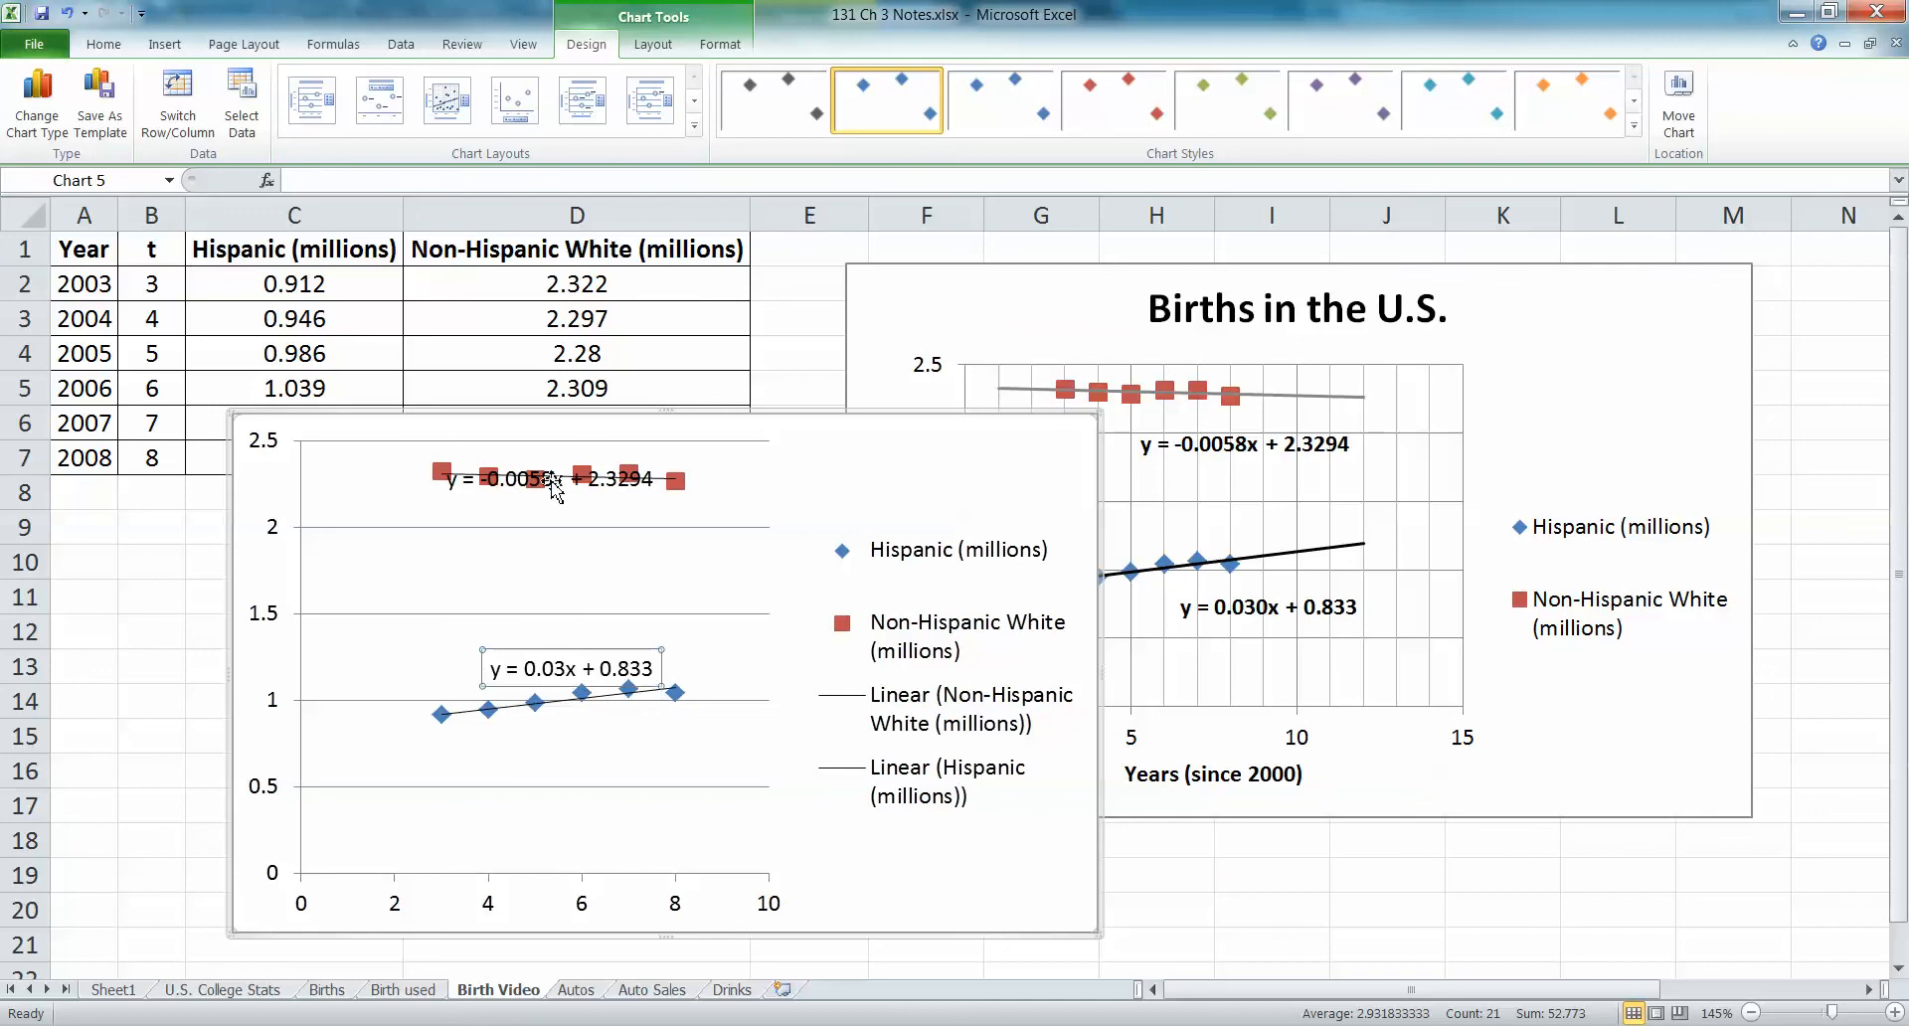
click(565, 487)
drag(570, 522, 573, 525)
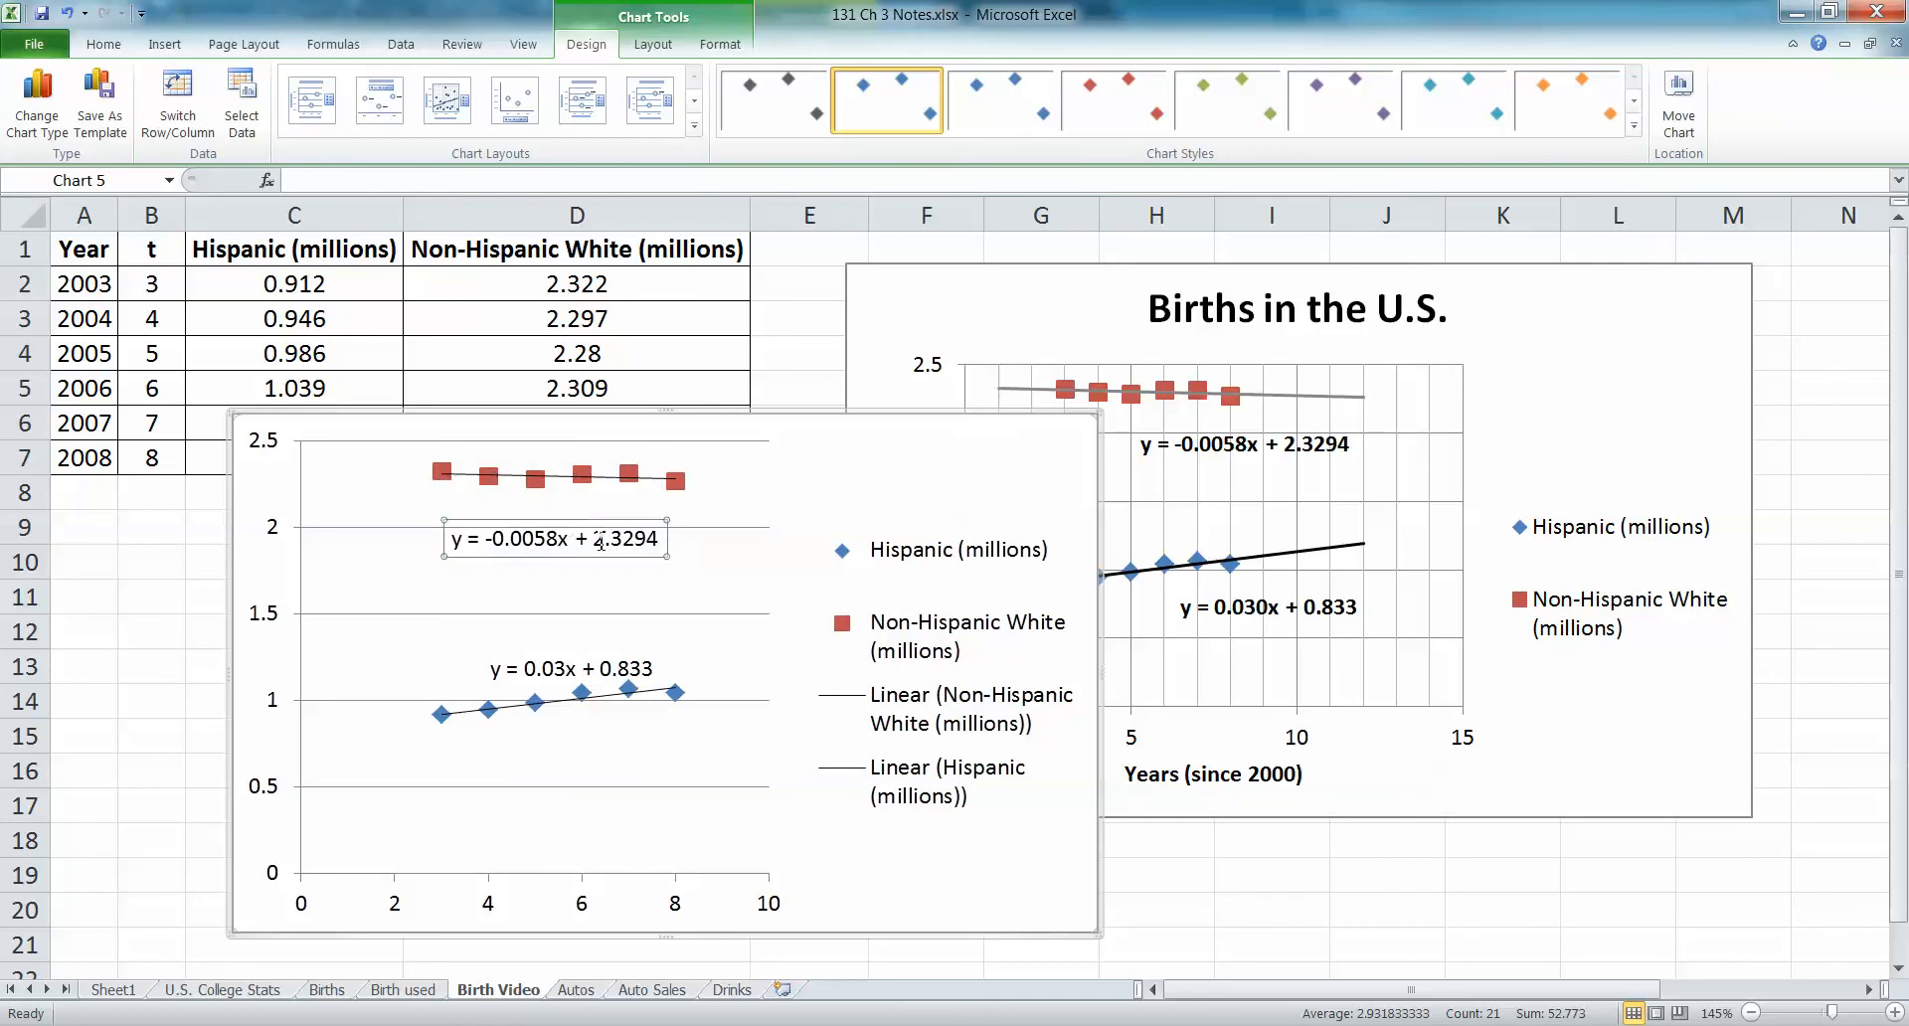
click(1009, 672)
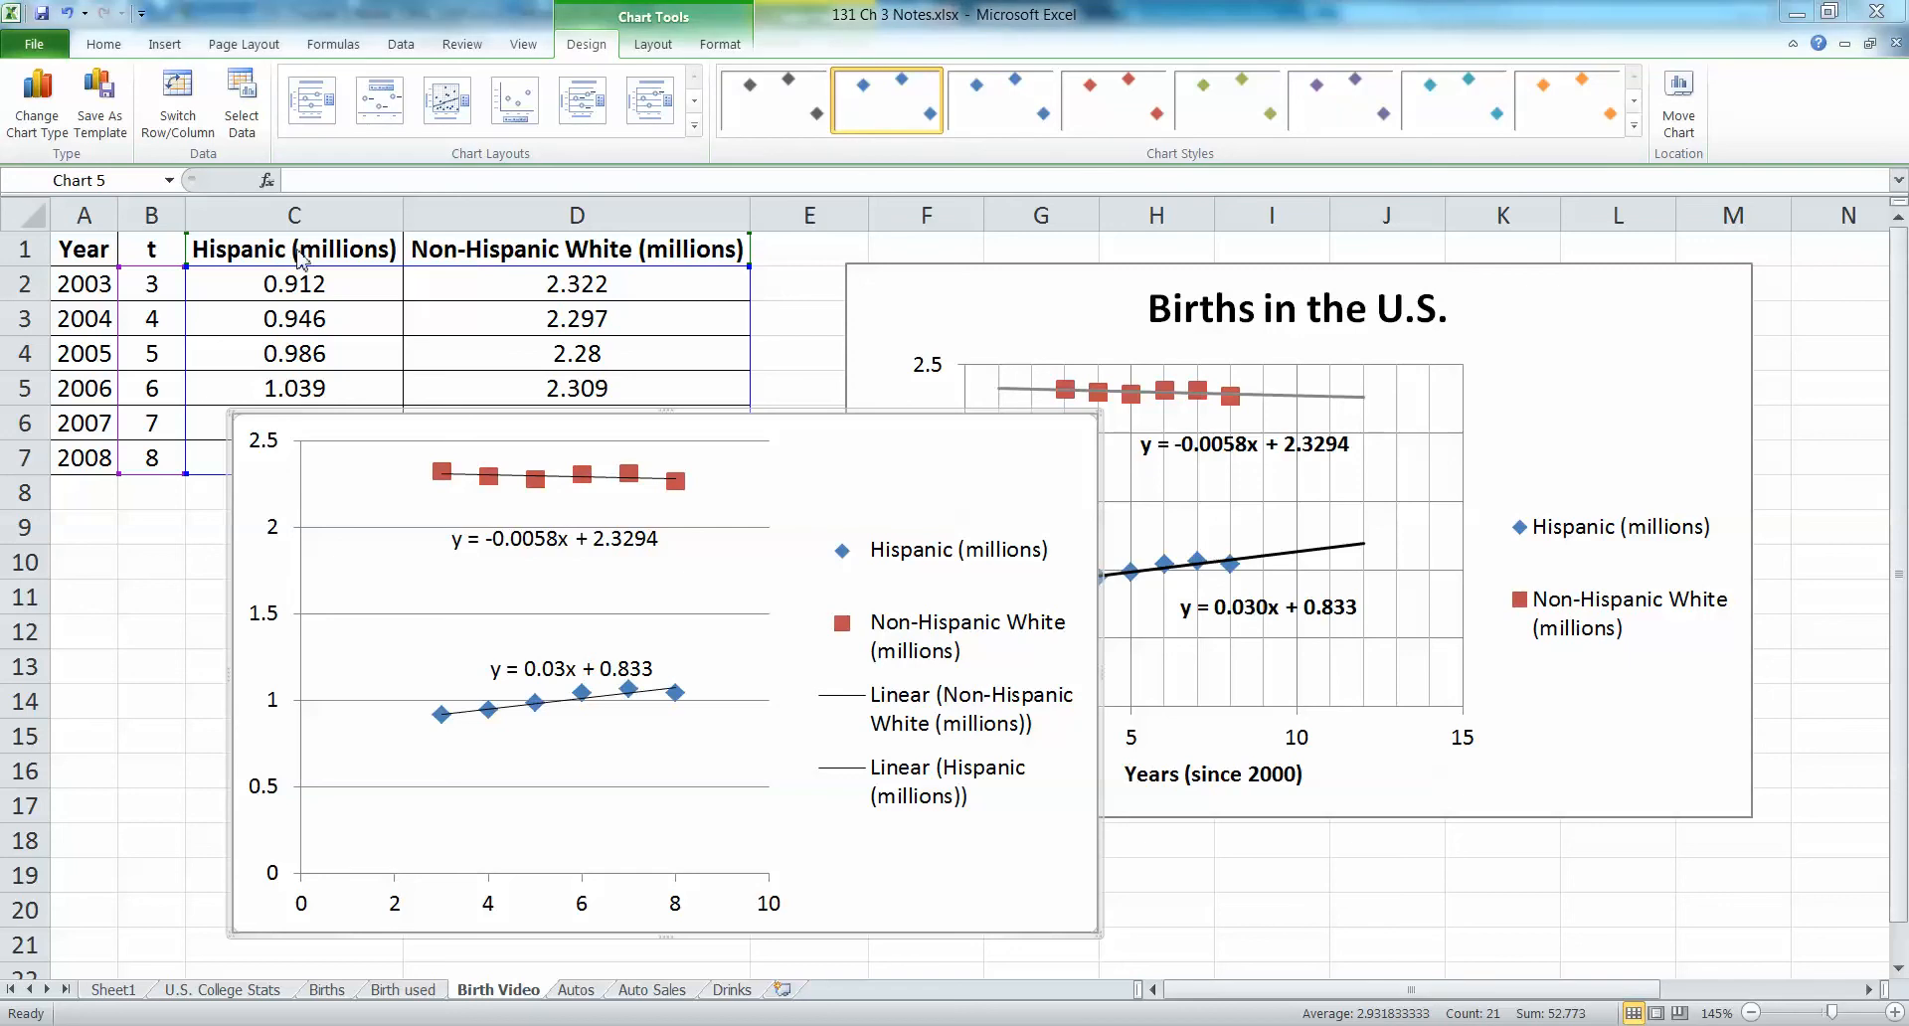
click(654, 44)
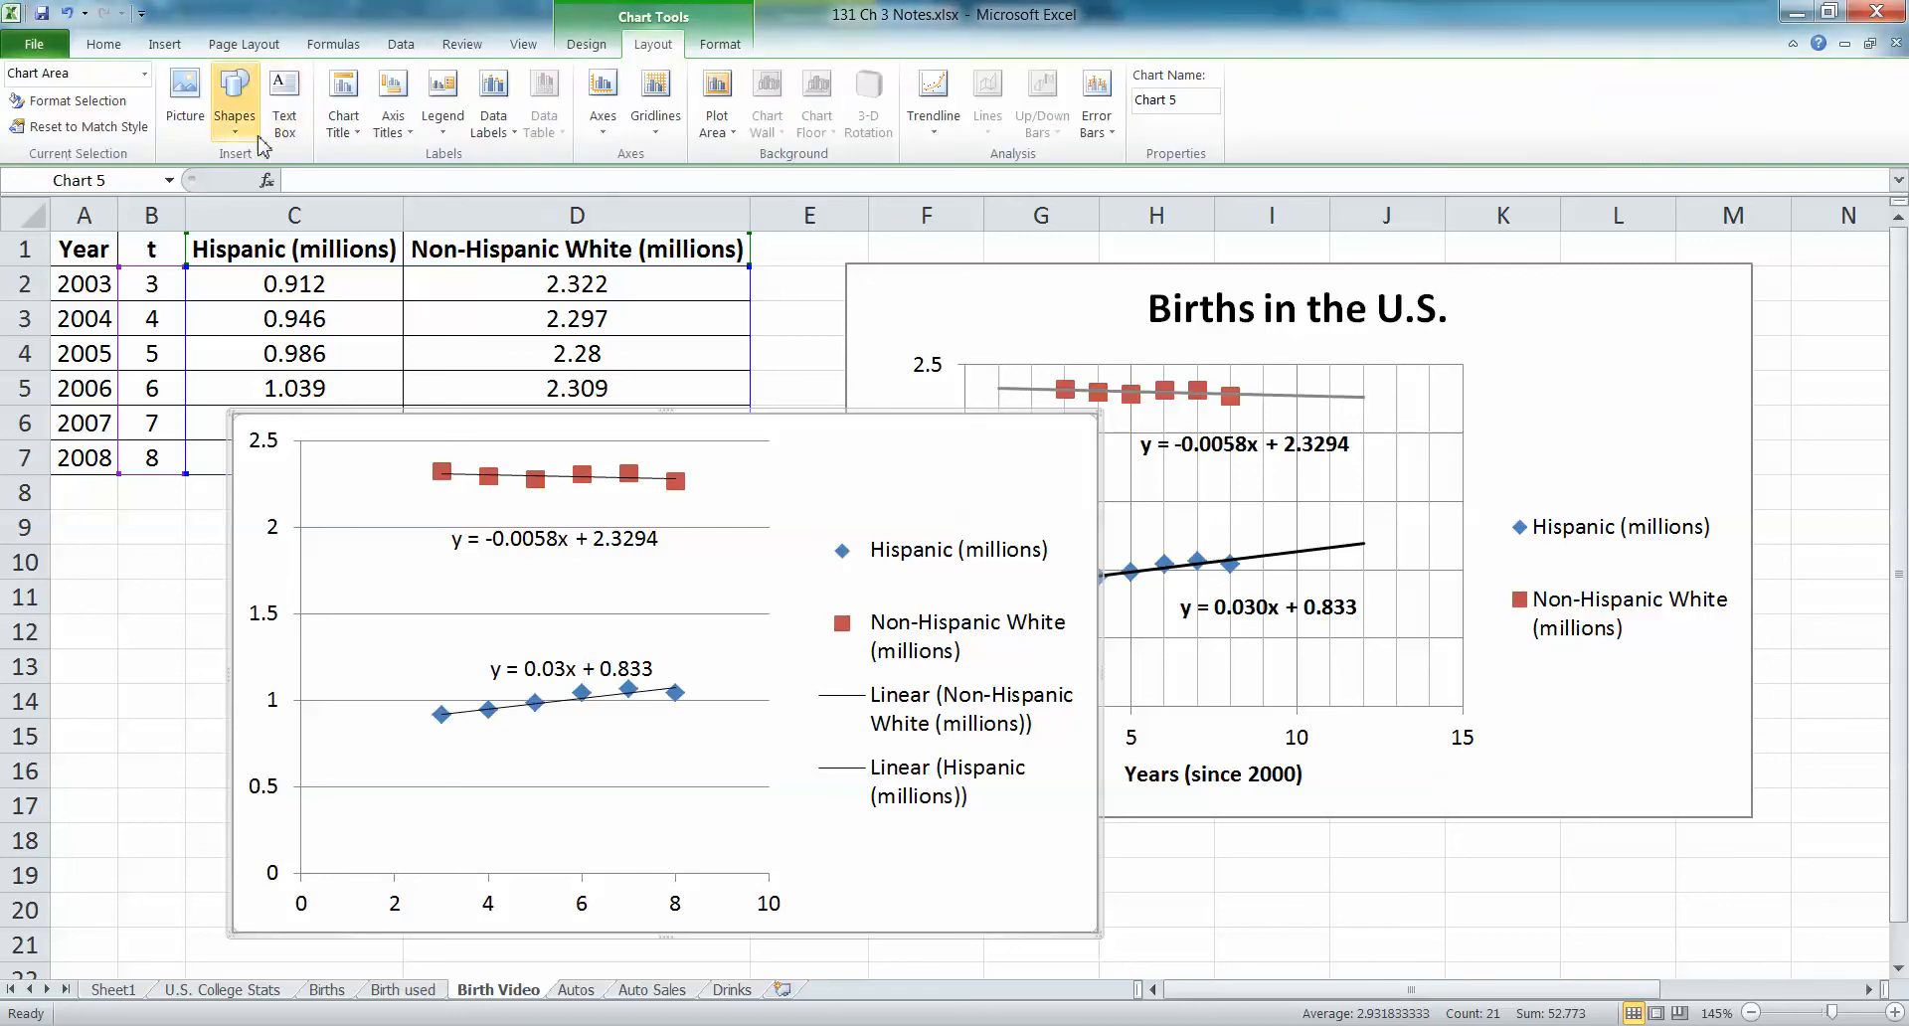
click(348, 120)
click(427, 204)
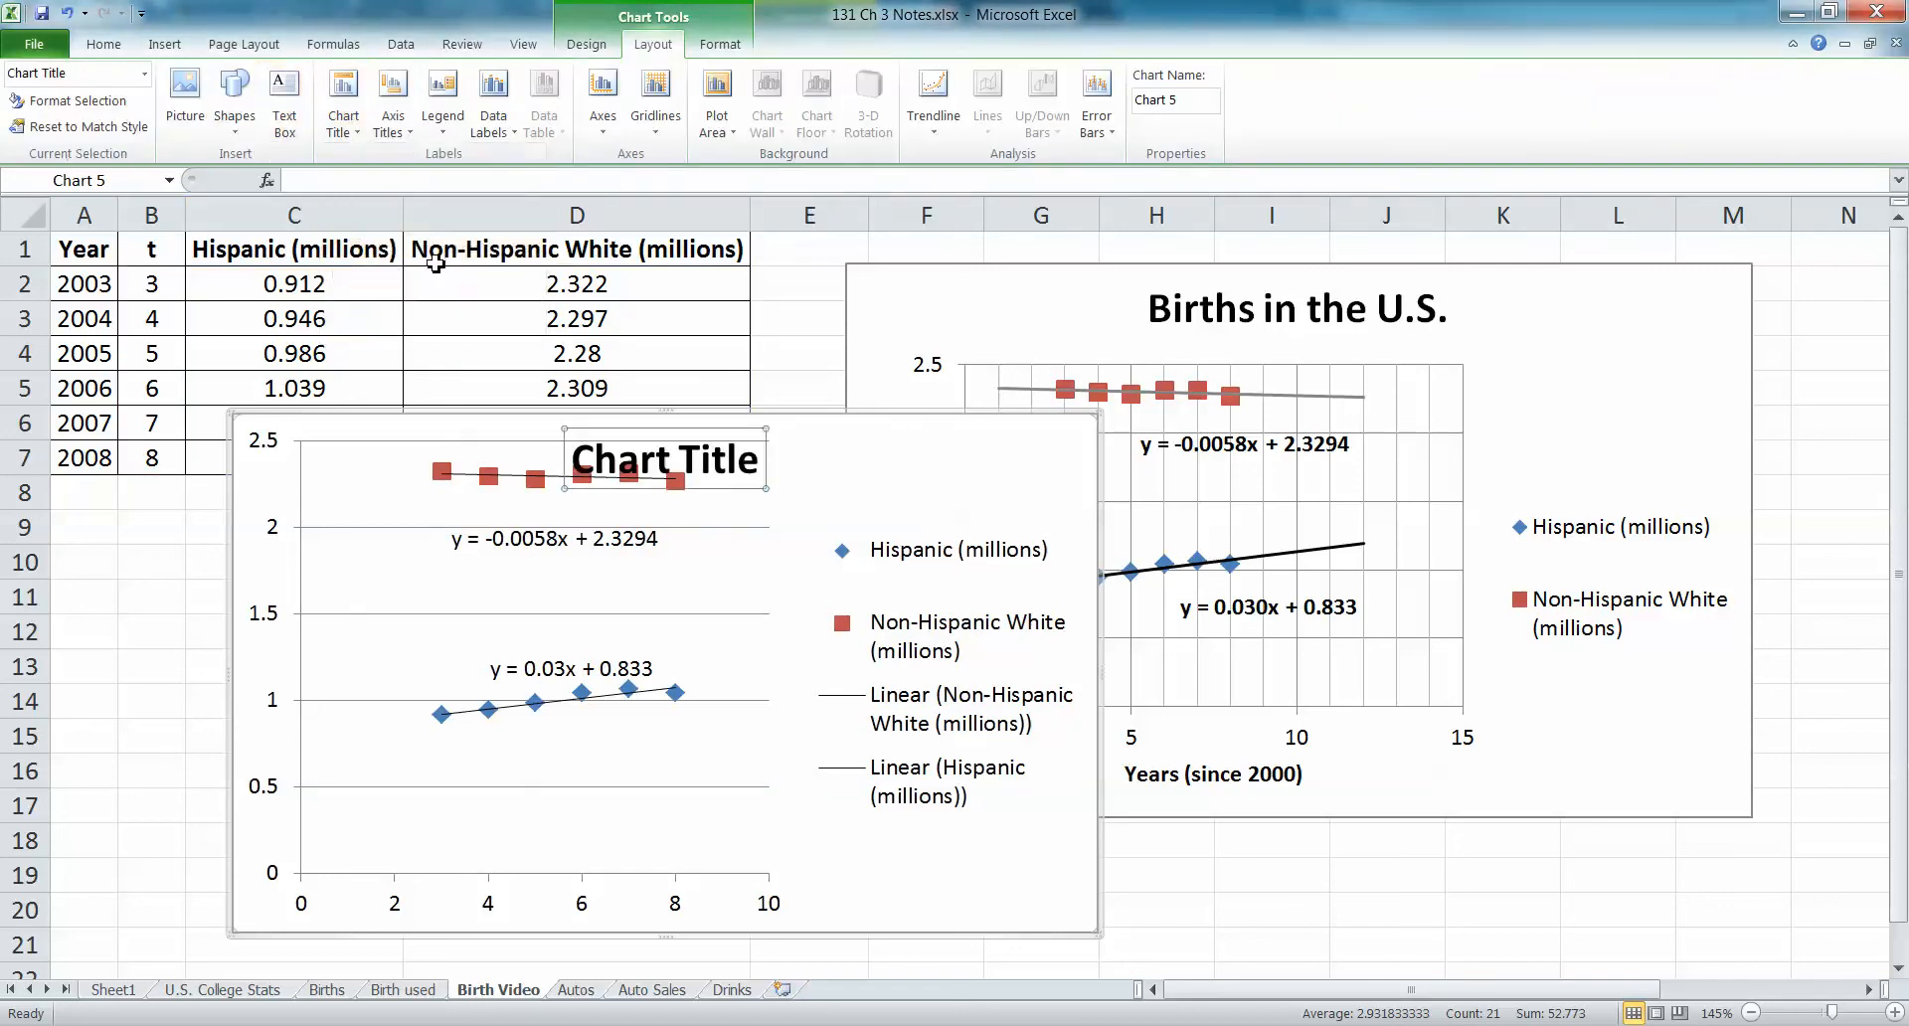
key(Delete)
click(392, 112)
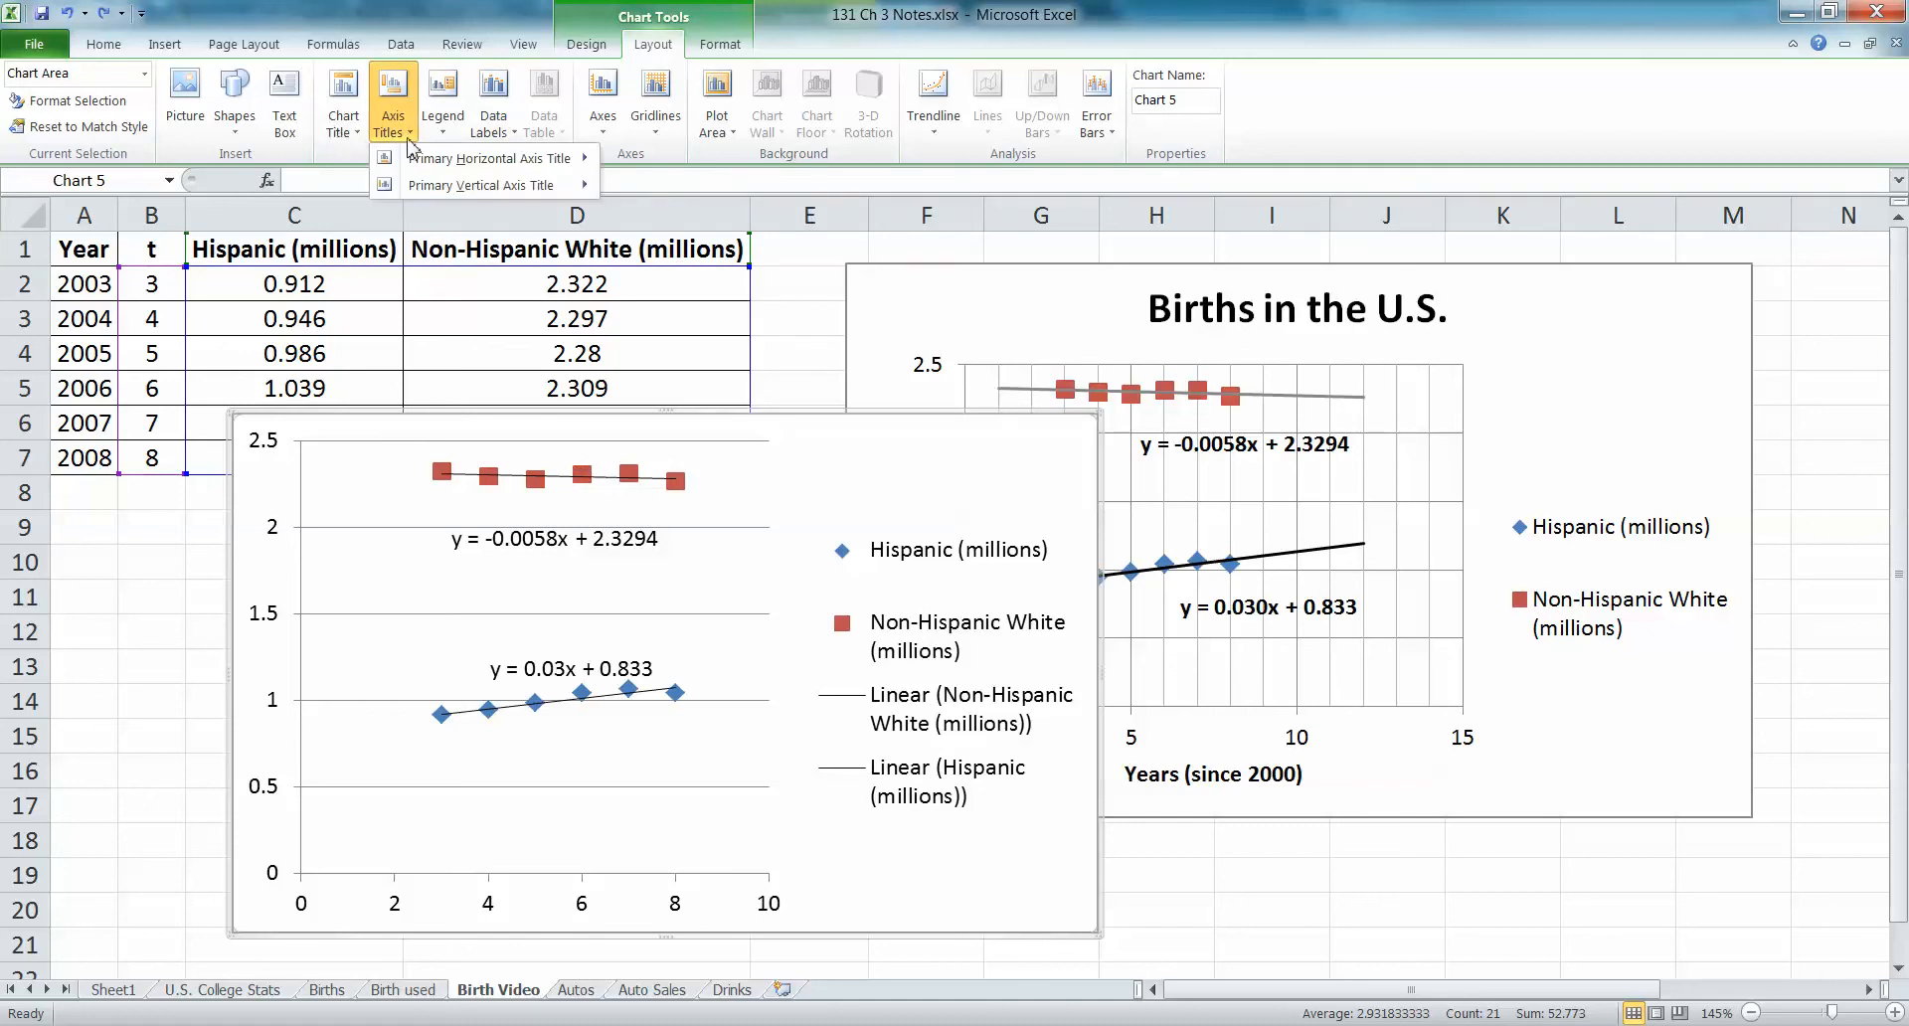
- Add a title above the new chart's plot reading "Births in the U.S."
click(343, 109)
click(417, 248)
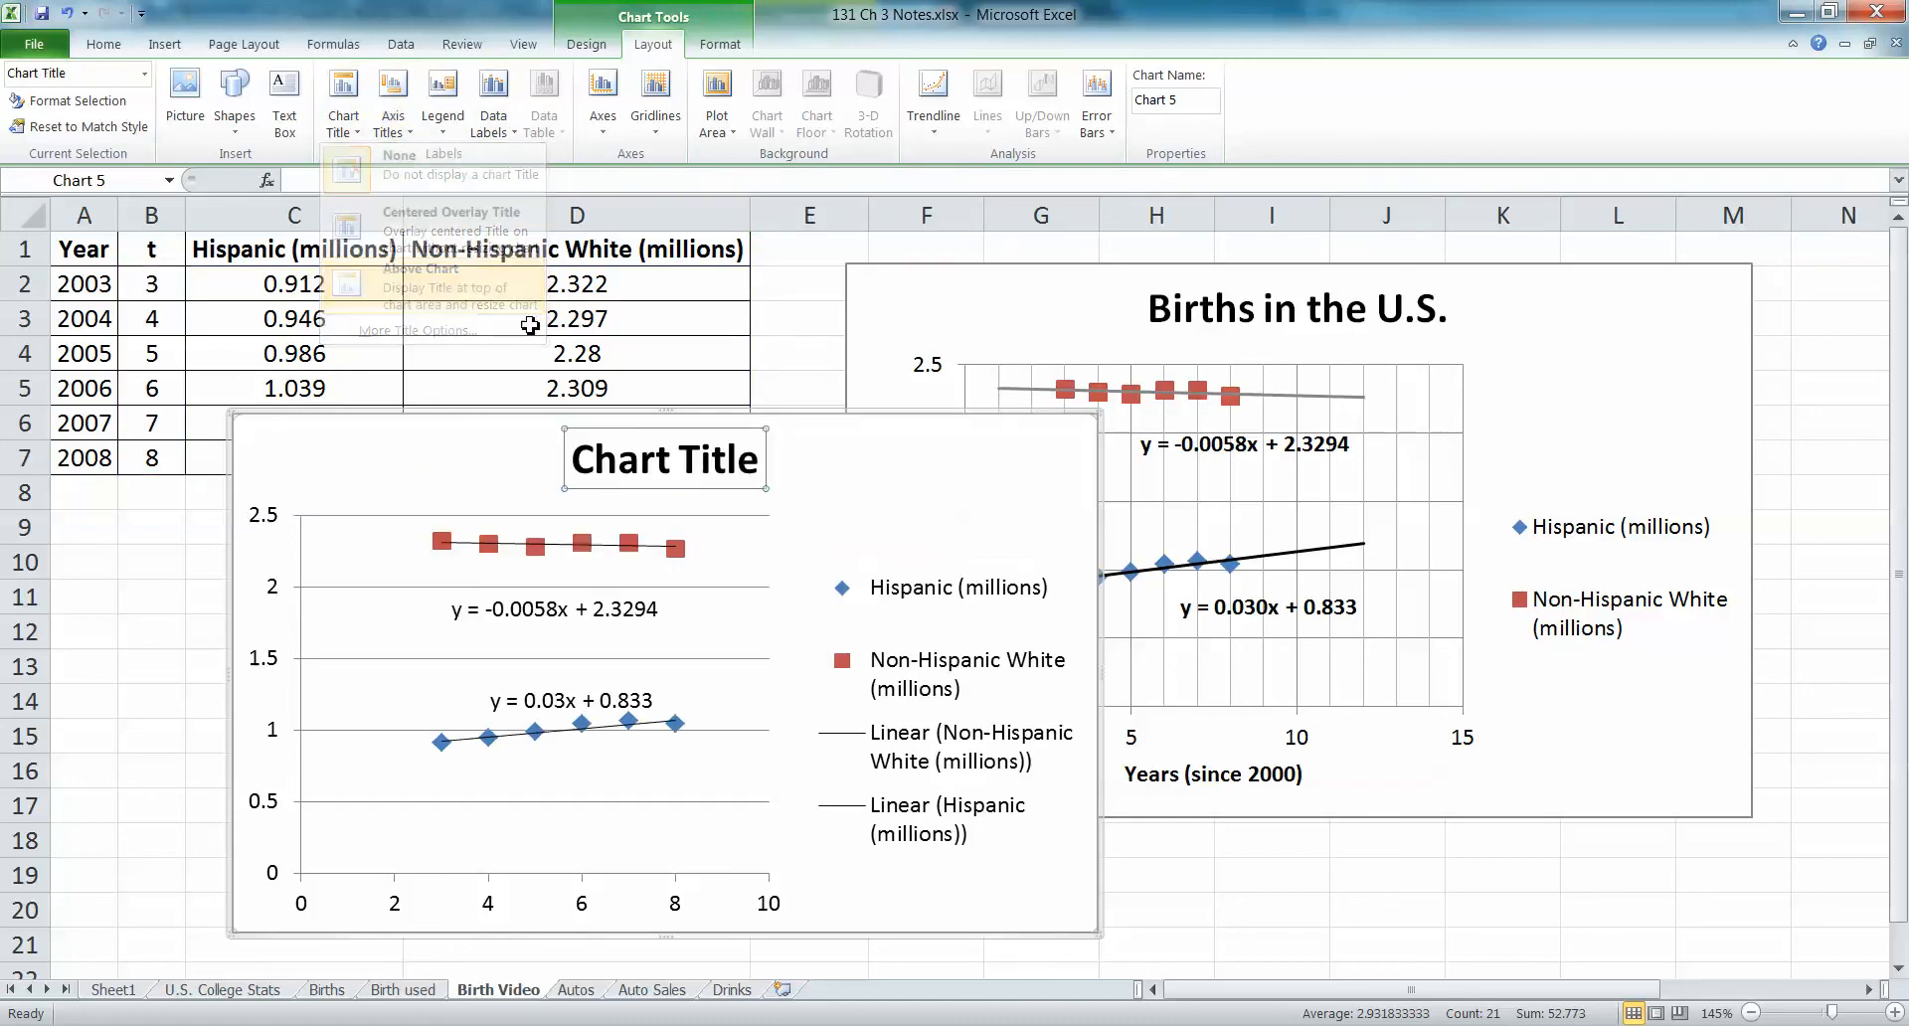
text(Bir)
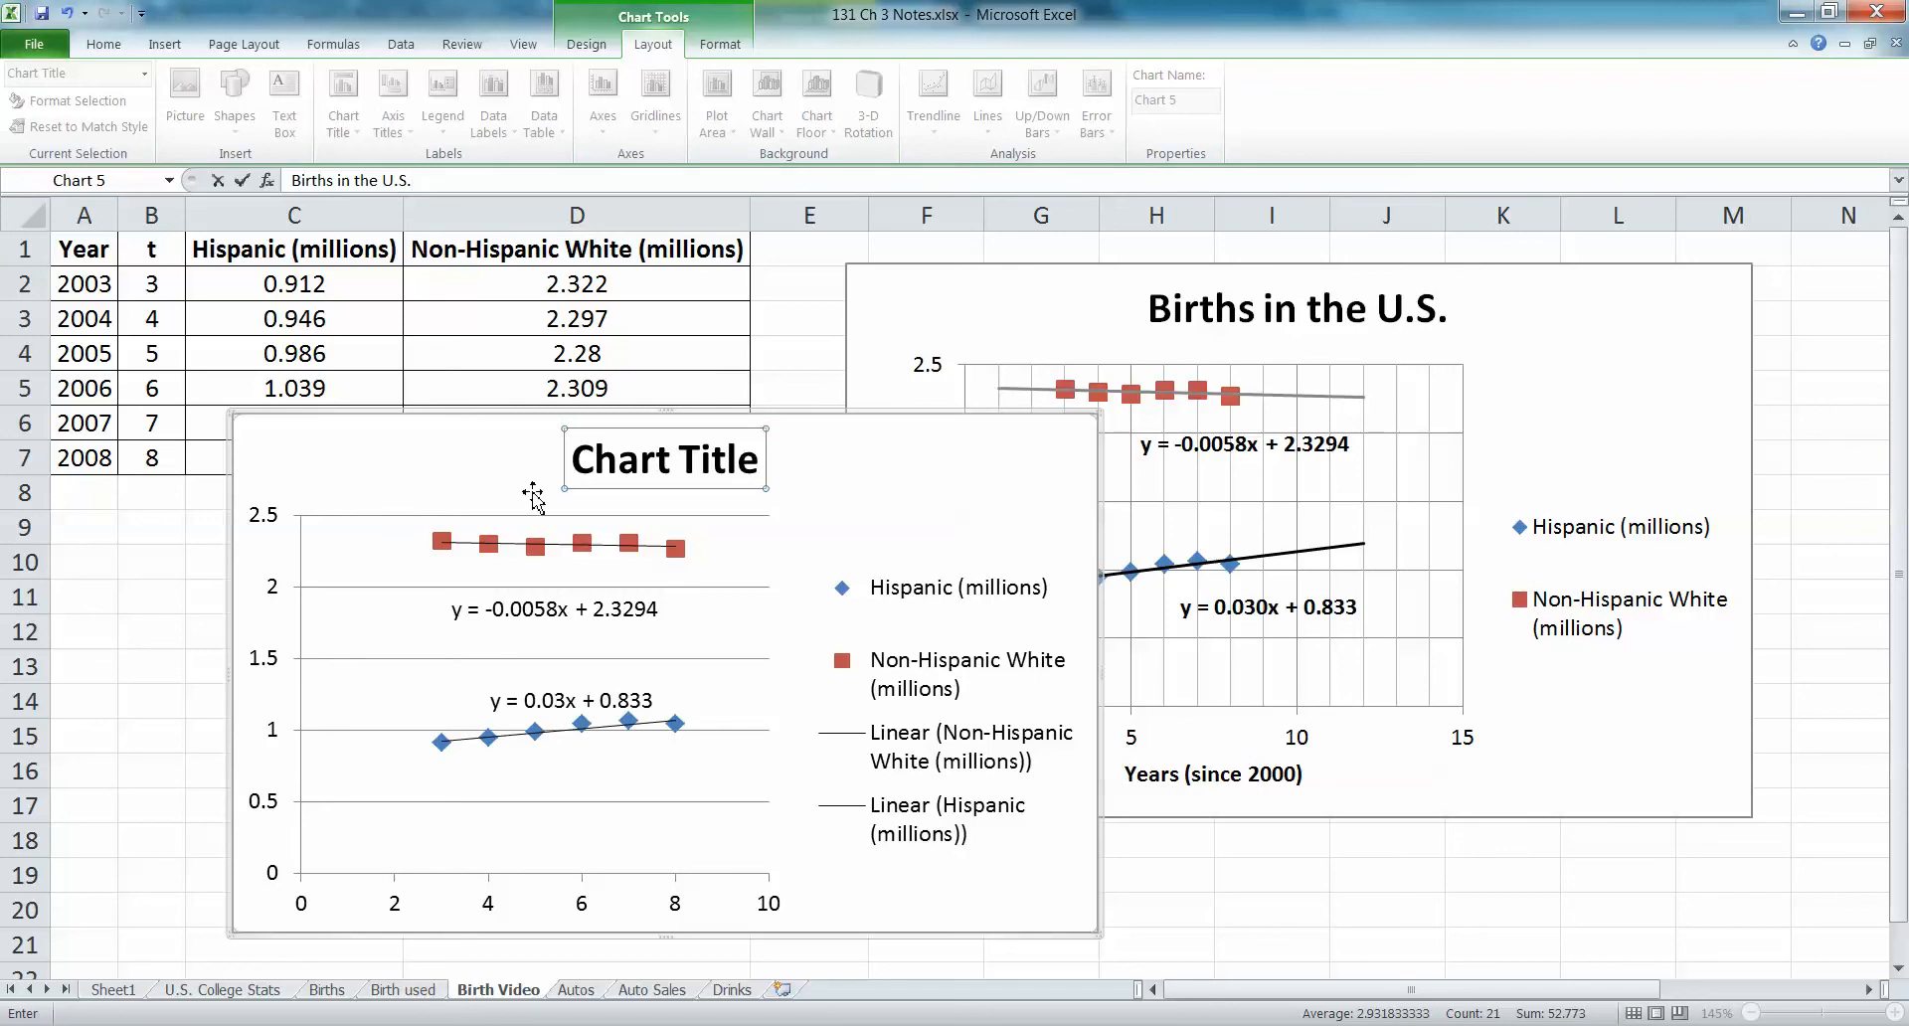
text(ths in the U.S.)
key(Return)
- Add a rotated vertical axis title reading "Millions" to the new chart
click(283, 540)
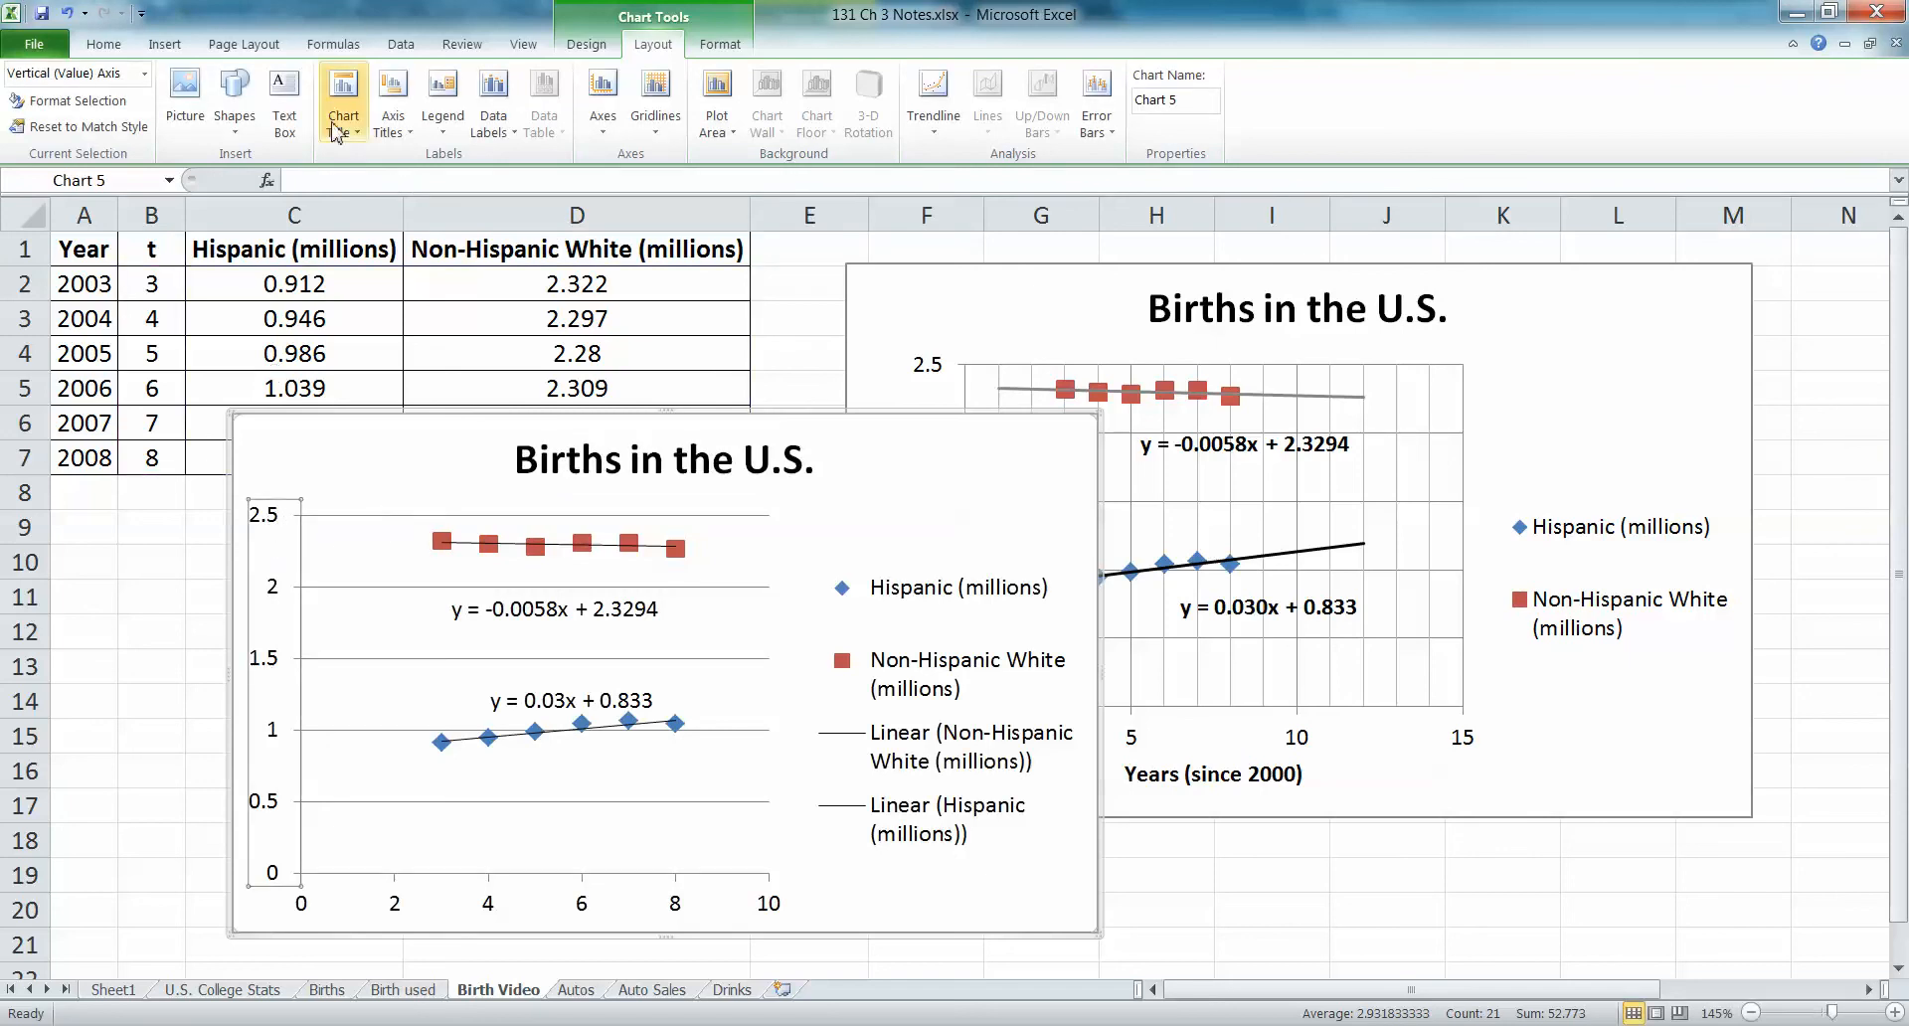
click(403, 140)
mouse_move(478, 184)
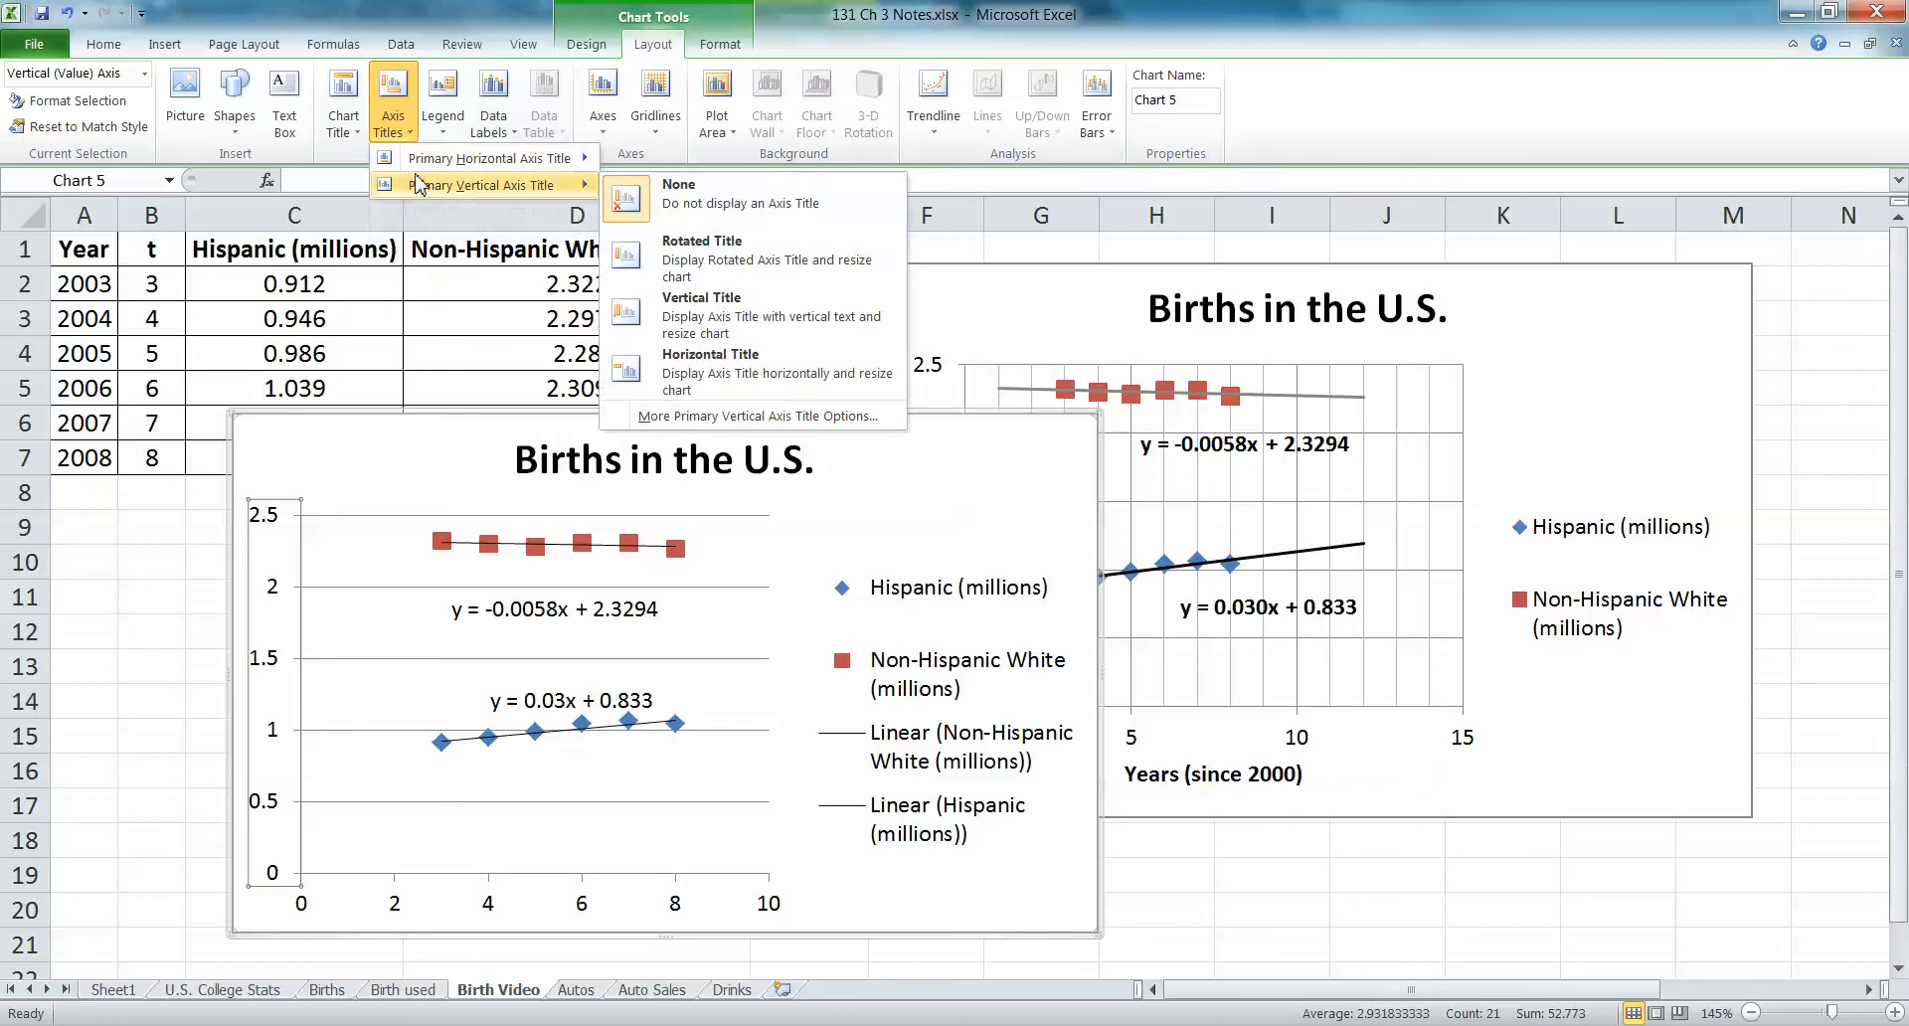
click(813, 257)
text(Millions)
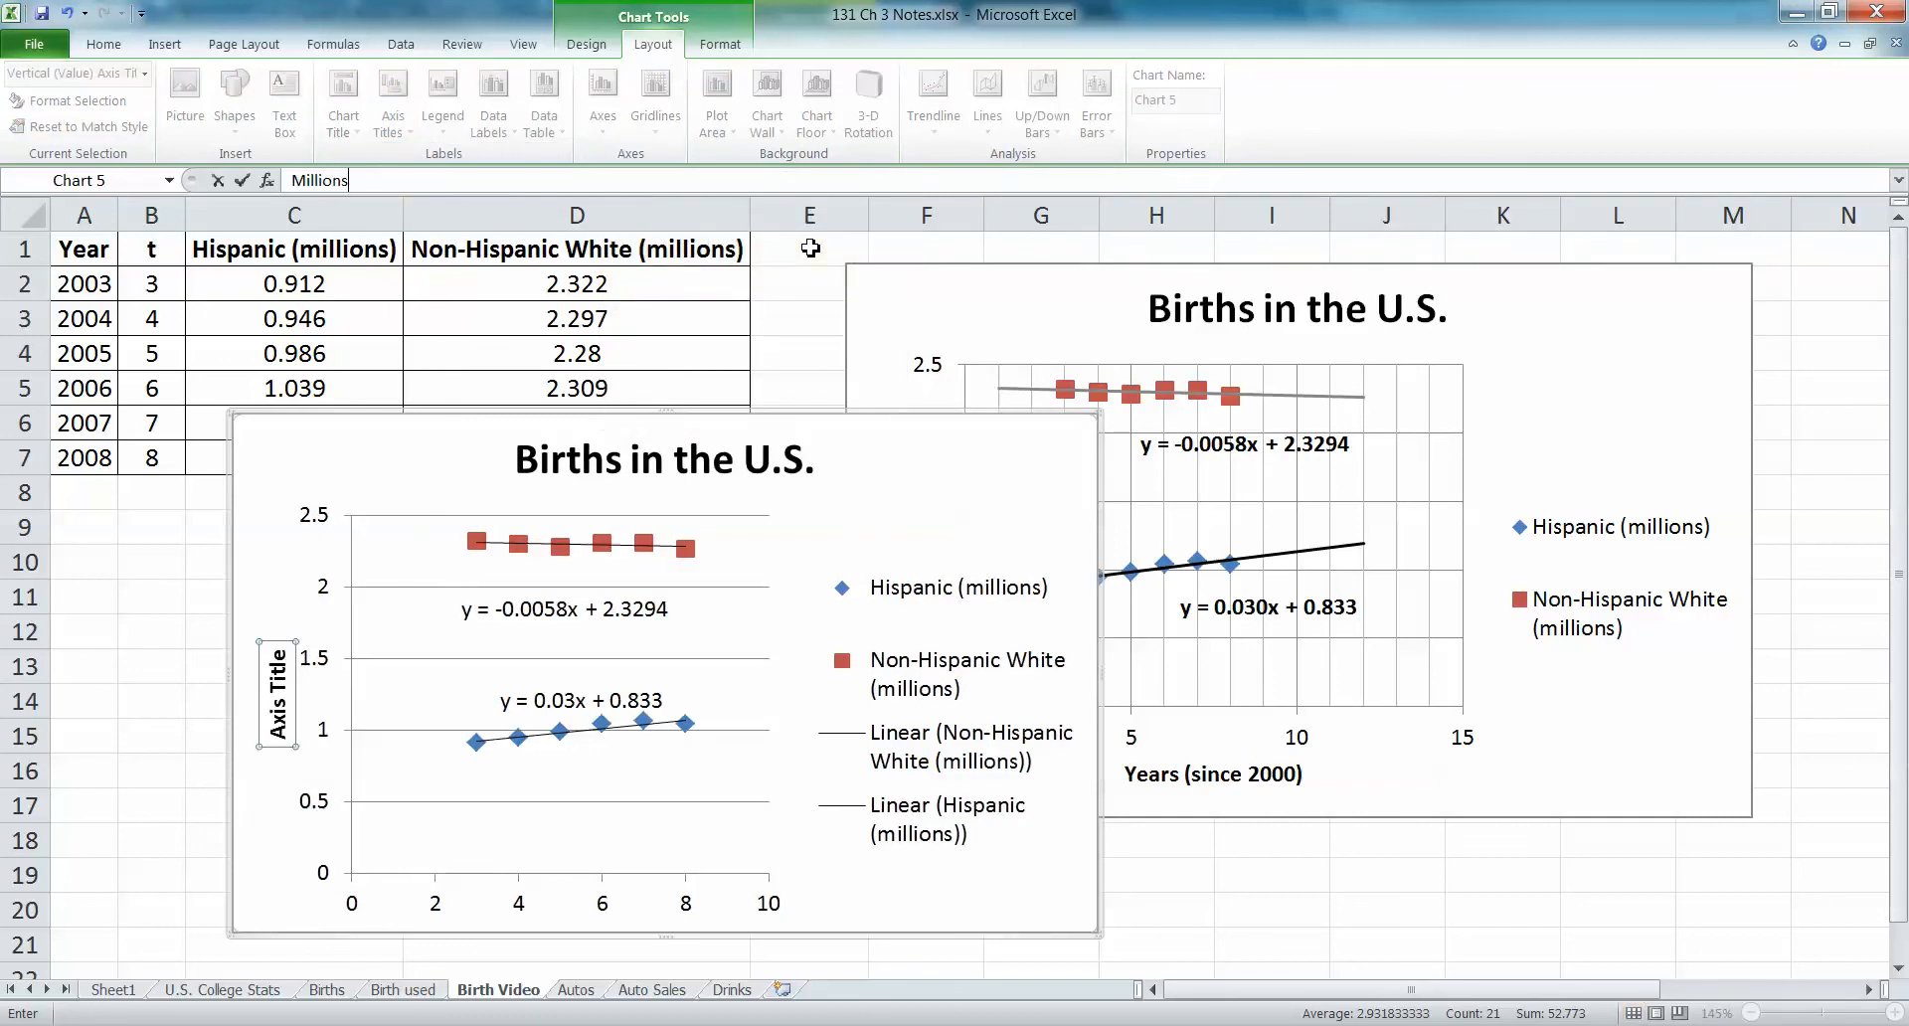
key(Return)
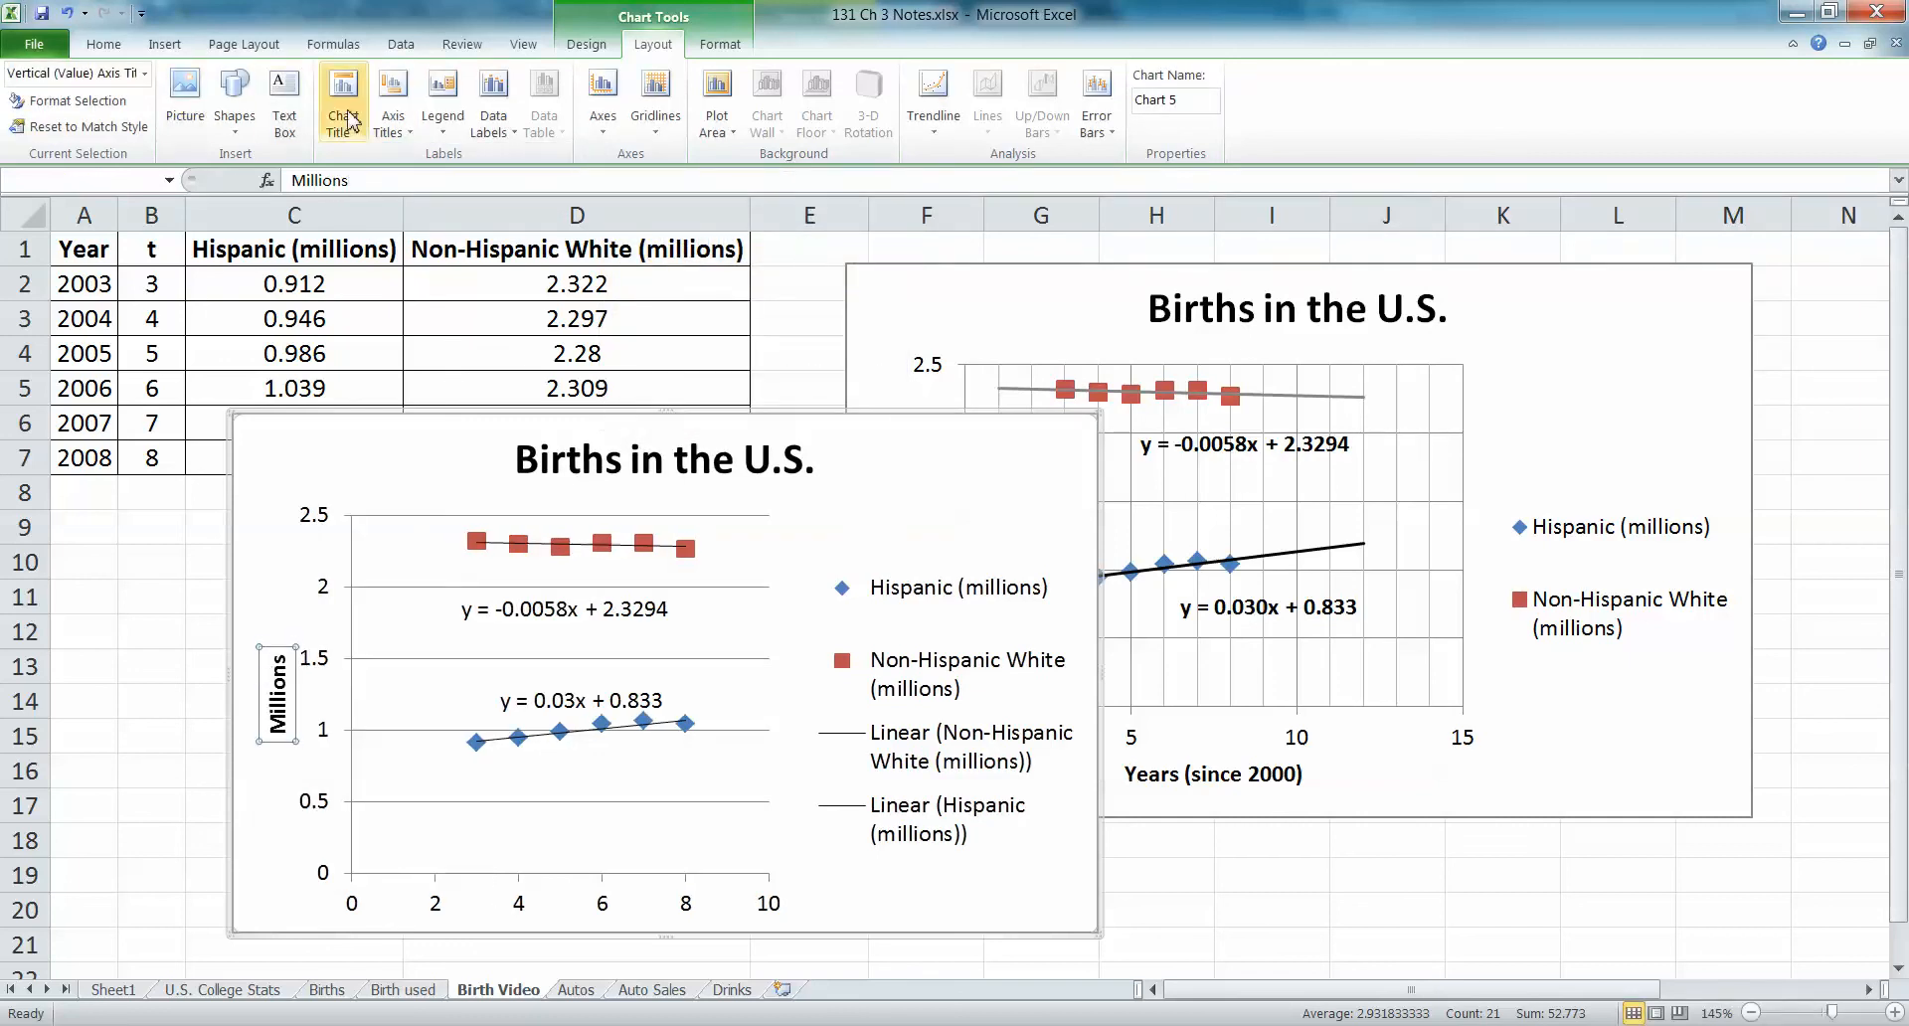
- Add a title below the new chart's horizontal axis reading "Years (since 2000)"
click(392, 109)
mouse_move(487, 159)
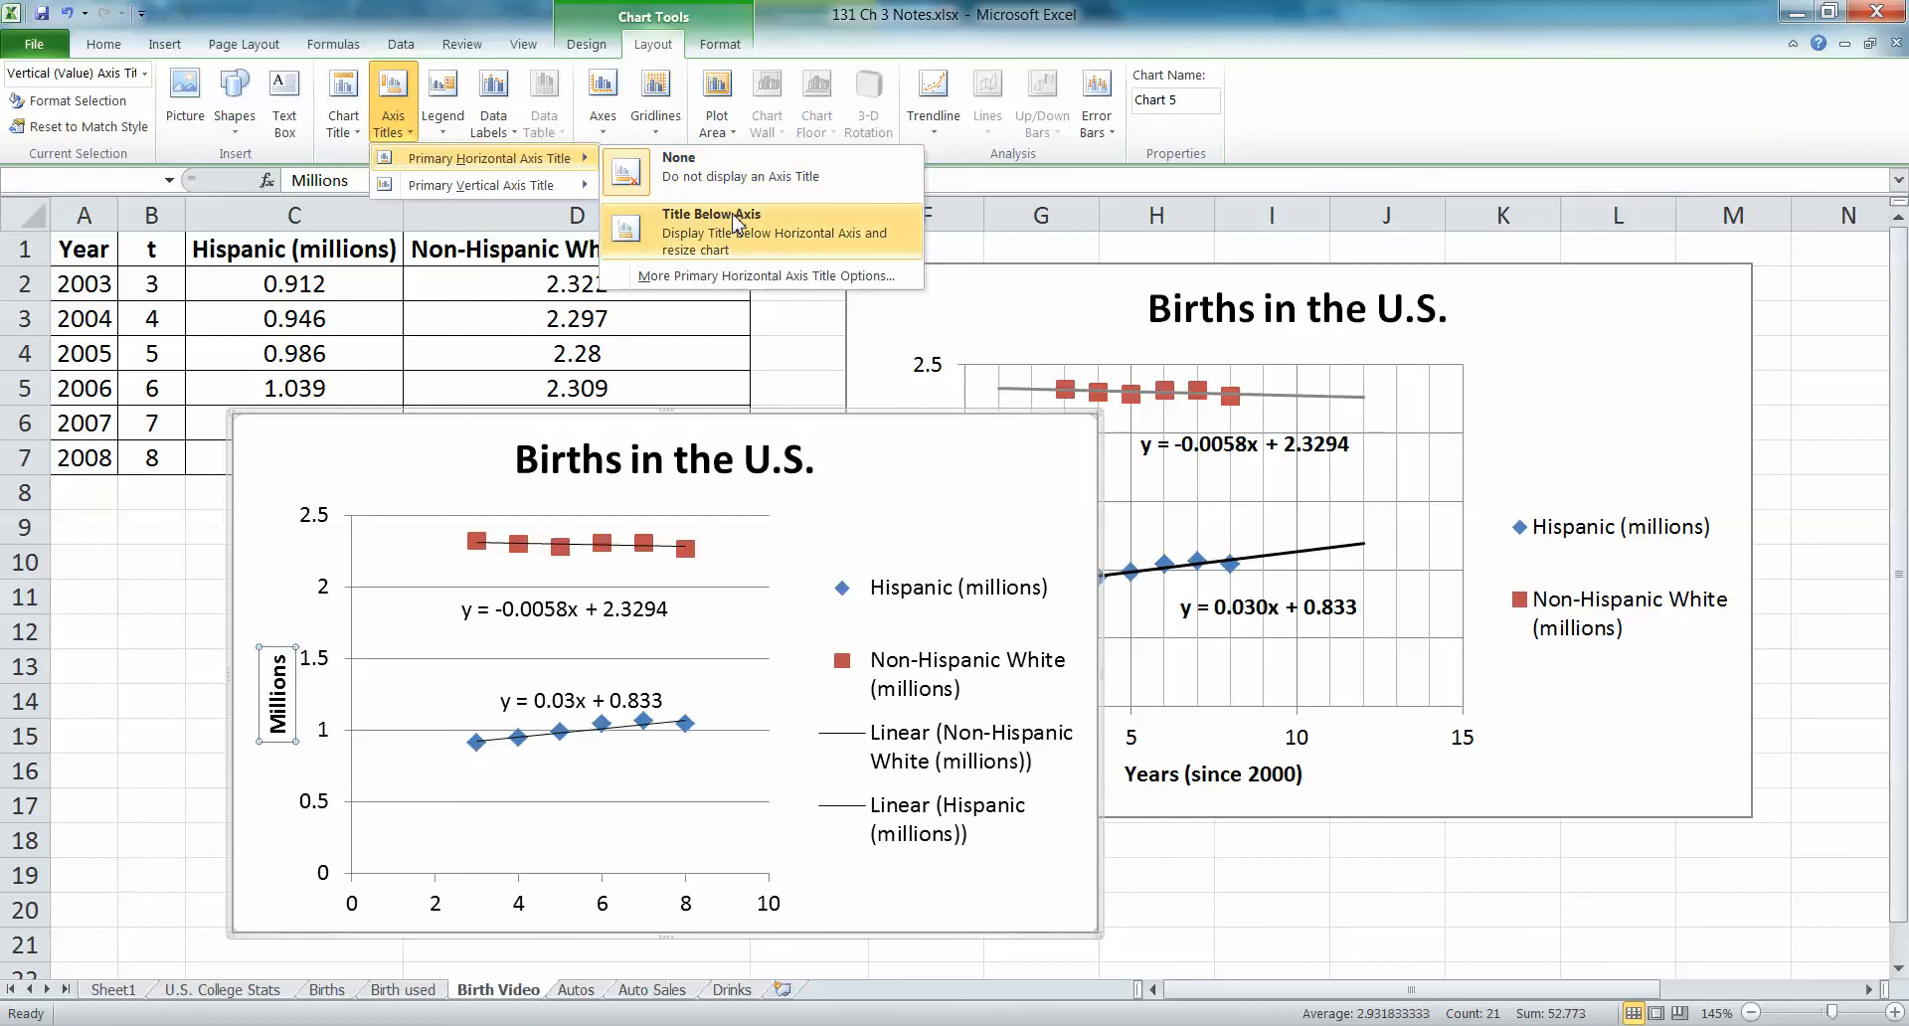
click(740, 227)
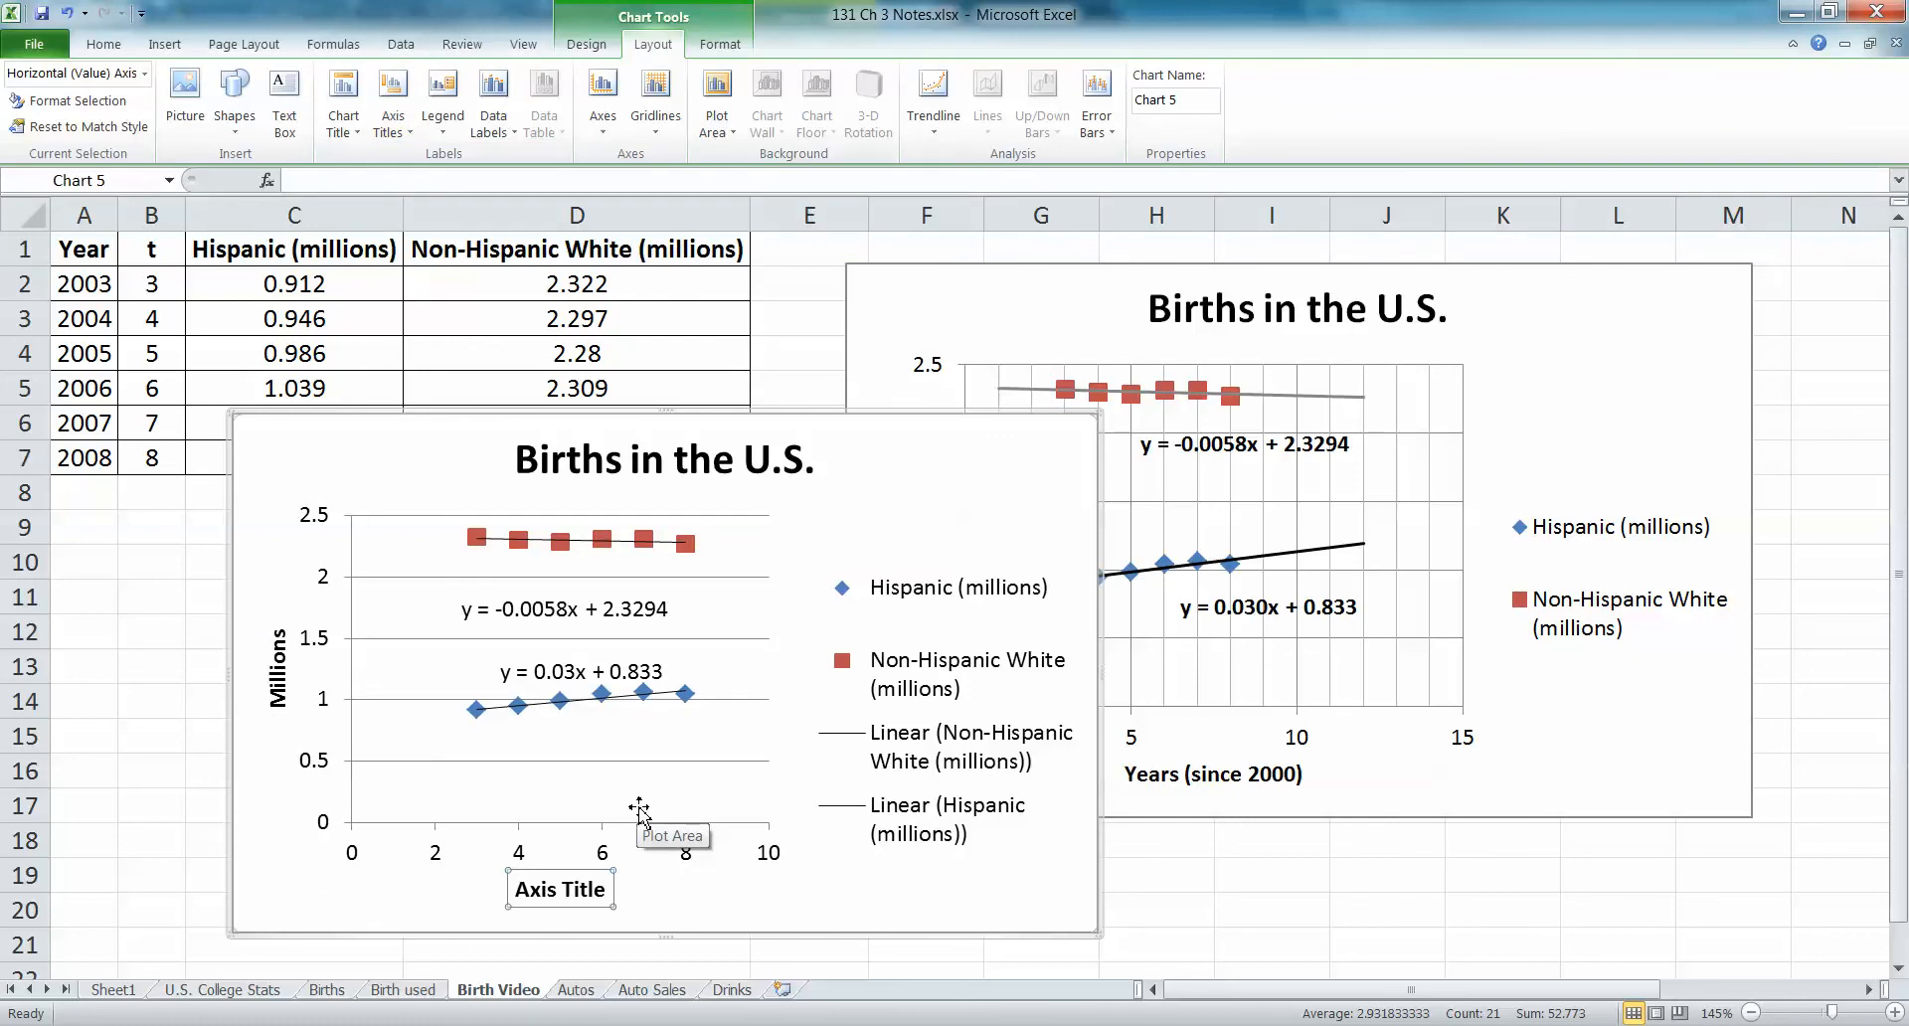
text(Years (since 2000)
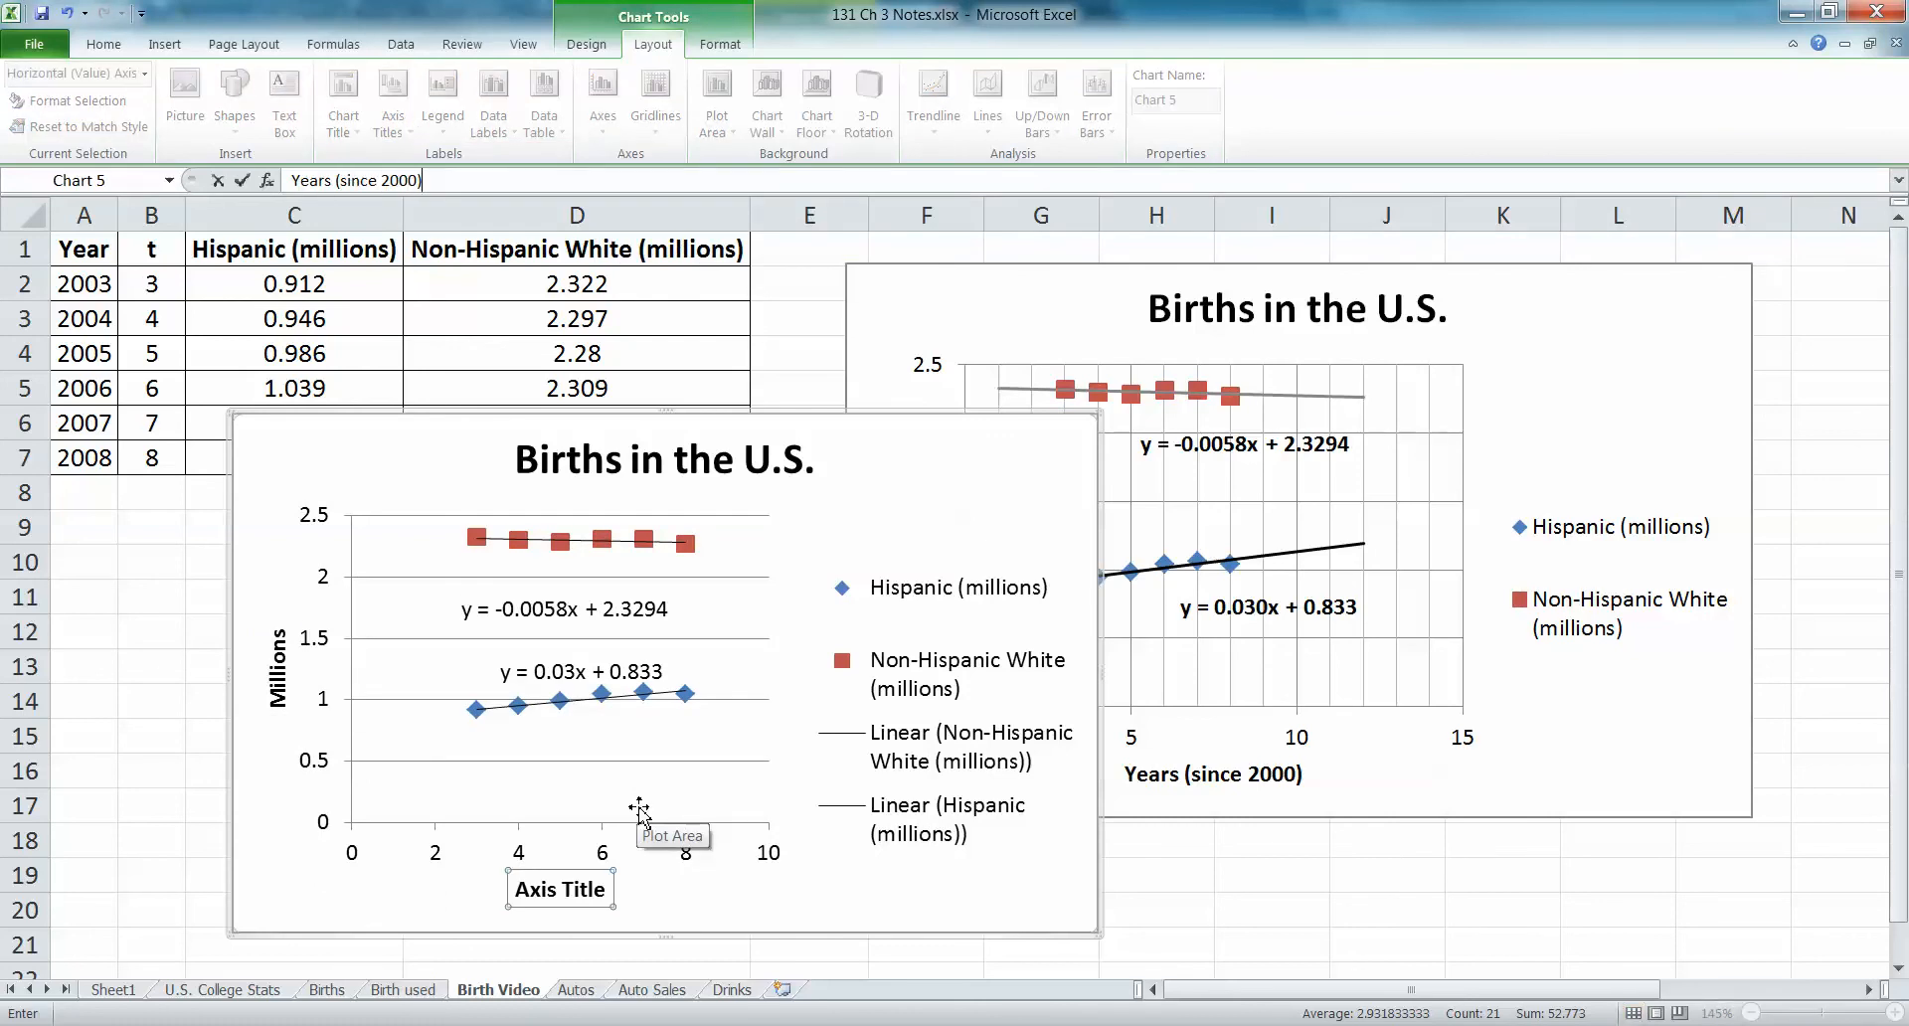
key(Return)
click(882, 452)
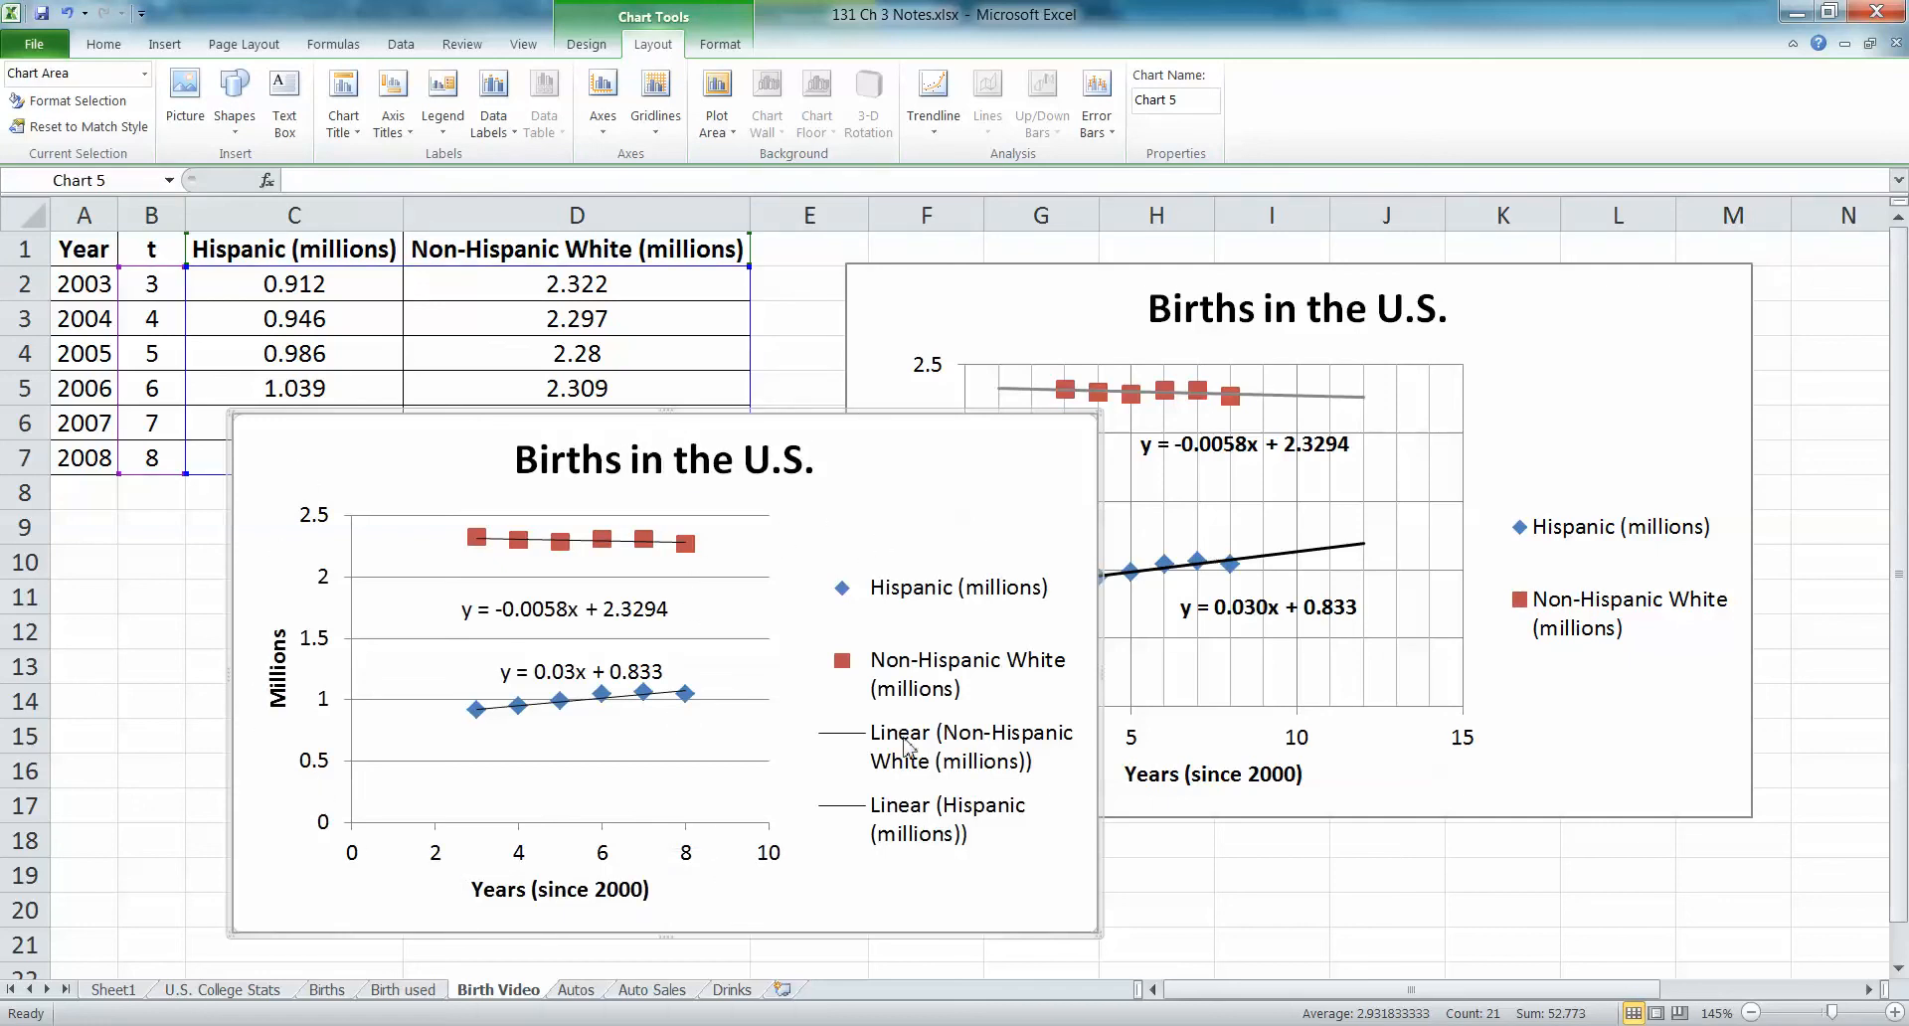
- Move the new chart's Non-Hispanic White equation closer beneath its trendline
click(608, 607)
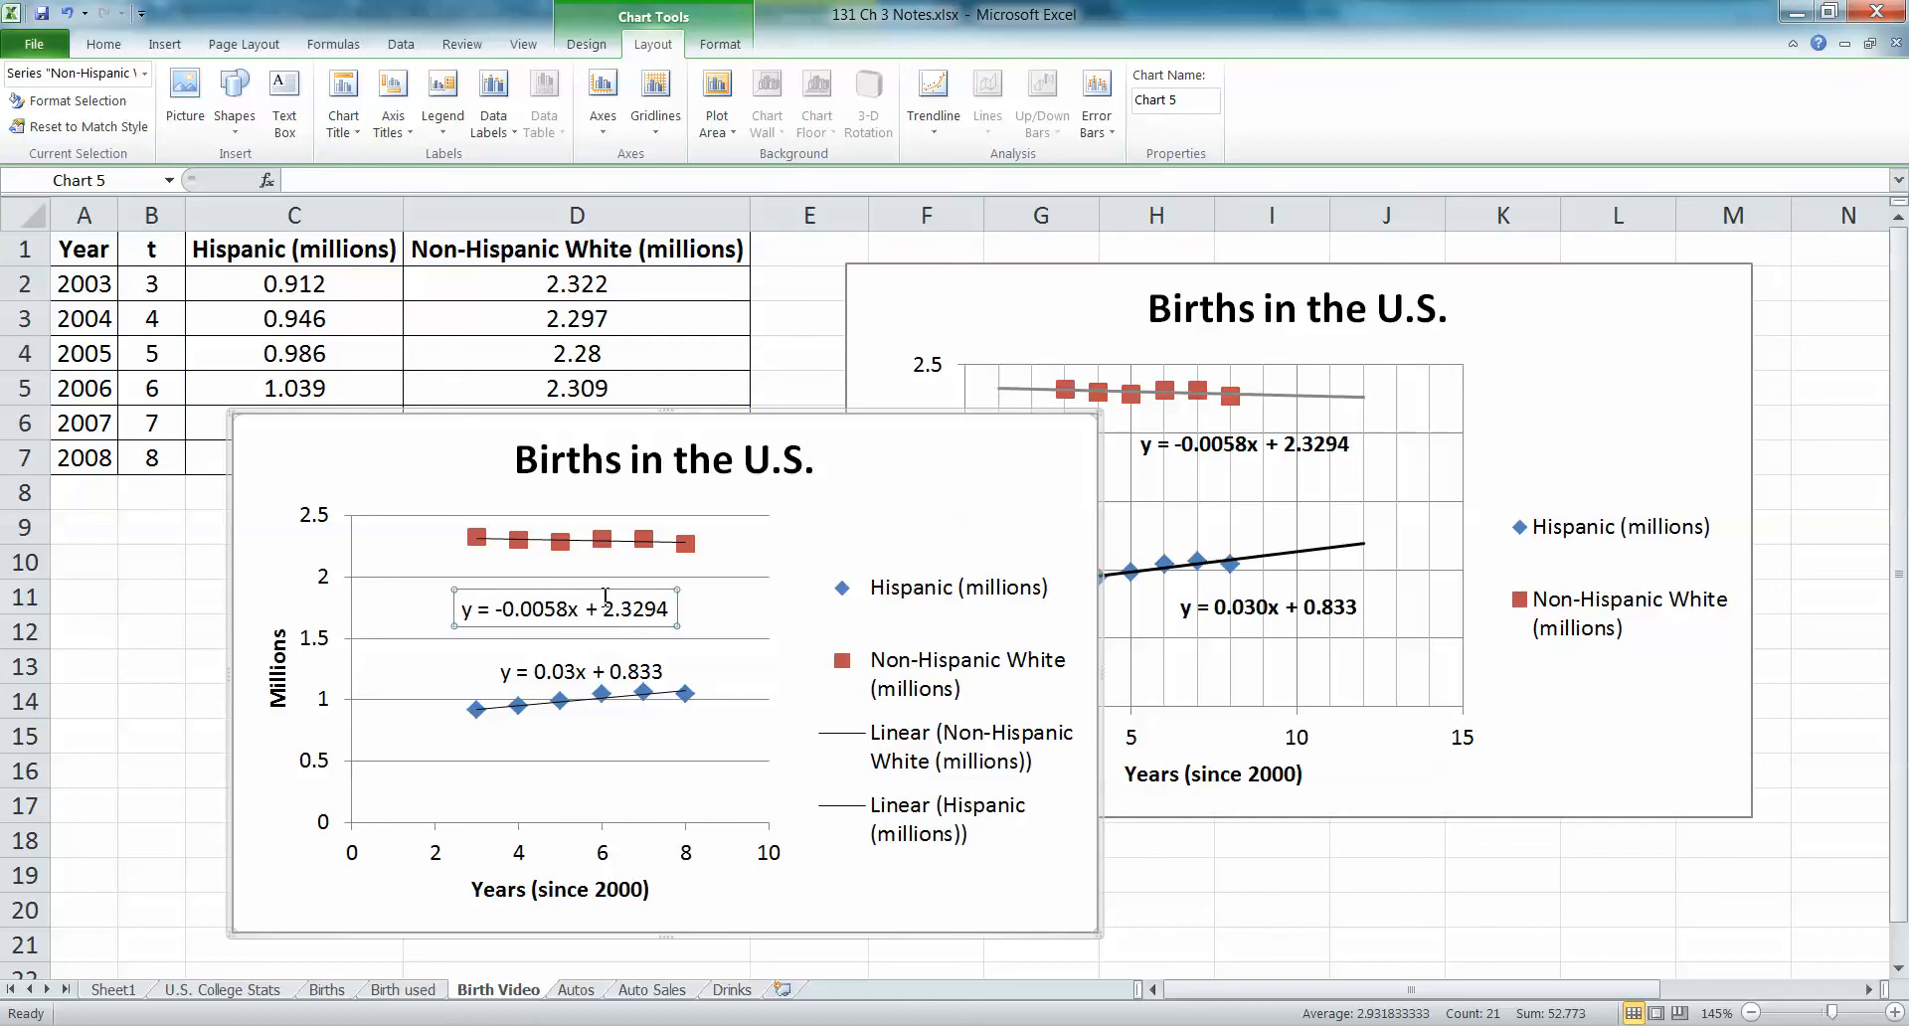
drag(607, 581, 624, 550)
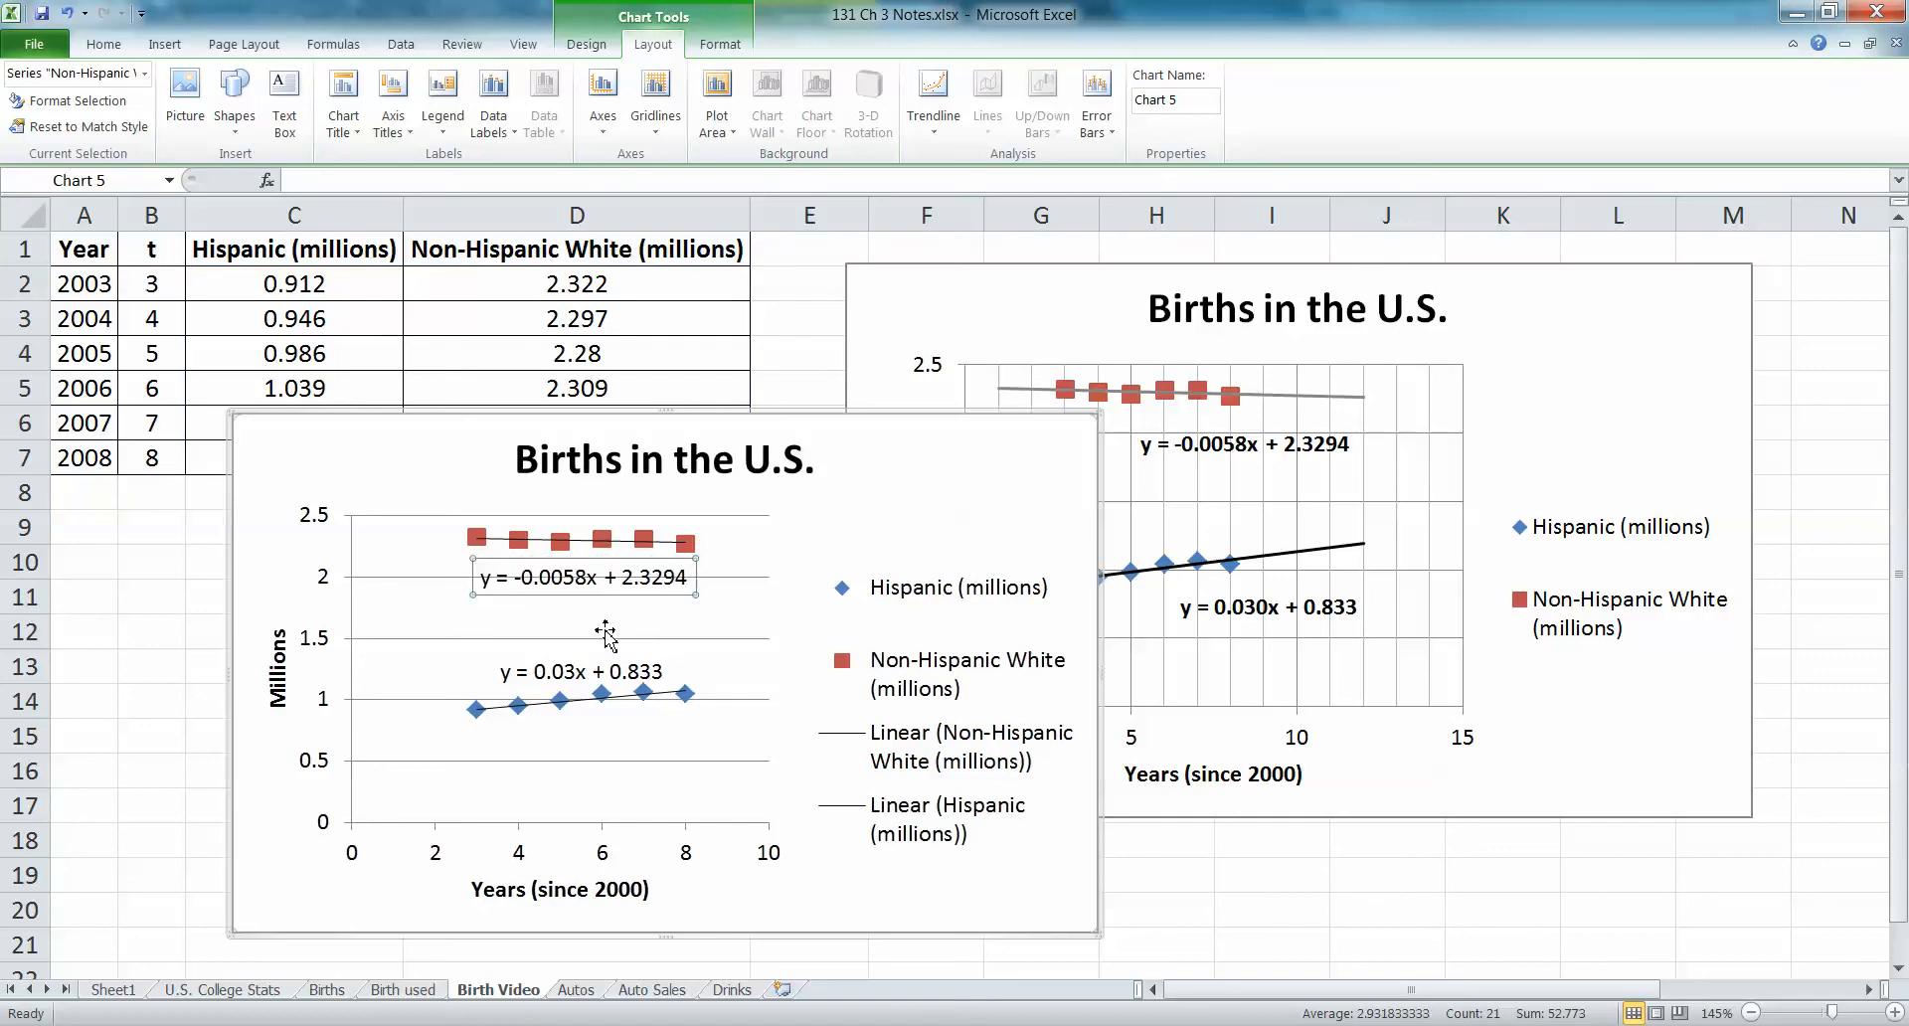
click(1035, 489)
- Move the new chart down the sheet so it no longer overlaps the data or the first chart
click(1540, 316)
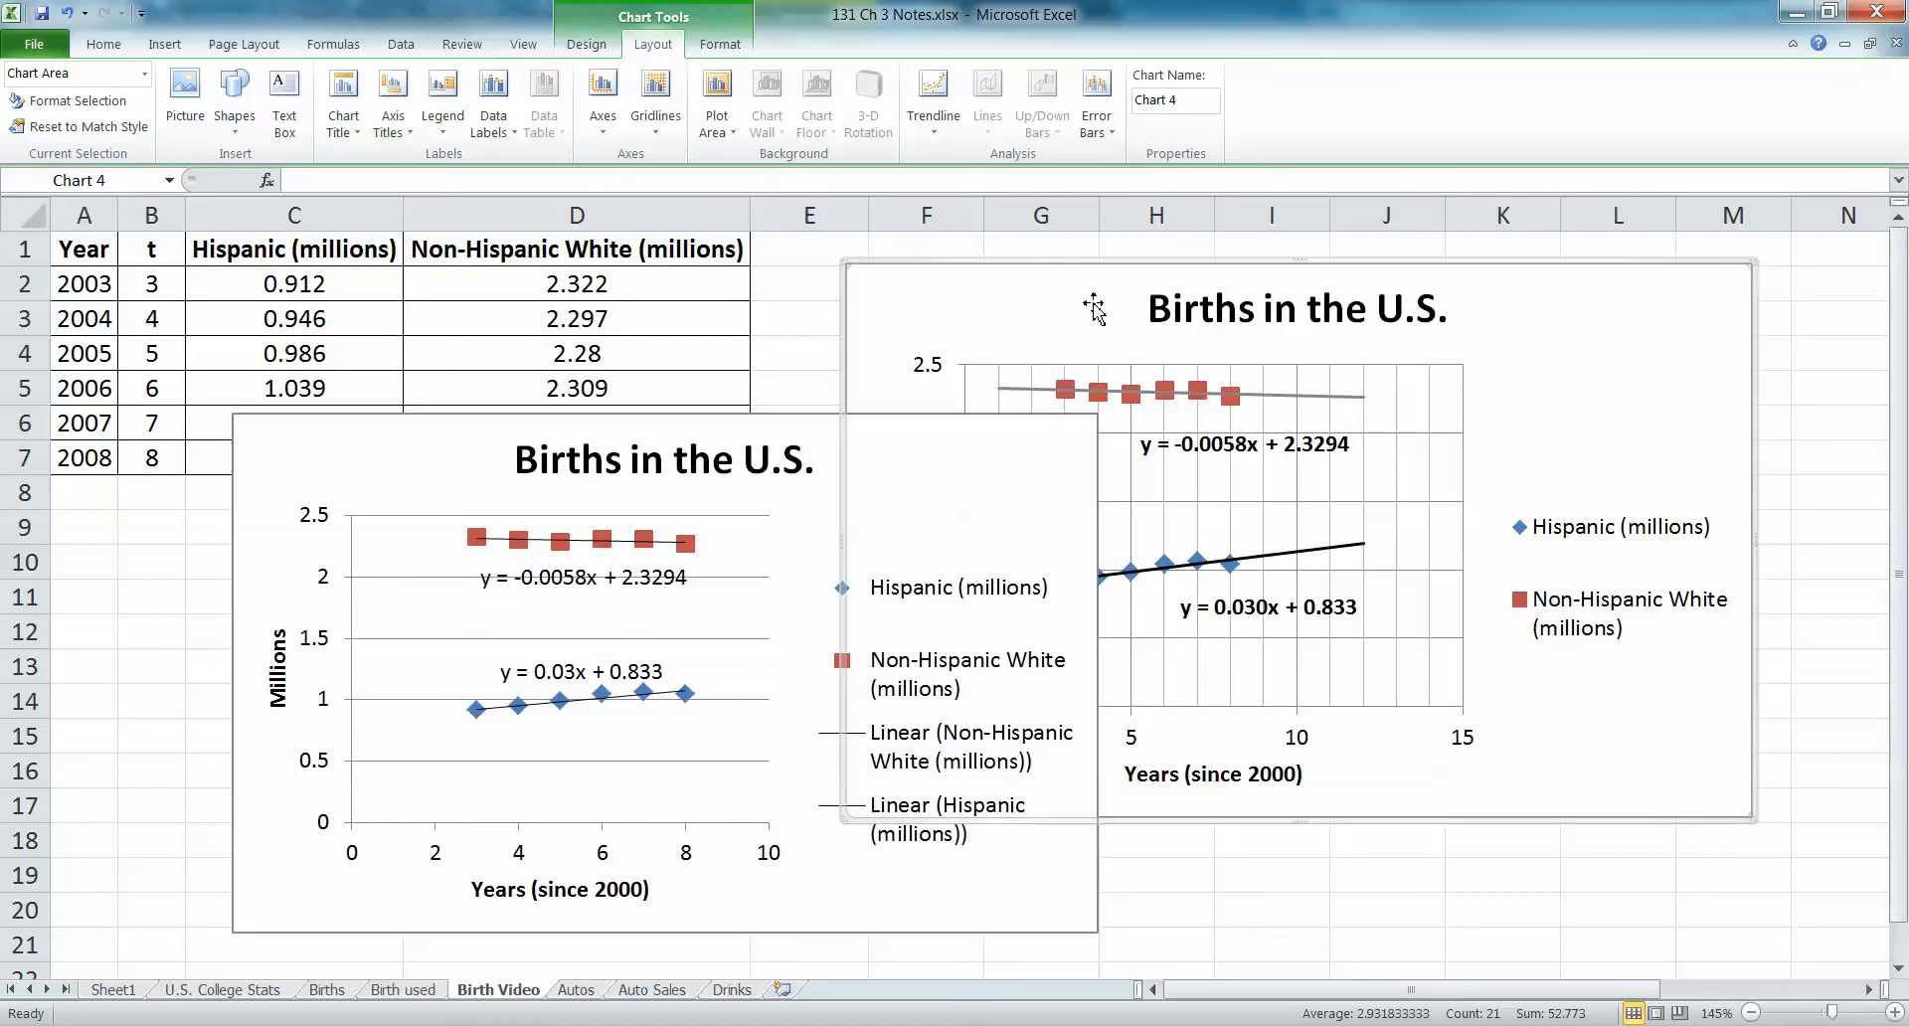
drag(756, 422, 822, 868)
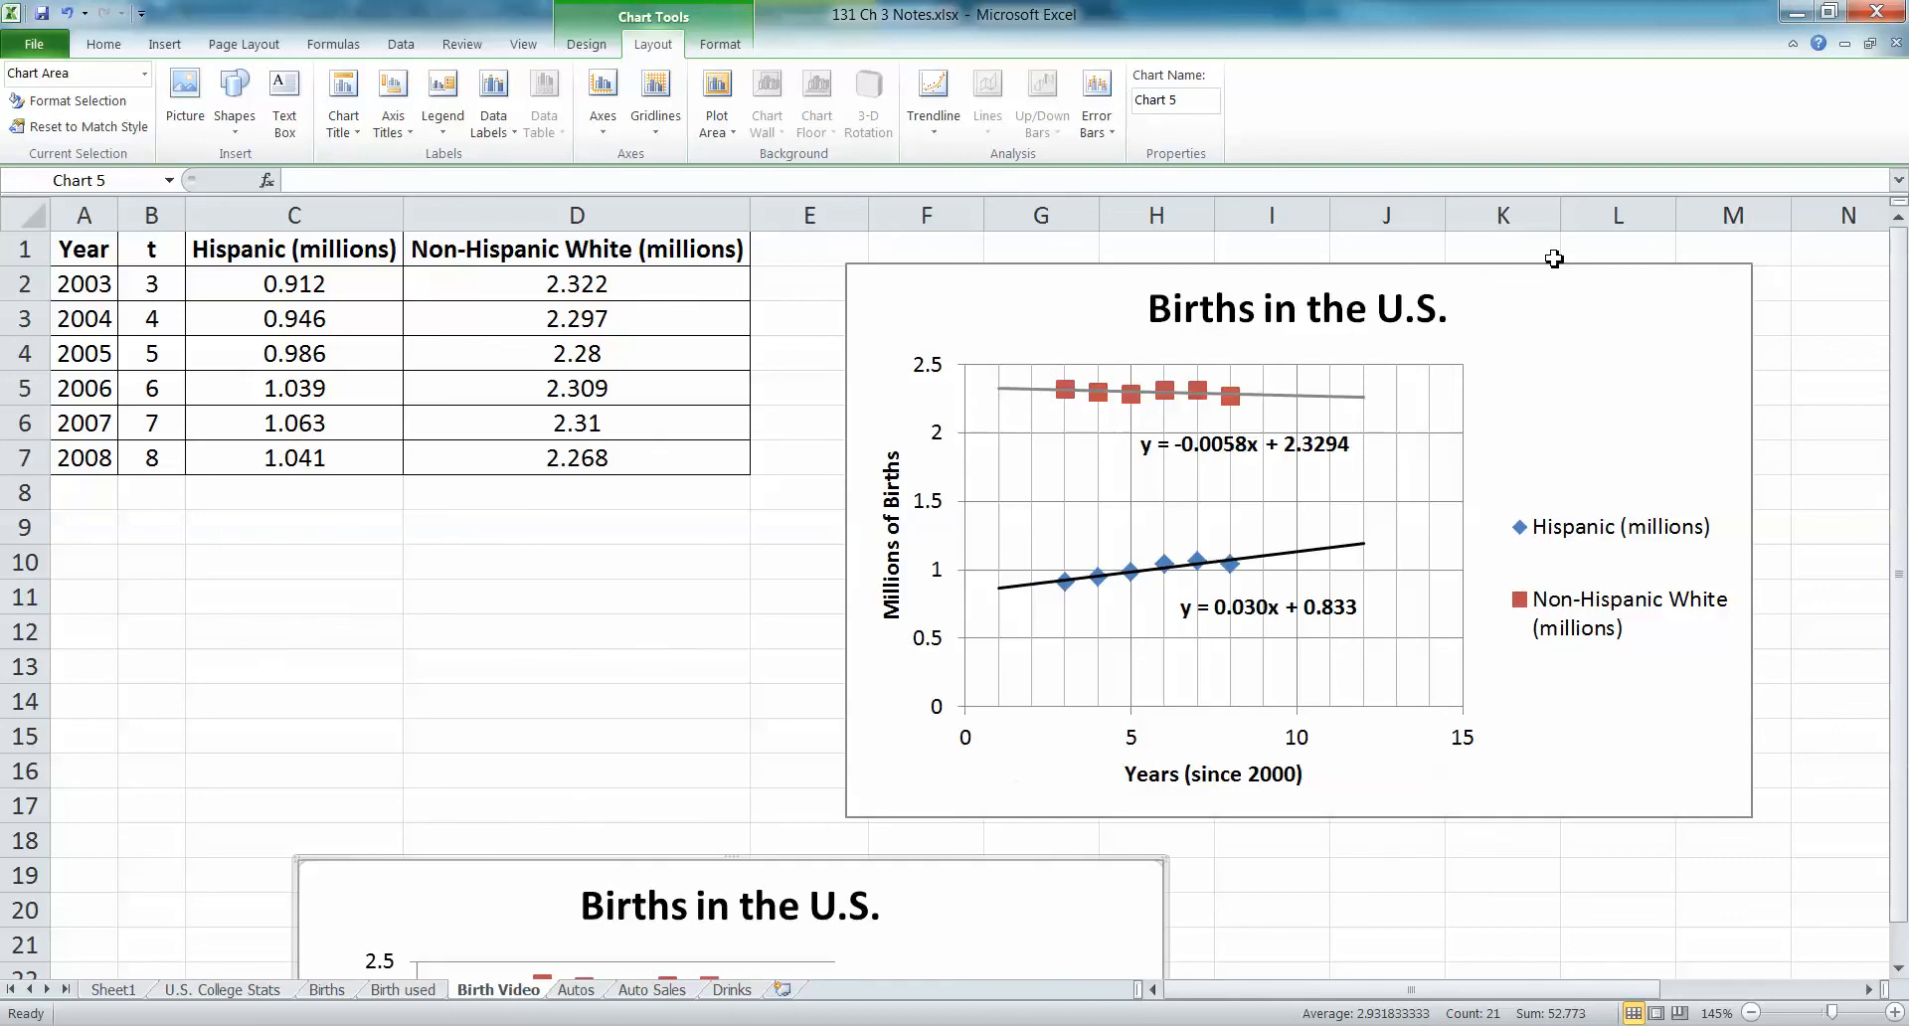
click(1553, 254)
- Set the line width of the vertical axis in the gridlined births chart to 1.25 pt
click(1549, 441)
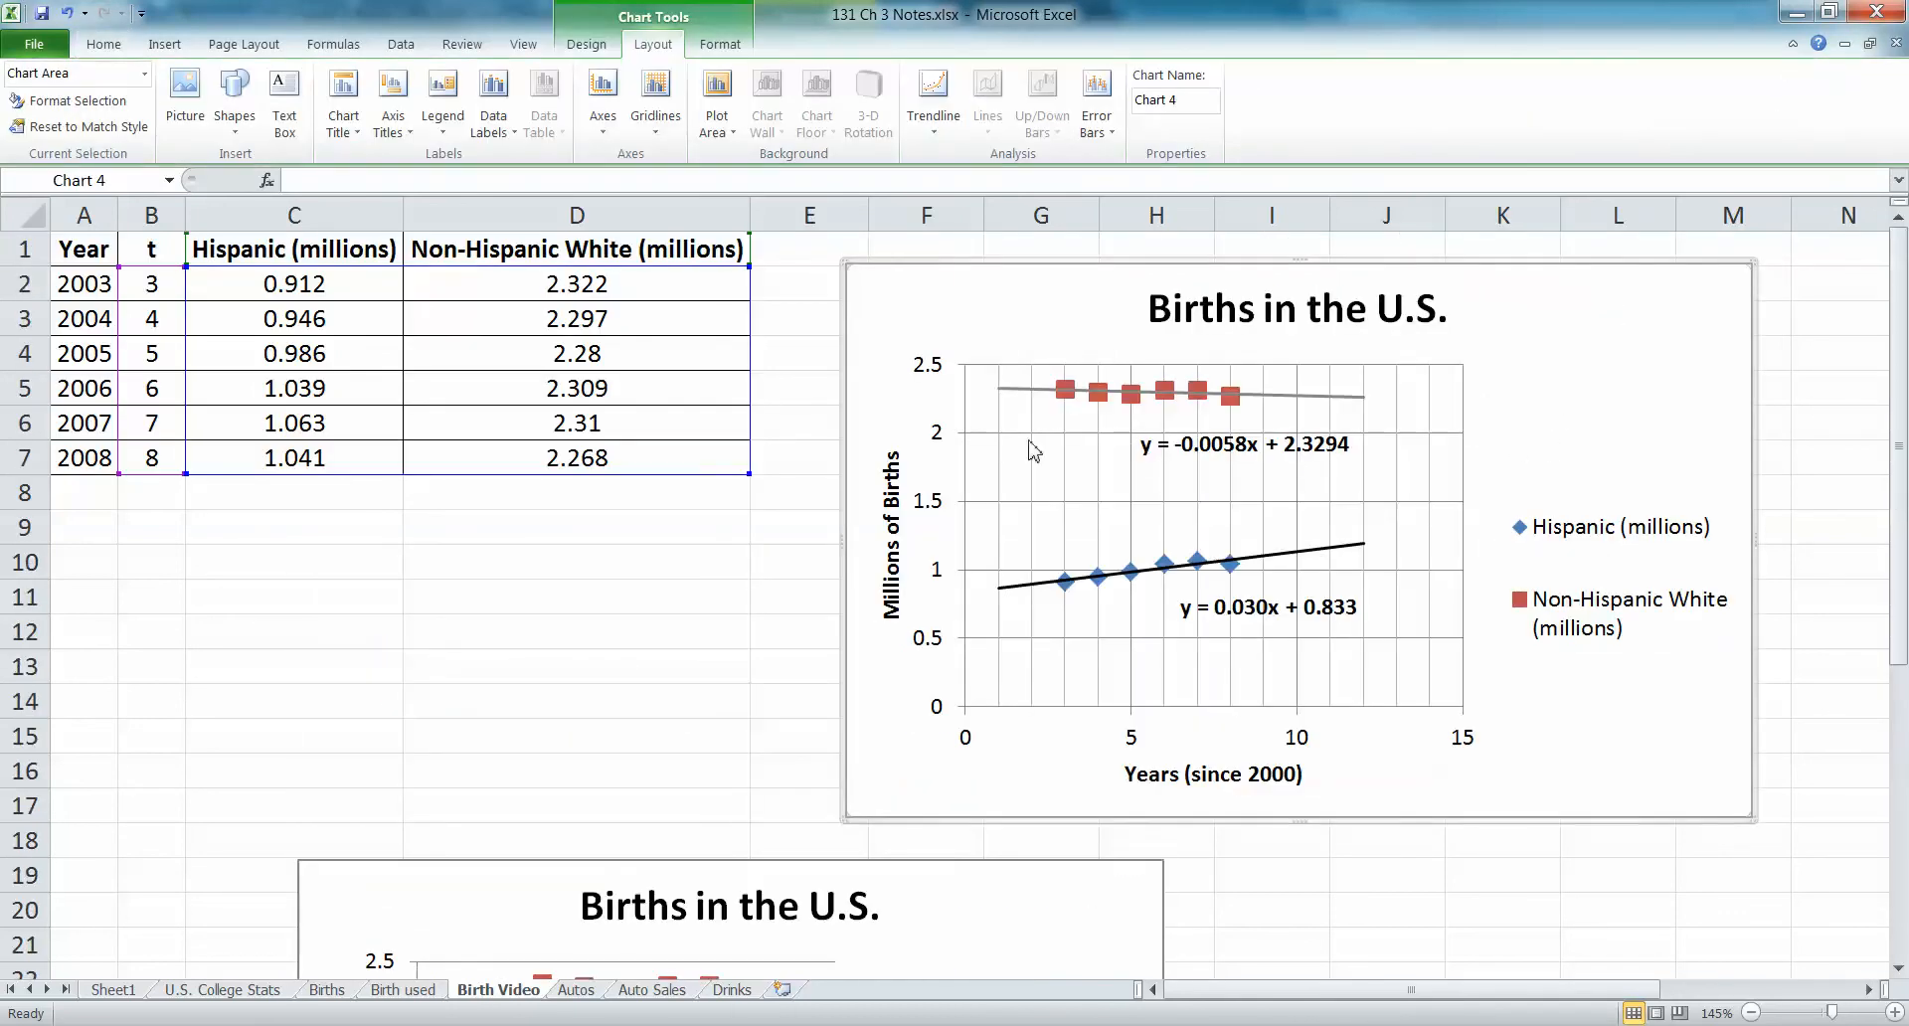
click(940, 443)
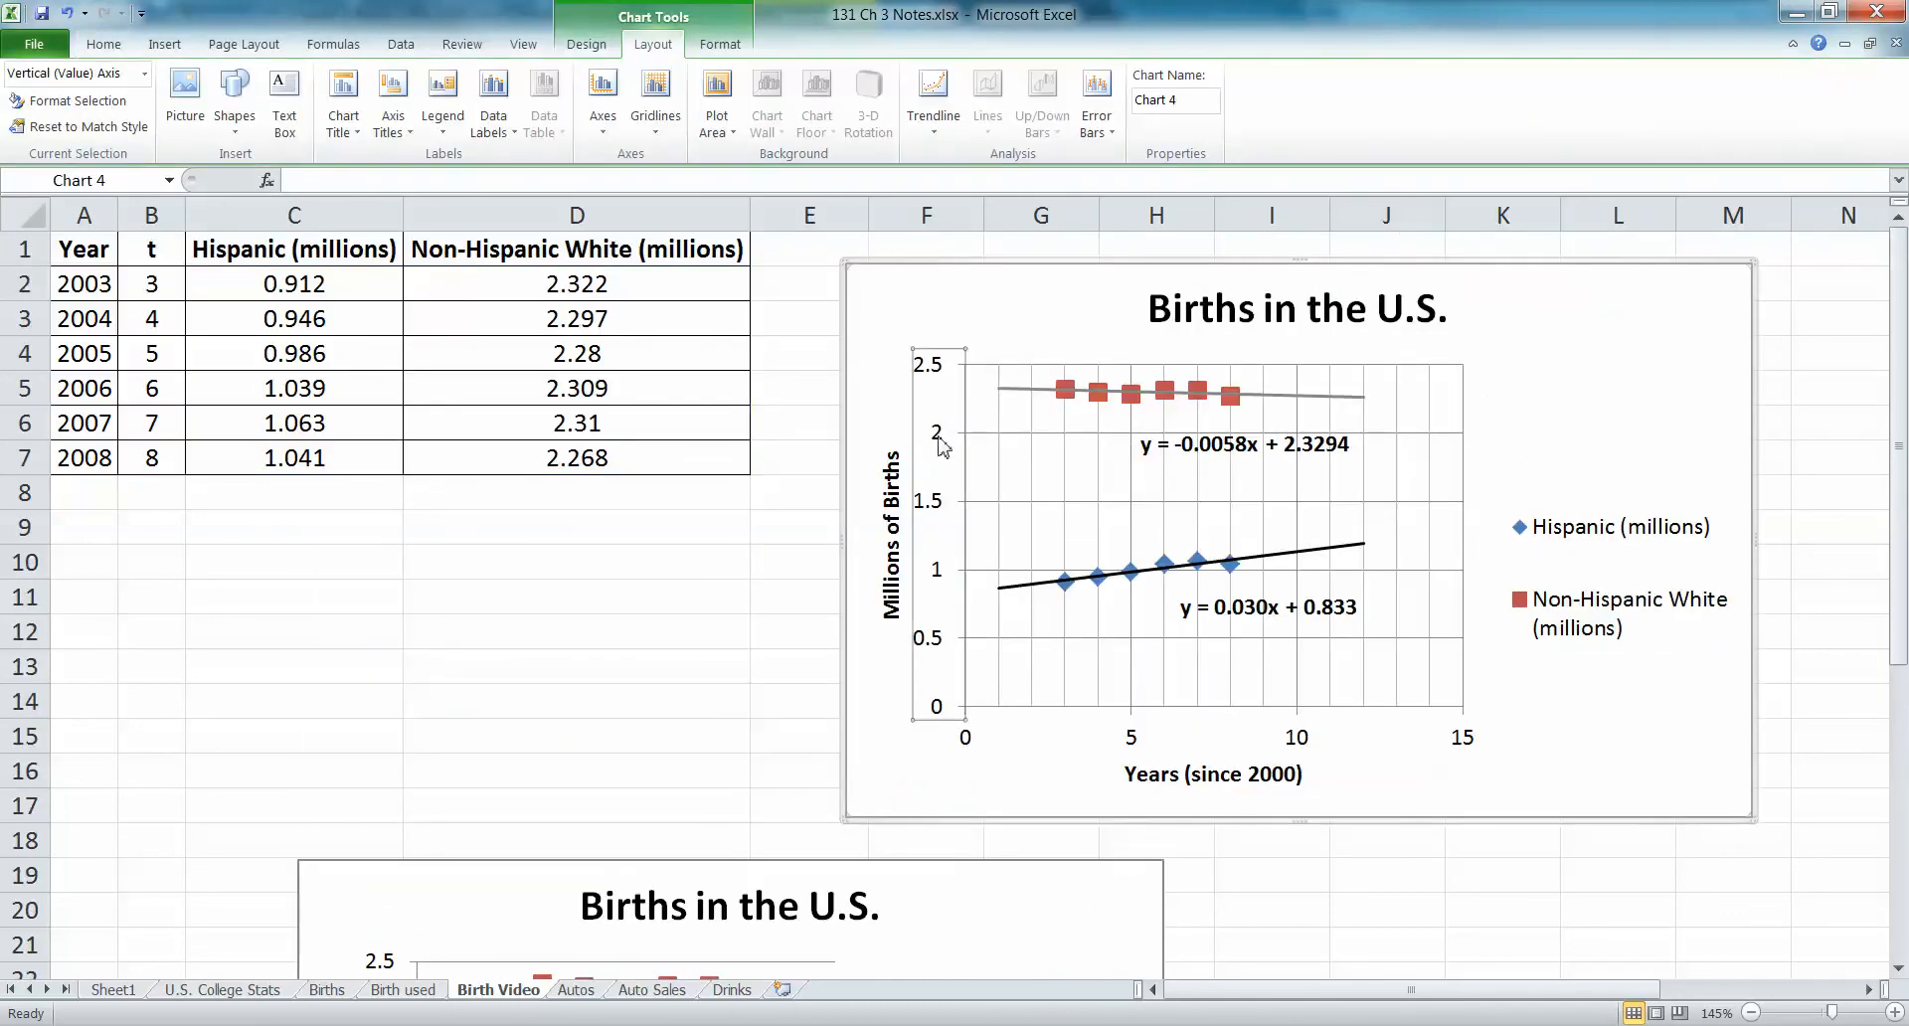
right_click(939, 439)
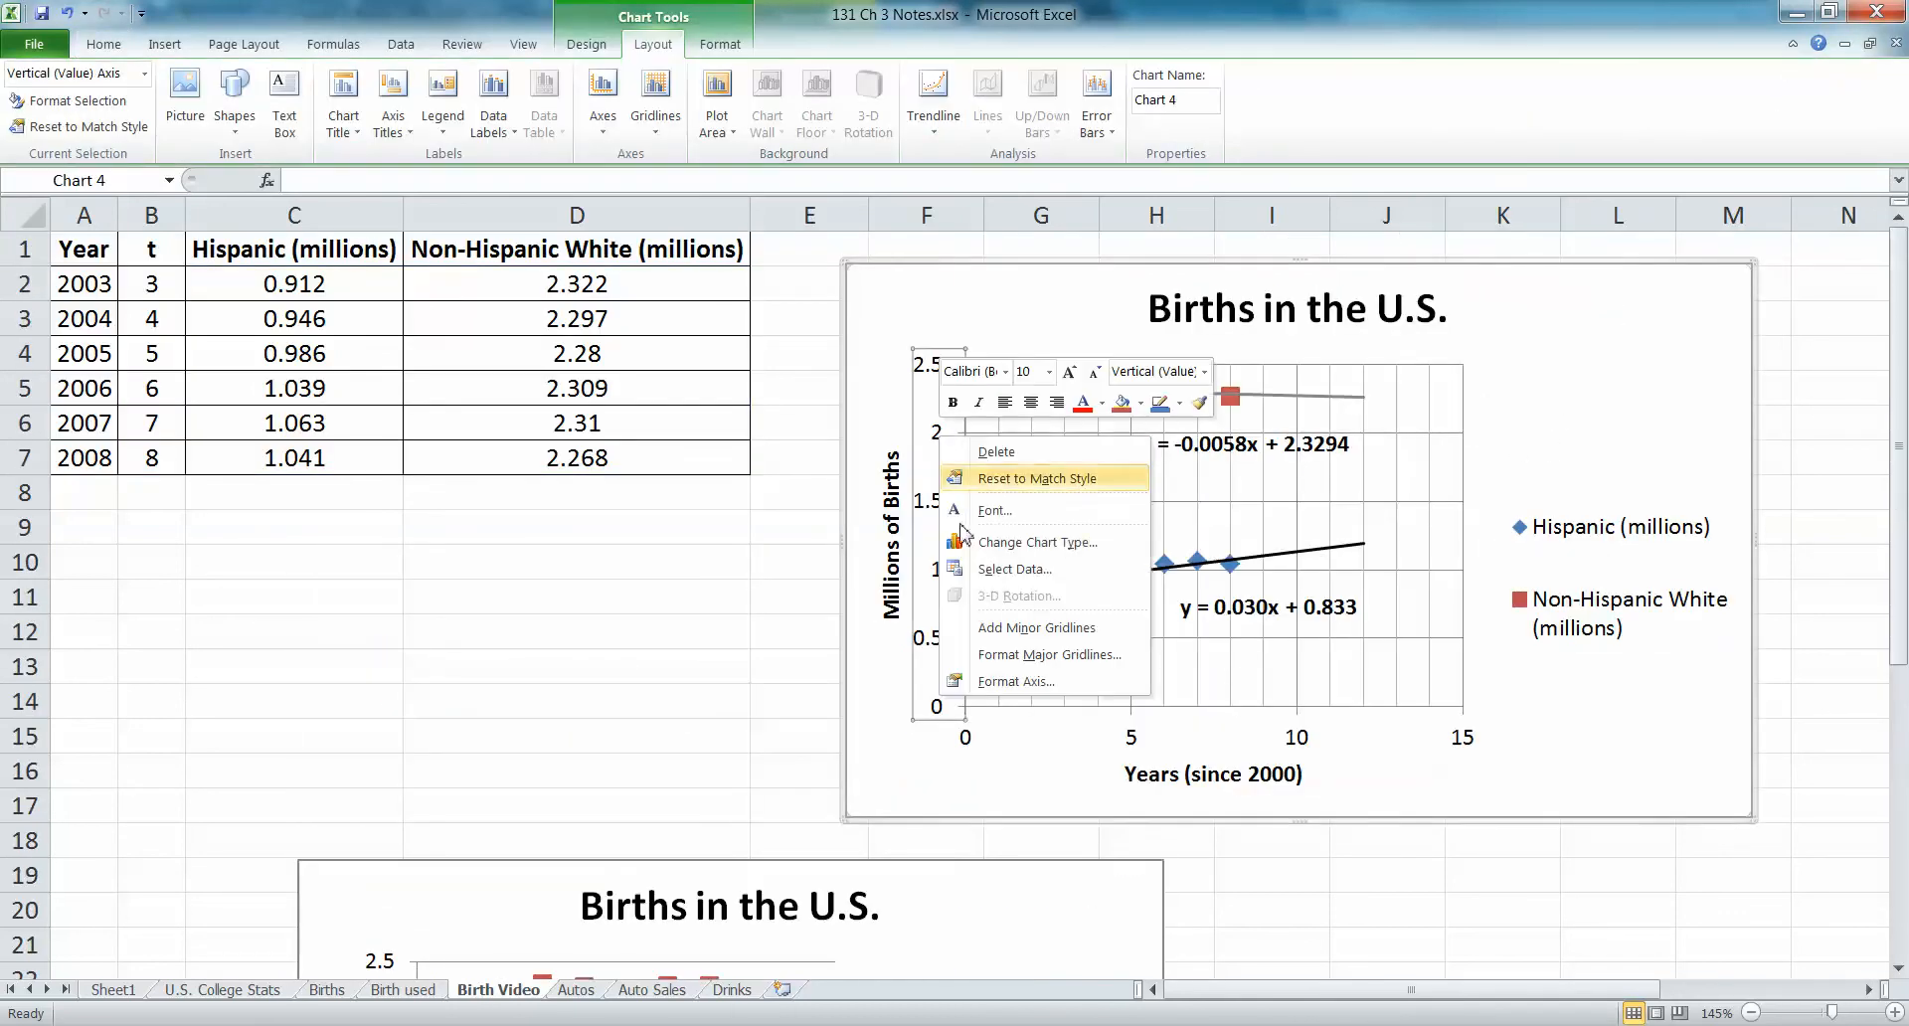
click(1018, 682)
click(337, 379)
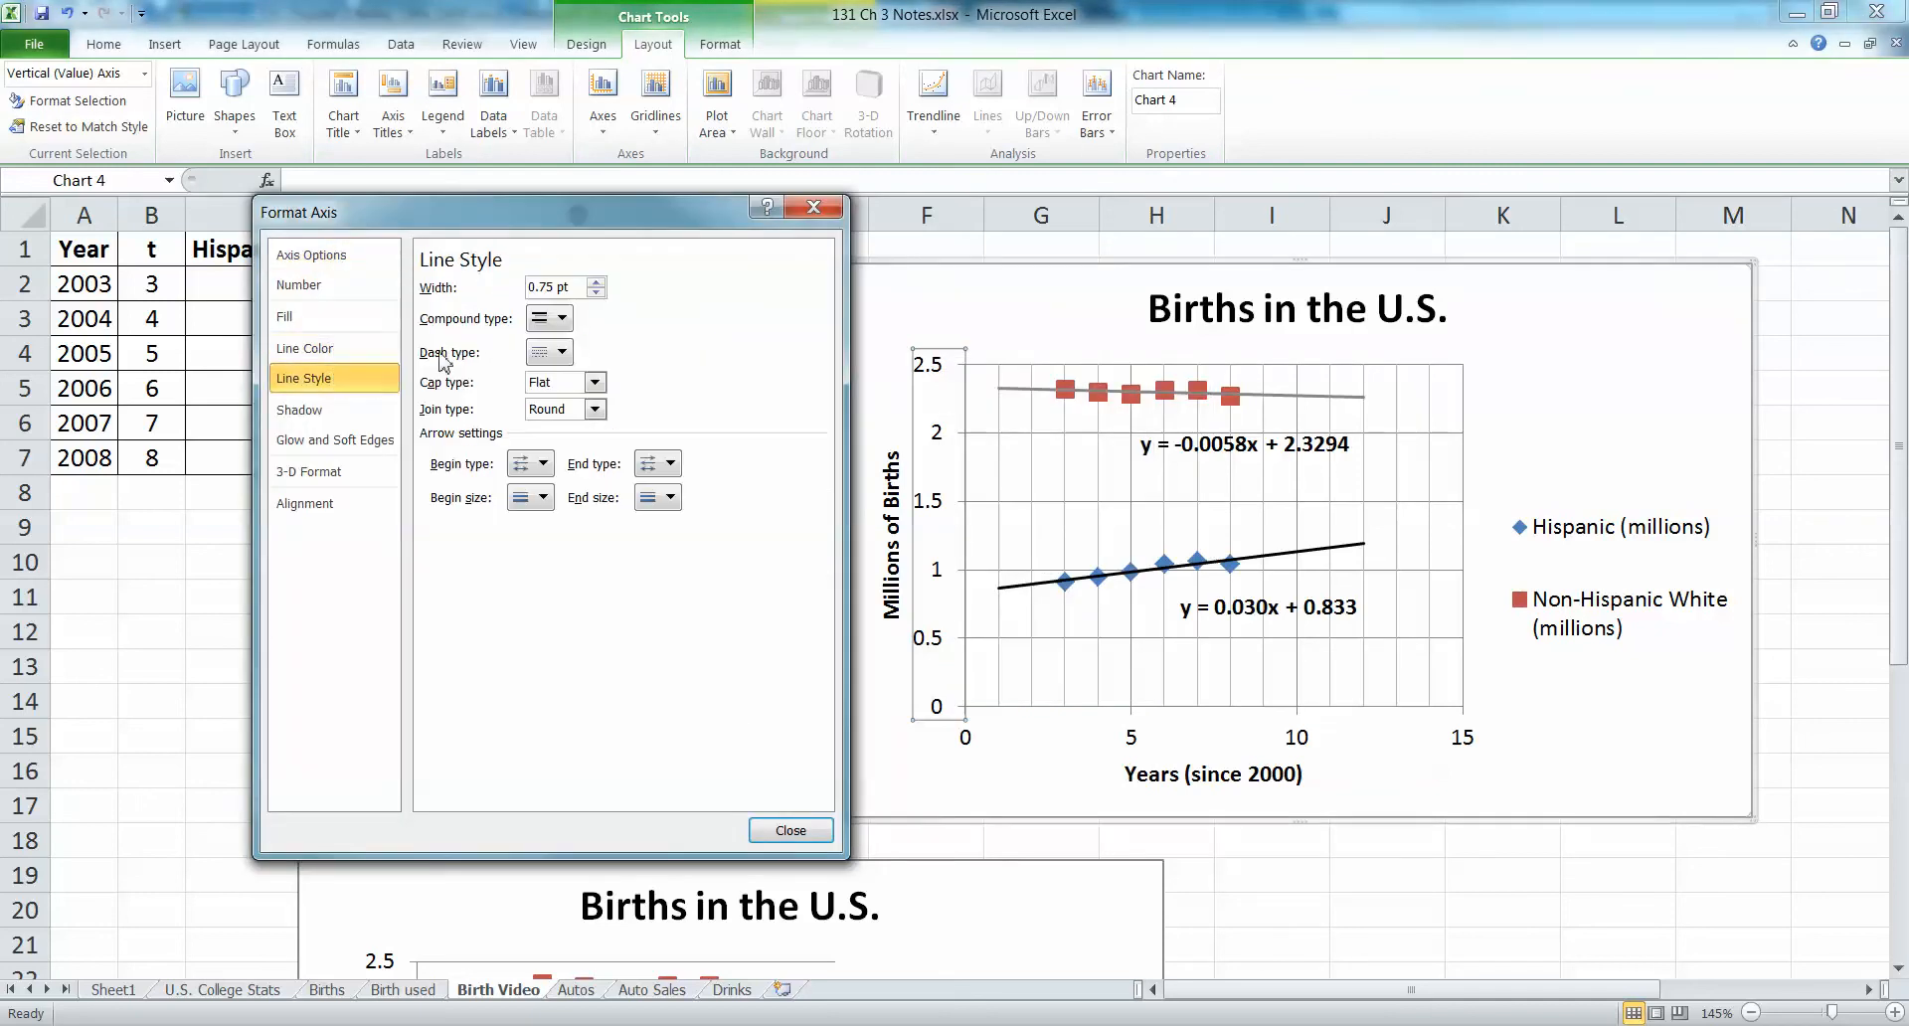
click(594, 283)
click(594, 282)
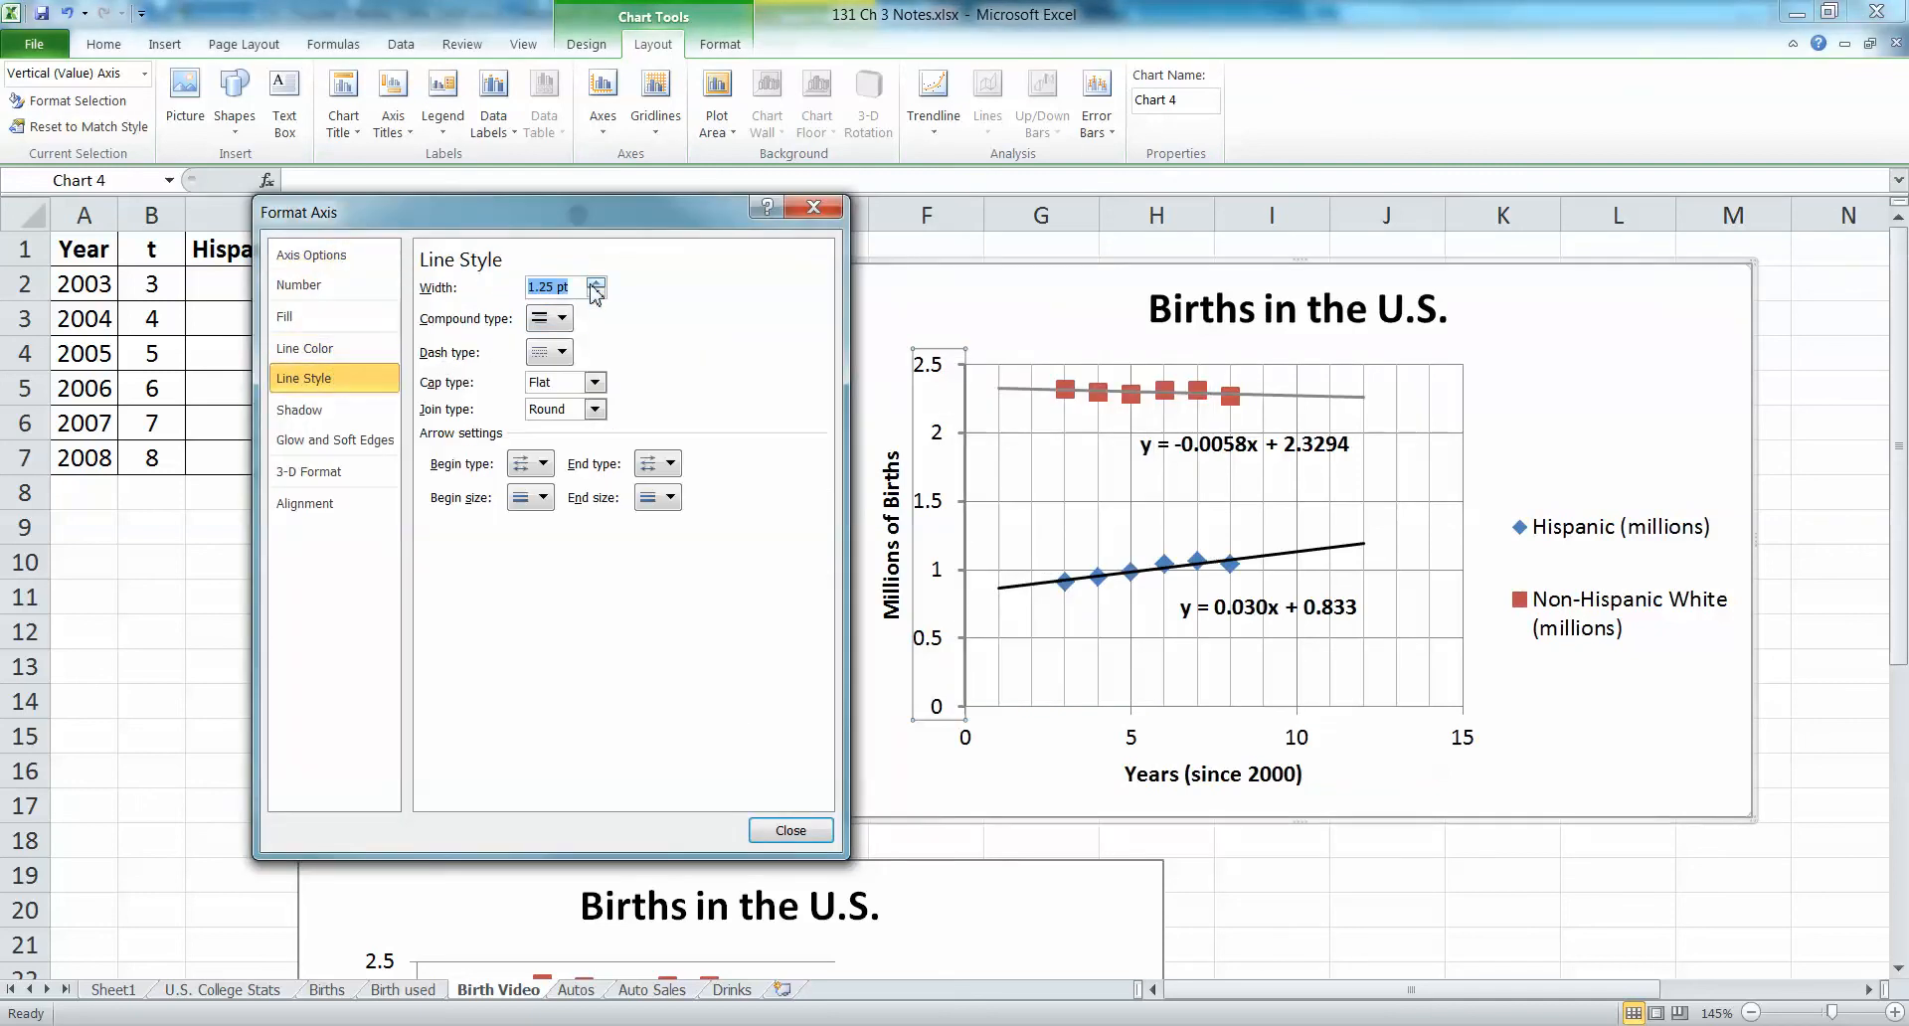
click(790, 830)
- Set the line width of the horizontal axis in the gridlined births chart to 1.5 pt
click(967, 745)
right_click(967, 751)
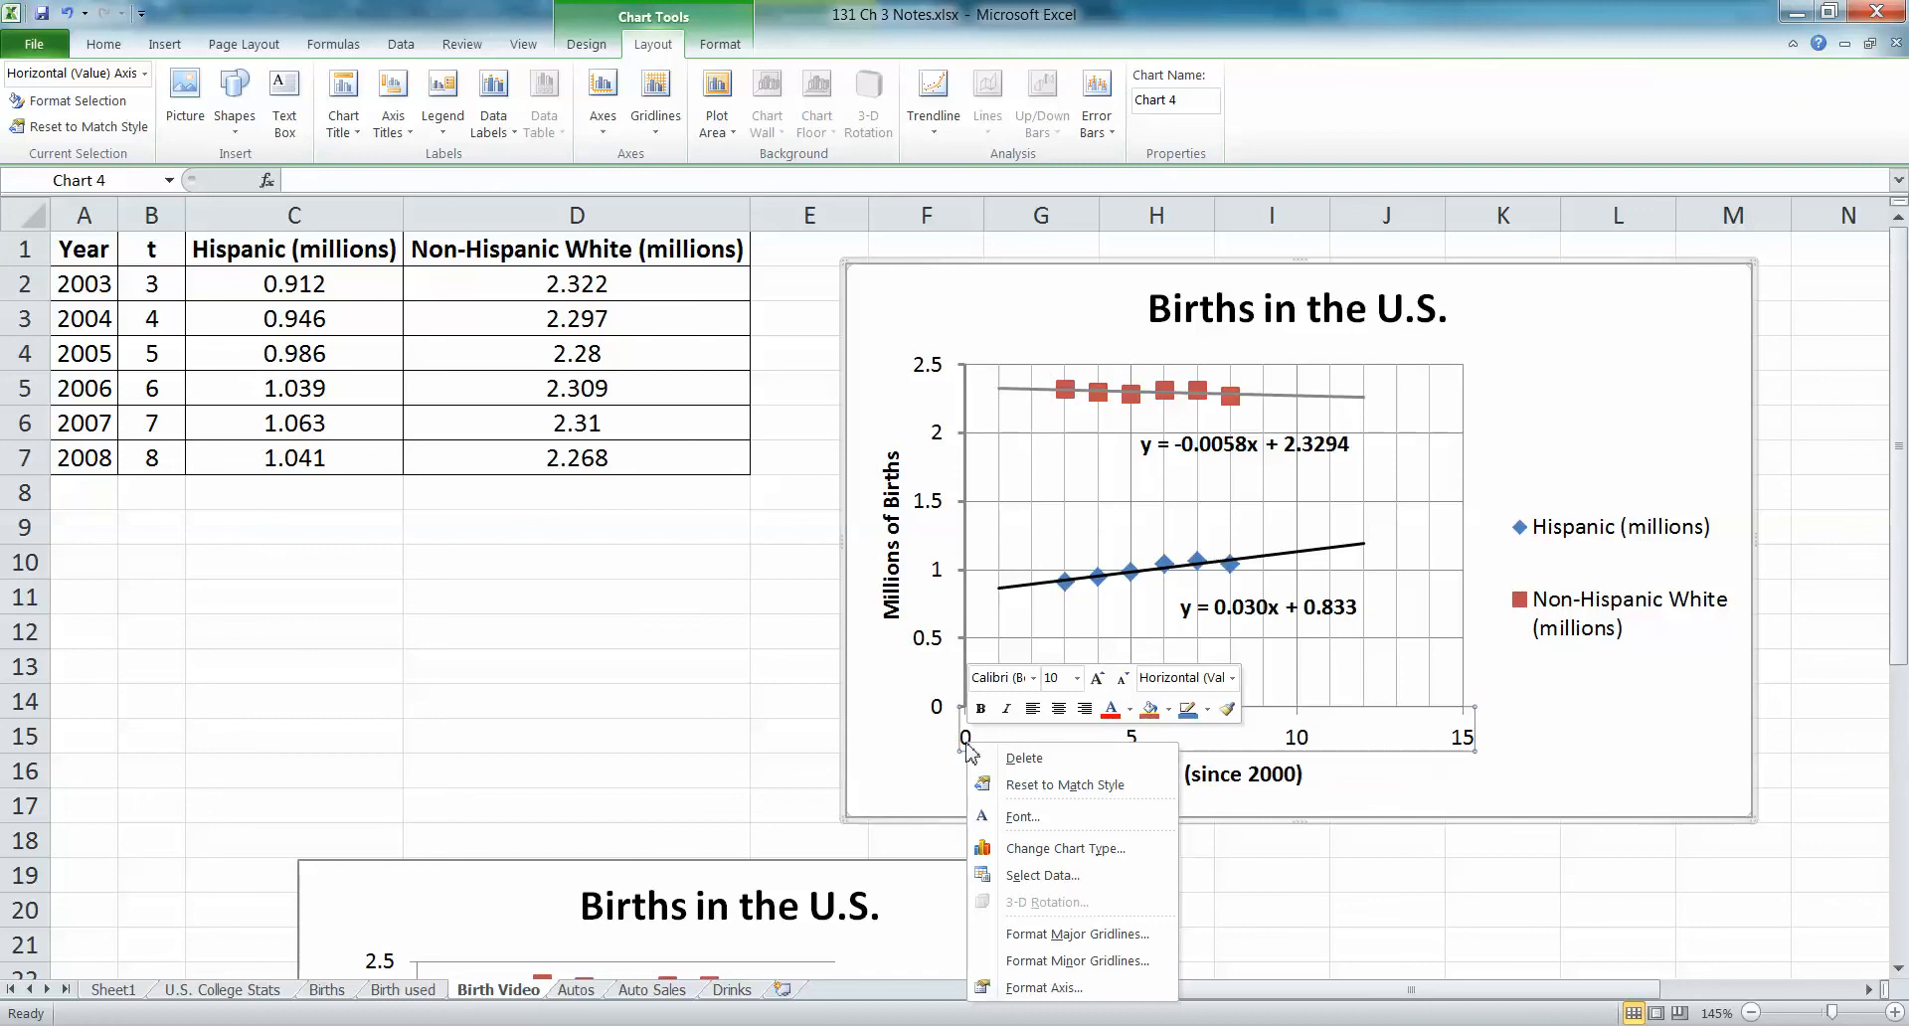
click(1044, 982)
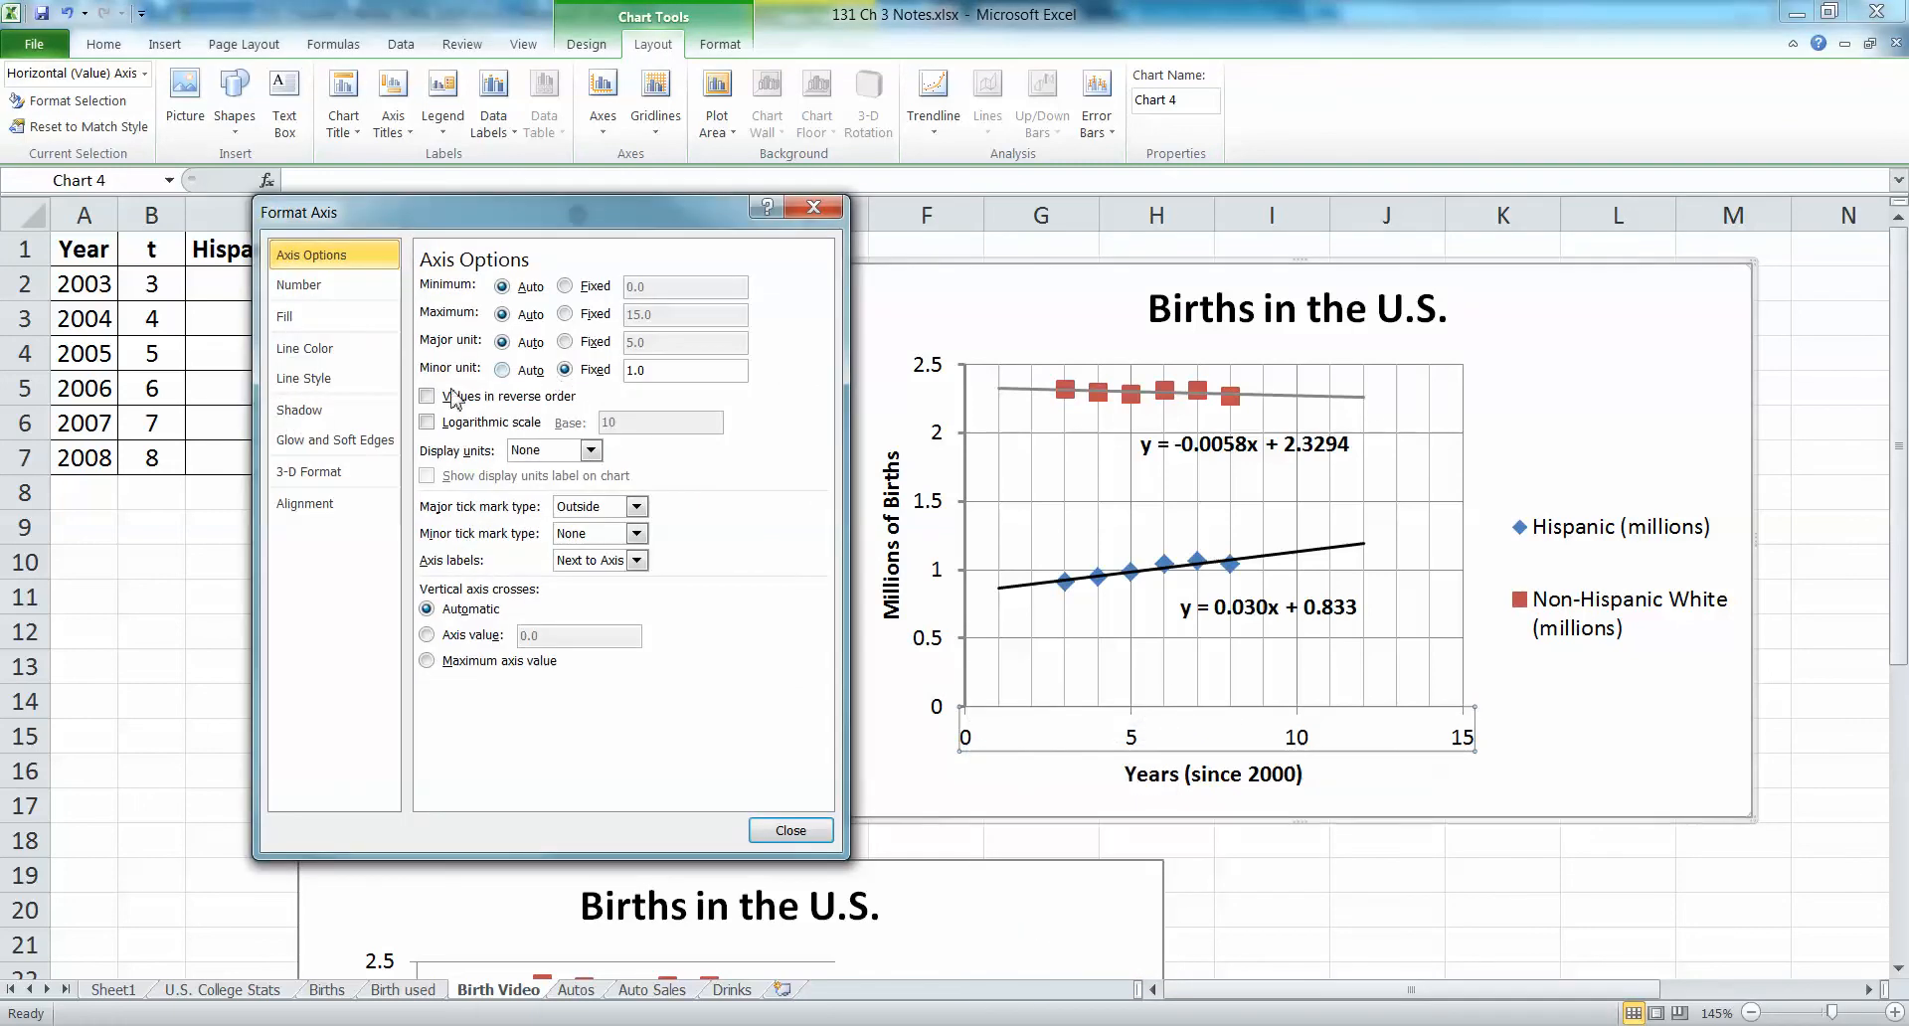
click(331, 379)
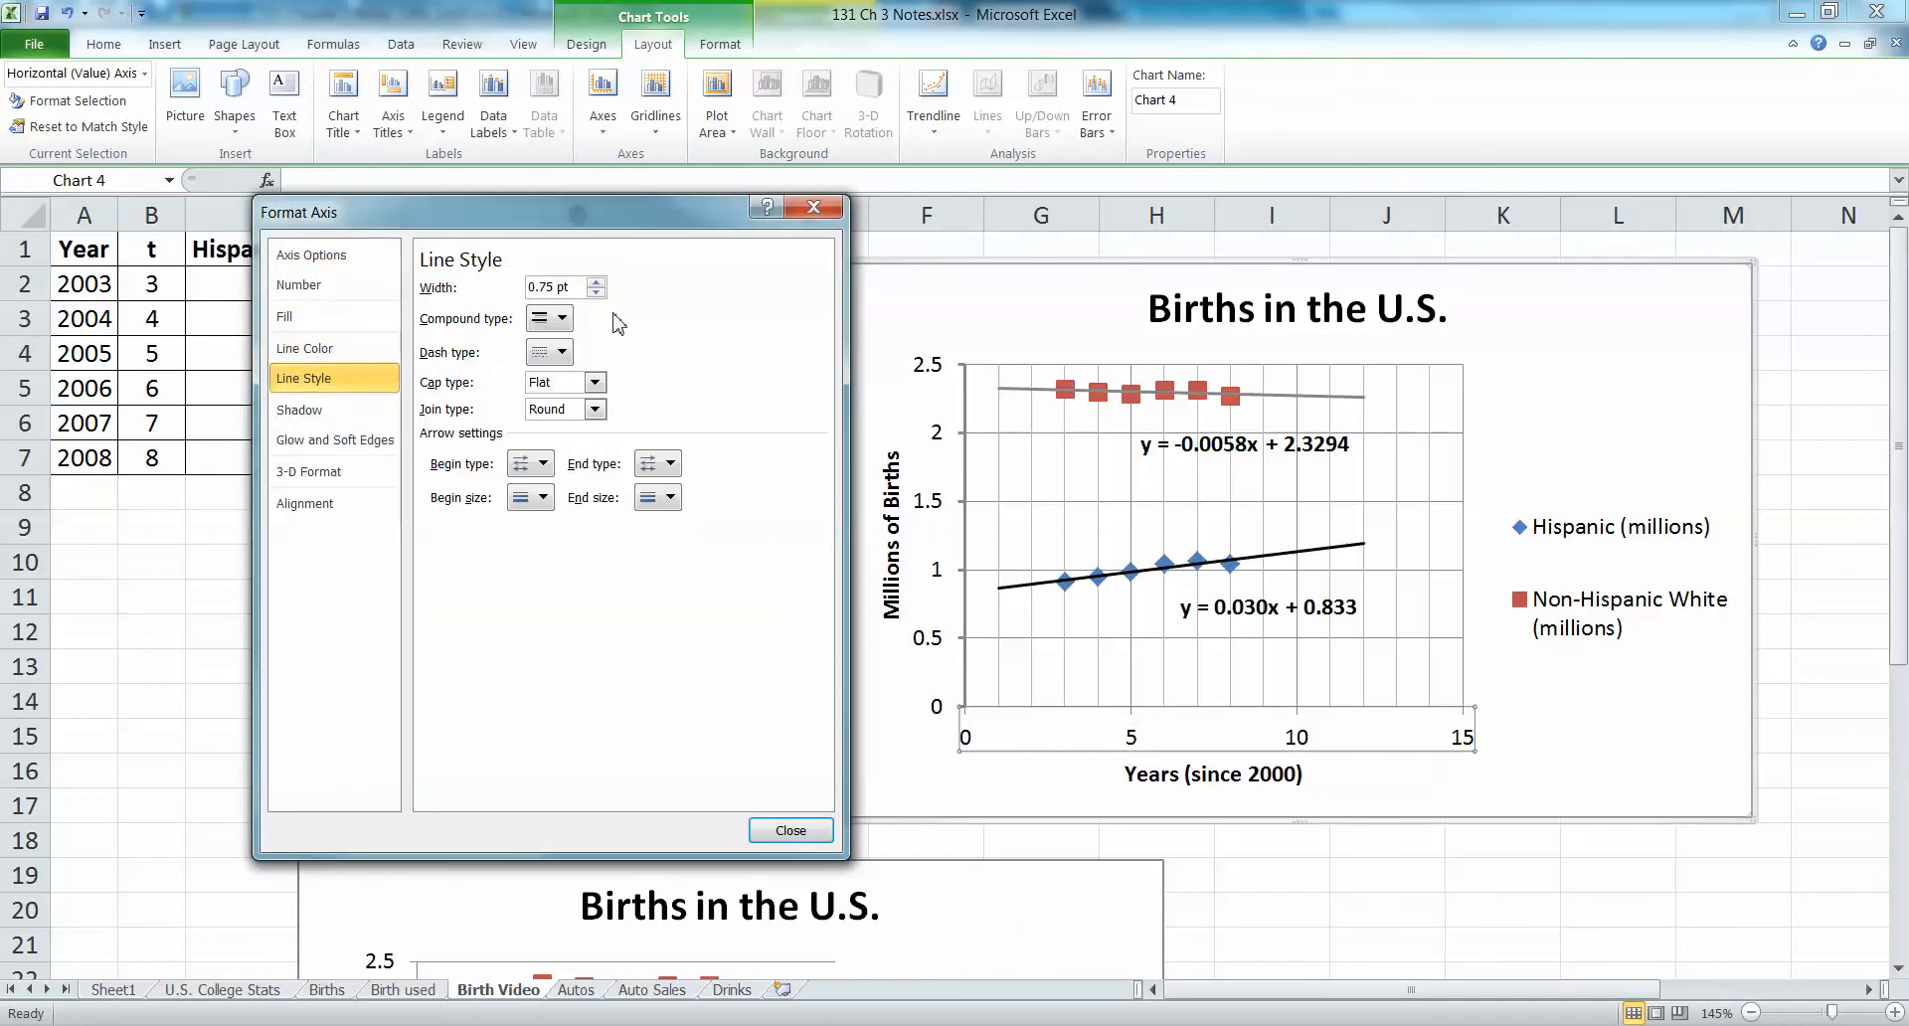
click(596, 282)
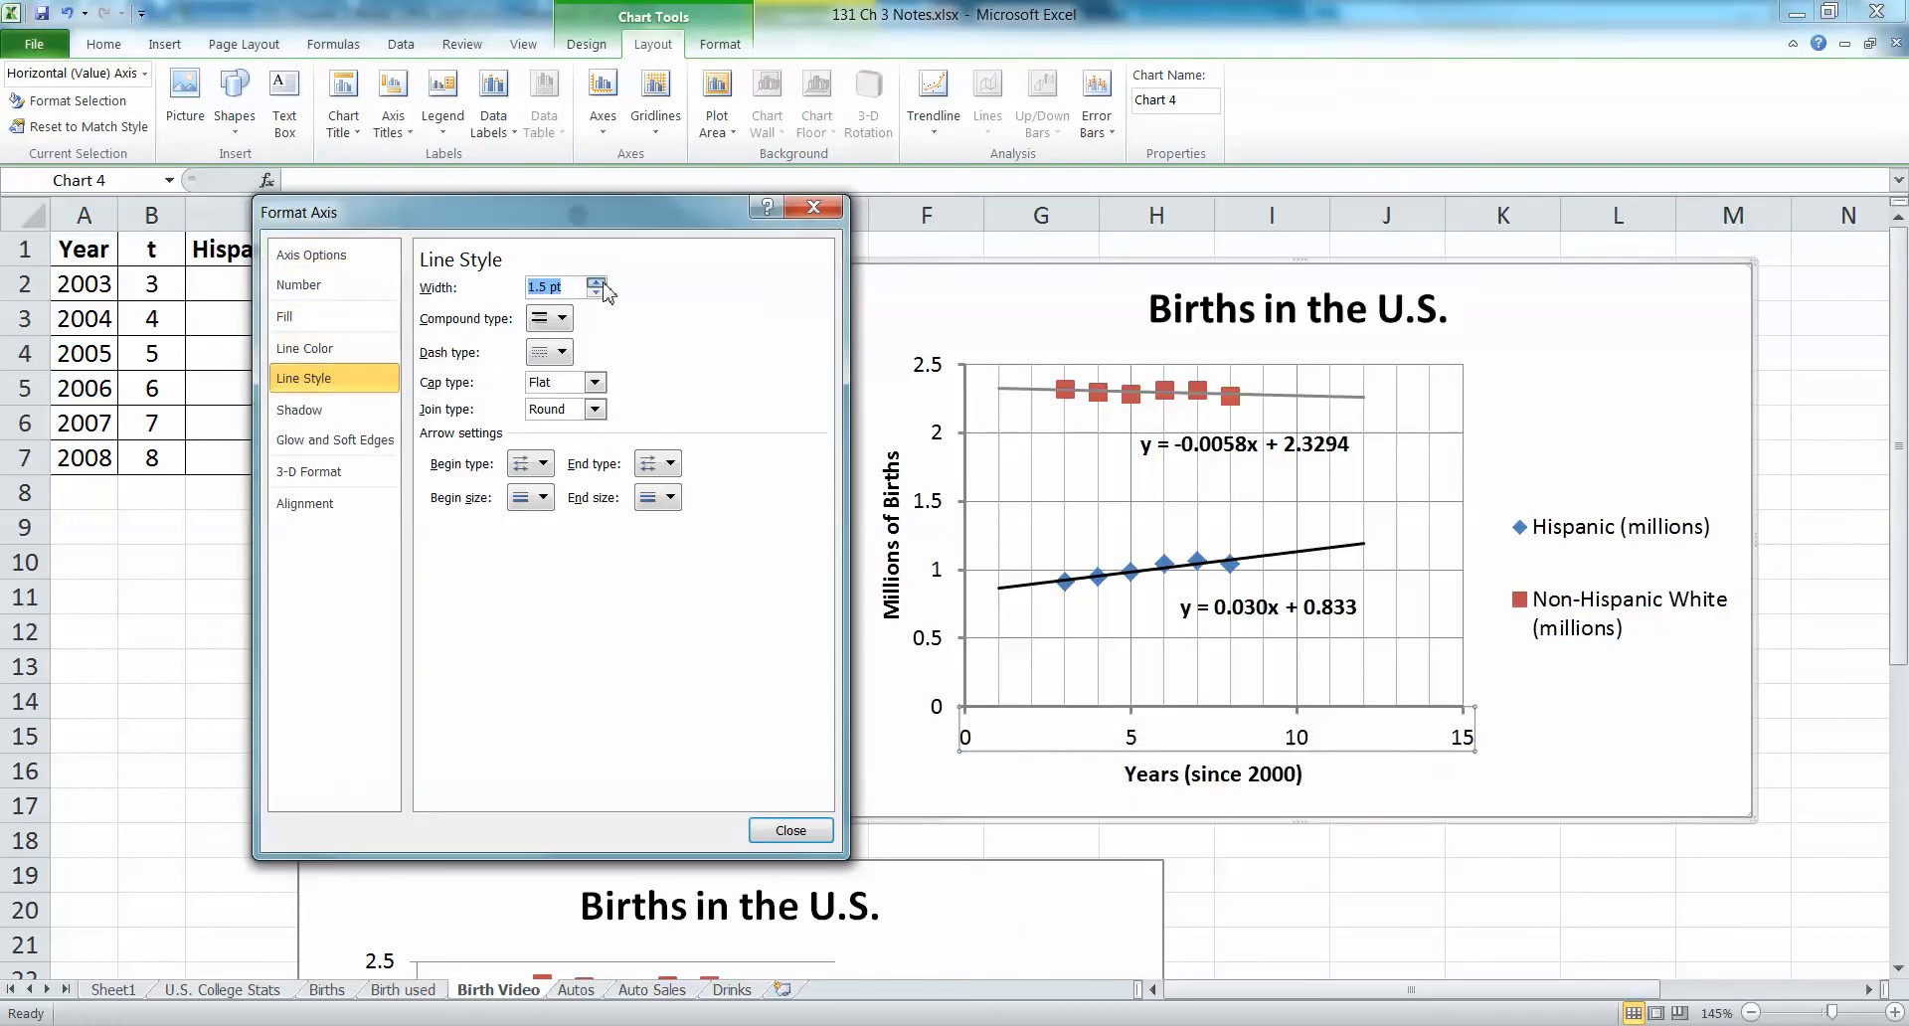
click(791, 830)
click(1281, 877)
scroll(1293, 865, down, 6)
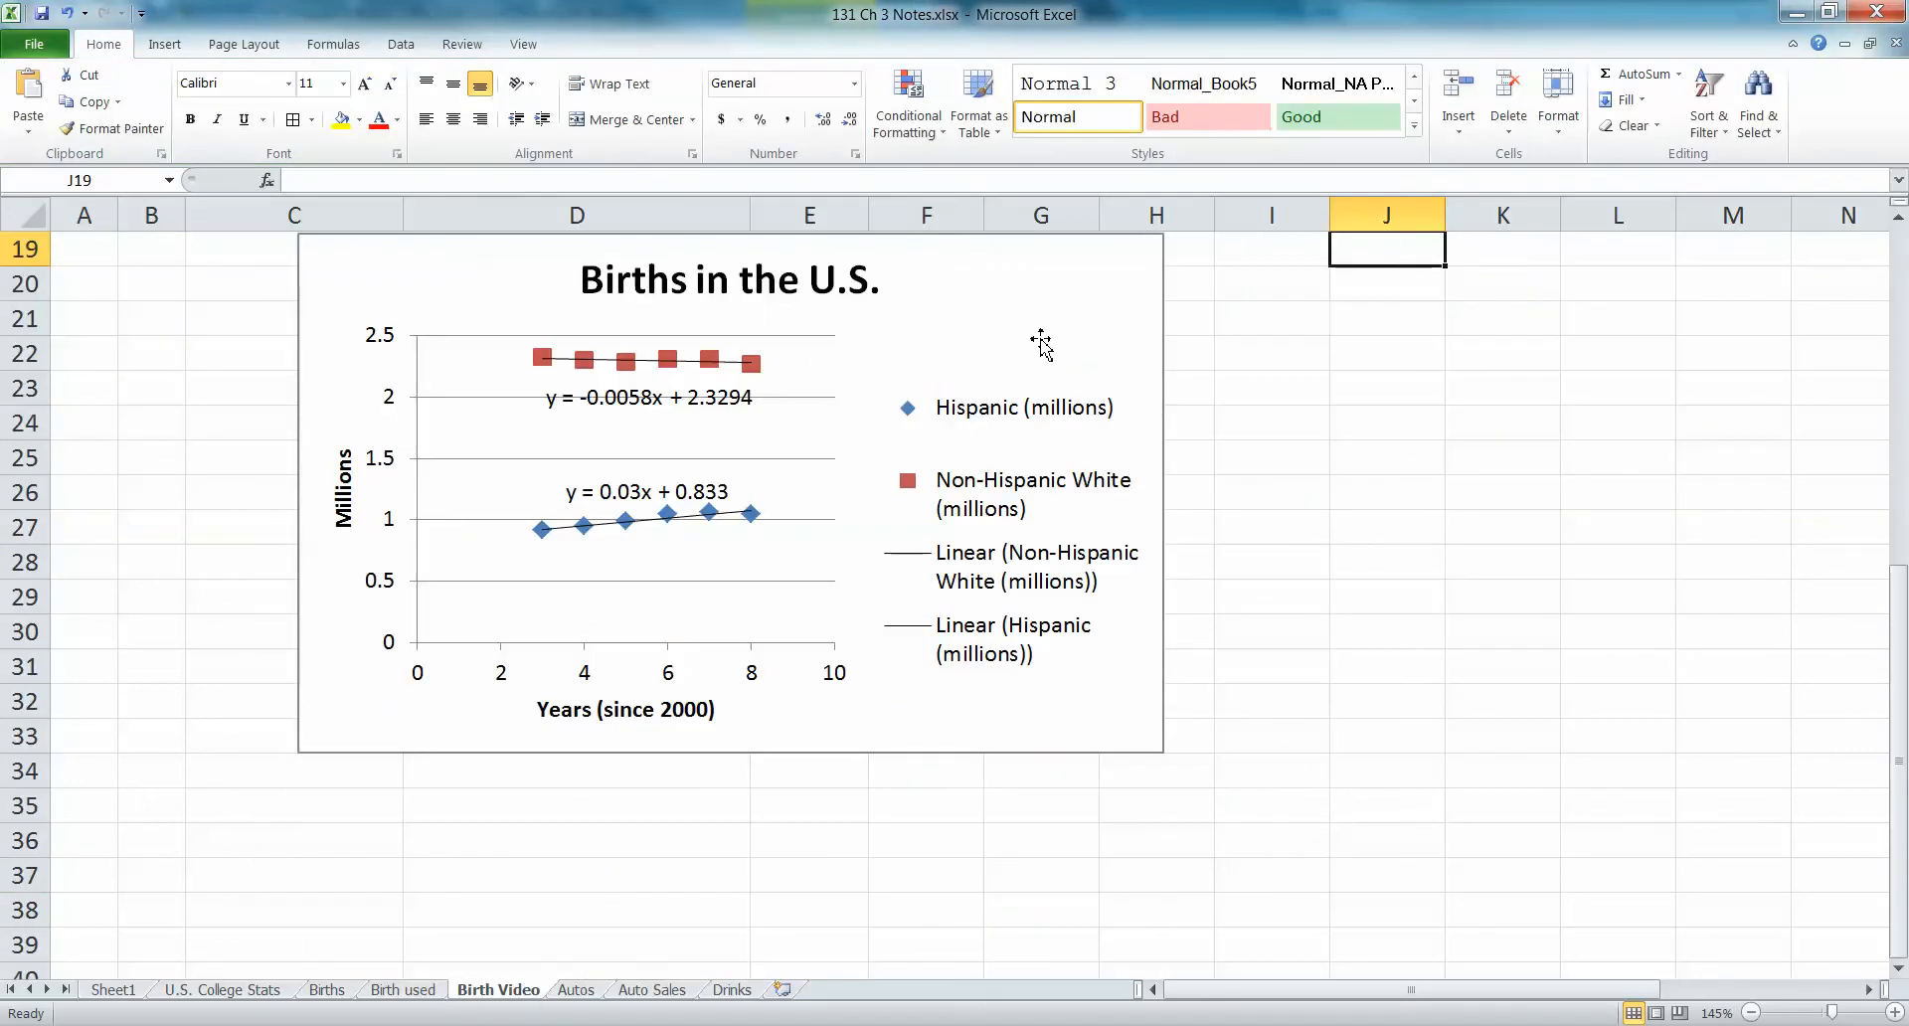
click(1131, 393)
scroll(1130, 394, up, 6)
click(1577, 417)
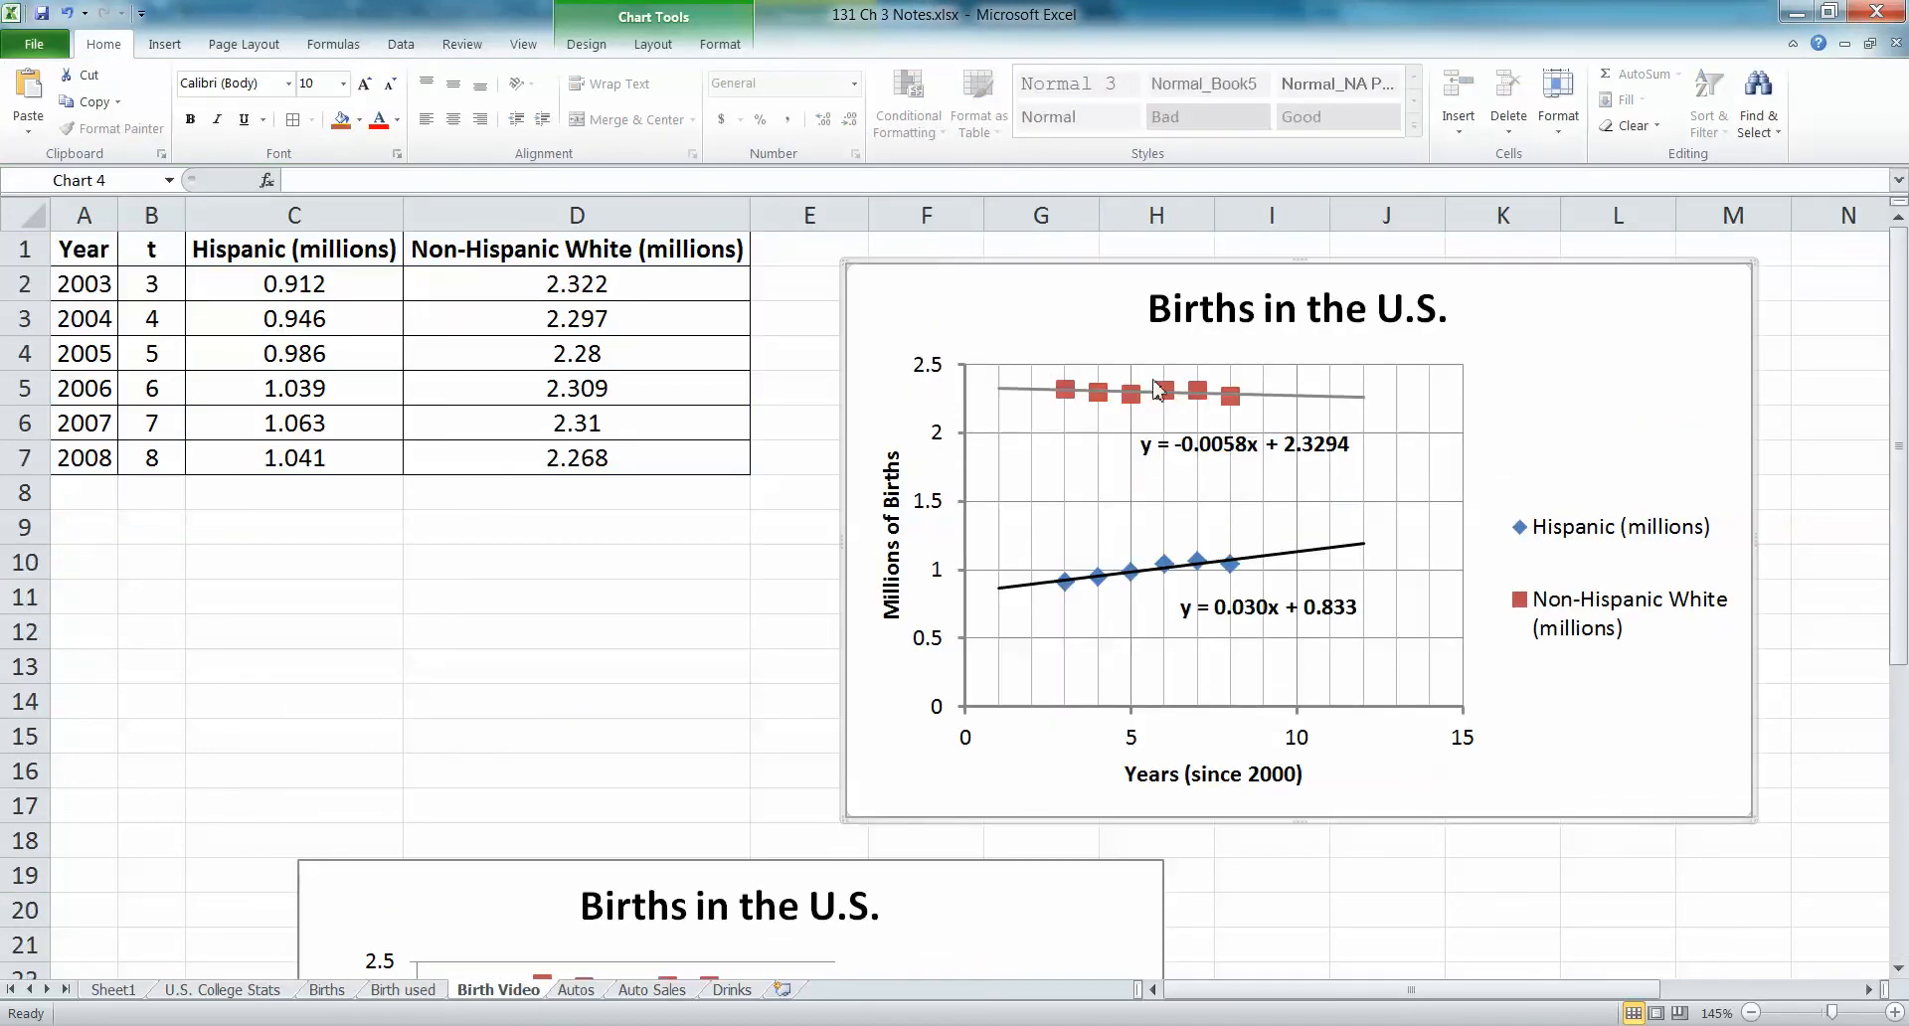